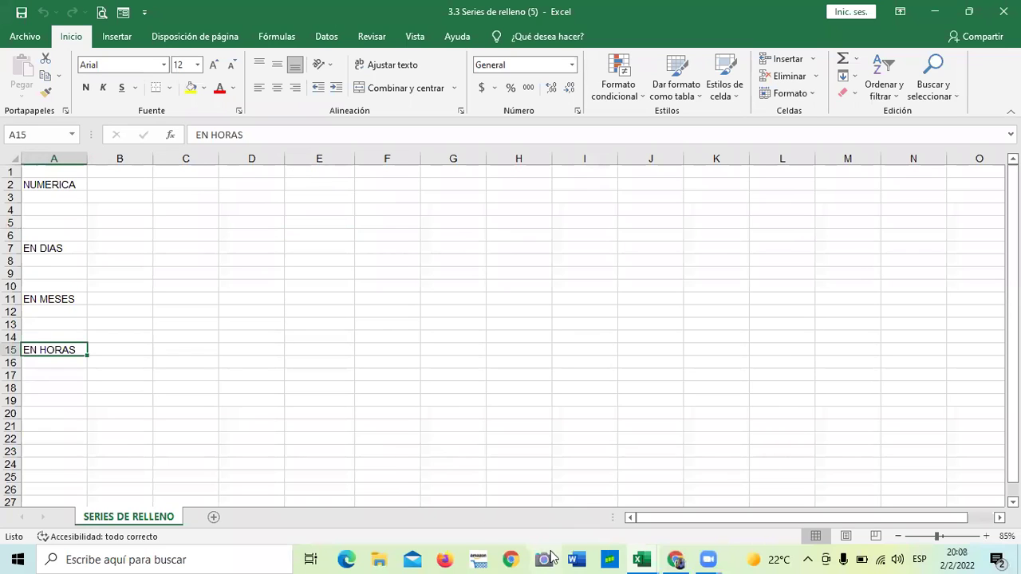
# Switch to the course page in Chrome and play the video "3.7 - Series de relleno" through to its end.
pyautogui.moveTo(677, 558)
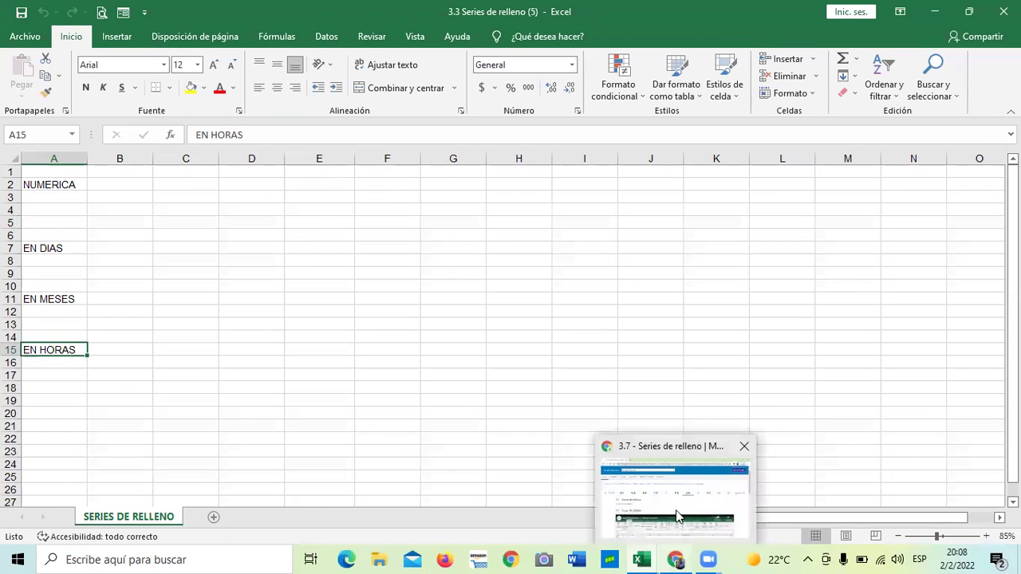
pyautogui.click(674, 499)
pyautogui.scroll(-1, 515, 390)
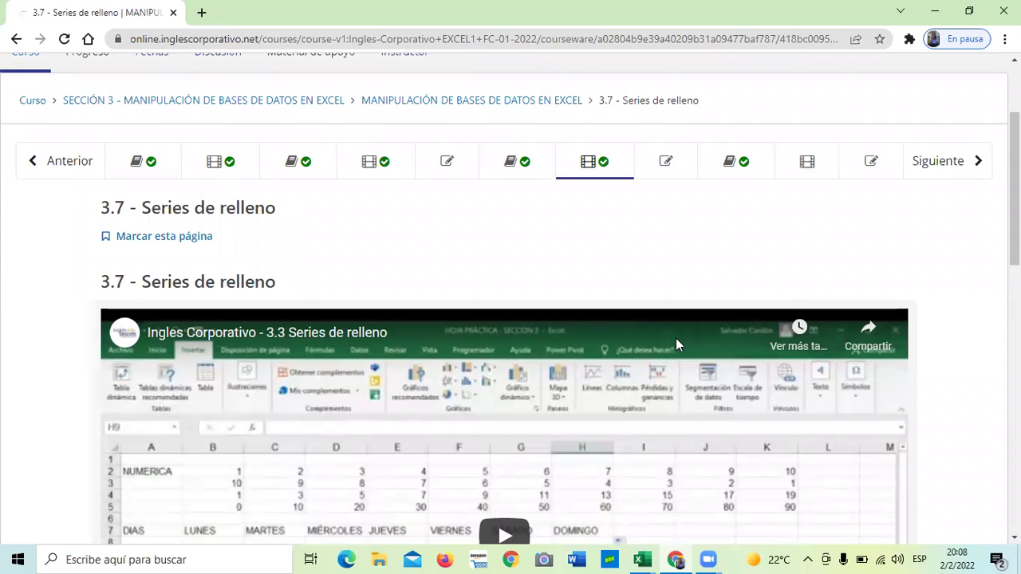
pyautogui.scroll(-3, 676, 340)
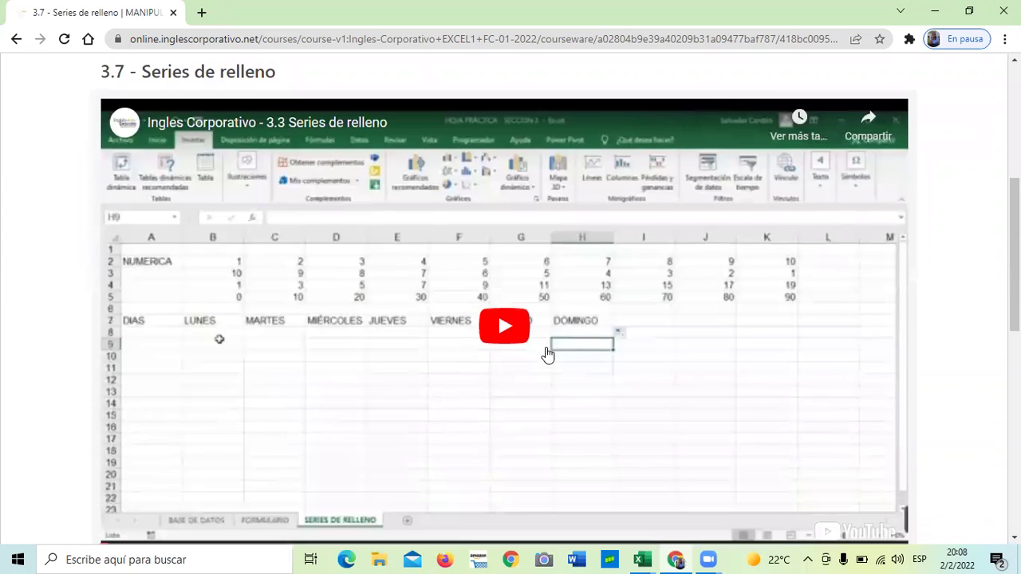
pyautogui.click(506, 312)
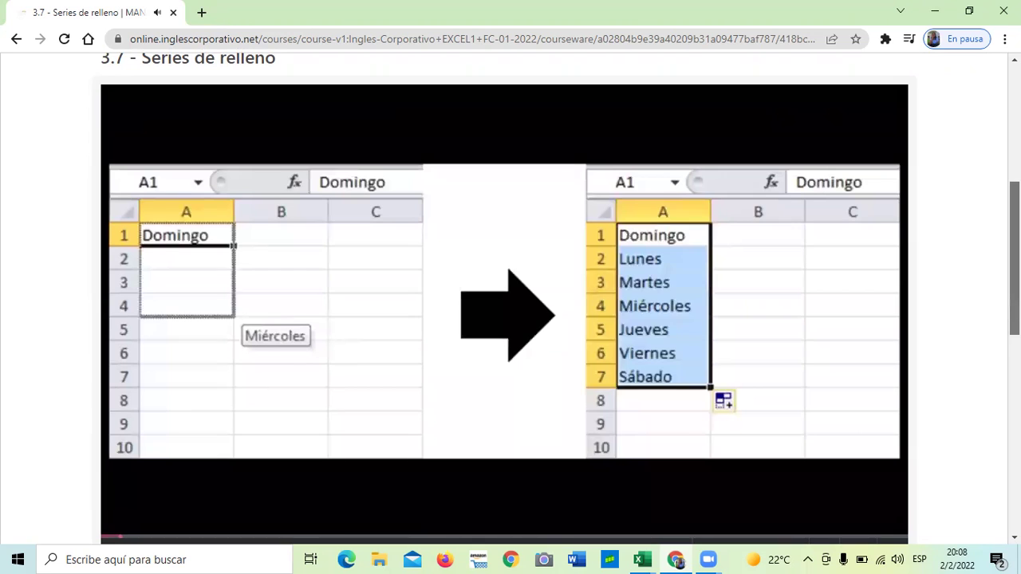
pyautogui.scroll(-1, 511, 303)
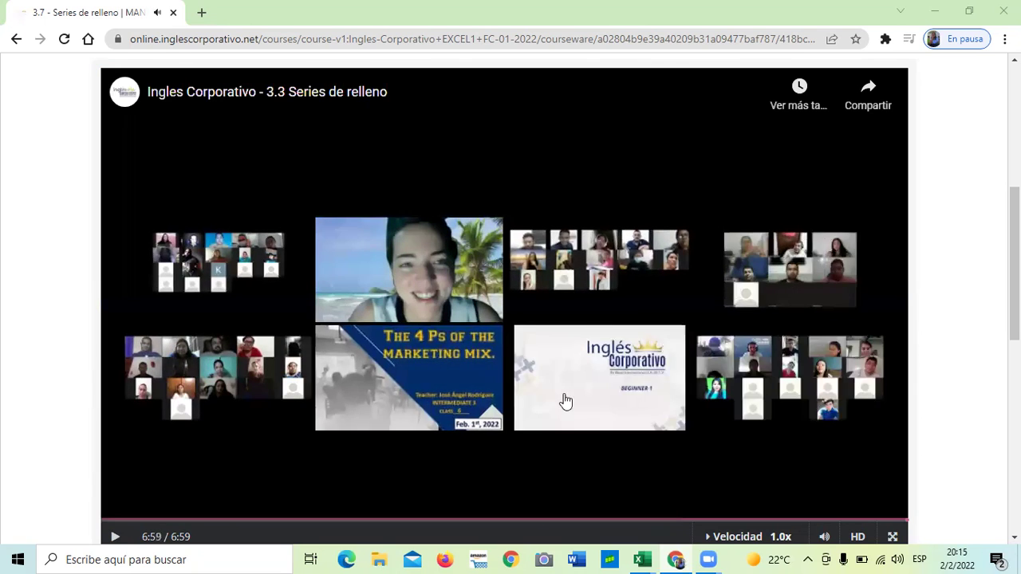
pyautogui.scroll(-4, 568, 428)
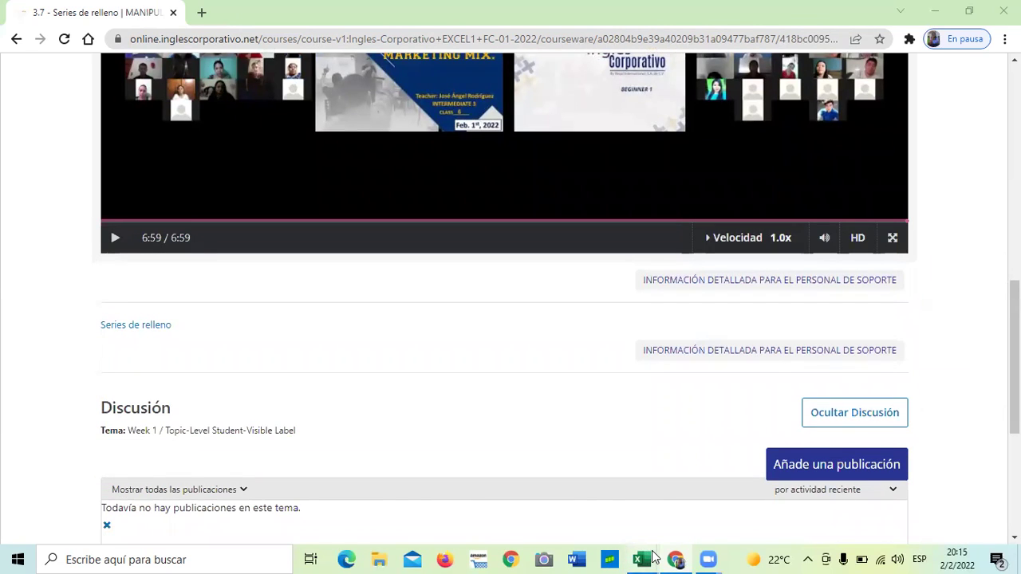
# Switch back to the Excel workbook, enlarge the font of A1:A15 to 14 and widen column A slightly.
pyautogui.moveTo(653, 556)
pyautogui.click(568, 491)
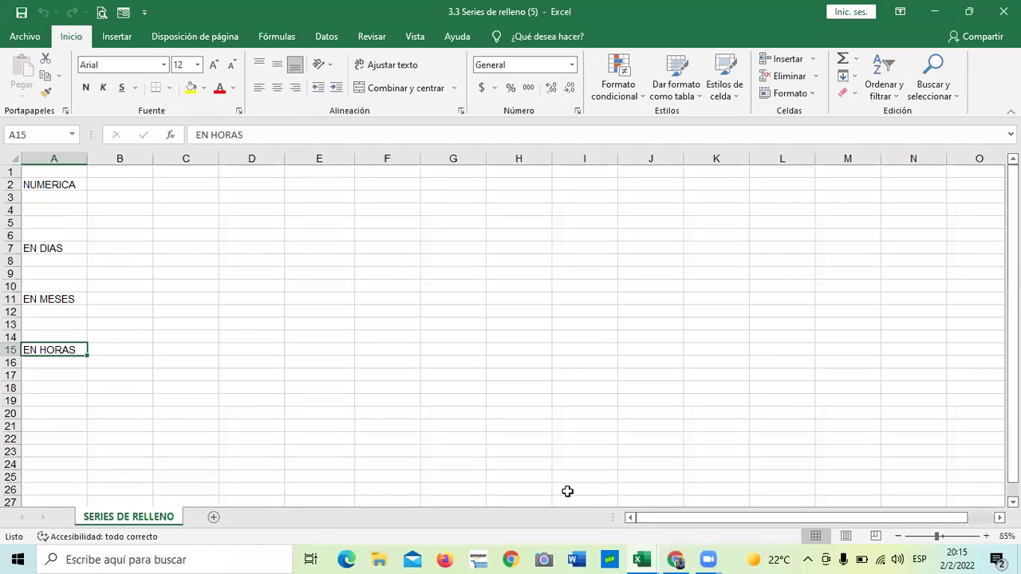
pyautogui.moveTo(48, 171); pyautogui.dragTo(78, 355)
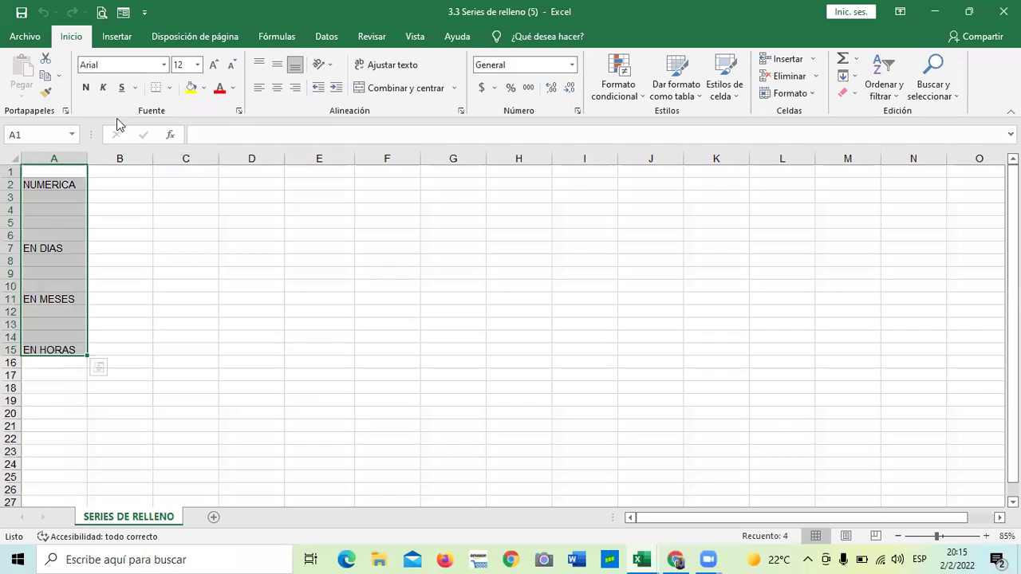
pyautogui.click(213, 69)
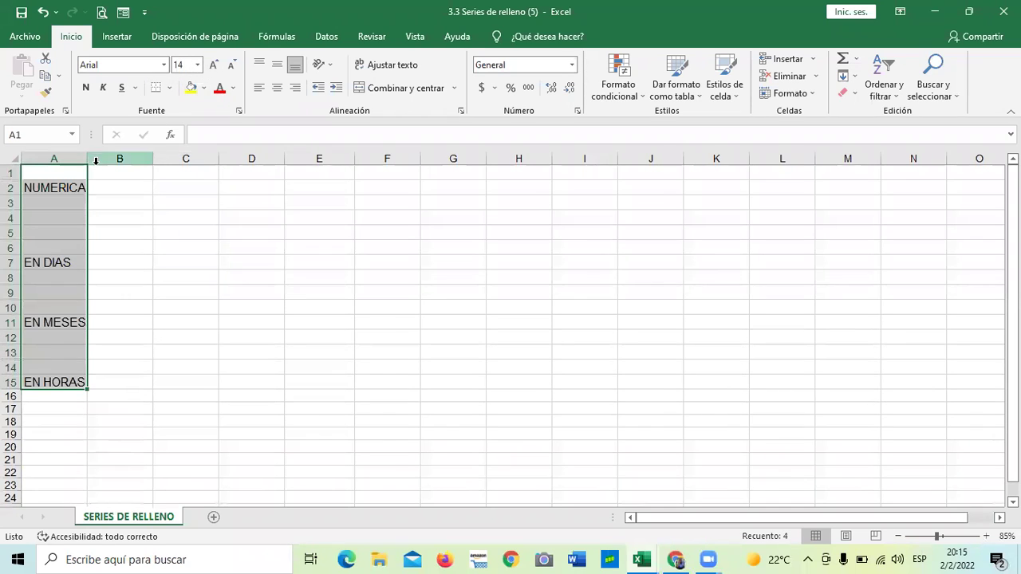
pyautogui.moveTo(87, 158); pyautogui.dragTo(124, 198)
pyautogui.click(244, 320)
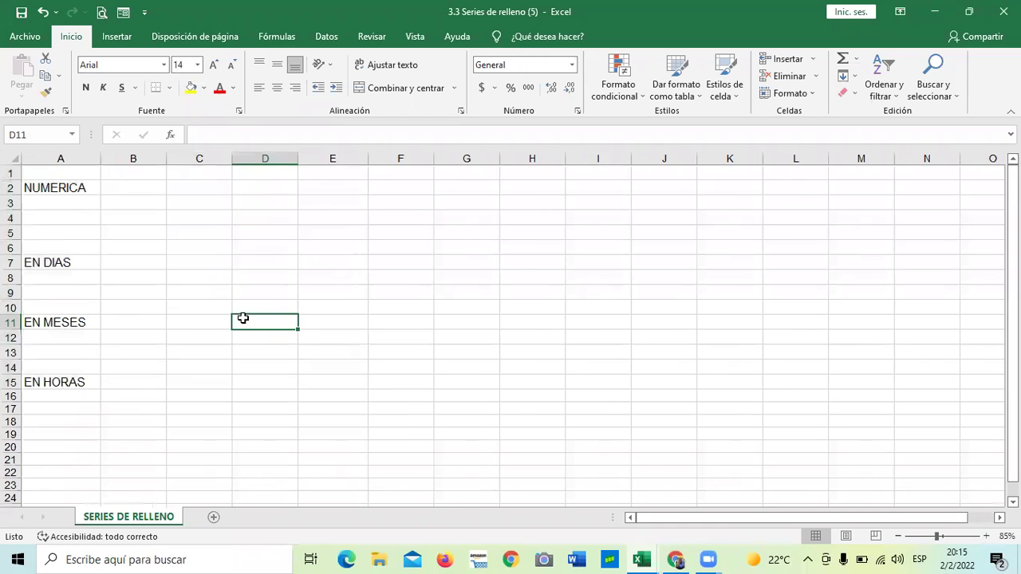
# Apply the Bueno cell style to the labels NUMERICA, EN DIAS, EN MESES and EN HORAS in column A.
pyautogui.click(81, 186)
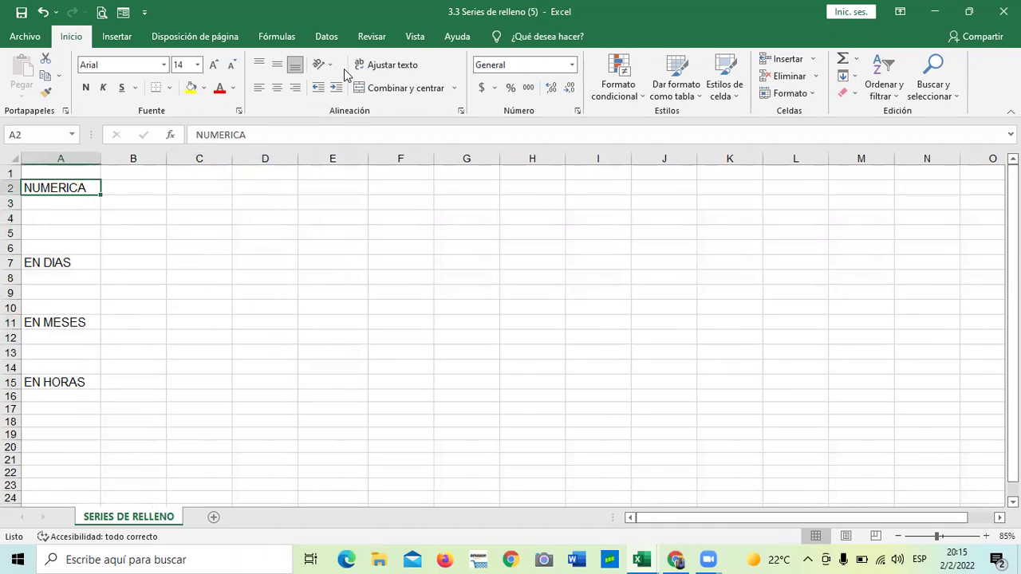
pyautogui.click(733, 97)
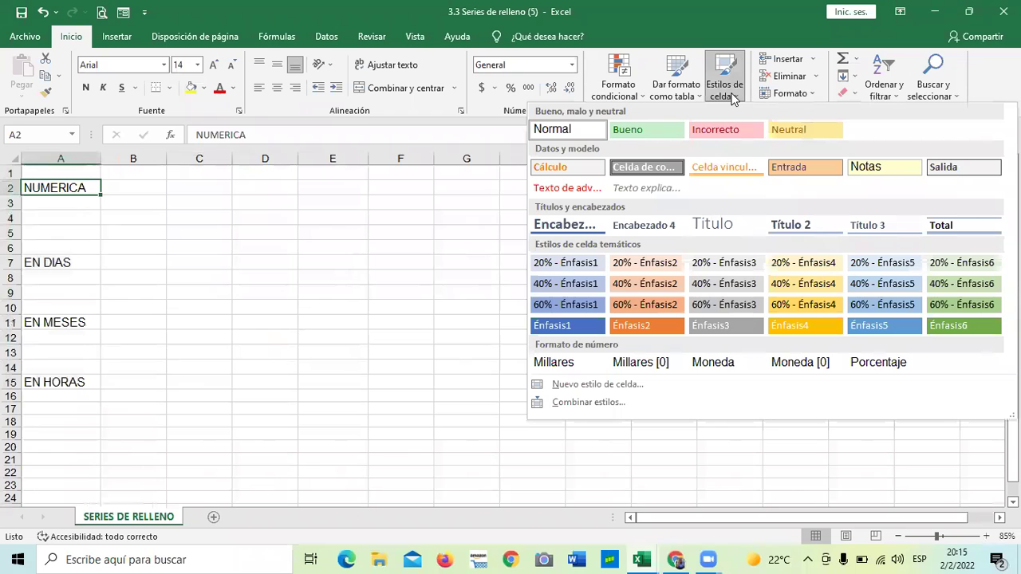
pyautogui.click(668, 130)
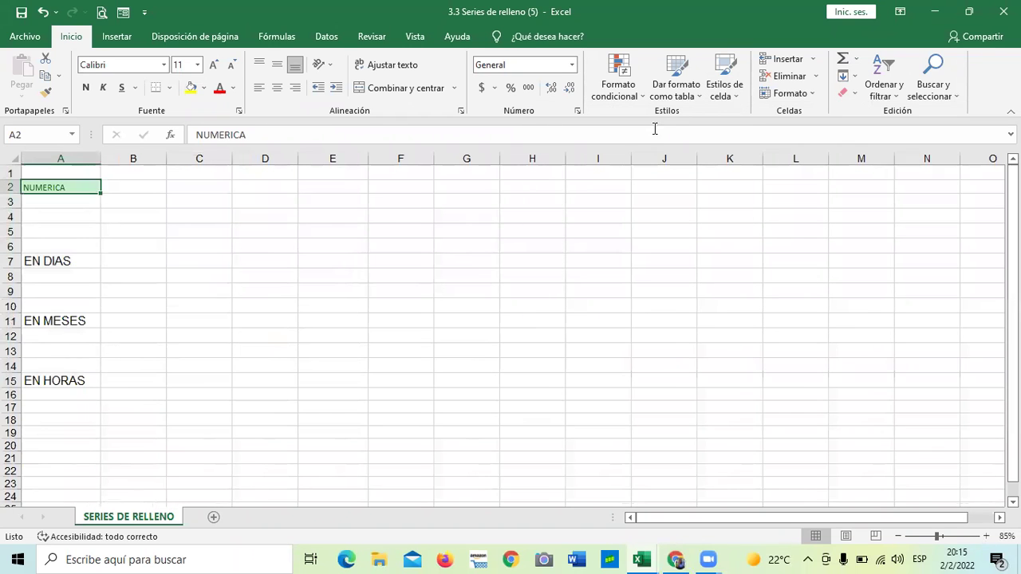
pyautogui.click(65, 264)
pyautogui.click(715, 83)
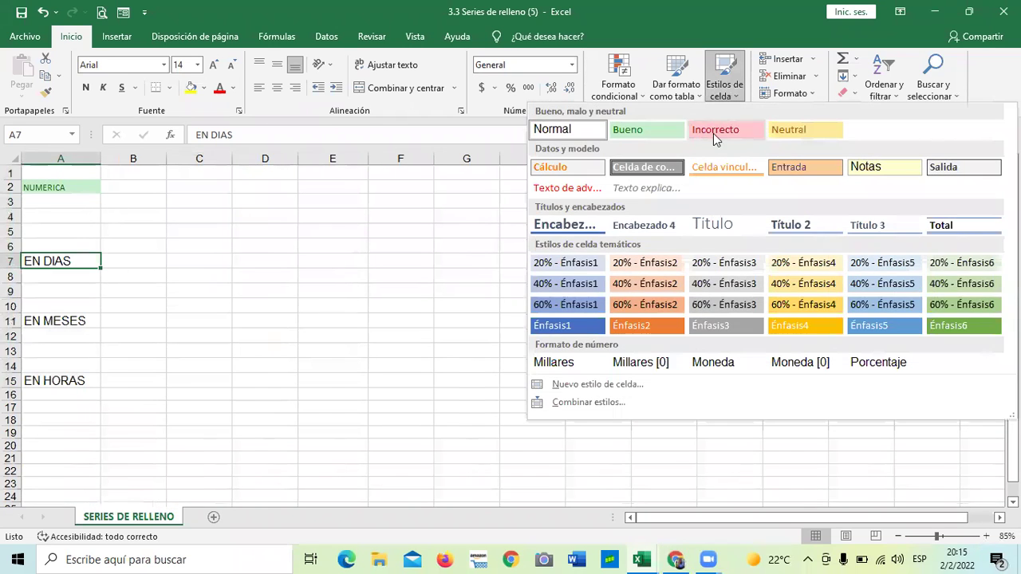
pyautogui.click(670, 133)
pyautogui.click(91, 314)
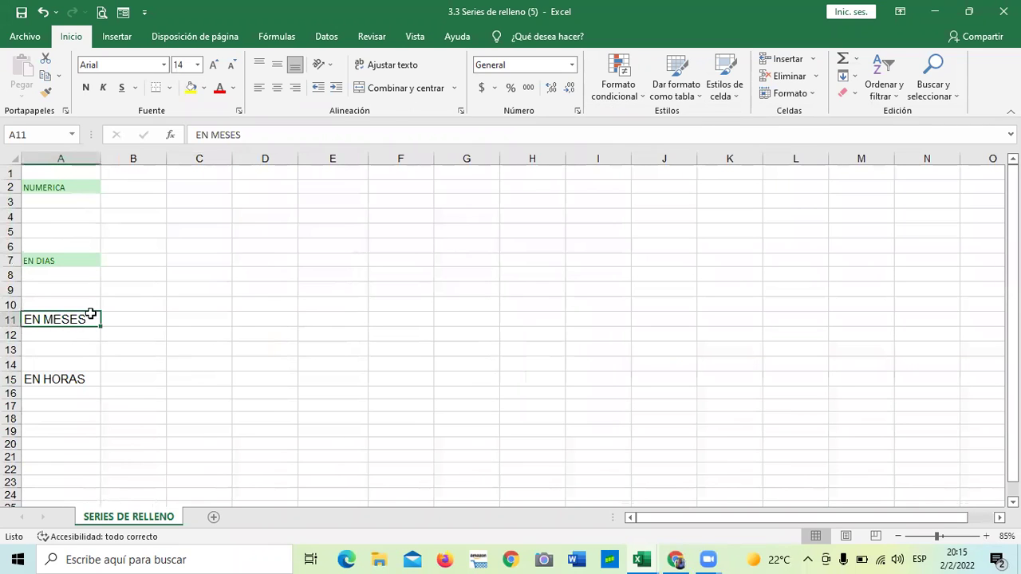
pyautogui.click(716, 83)
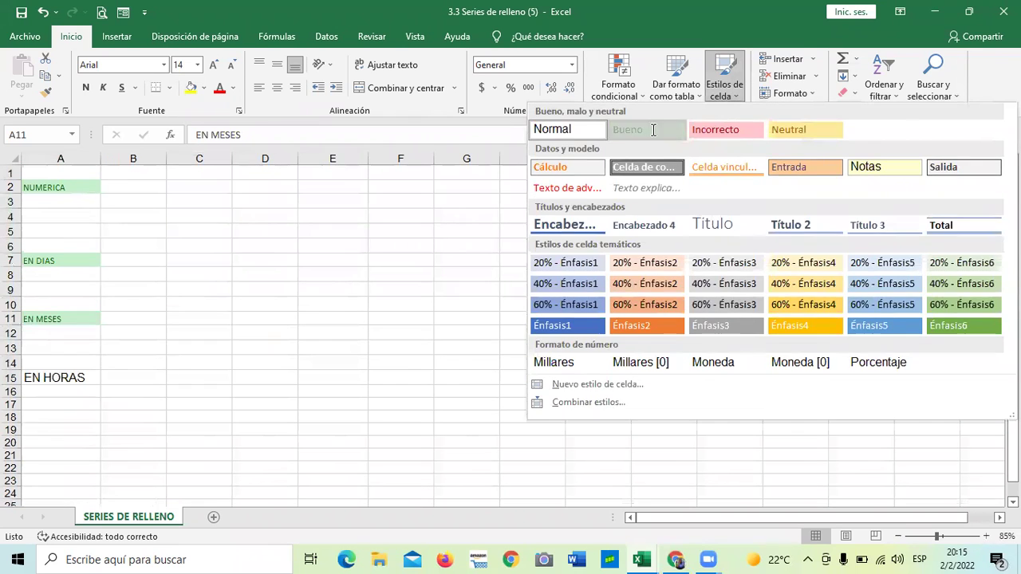
pyautogui.click(668, 132)
pyautogui.click(36, 378)
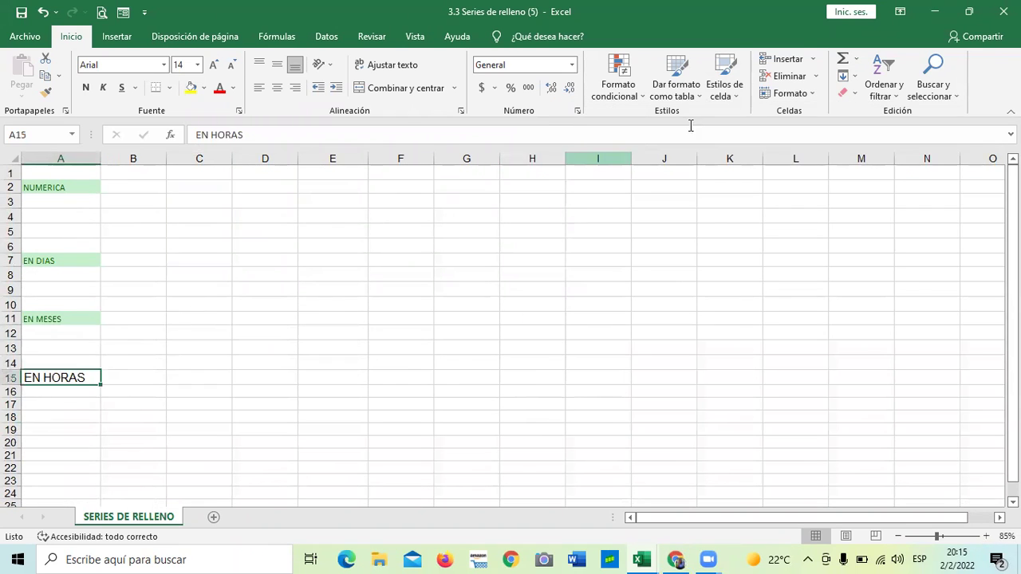
pyautogui.click(722, 86)
pyautogui.click(662, 129)
pyautogui.click(333, 390)
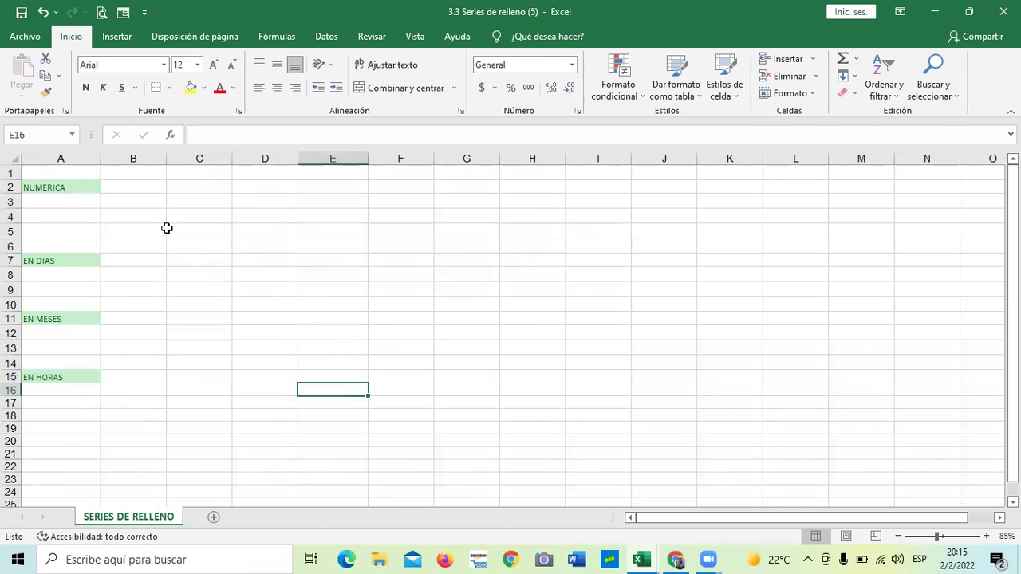
# Increase the font size of the labels in A2:A16 to 12.
pyautogui.moveTo(73, 182); pyautogui.dragTo(93, 388)
pyautogui.click(215, 65)
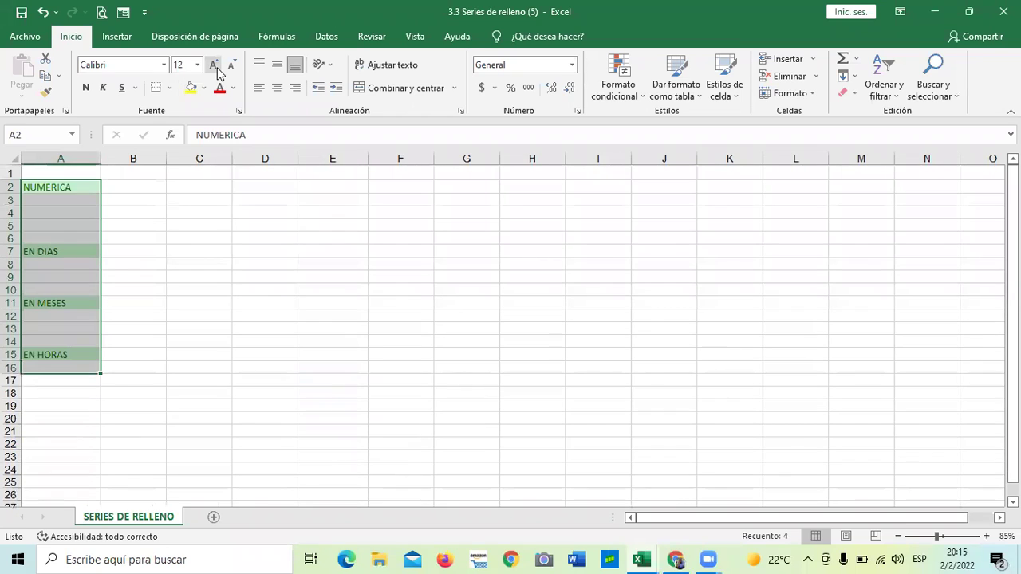
pyautogui.click(196, 293)
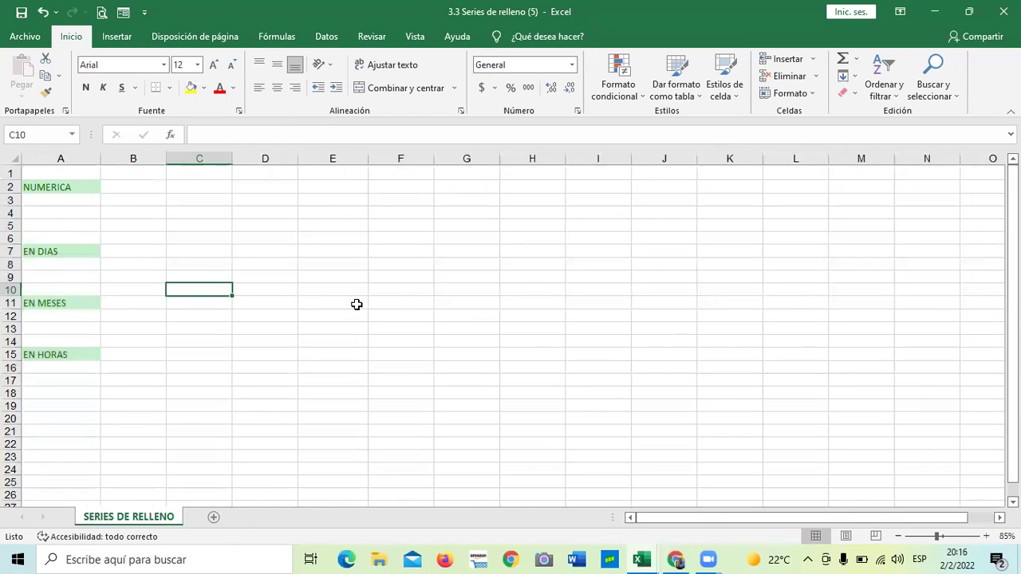
# Enter the label "Personalizar" in cell A20.
pyautogui.click(38, 416)
pyautogui.write('Per')
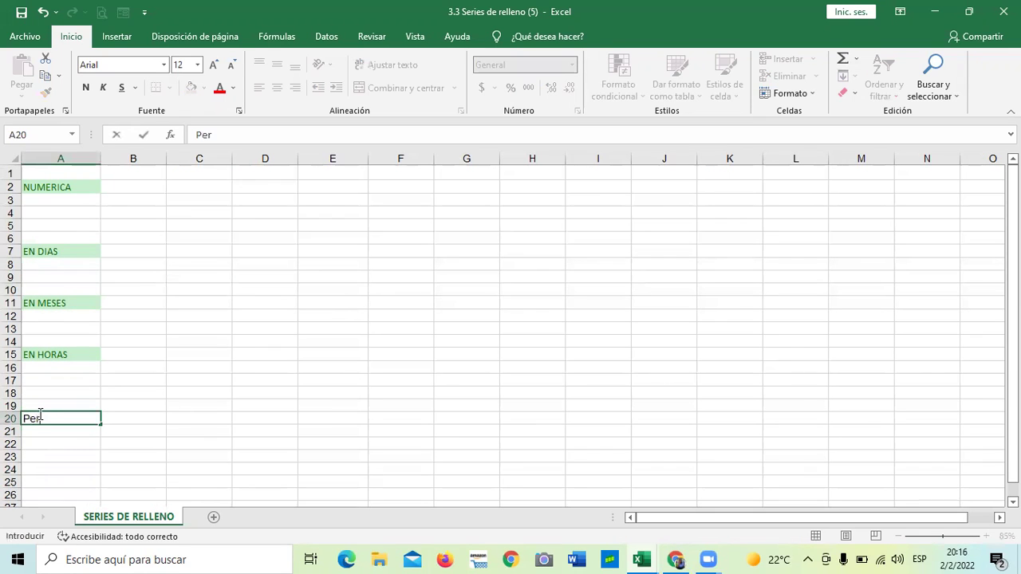
pyautogui.write('sonalizar')
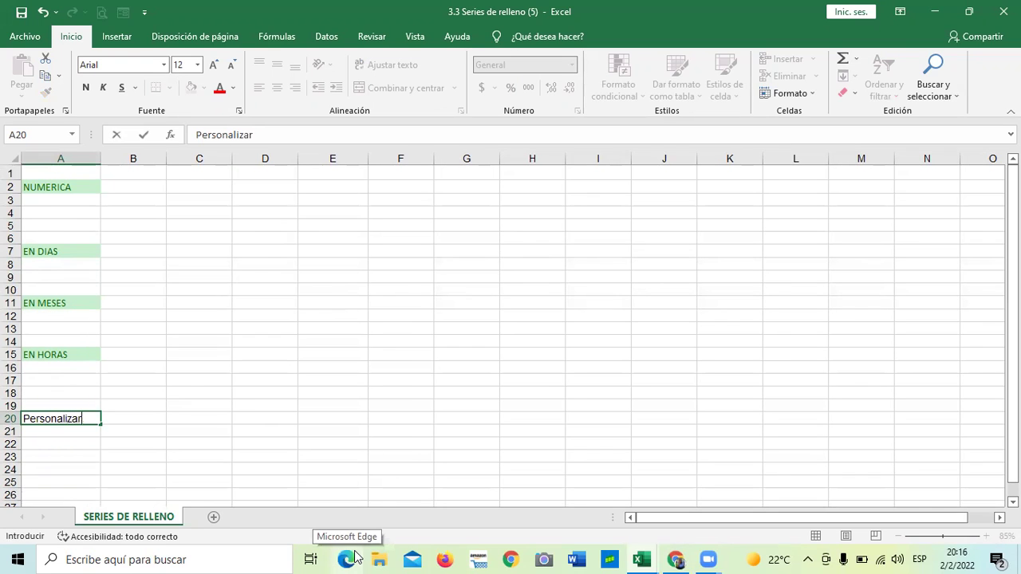
pyautogui.hotkey('ctrl', 'Return')
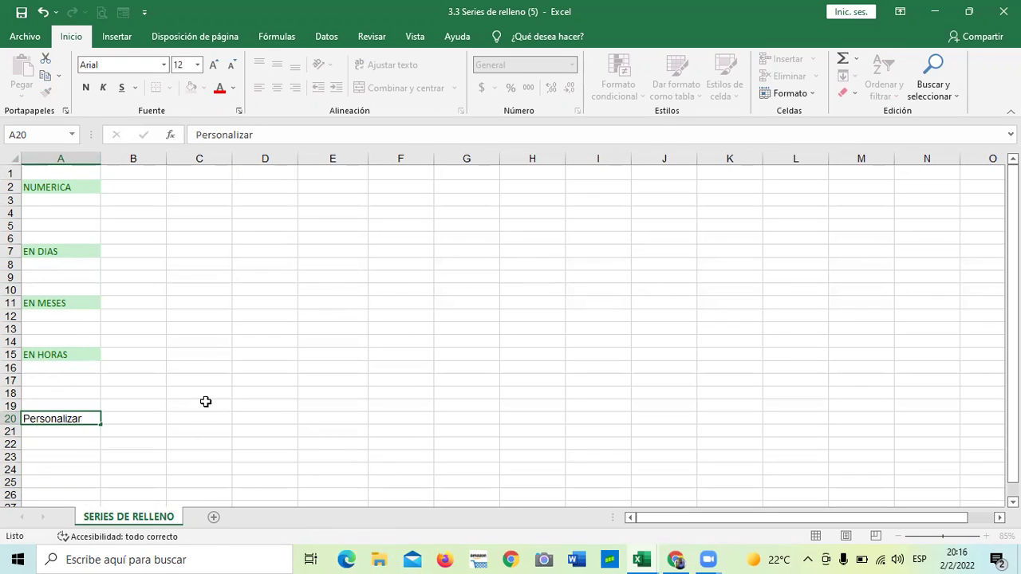
pyautogui.click(206, 403)
# Apply the Bueno cell style to the Personalizar label in A20.
pyautogui.click(80, 418)
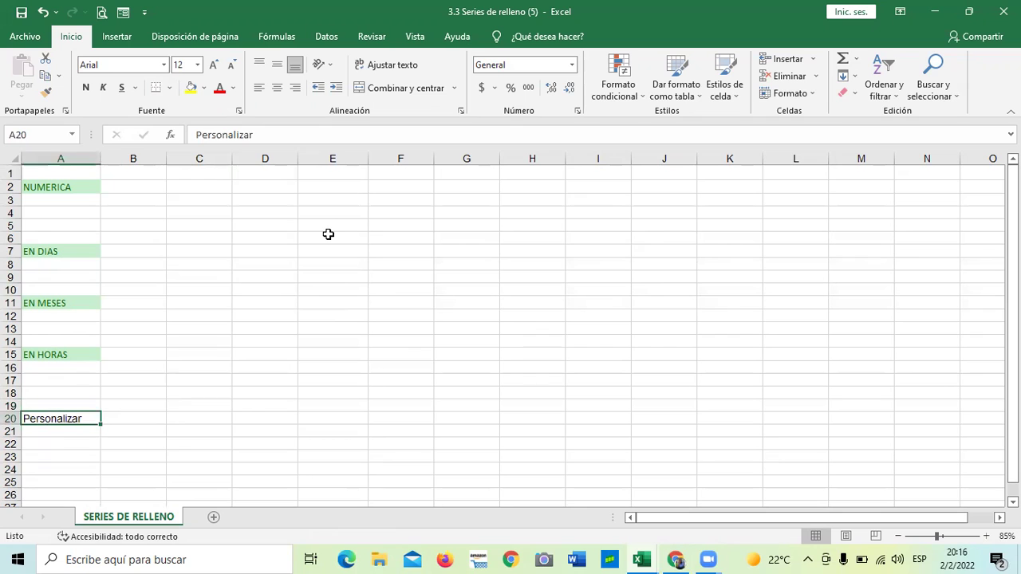
pyautogui.click(735, 92)
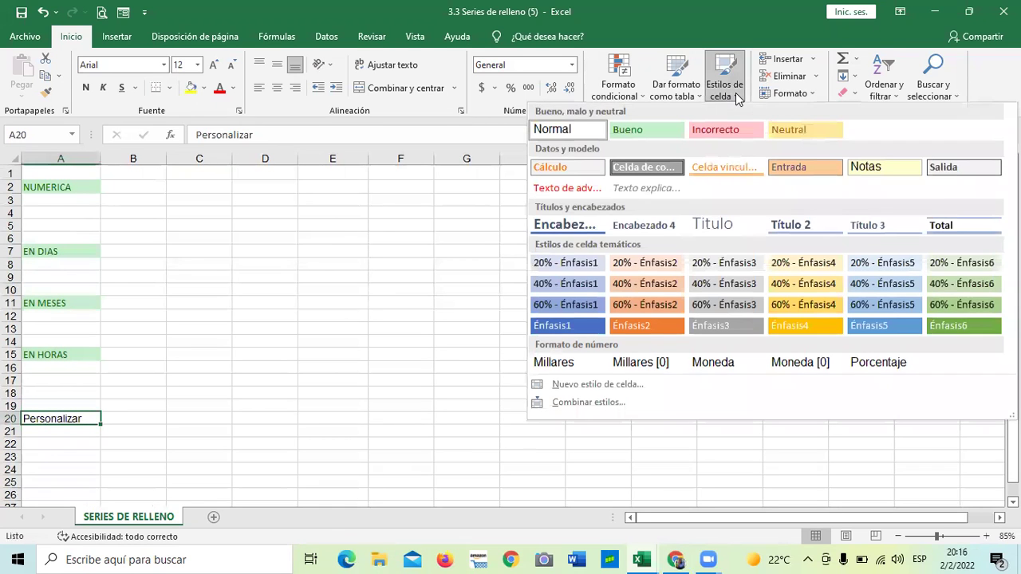
pyautogui.click(647, 133)
pyautogui.click(356, 341)
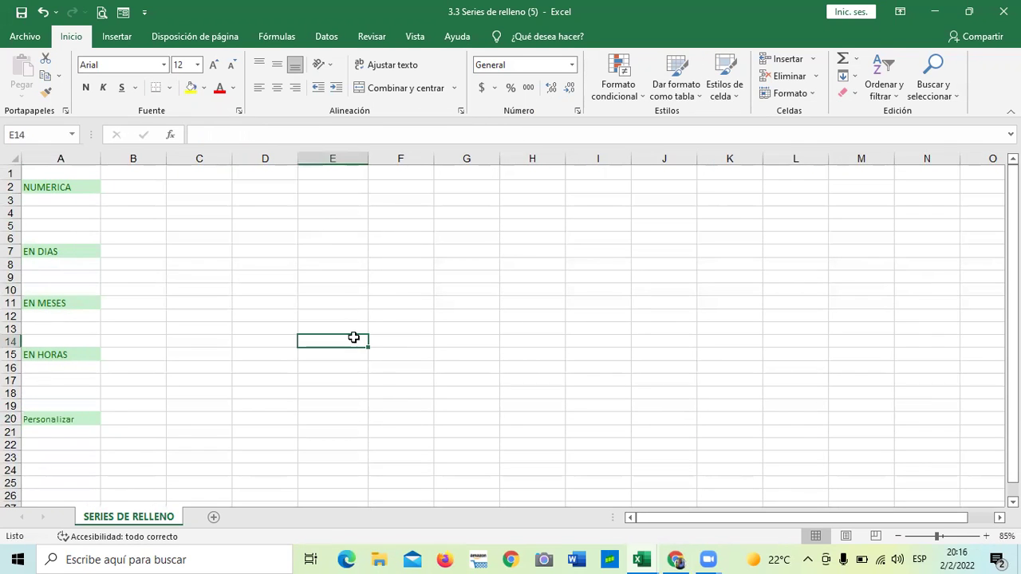
pyautogui.click(199, 481)
# Increase the font size of the Personalizar label in A20 to 16.
pyautogui.click(75, 420)
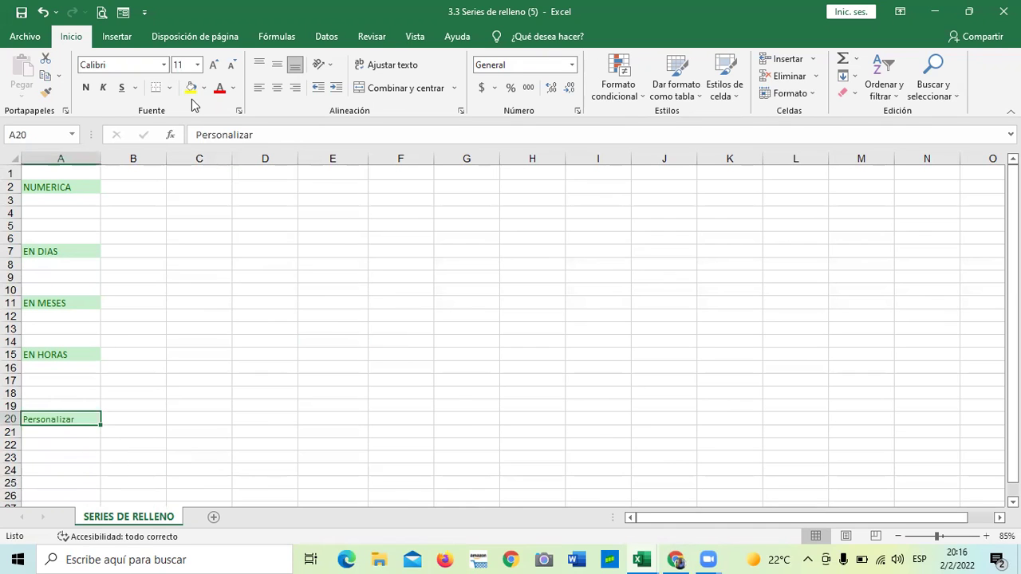
pyautogui.click(376, 343)
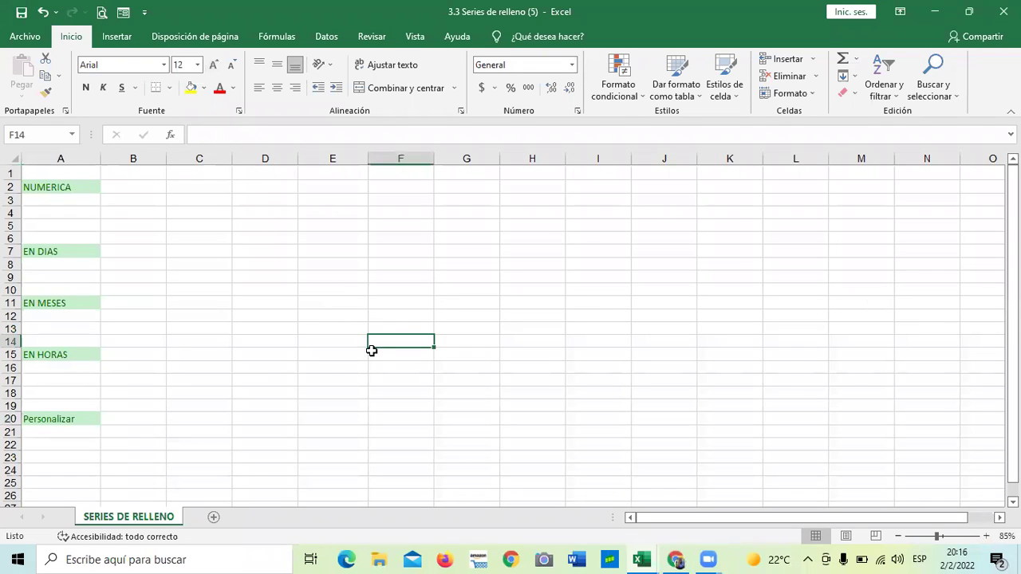
pyautogui.click(80, 423)
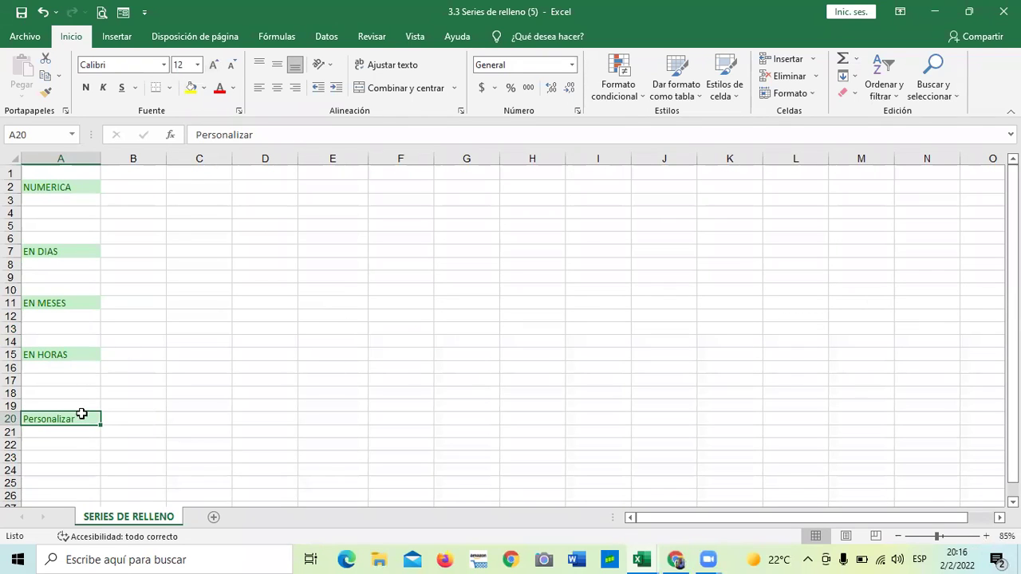
pyautogui.click(212, 66)
pyautogui.click(211, 66)
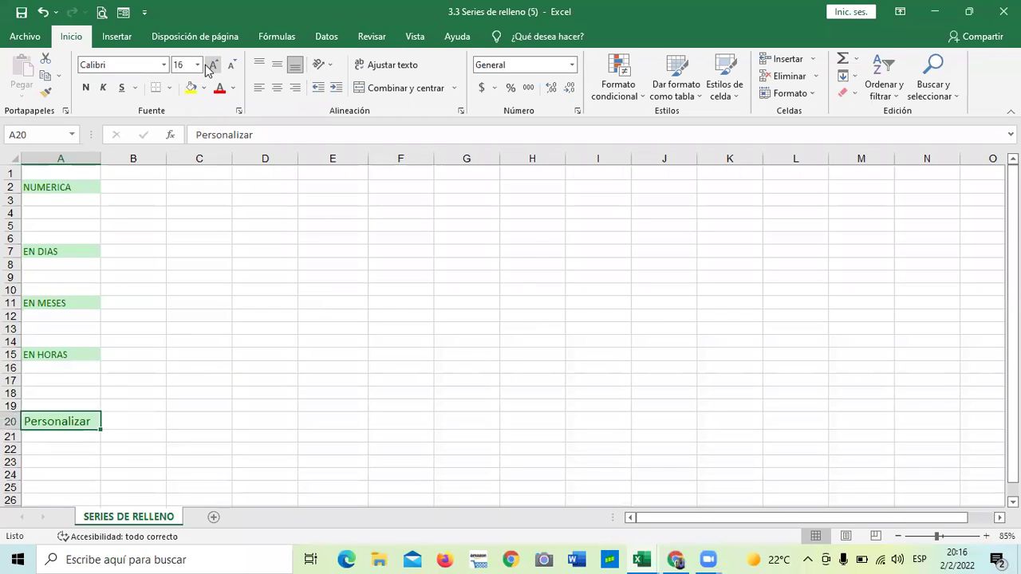
pyautogui.click(340, 383)
pyautogui.click(136, 419)
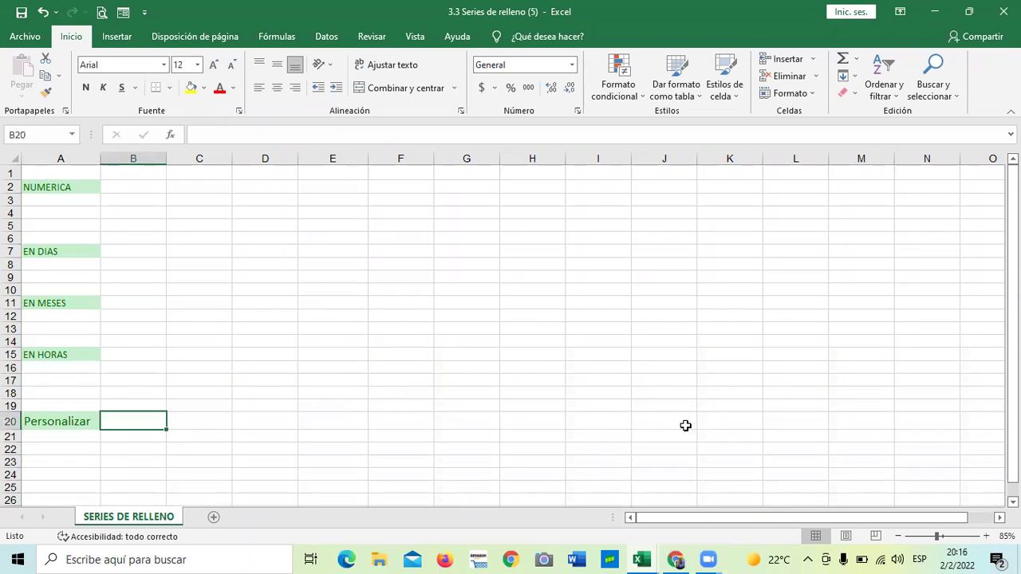
# Enter 1 in cell B2, beside the NUMERICA label.
pyautogui.click(138, 189)
pyautogui.write('1')
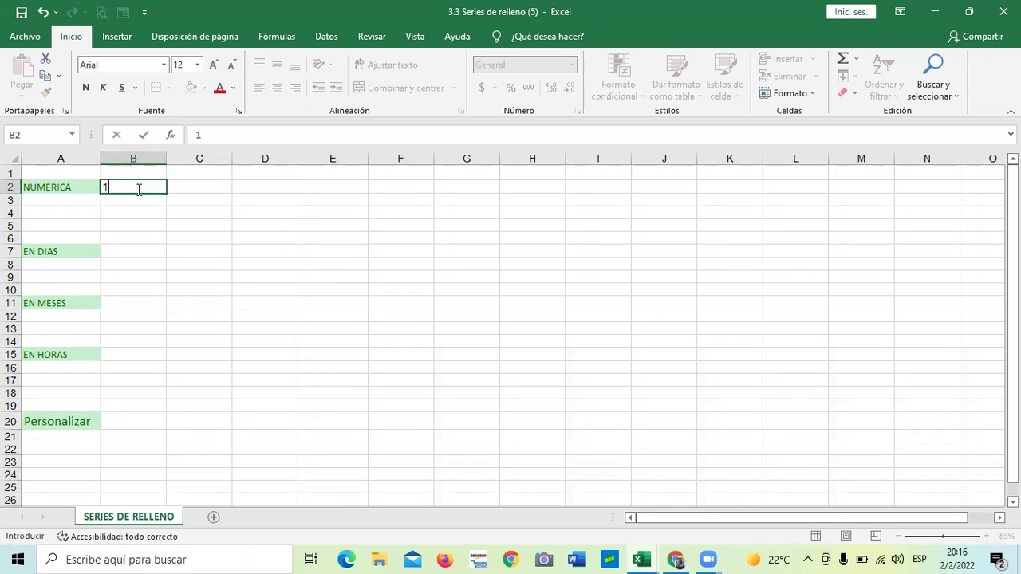
pyautogui.press('Tab')
pyautogui.moveTo(269, 301); pyautogui.dragTo(269, 289)
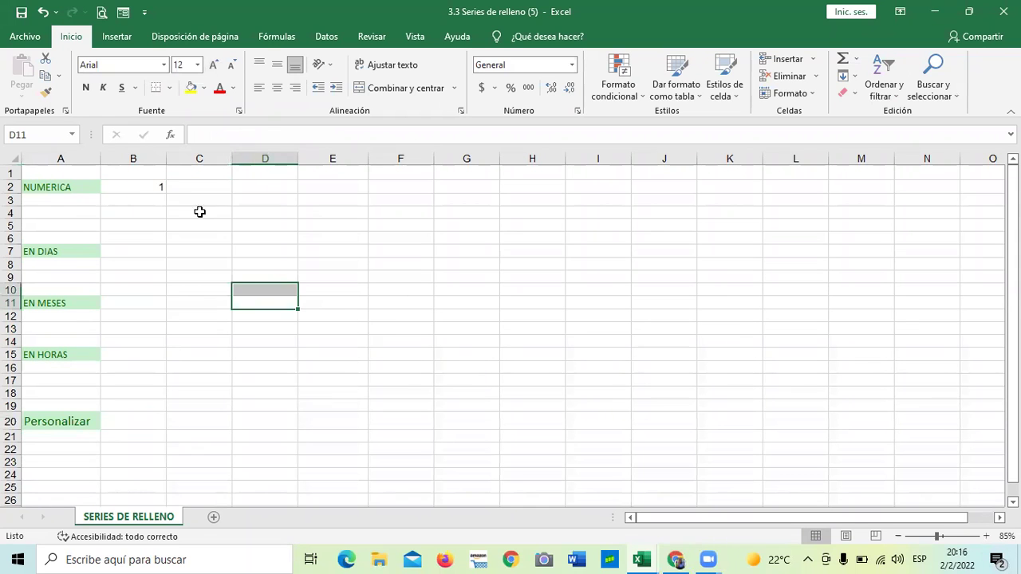
# Autofill B2 across to J2 and set the fill option to Serie de relleno for consecutive numbers.
pyautogui.click(143, 184)
pyautogui.click(255, 276)
pyautogui.click(144, 184)
pyautogui.moveTo(165, 193); pyautogui.dragTo(679, 223)
pyautogui.click(712, 204)
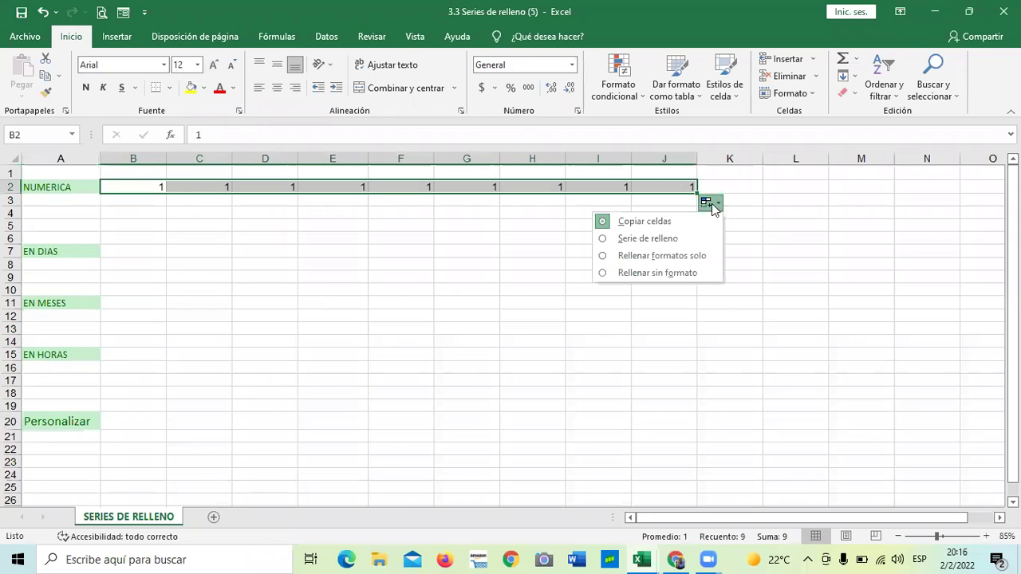
pyautogui.click(640, 239)
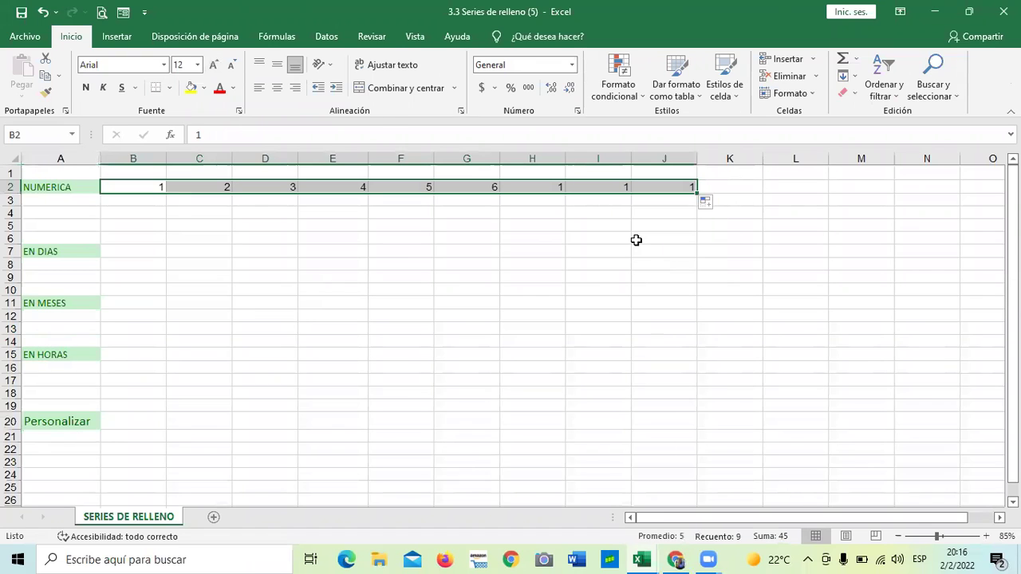
# Extend the consecutive number series in row 2 by one cell to K2.
pyautogui.moveTo(697, 195); pyautogui.dragTo(750, 196)
pyautogui.click(740, 250)
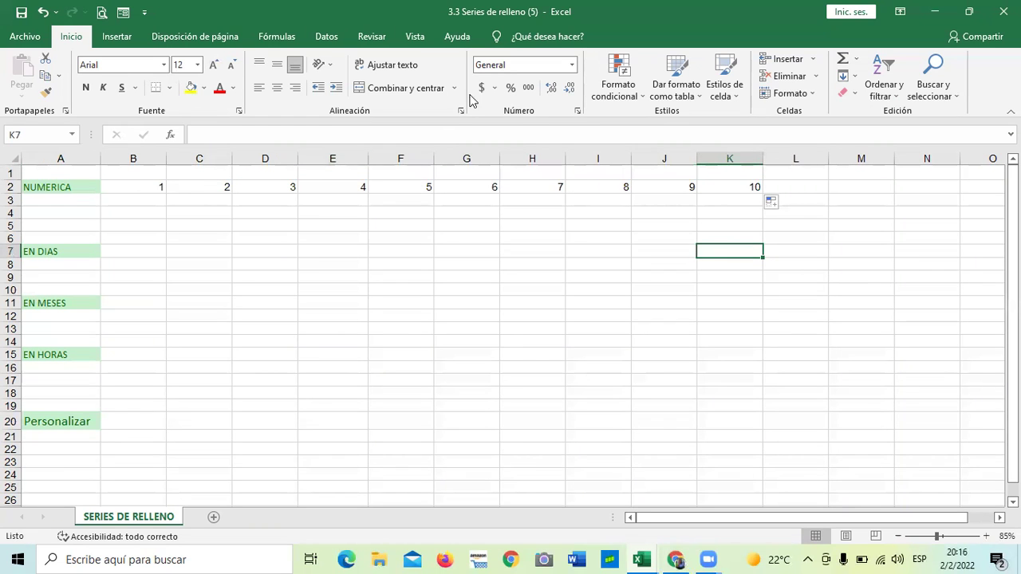
# Enter 10 in B3 and 9 in C3, and autofill the descending series across to K3.
pyautogui.click(153, 200)
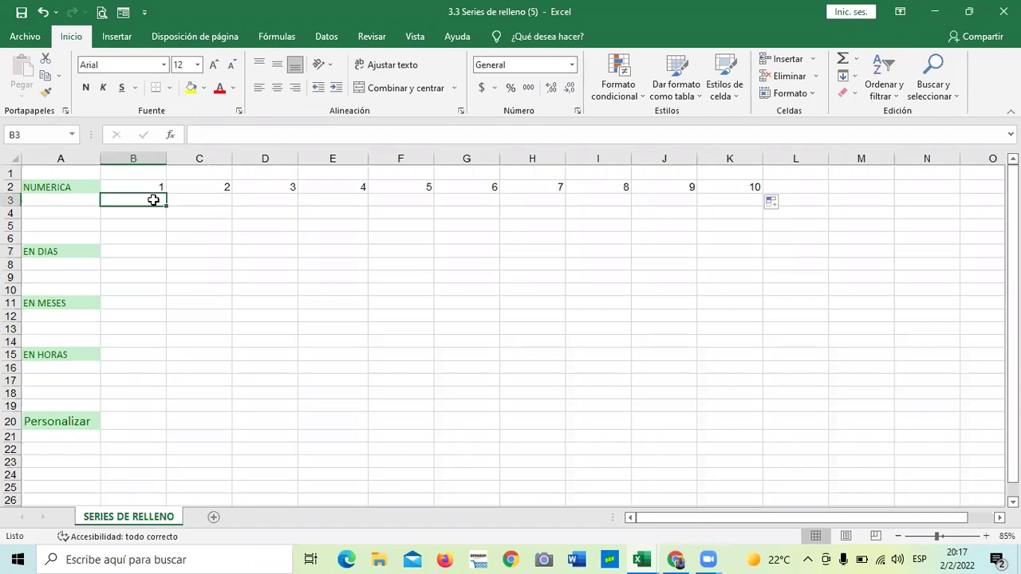
pyautogui.write('10')
pyautogui.press('Tab')
pyautogui.write('9')
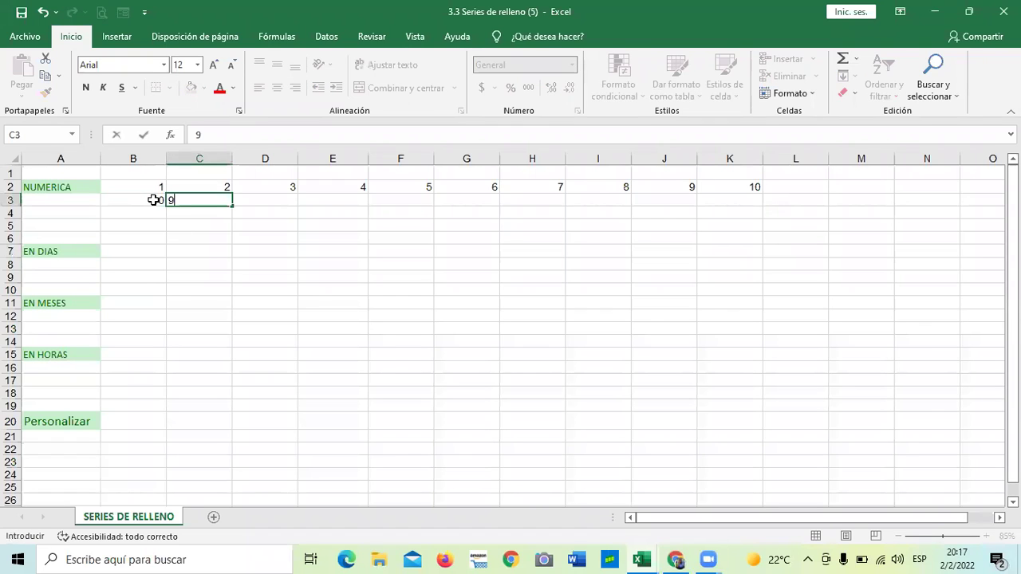
pyautogui.press('Tab')
pyautogui.click(236, 237)
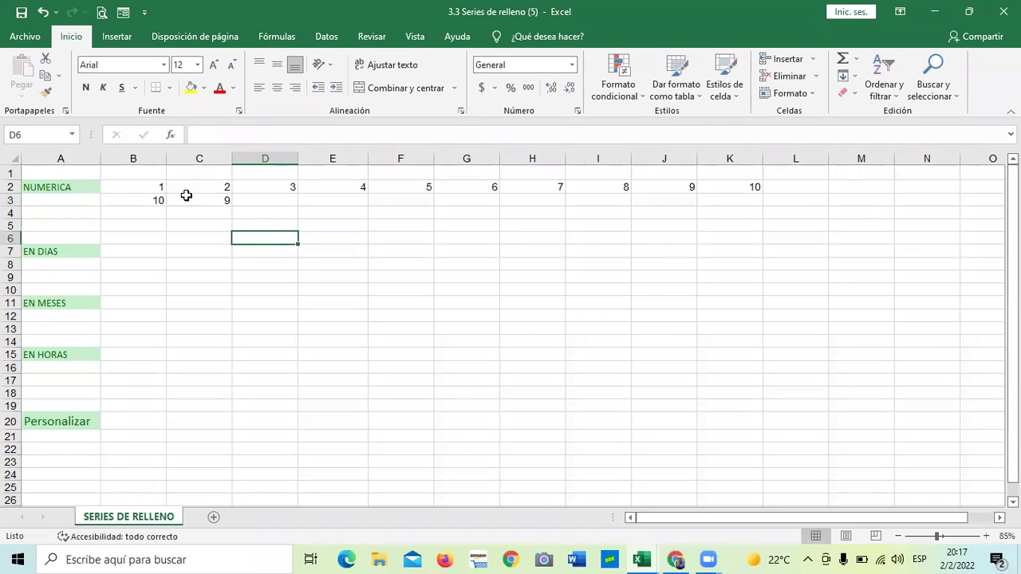
pyautogui.click(162, 200)
pyautogui.moveTo(162, 201); pyautogui.dragTo(764, 209)
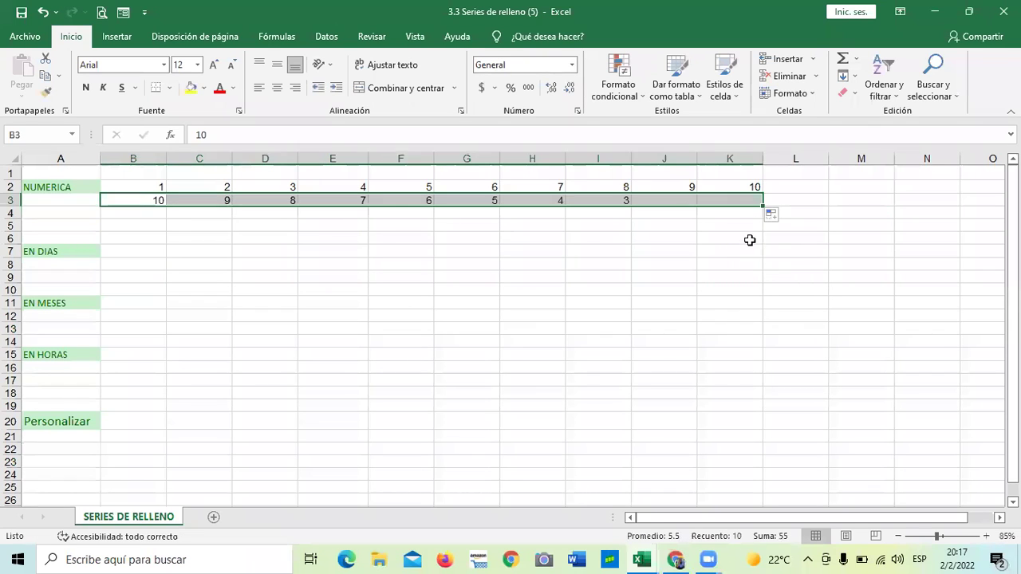
pyautogui.click(734, 252)
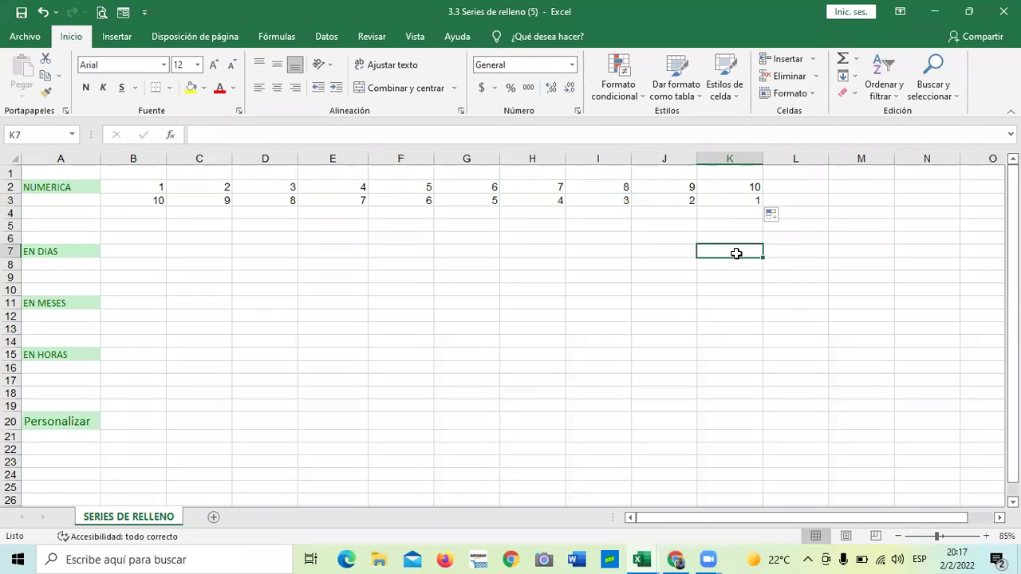
pyautogui.click(134, 214)
pyautogui.write('3')
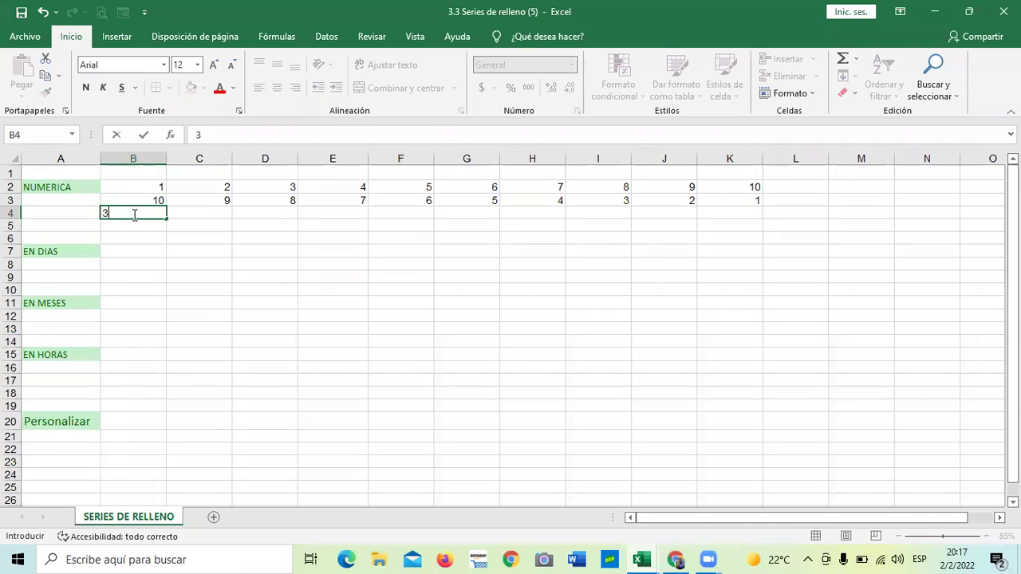
pyautogui.press('Tab')
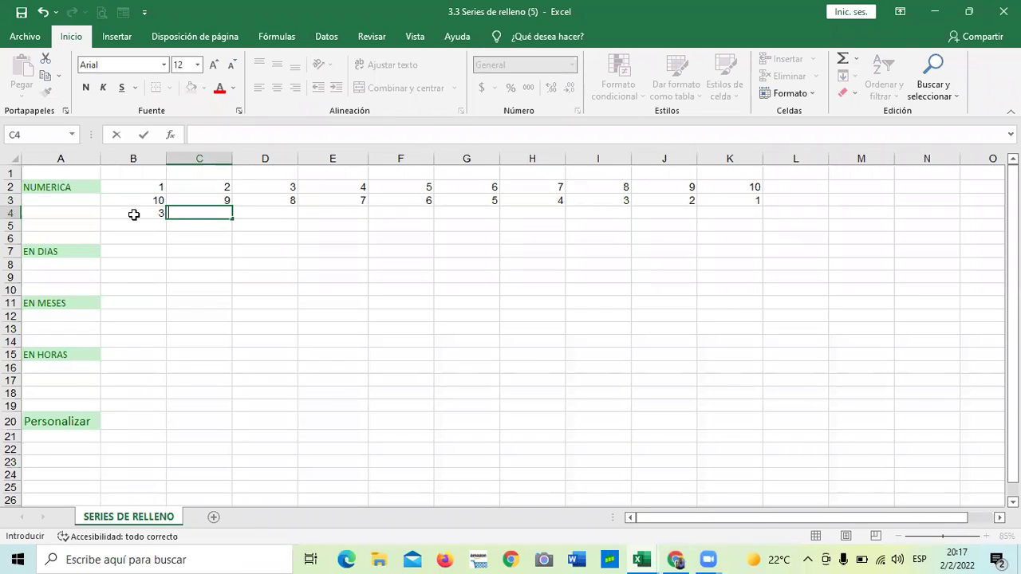
pyautogui.press('Escape')
pyautogui.press('Left')
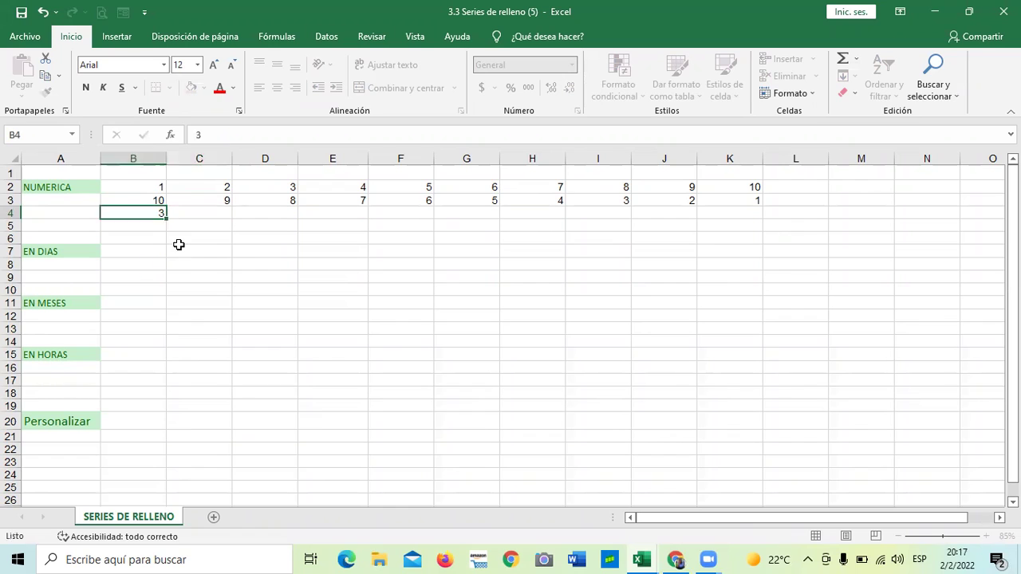
pyautogui.click(178, 248)
# Enter 0 in B4 and 3 in C4, and autofill the series in steps of three across to K4.
pyautogui.click(140, 213)
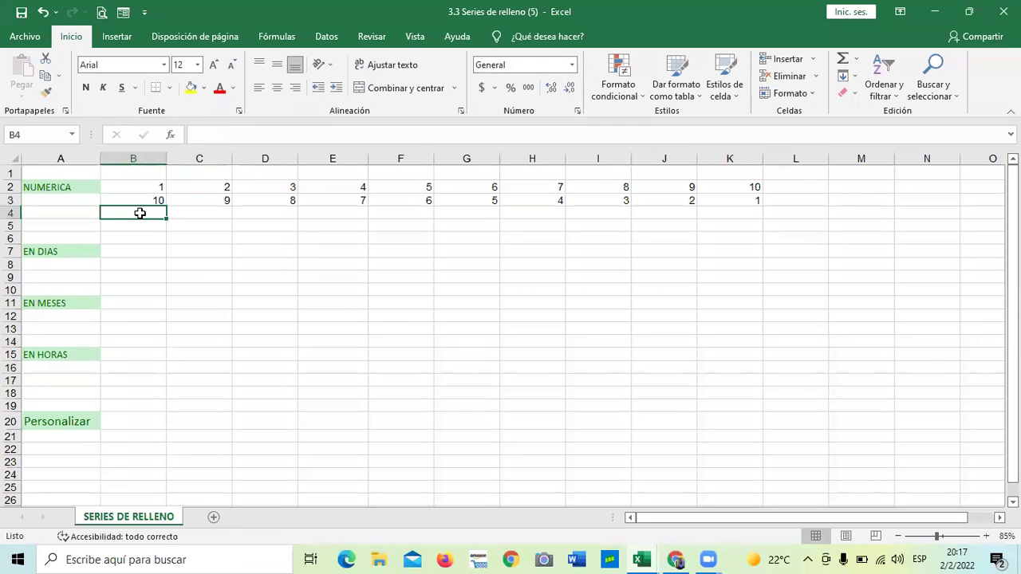
pyautogui.write('0')
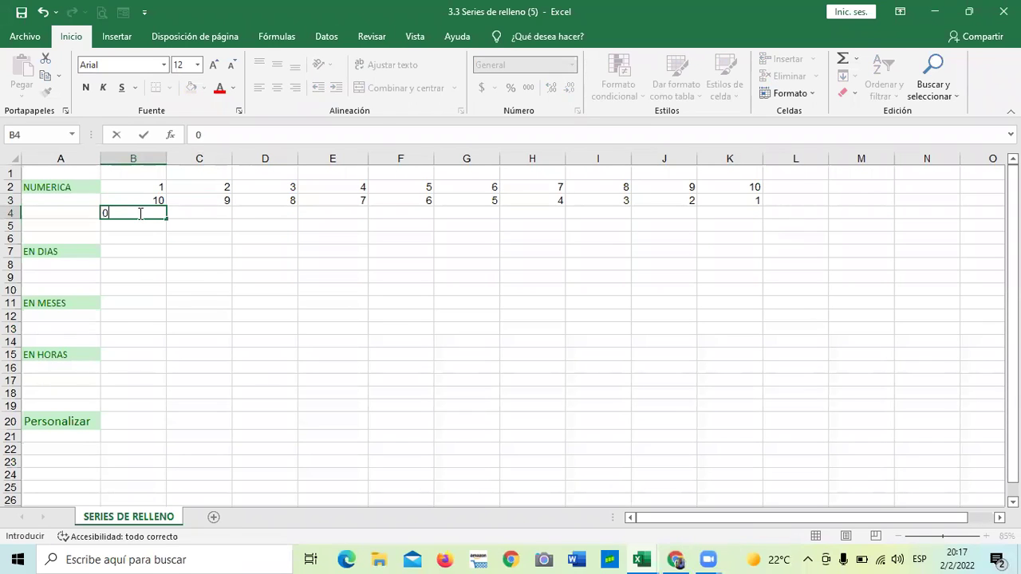
pyautogui.press('Tab')
pyautogui.write('3')
pyautogui.click(239, 262)
pyautogui.moveTo(159, 212); pyautogui.dragTo(745, 230)
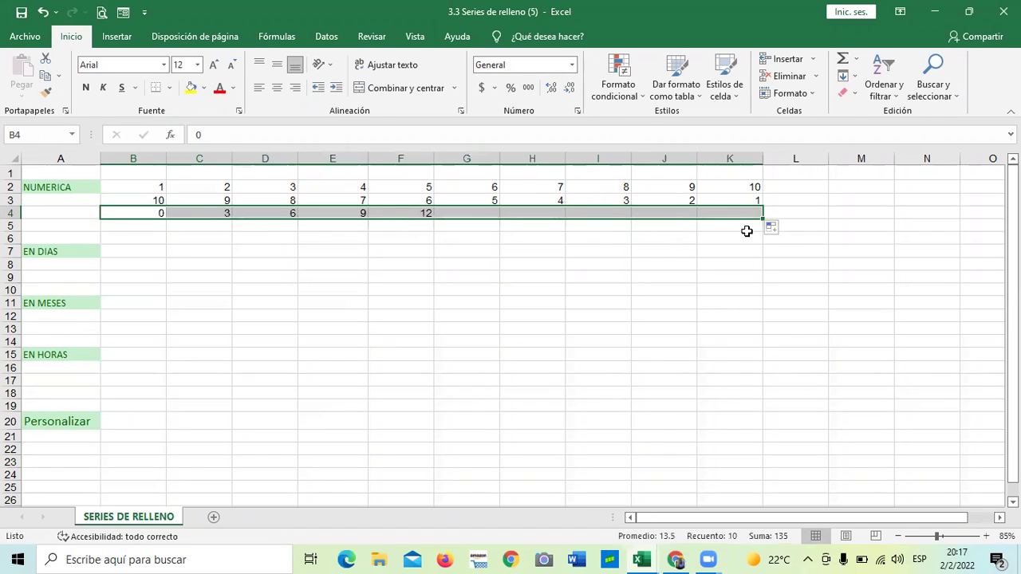
pyautogui.click(735, 272)
# Enter 10 in cell B5, below the series that counts by threes.
pyautogui.click(152, 223)
pyautogui.write('0')
pyautogui.press('Tab')
pyautogui.click(199, 272)
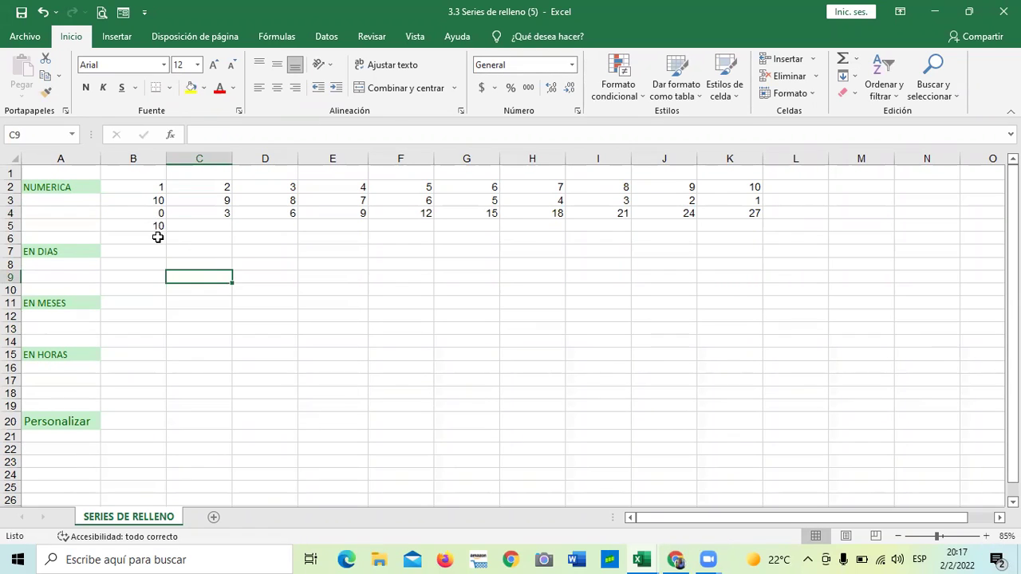
# Autofill B5 across to K5 and set the fill option to Serie de relleno.
pyautogui.click(161, 229)
pyautogui.click(168, 234)
pyautogui.click(156, 230)
pyautogui.moveTo(166, 232); pyautogui.dragTo(756, 240)
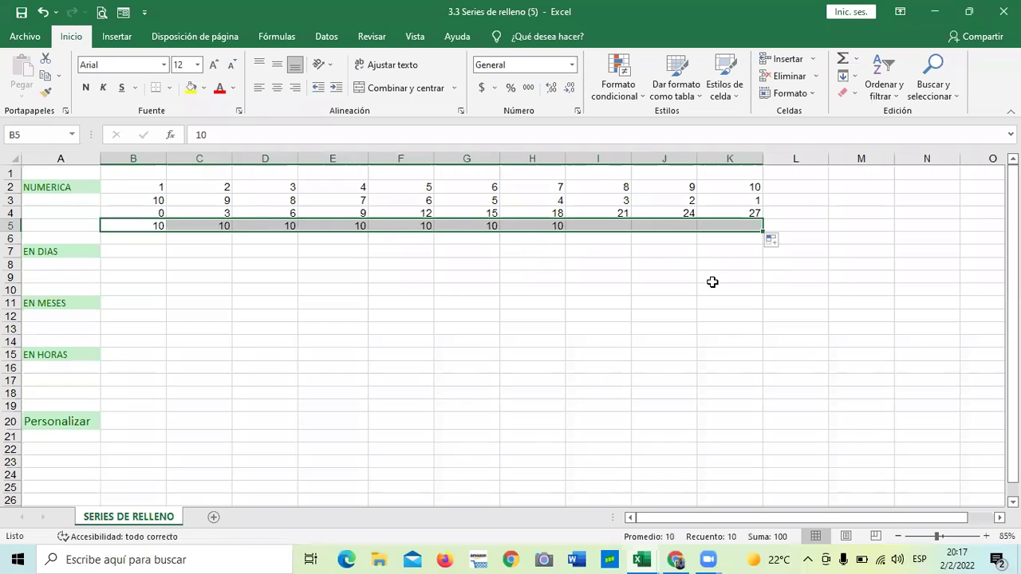
pyautogui.click(772, 240)
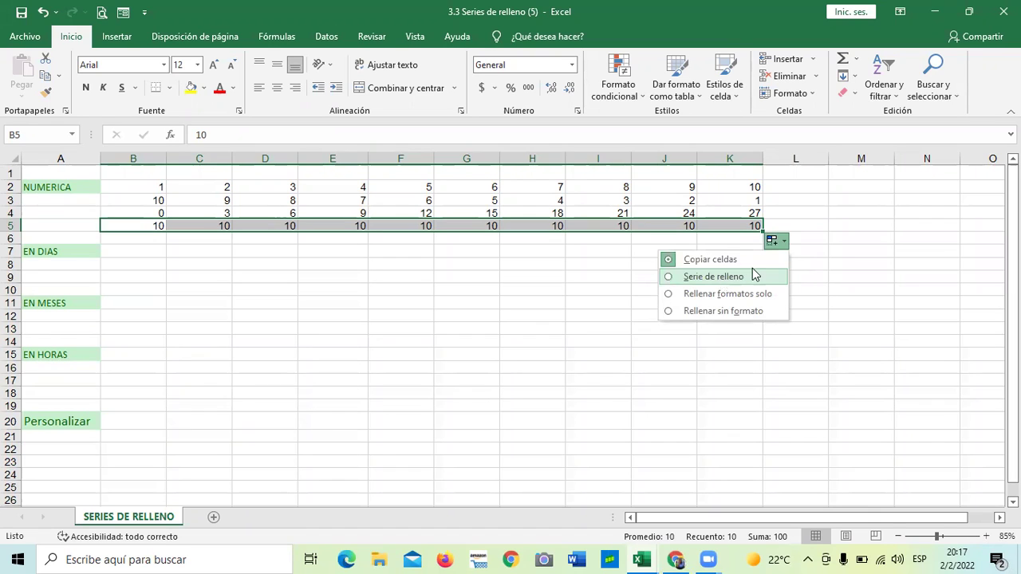
pyautogui.click(728, 278)
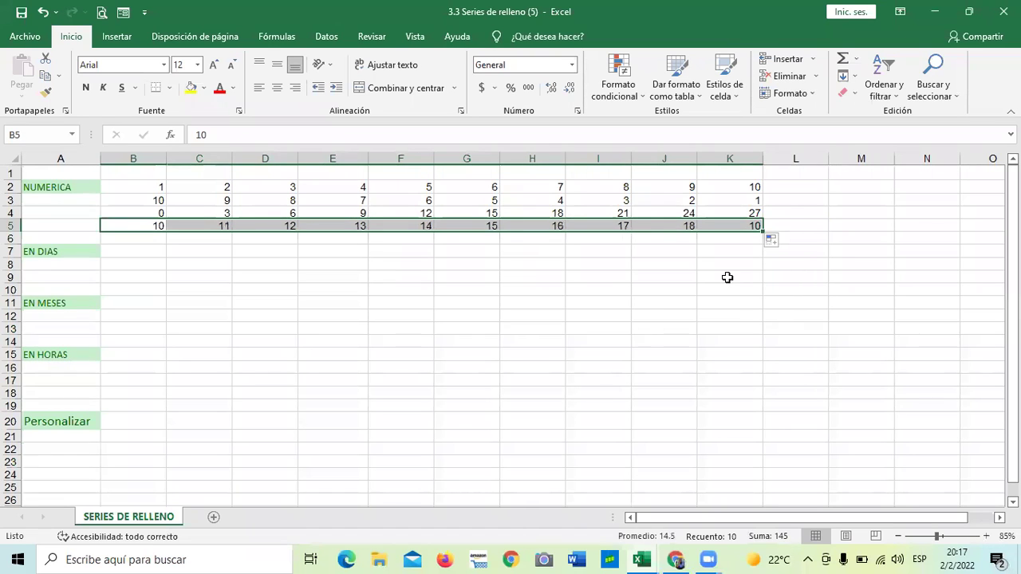
# Clear the filled values from C5 to K5, keeping the starting value in B5.
pyautogui.click(641, 300)
pyautogui.moveTo(194, 222); pyautogui.dragTo(697, 227)
pyautogui.press('Delete')
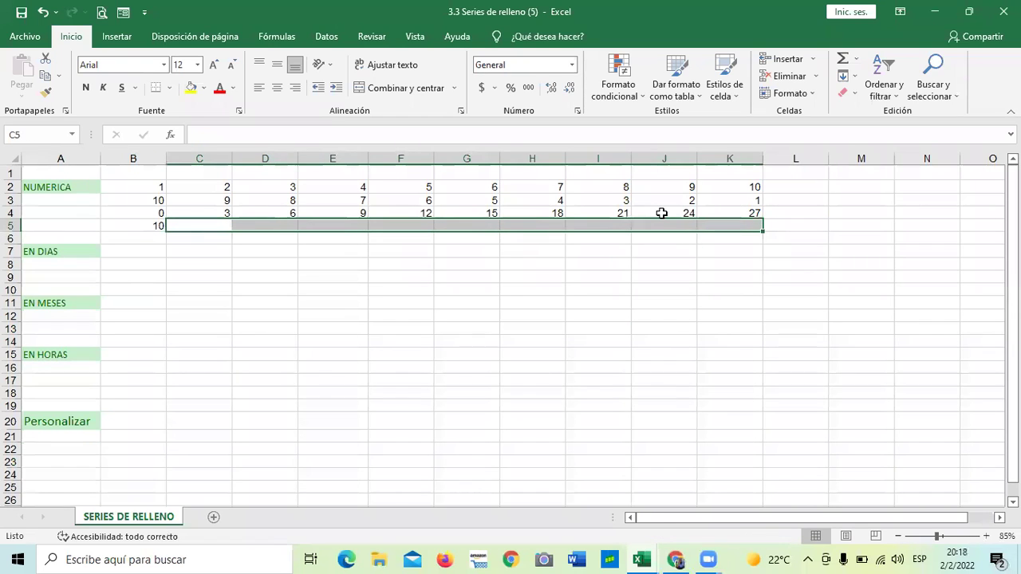
pyautogui.moveTo(542, 276); pyautogui.dragTo(479, 277)
# Enter 20 in C5 and autofill B5 and C5 across to K5 as a series in tens.
pyautogui.click(195, 227)
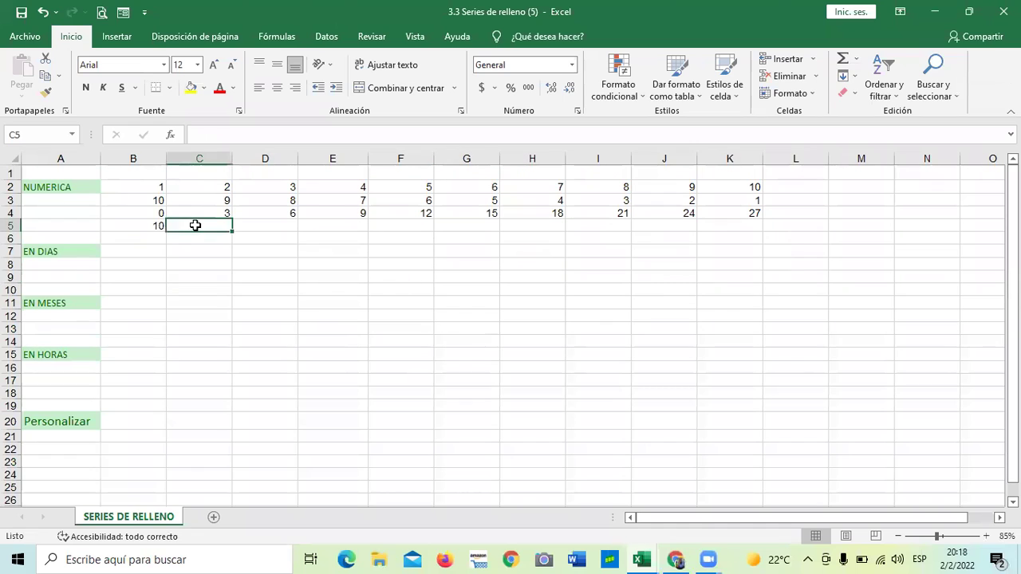
pyautogui.write('20')
pyautogui.click(305, 299)
pyautogui.moveTo(157, 225); pyautogui.dragTo(759, 246)
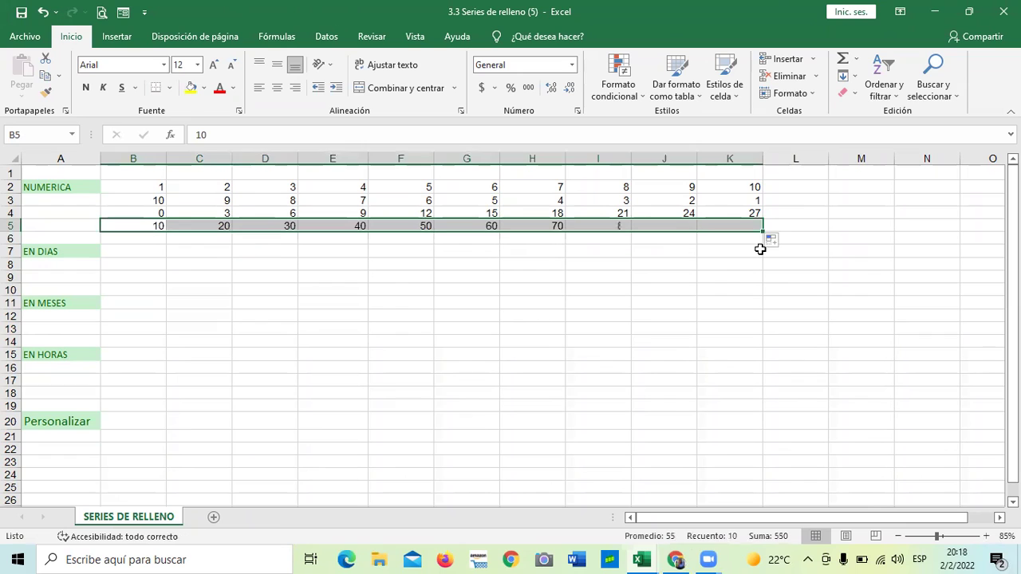
pyautogui.click(727, 280)
# Insert a new blank row at row 6, above the EN DIAS section.
pyautogui.click(120, 239)
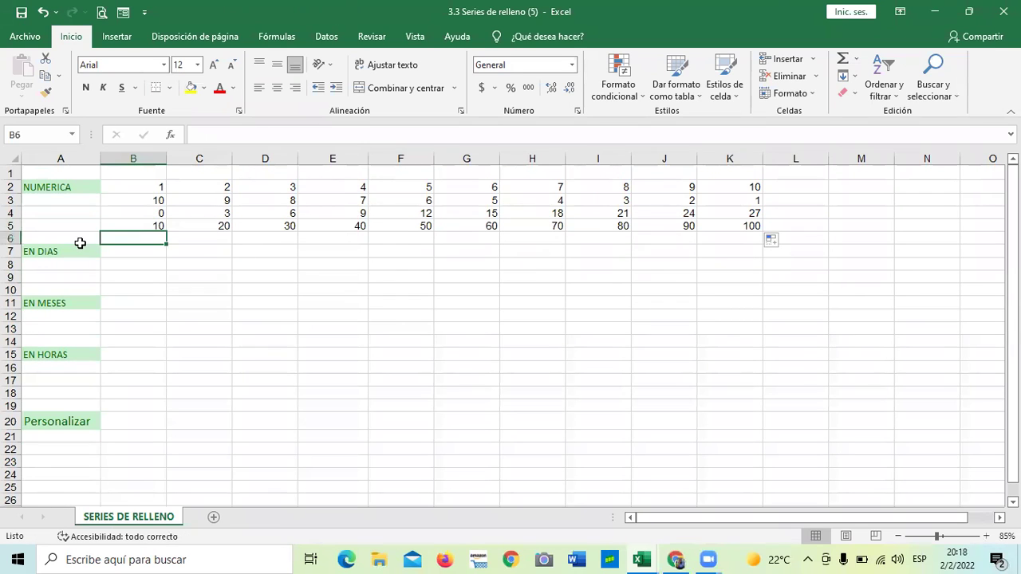
pyautogui.click(11, 238)
pyautogui.rightClick(11, 238)
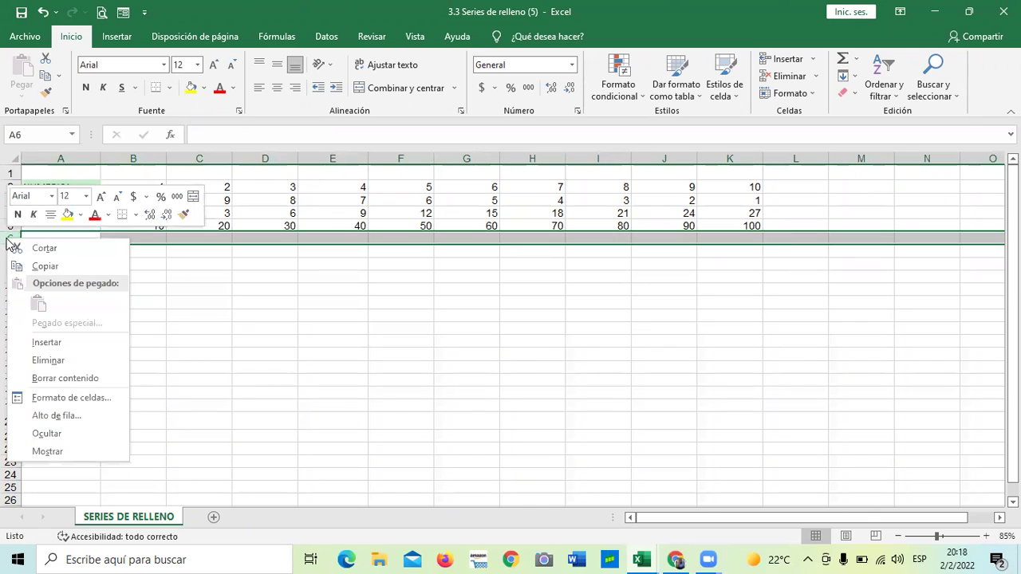
pyautogui.click(66, 349)
pyautogui.click(259, 363)
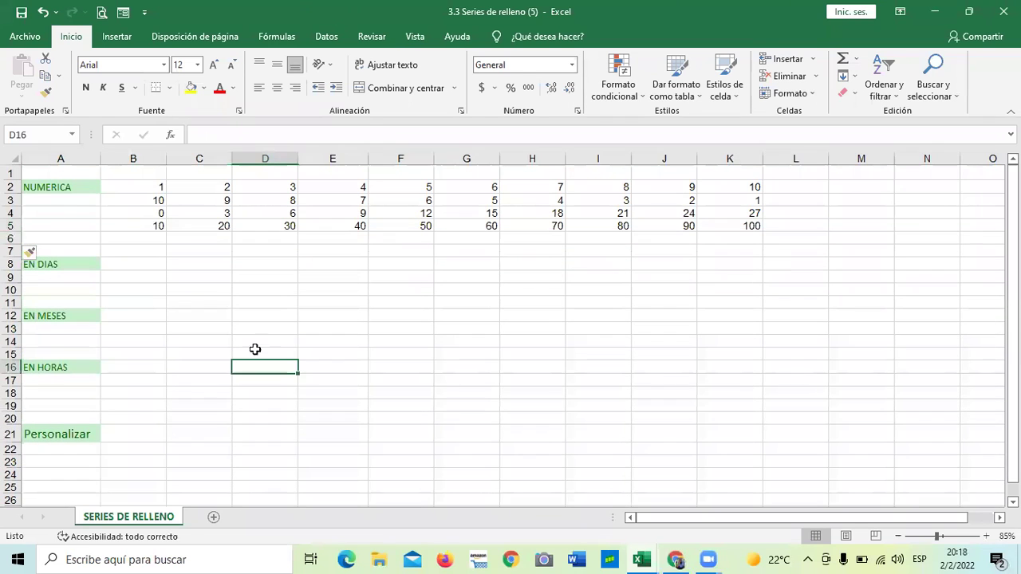
# Enter 100 in B6 and 90 in C6 as the start of a descending series.
pyautogui.click(152, 237)
pyautogui.write('100')
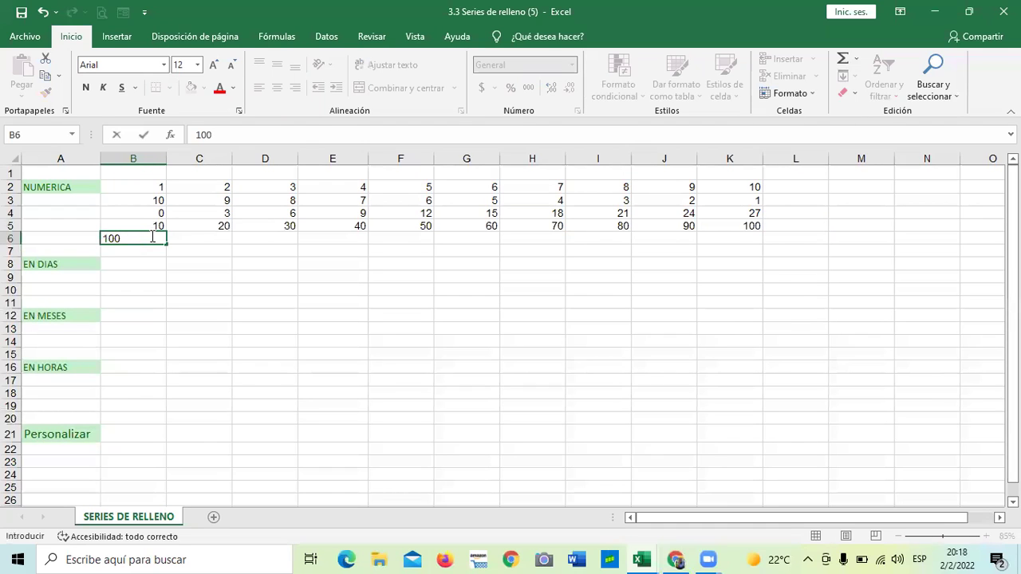
pyautogui.press('Tab')
pyautogui.write('90')
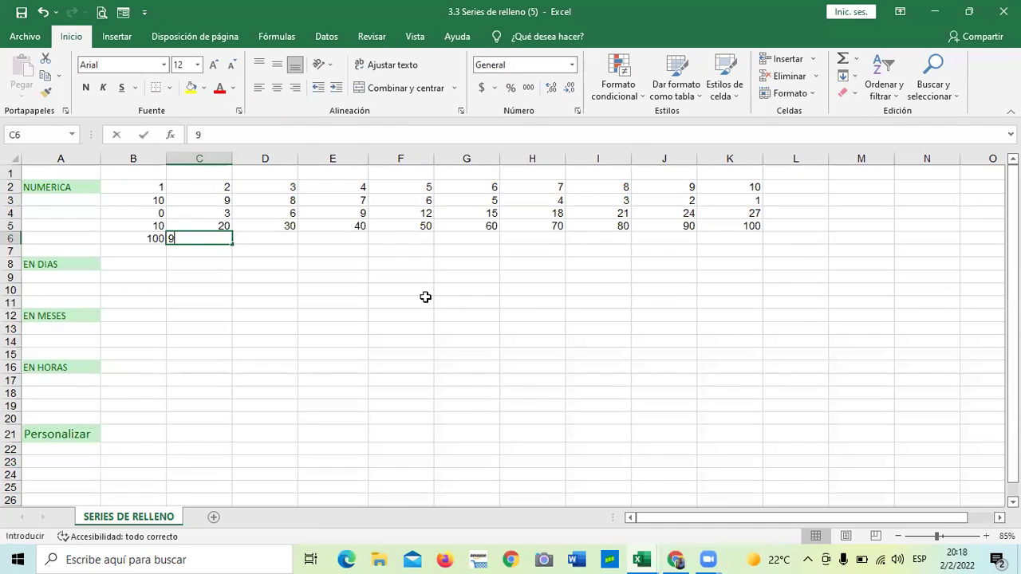
pyautogui.click(439, 317)
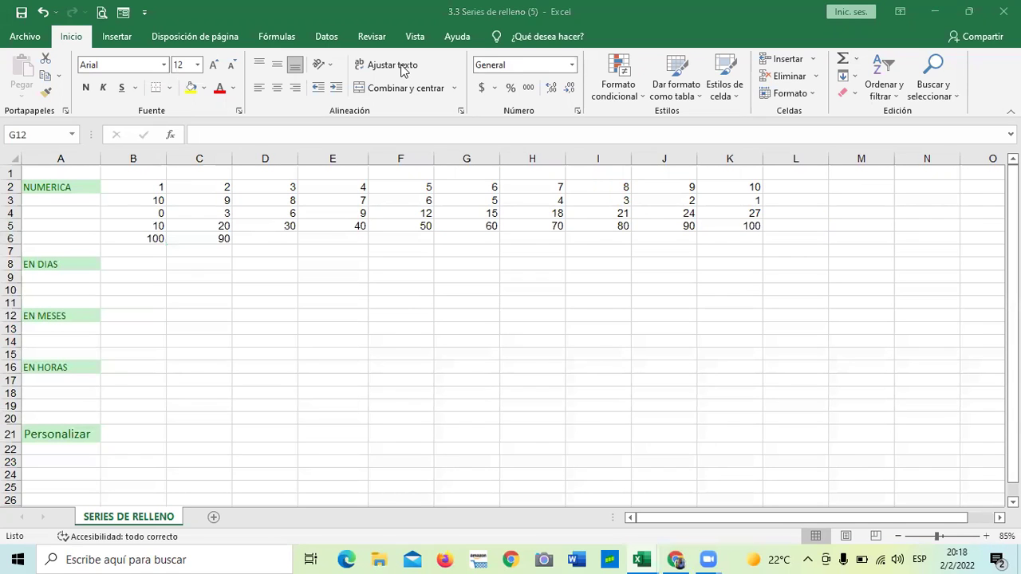
# Clear the 90 from C6, leaving only the starting value in B6.
pyautogui.click(142, 237)
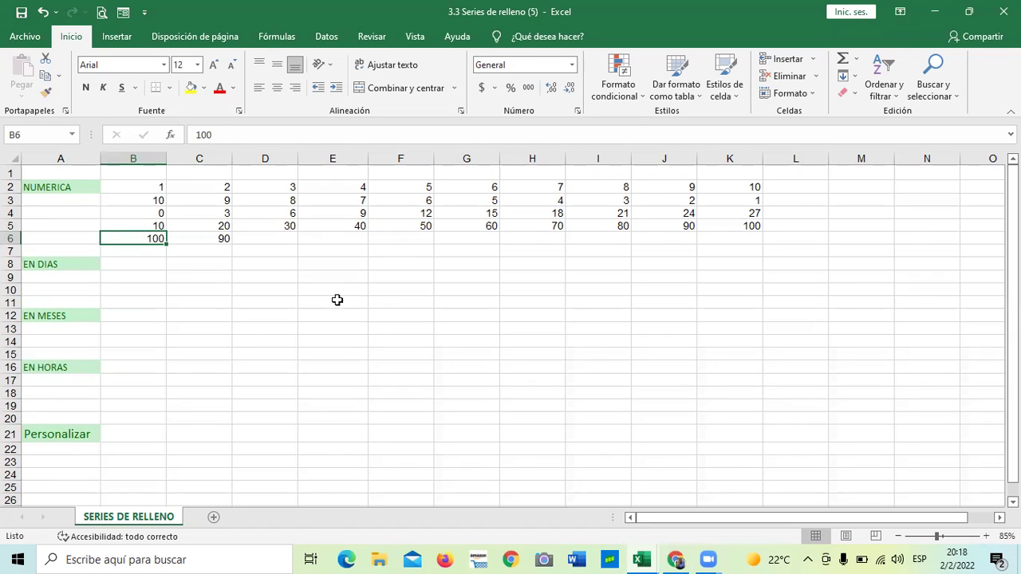
pyautogui.click(217, 237)
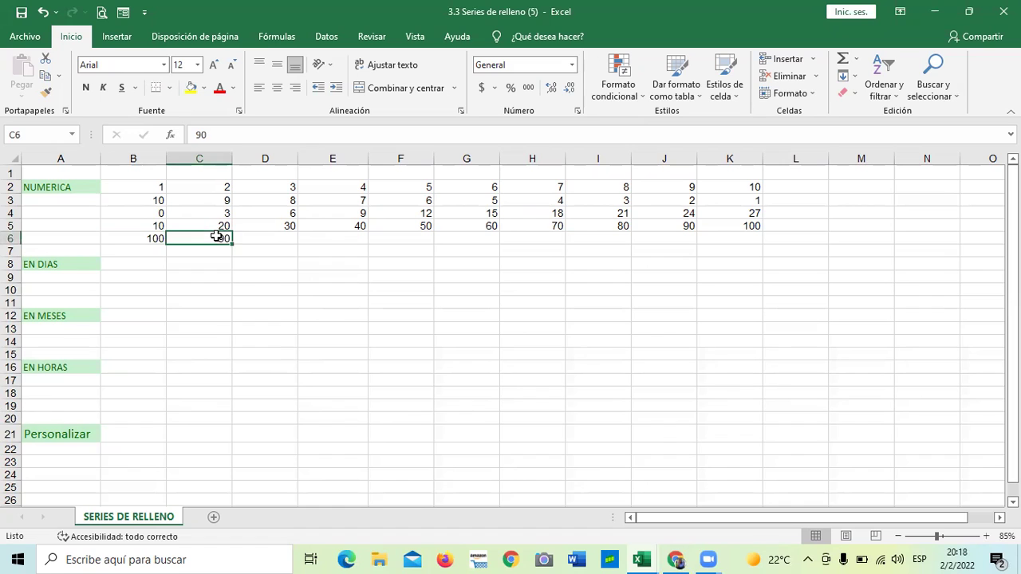
pyautogui.click(264, 362)
pyautogui.moveTo(155, 238); pyautogui.dragTo(141, 232)
pyautogui.click(171, 300)
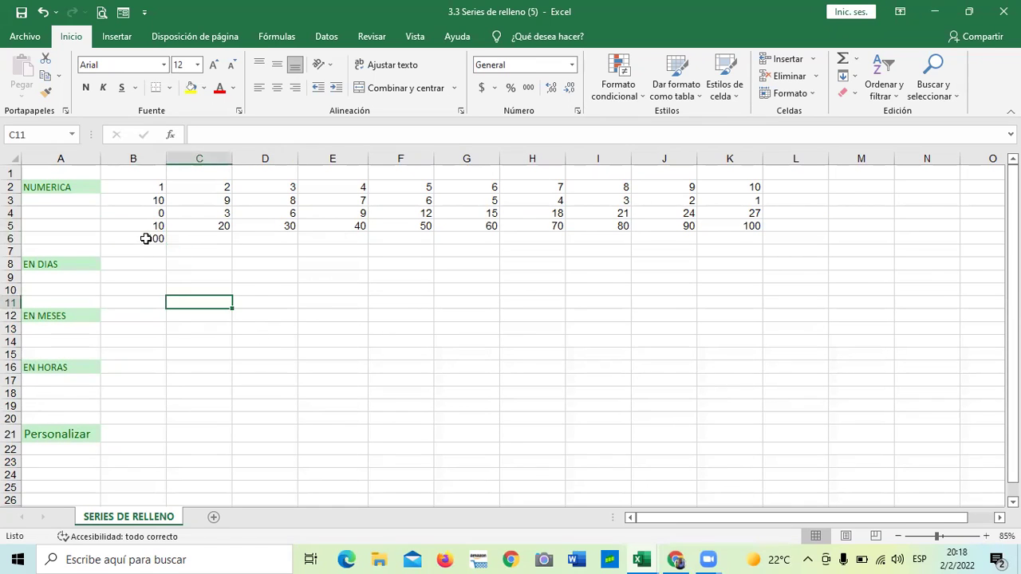
# Enter 90 in B7 and autofill B6 and B7 down to B24 as a descending series in tens.
pyautogui.click(146, 238)
pyautogui.press('Return')
pyautogui.write('90')
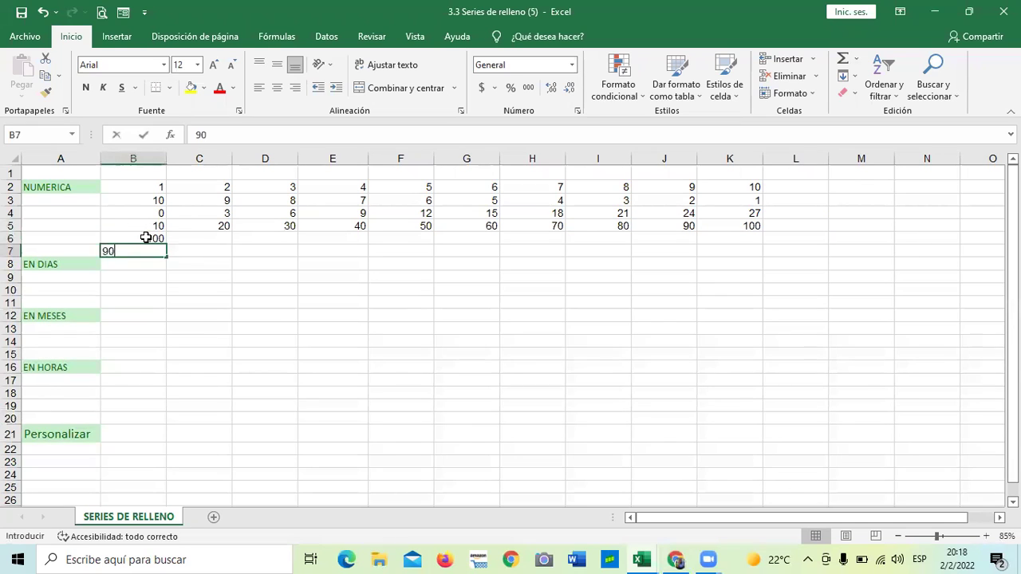
pyautogui.scroll(-1, 144, 234)
pyautogui.click(200, 339)
pyautogui.moveTo(141, 197); pyautogui.dragTo(191, 437)
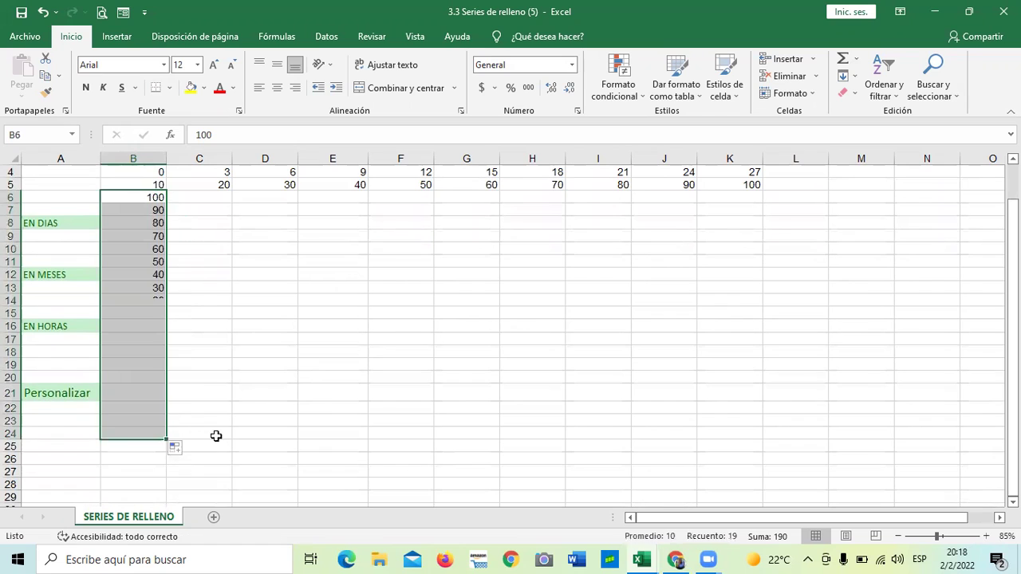
pyautogui.click(305, 417)
# Clear the negative values of the vertical series from B17 to B24.
pyautogui.click(140, 328)
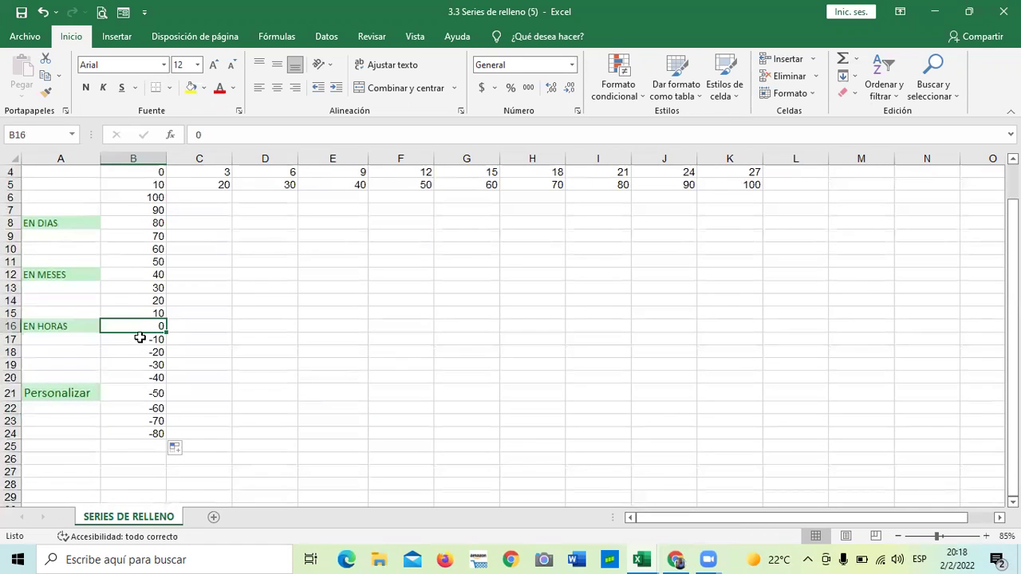
pyautogui.click(142, 334)
pyautogui.moveTo(141, 334); pyautogui.dragTo(163, 433)
pyautogui.press('Delete')
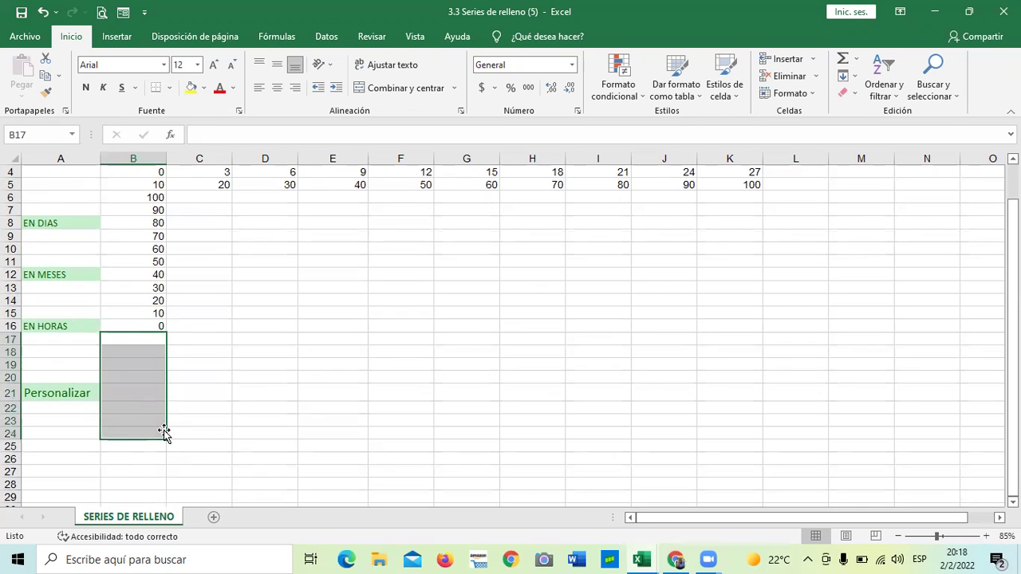
pyautogui.click(293, 364)
# Clear the rest of the vertical series from B7 to B16, keeping the 100 in B6.
pyautogui.scroll(1, 295, 363)
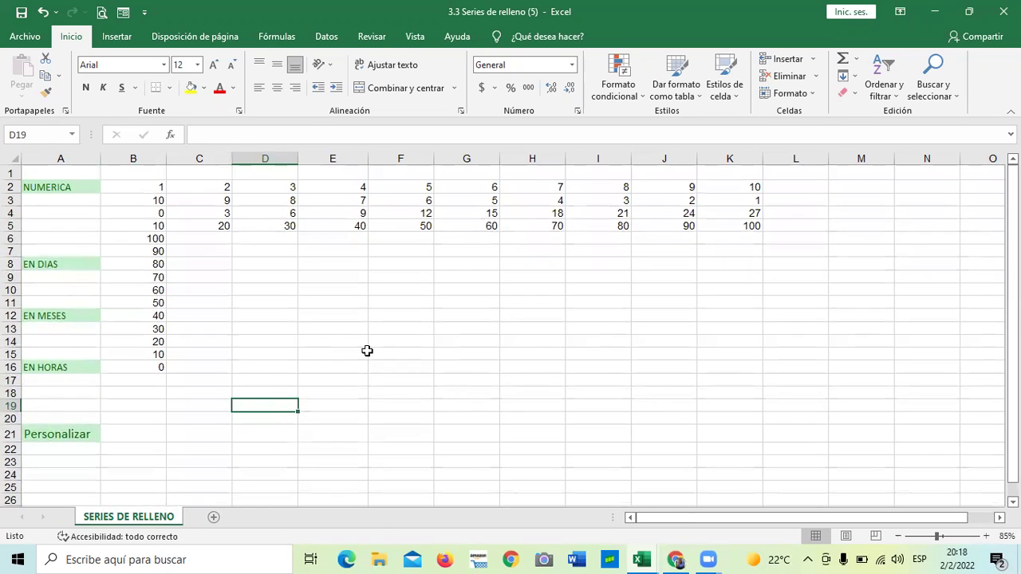
pyautogui.moveTo(157, 249); pyautogui.dragTo(161, 365)
pyautogui.press('Delete')
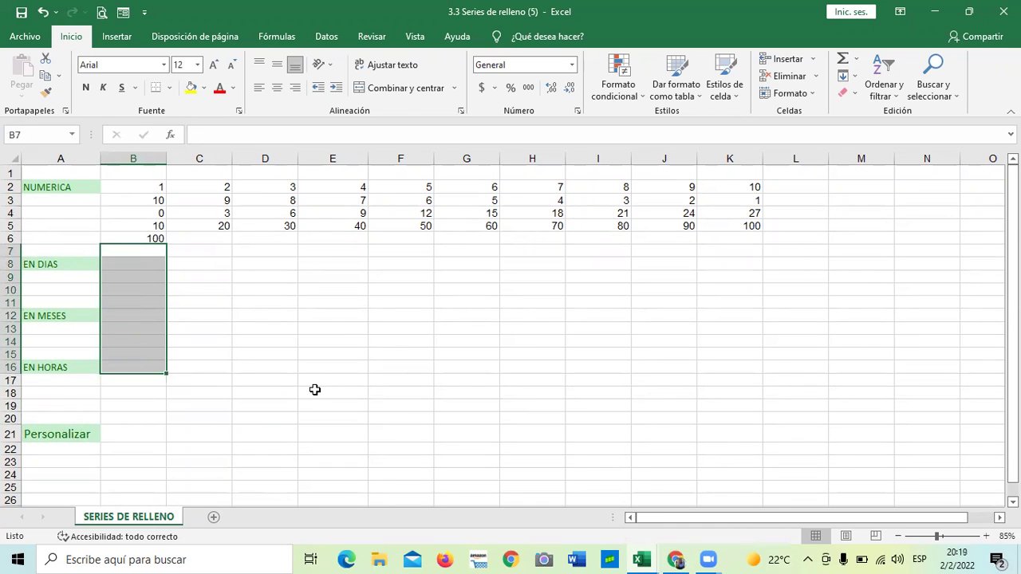
pyautogui.moveTo(403, 368); pyautogui.dragTo(365, 358)
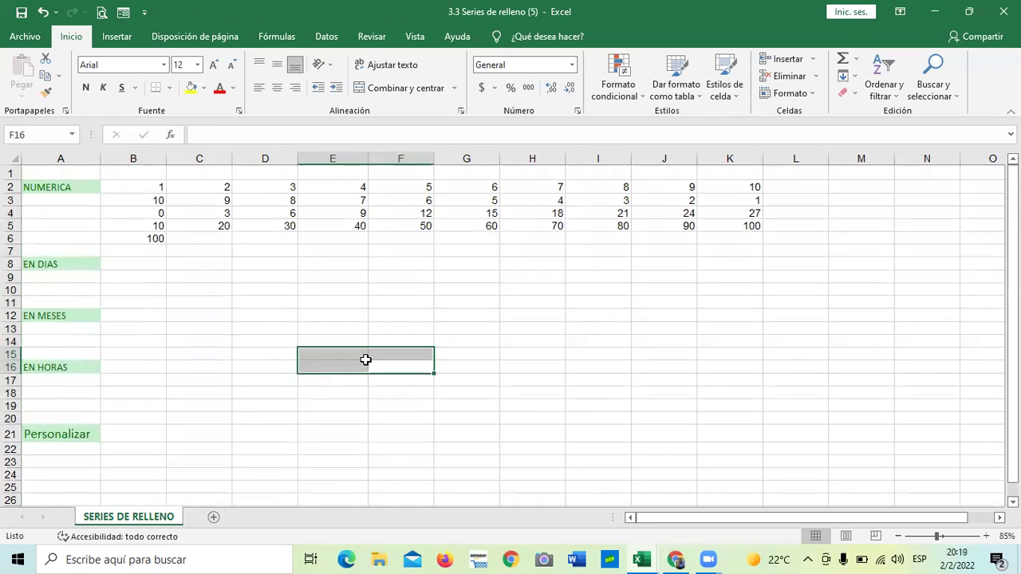
# Autofill the single starting value 100 in B6 across the row to K6.
pyautogui.click(169, 301)
pyautogui.click(152, 239)
pyautogui.moveTo(166, 243); pyautogui.dragTo(744, 251)
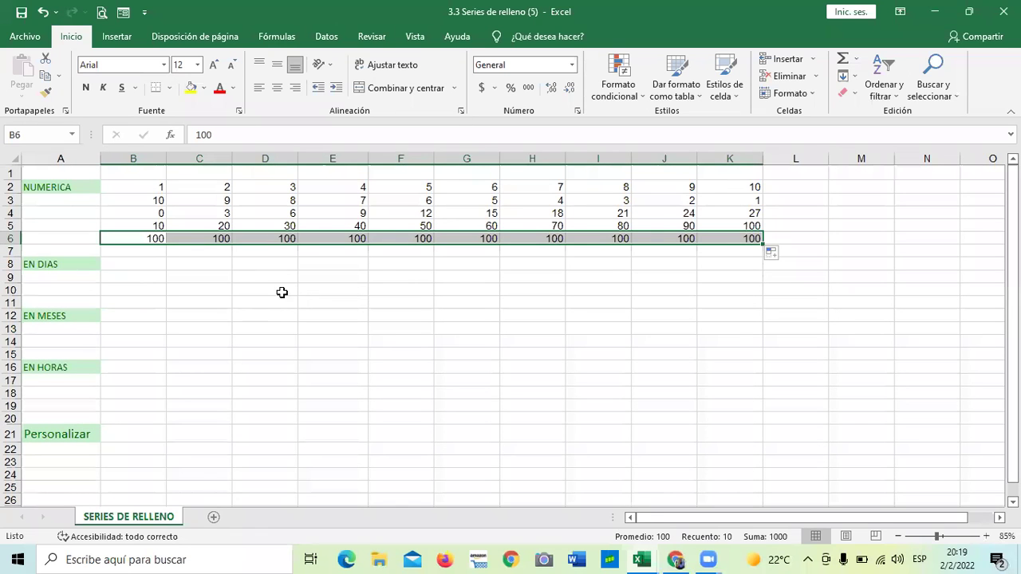
pyautogui.click(323, 289)
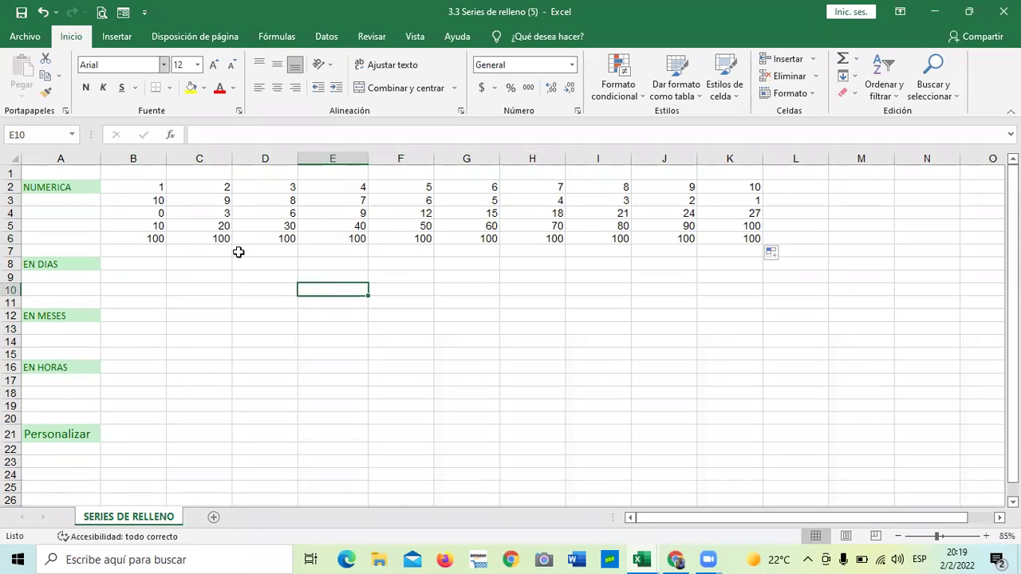
# Clear the repeated values from C6 to K6, keeping only the starting value in B6.
pyautogui.moveTo(219, 240)
pyautogui.mouseDown()
pyautogui.moveTo(675, 274)
pyautogui.moveTo(752, 253)
pyautogui.moveTo(752, 239)
pyautogui.mouseUp()
pyautogui.press('Delete')
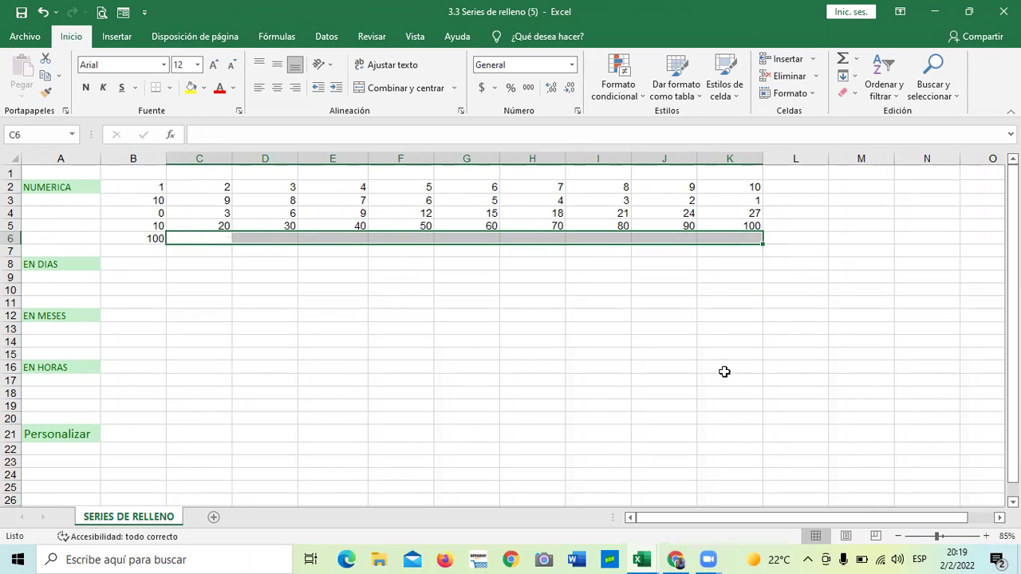
pyautogui.click(562, 349)
# Enter 90 in C6 as the second value of the series starting in B6.
pyautogui.click(203, 238)
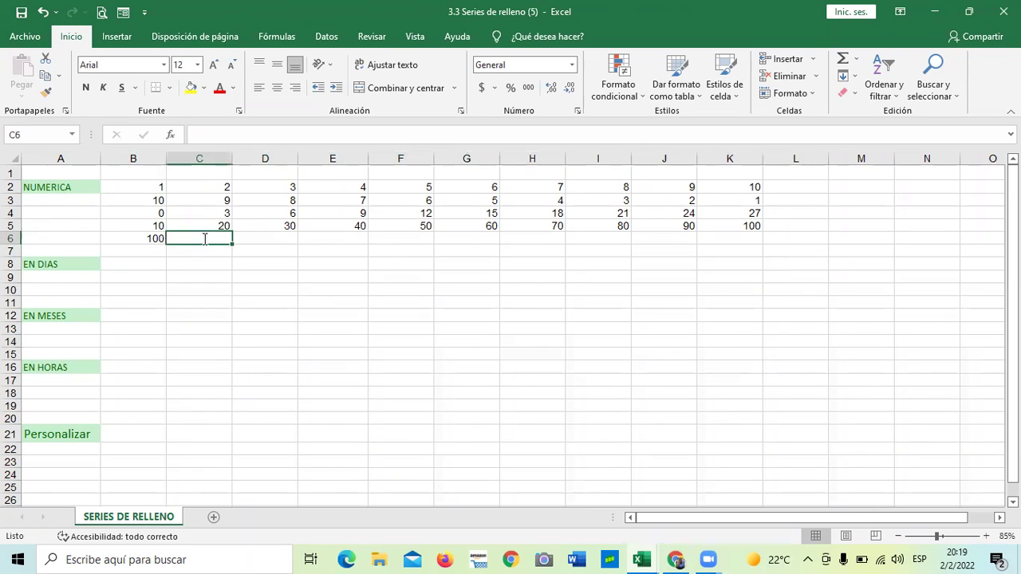
pyautogui.write('90')
pyautogui.click(369, 298)
pyautogui.click(143, 239)
pyautogui.moveTo(202, 241); pyautogui.dragTo(226, 239)
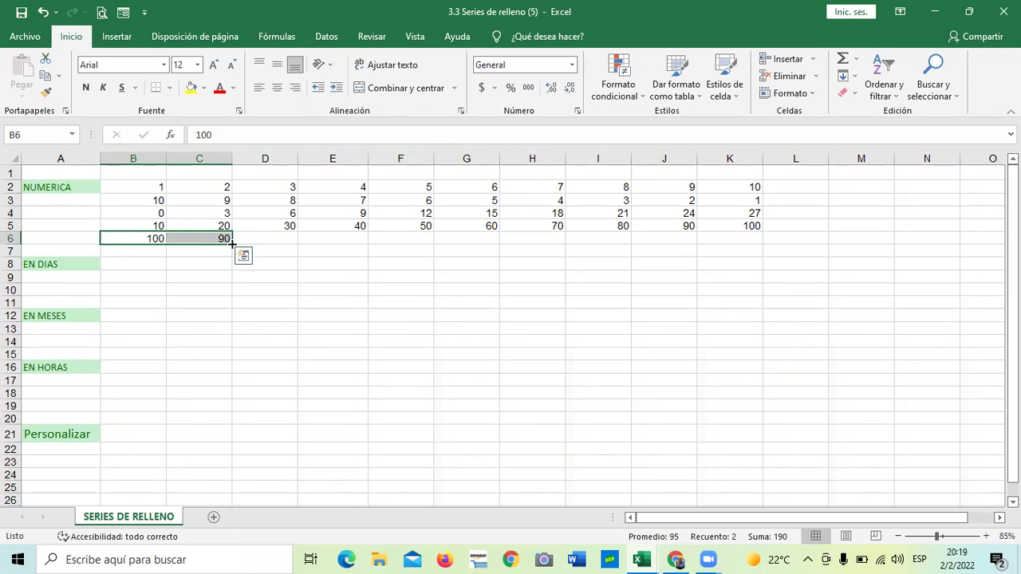
pyautogui.click(208, 287)
pyautogui.moveTo(155, 237); pyautogui.dragTo(755, 240)
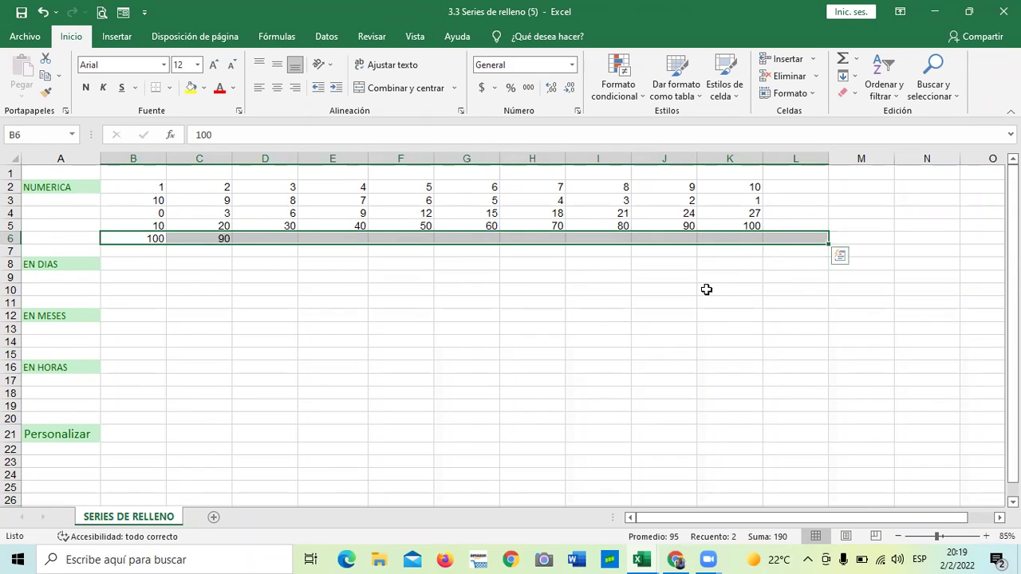
pyautogui.click(709, 299)
# Autofill B6 and C6 together across the row to K6 as a descending series in tens.
pyautogui.moveTo(144, 236); pyautogui.dragTo(199, 234)
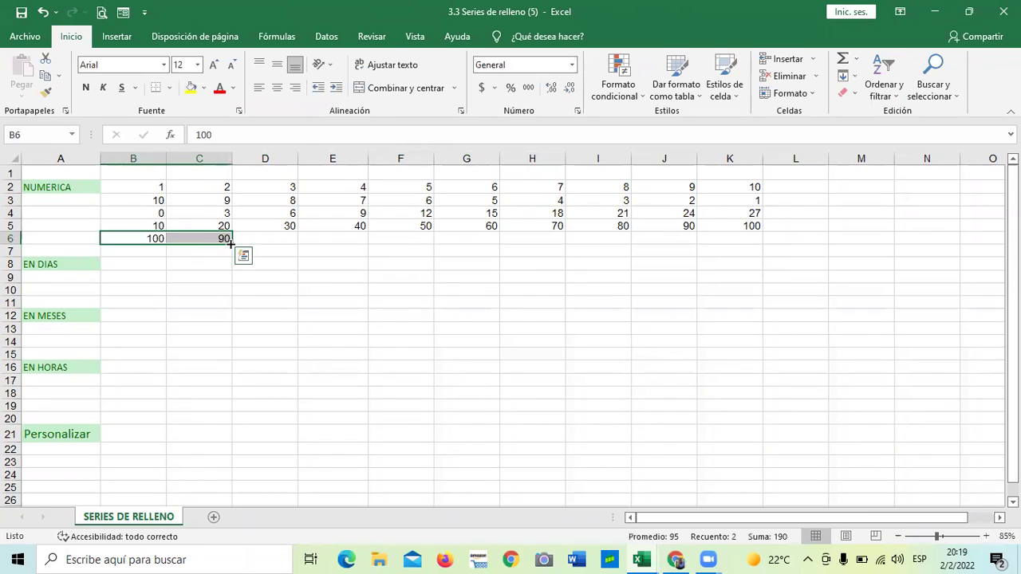
pyautogui.moveTo(232, 244); pyautogui.dragTo(649, 240)
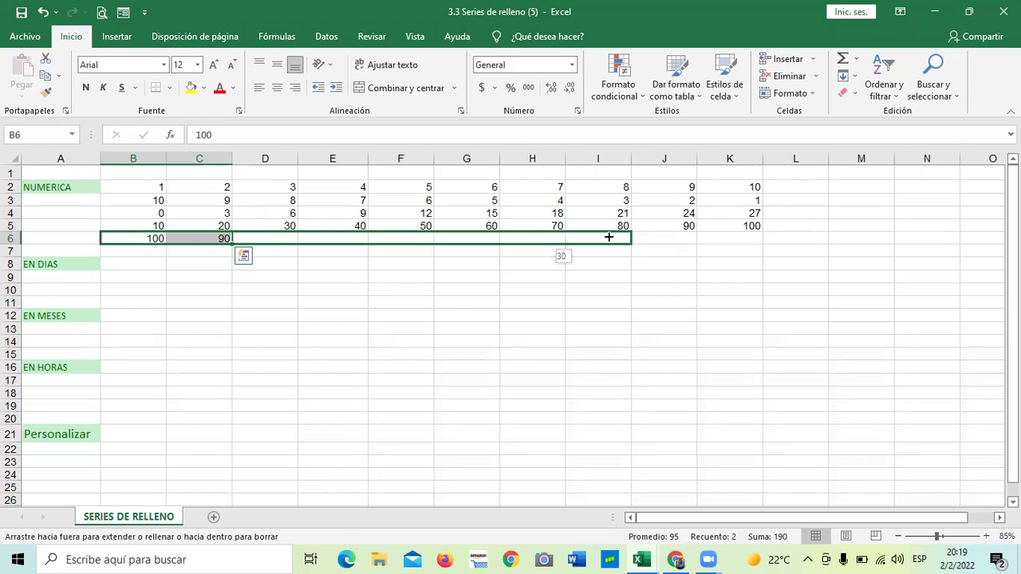
pyautogui.moveTo(608, 238); pyautogui.dragTo(746, 244)
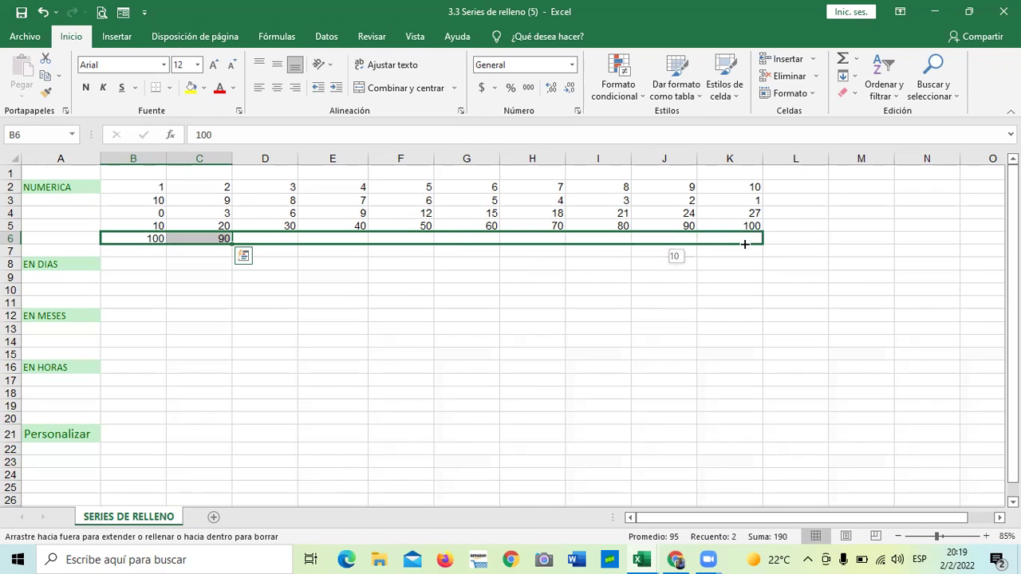
pyautogui.moveTo(745, 244)
pyautogui.mouseDown()
pyautogui.moveTo(948, 251)
pyautogui.moveTo(771, 243)
pyautogui.moveTo(928, 256)
pyautogui.moveTo(762, 252)
pyautogui.mouseUp()
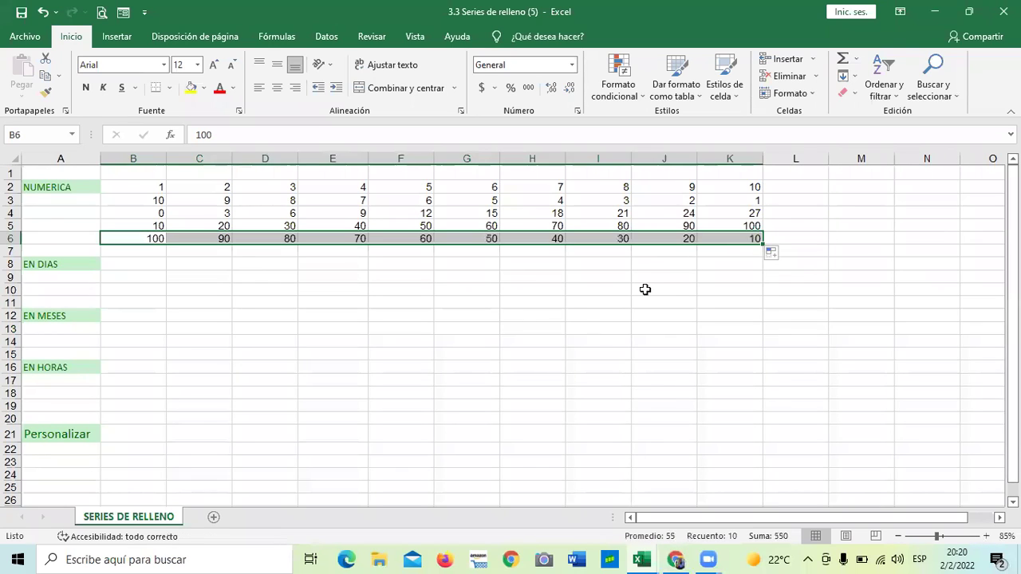
pyautogui.click(471, 326)
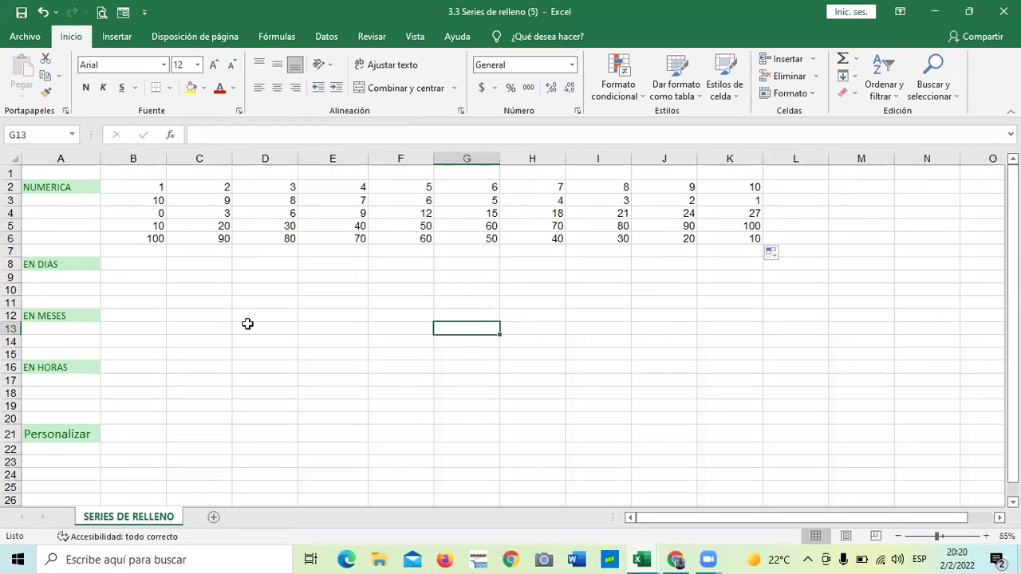
pyautogui.moveTo(247, 324); pyautogui.dragTo(253, 314)
pyautogui.click(122, 267)
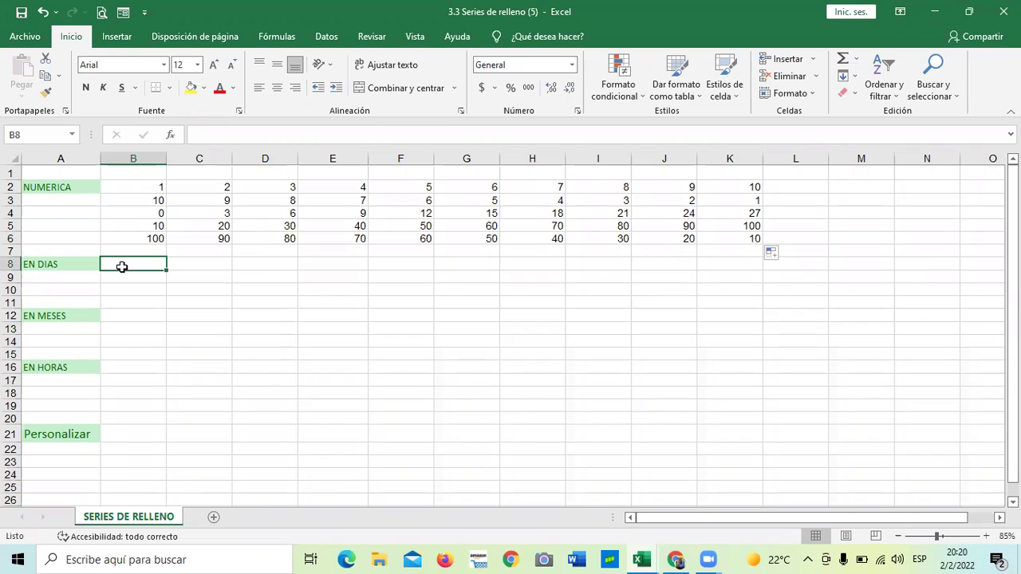
pyautogui.click(240, 352)
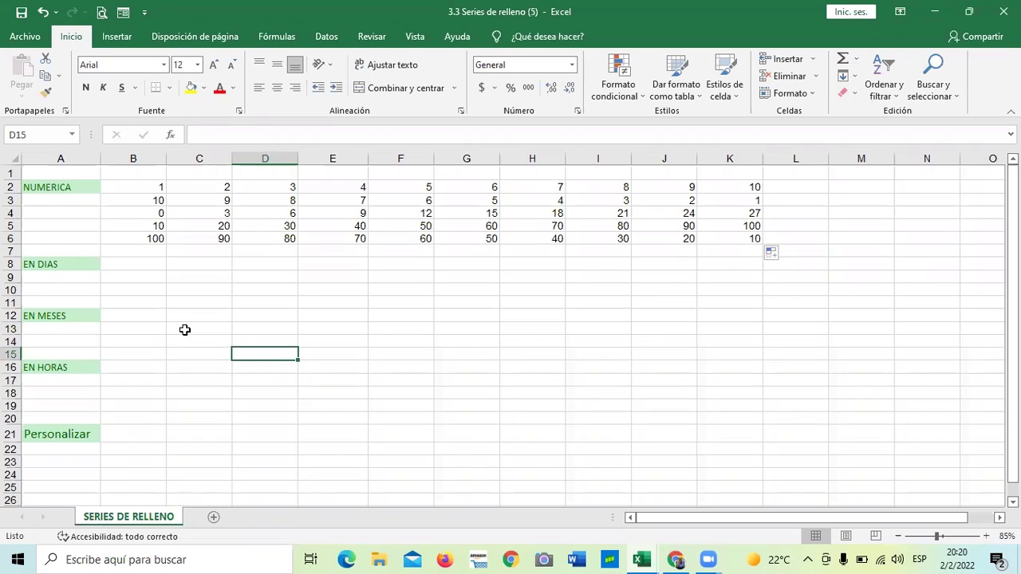
pyautogui.click(273, 420)
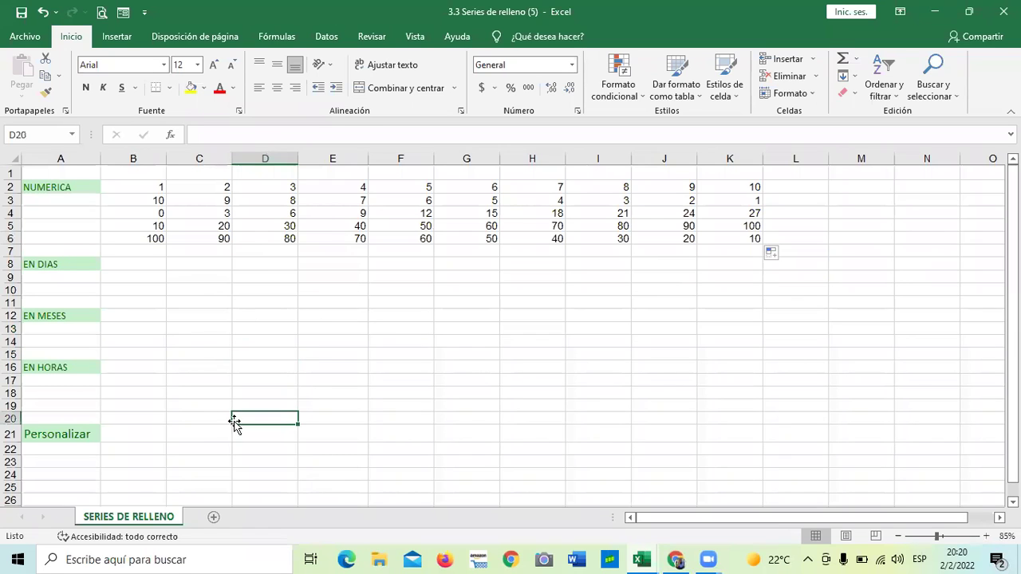
pyautogui.click(135, 431)
pyautogui.click(286, 379)
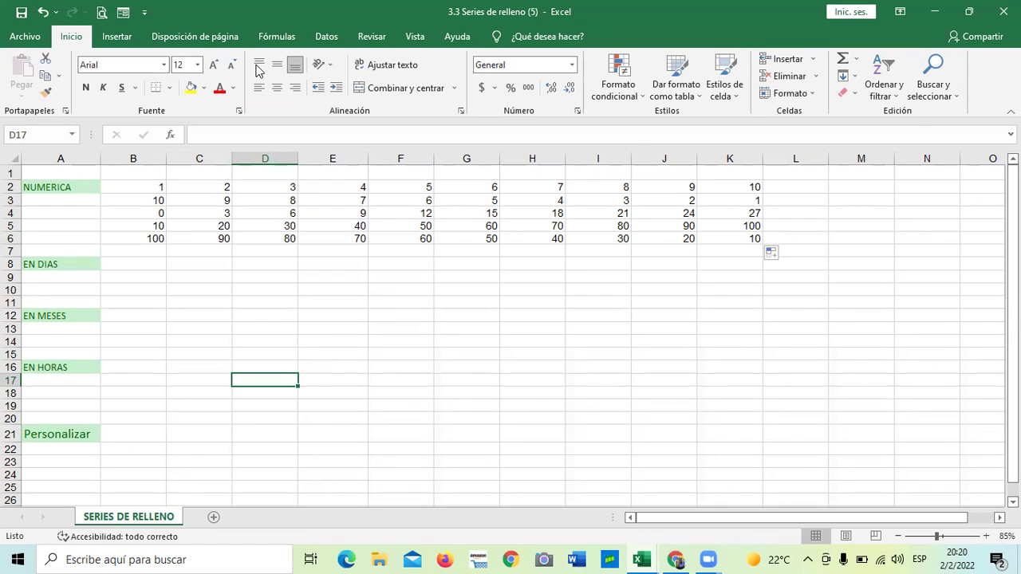
pyautogui.moveTo(233, 321); pyautogui.dragTo(229, 317)
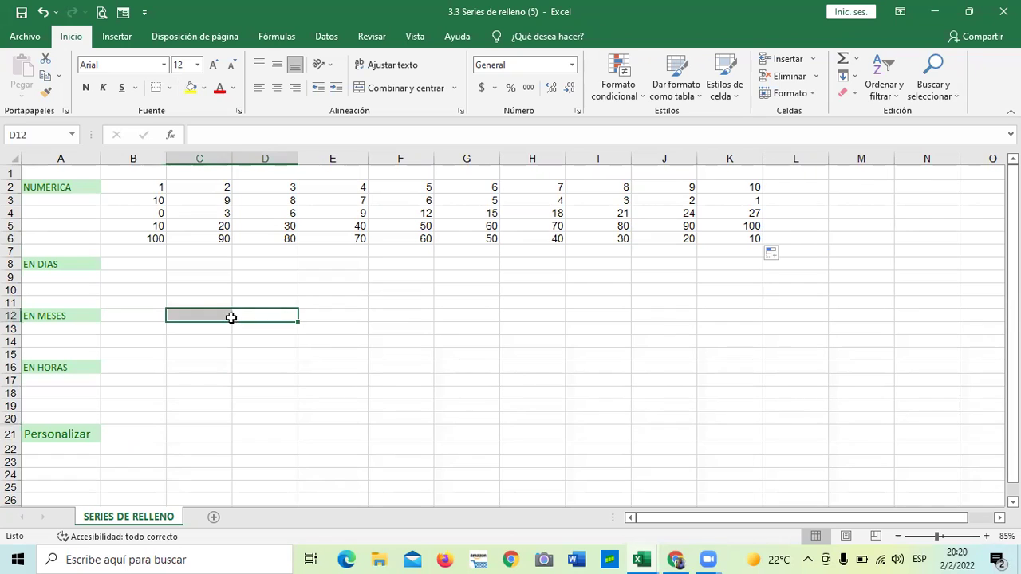
# Open the custom lists editor from the advanced Excel options and move its dialog toward the middle of the sheet.
pyautogui.click(28, 38)
pyautogui.click(58, 484)
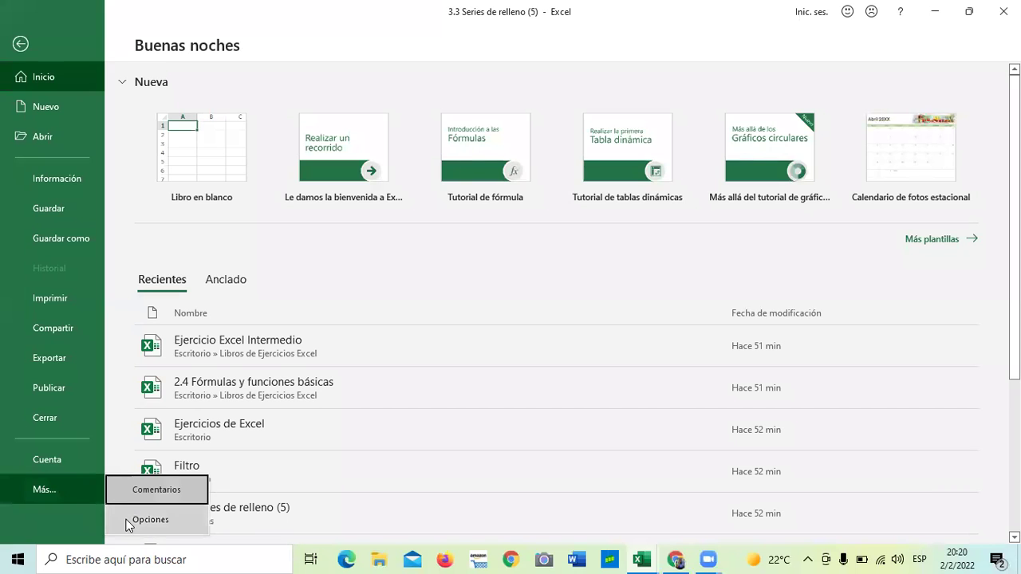
pyautogui.click(127, 522)
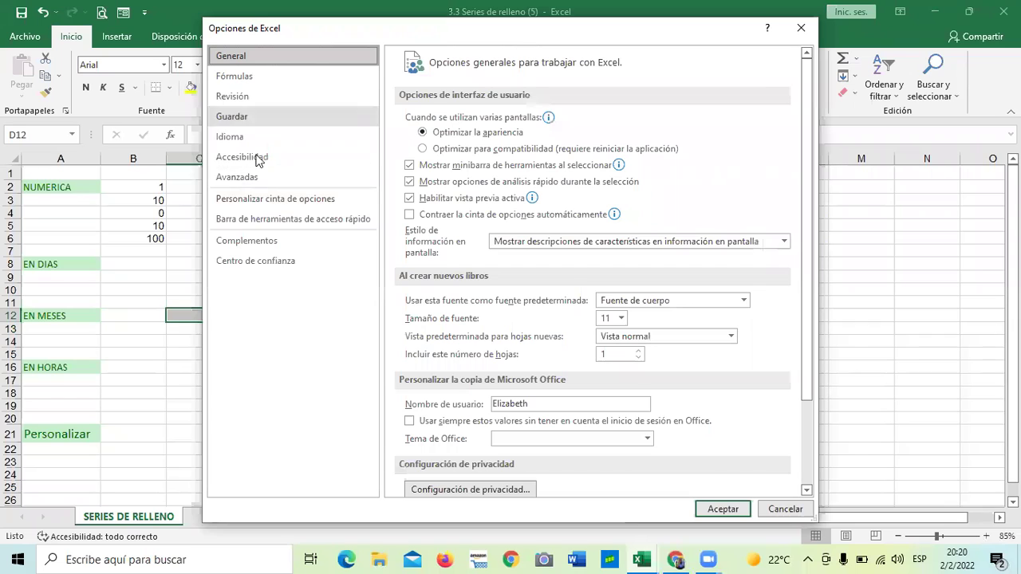
pyautogui.click(266, 178)
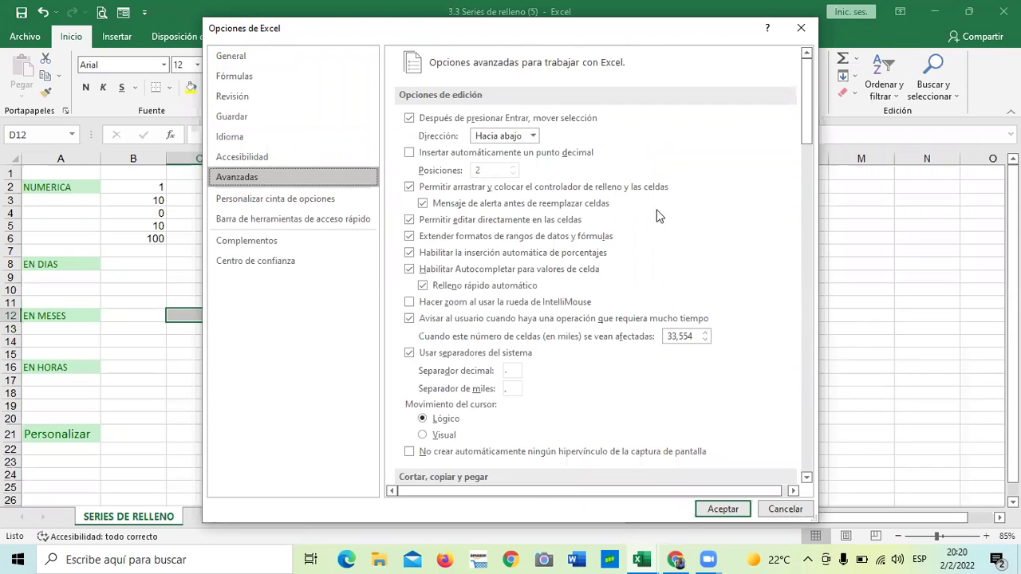
pyautogui.scroll(-12, 790, 239)
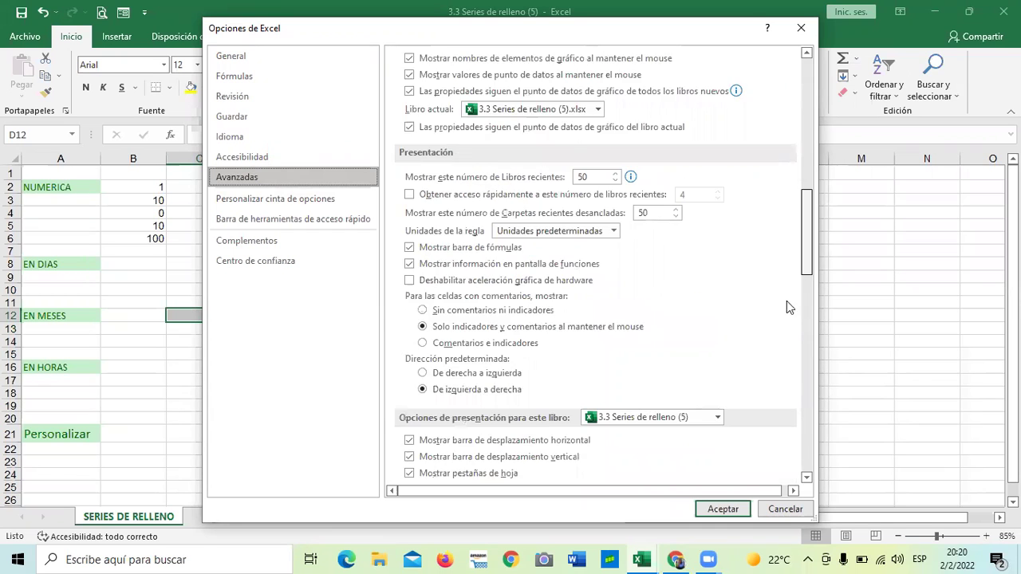
pyautogui.scroll(-15, 787, 302)
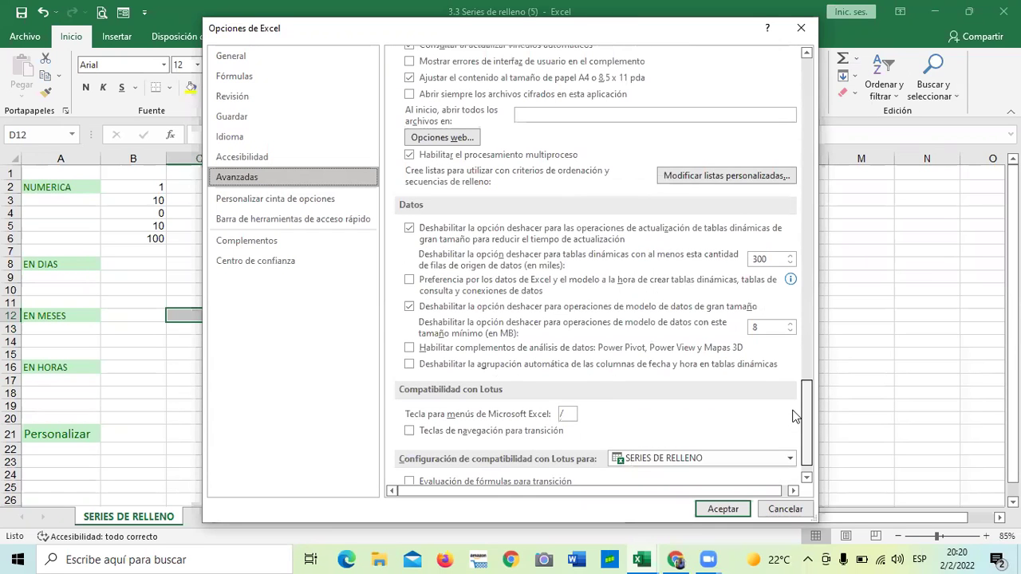
pyautogui.click(707, 176)
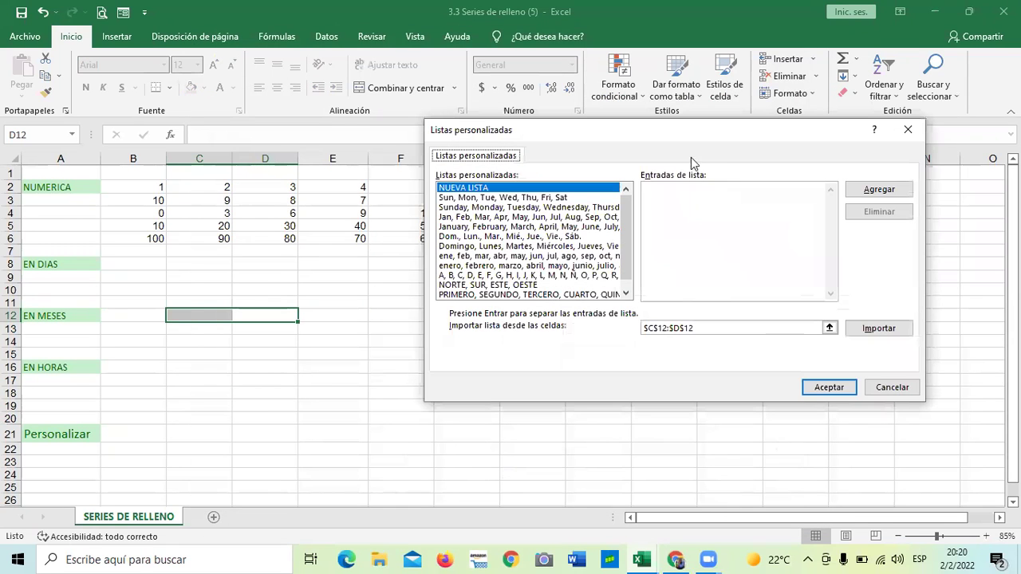
pyautogui.moveTo(679, 125); pyautogui.dragTo(544, 107)
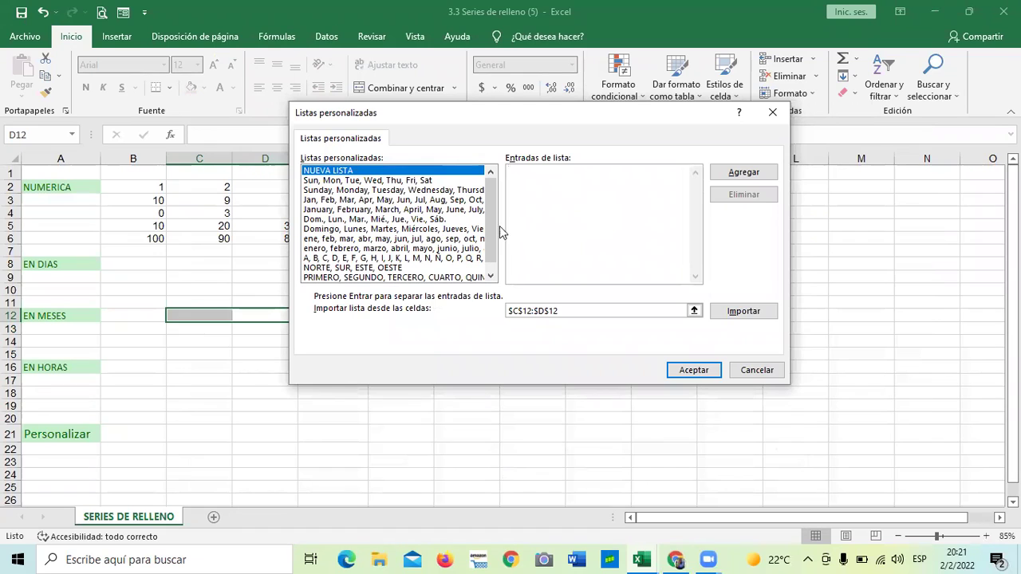
# Permanently delete the custom lists beginning with COMPRAS, CONTABILIDAD and with PRIMERO, SEGUNDO.
pyautogui.scroll(-1, 485, 223)
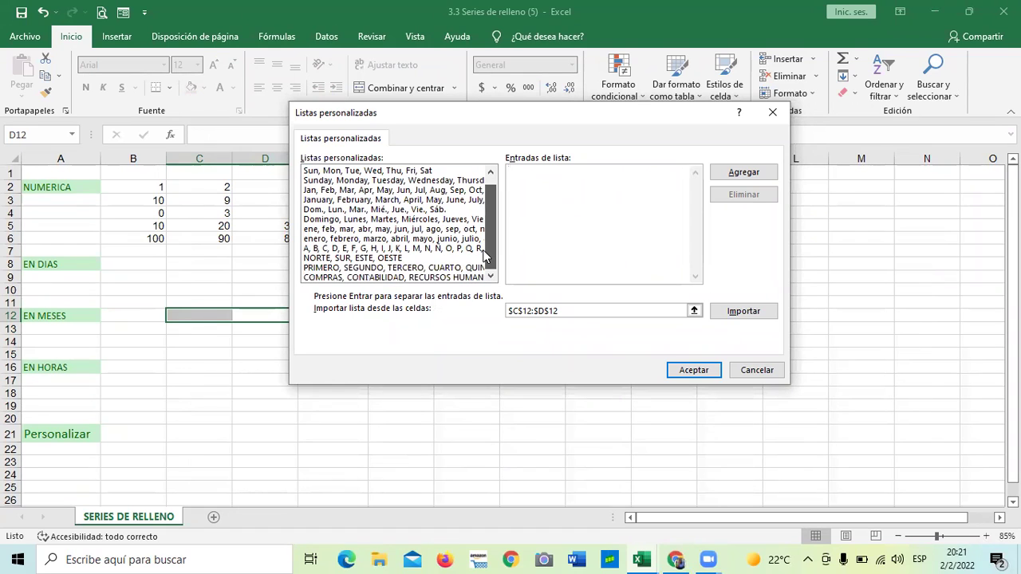
pyautogui.click(454, 277)
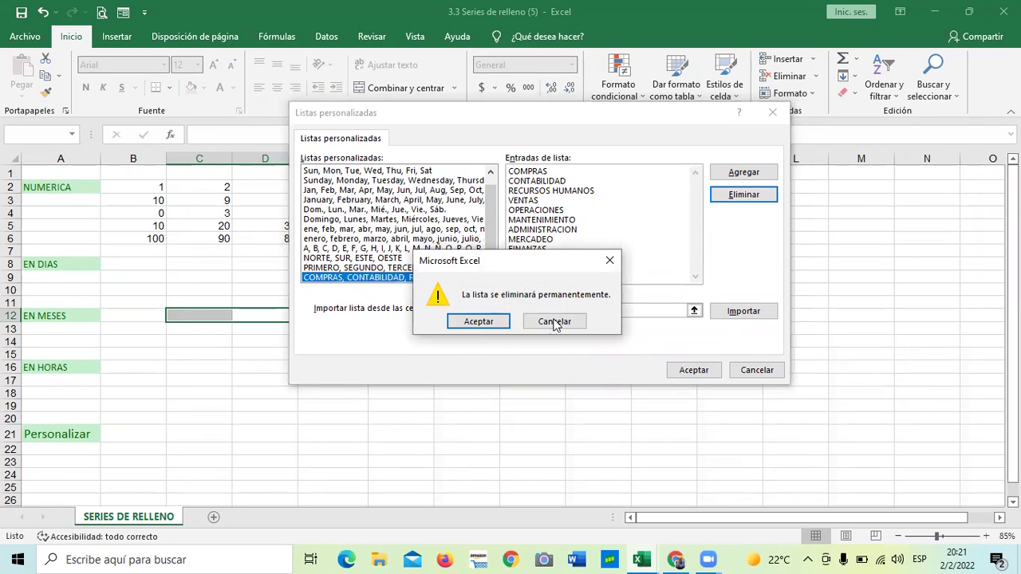
pyautogui.click(478, 321)
pyautogui.click(418, 277)
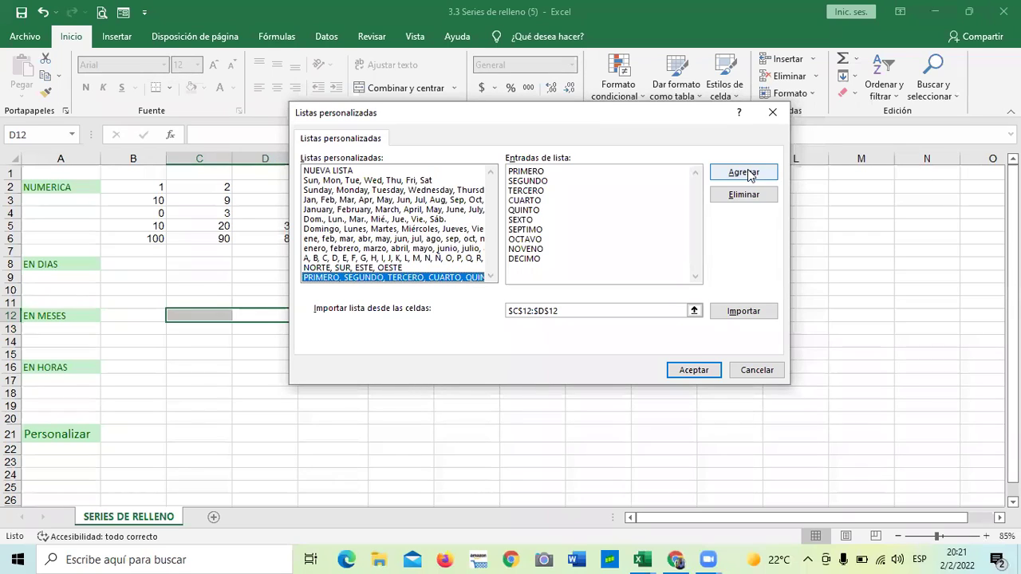
pyautogui.click(745, 195)
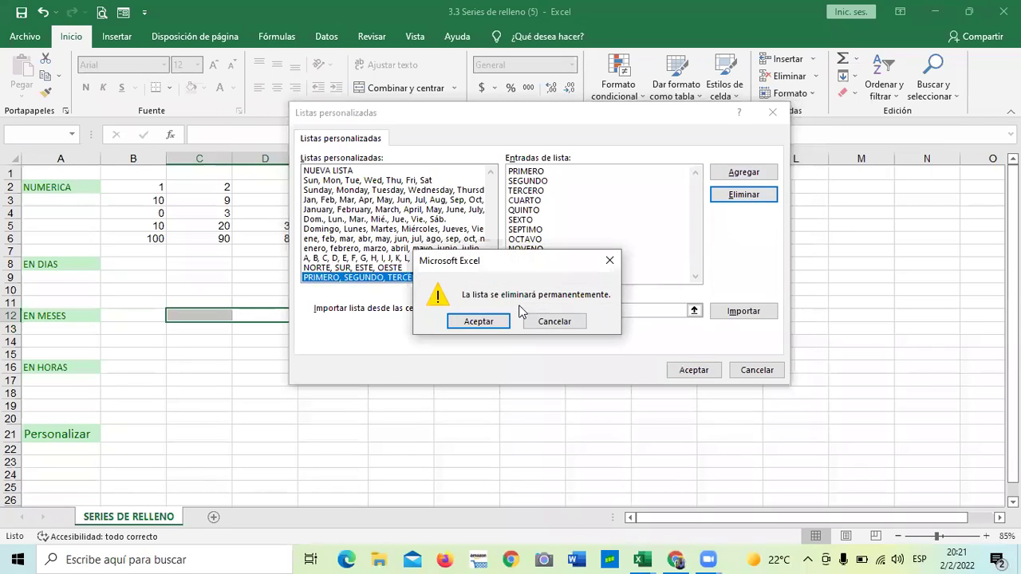
pyautogui.click(482, 322)
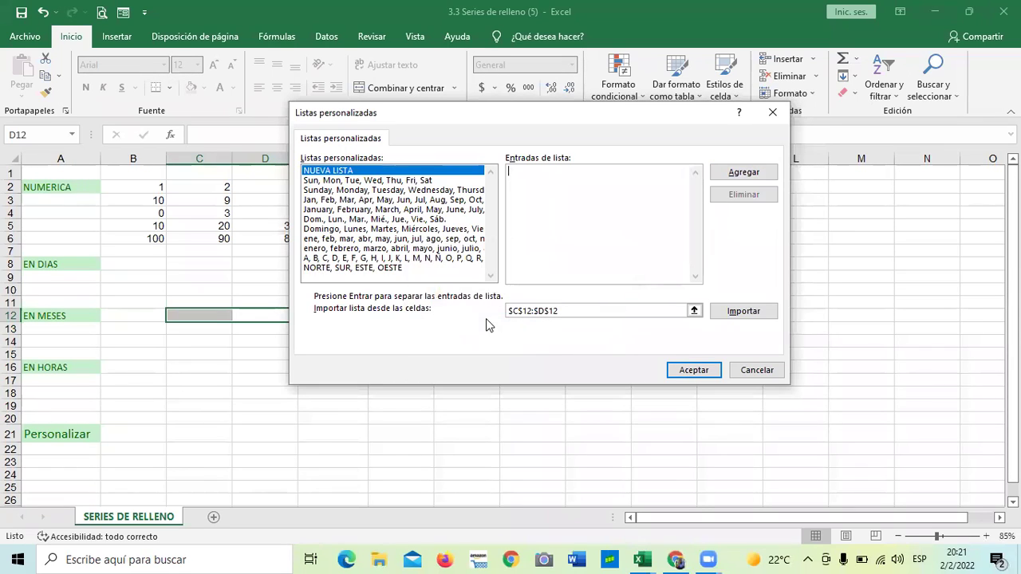
# Permanently delete the NORTE, SUR, ESTE, OESTE list and the alphabet list beginning with A, B, C.
pyautogui.click(385, 269)
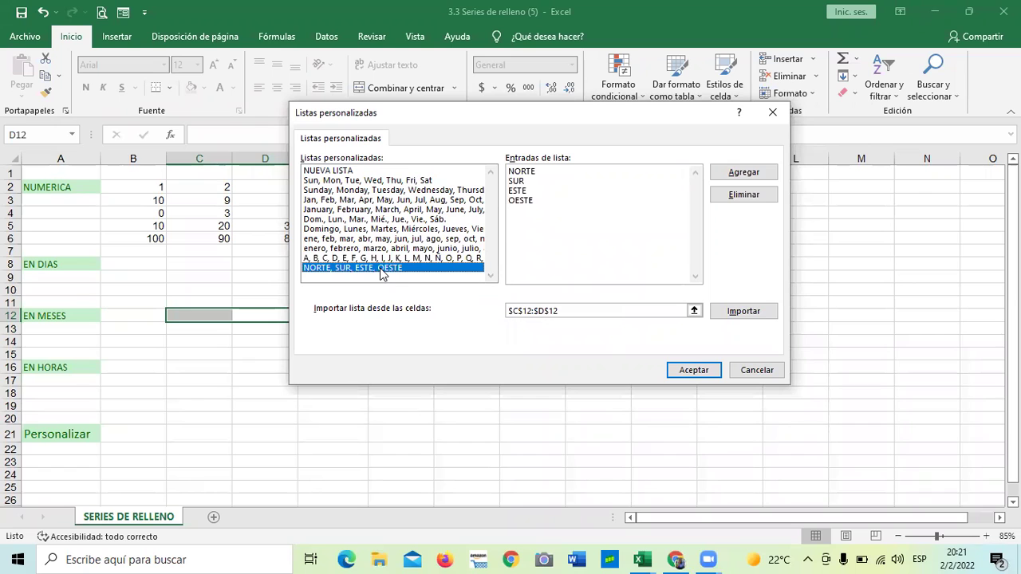
pyautogui.click(745, 195)
pyautogui.click(477, 322)
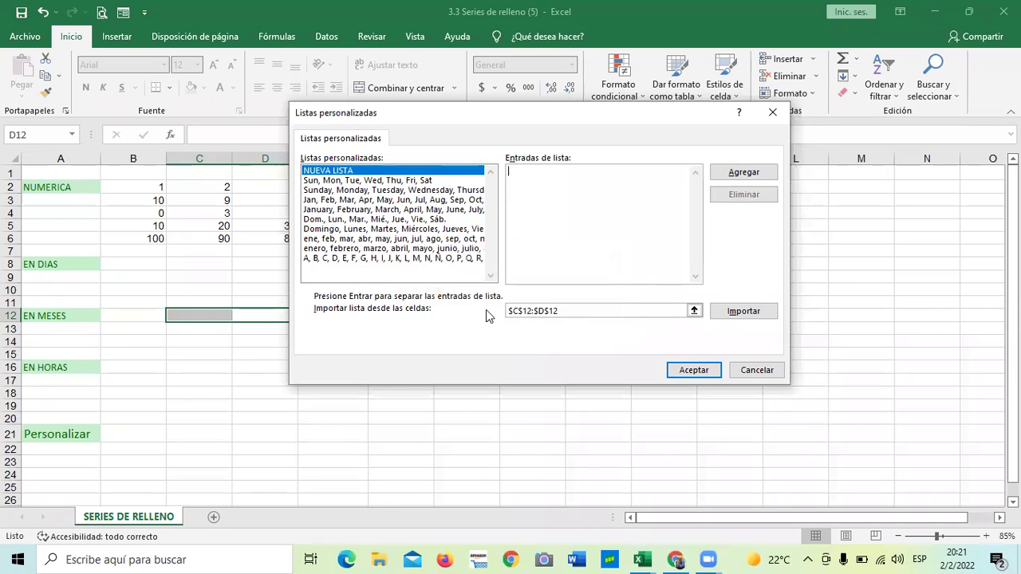
pyautogui.click(468, 259)
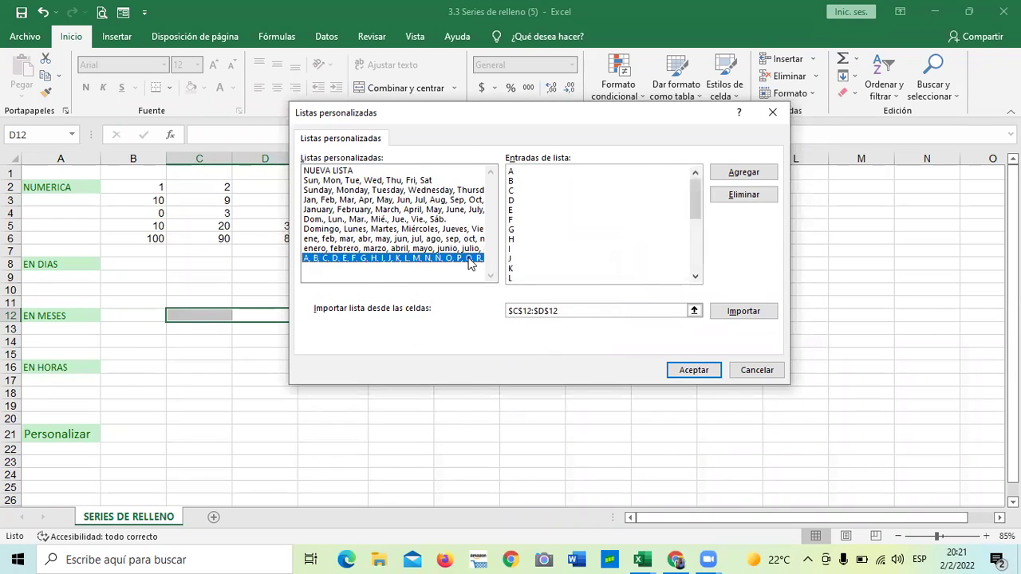
pyautogui.click(744, 195)
pyautogui.click(479, 322)
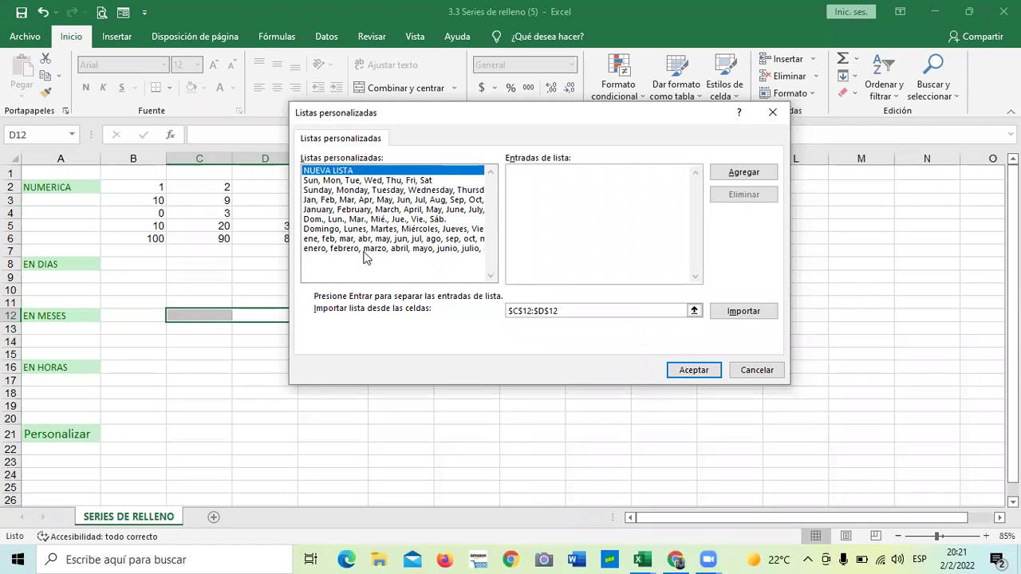
# Examine the entries of each built-in day and month list, from the Spanish full month names up to the abbreviated English weekdays.
pyautogui.click(468, 249)
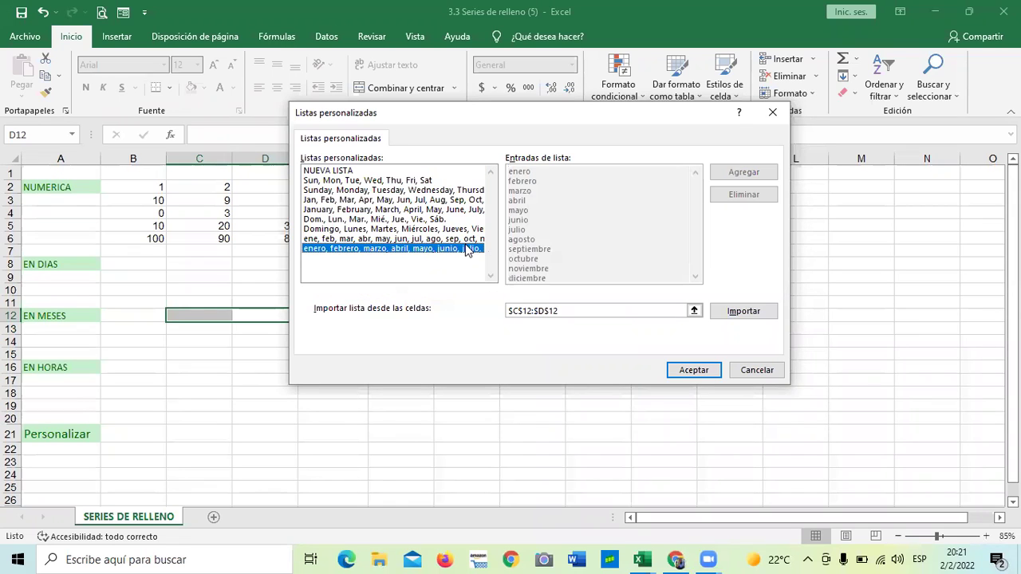
pyautogui.click(467, 239)
pyautogui.click(457, 230)
pyautogui.click(437, 220)
pyautogui.click(439, 209)
pyautogui.click(439, 200)
pyautogui.click(437, 190)
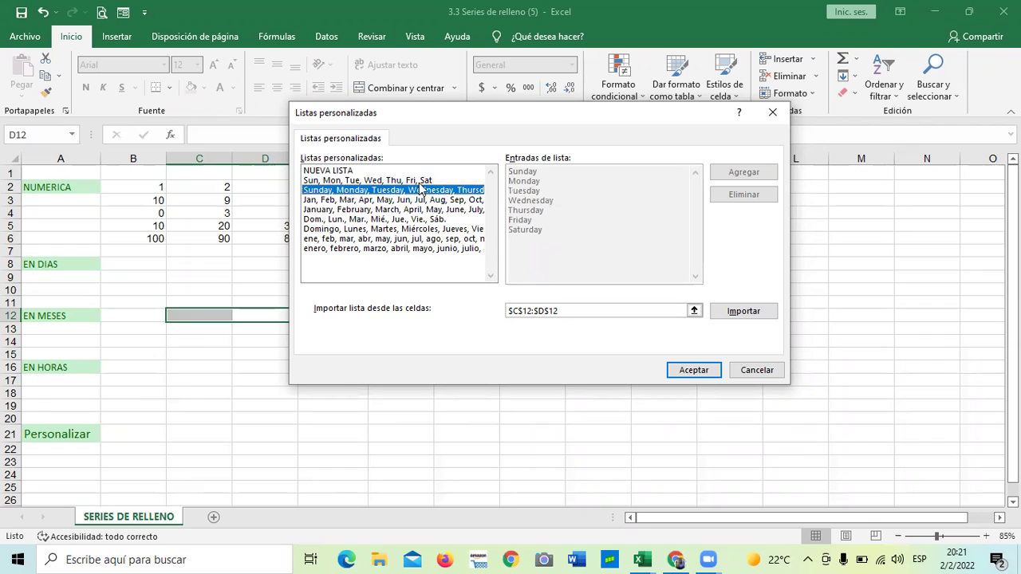
pyautogui.click(426, 180)
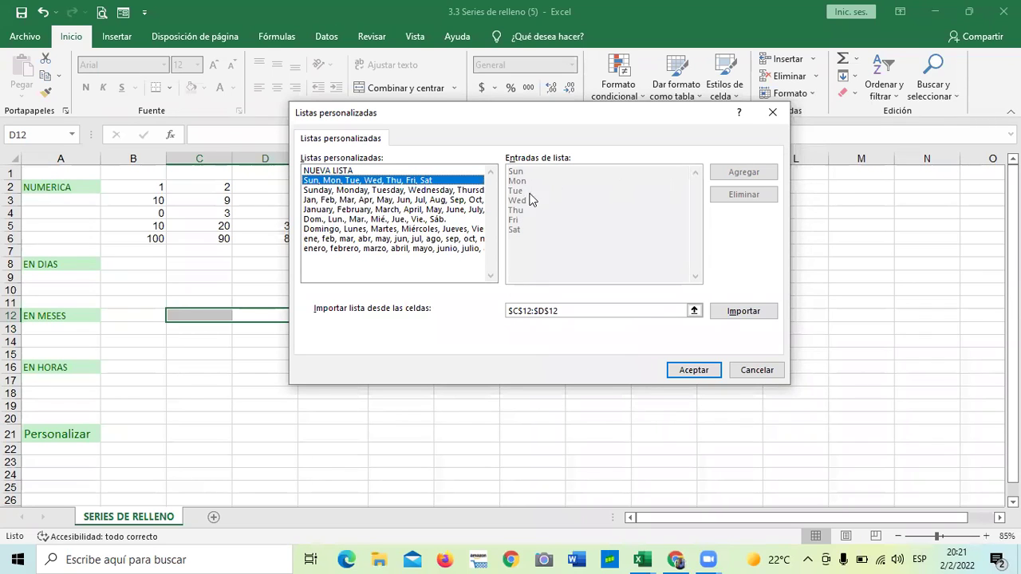
# Review the entries of the remaining built-in lists, from the full English weekdays down to the full Spanish month names.
pyautogui.click(452, 192)
pyautogui.click(445, 200)
pyautogui.click(440, 210)
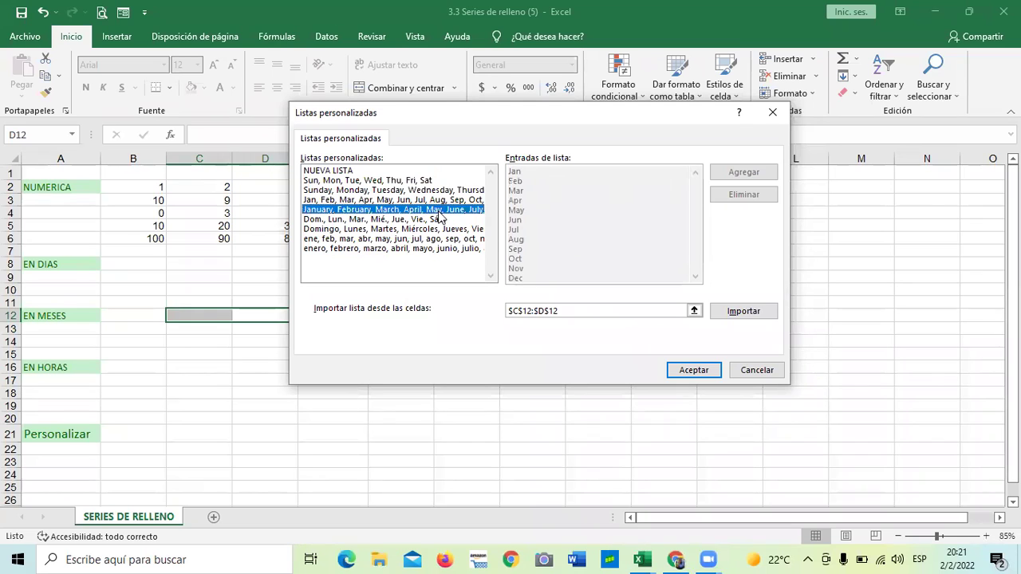
pyautogui.click(433, 219)
pyautogui.click(427, 229)
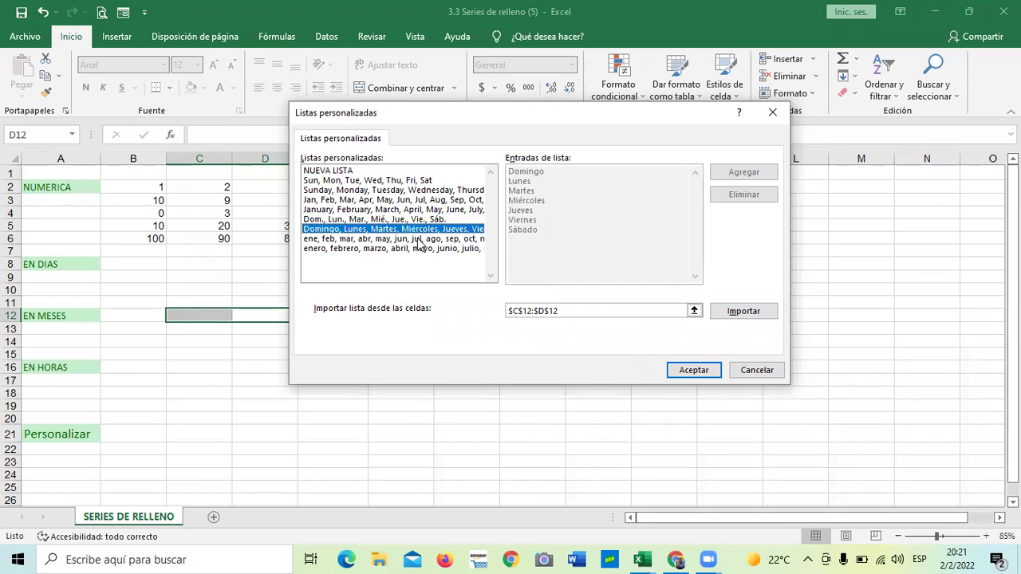
pyautogui.click(417, 239)
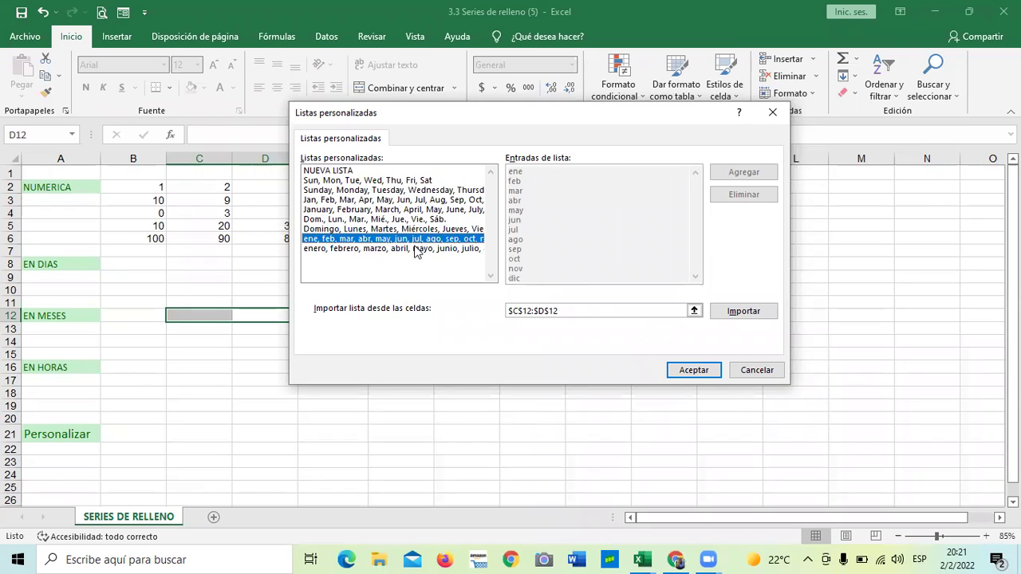
pyautogui.click(417, 249)
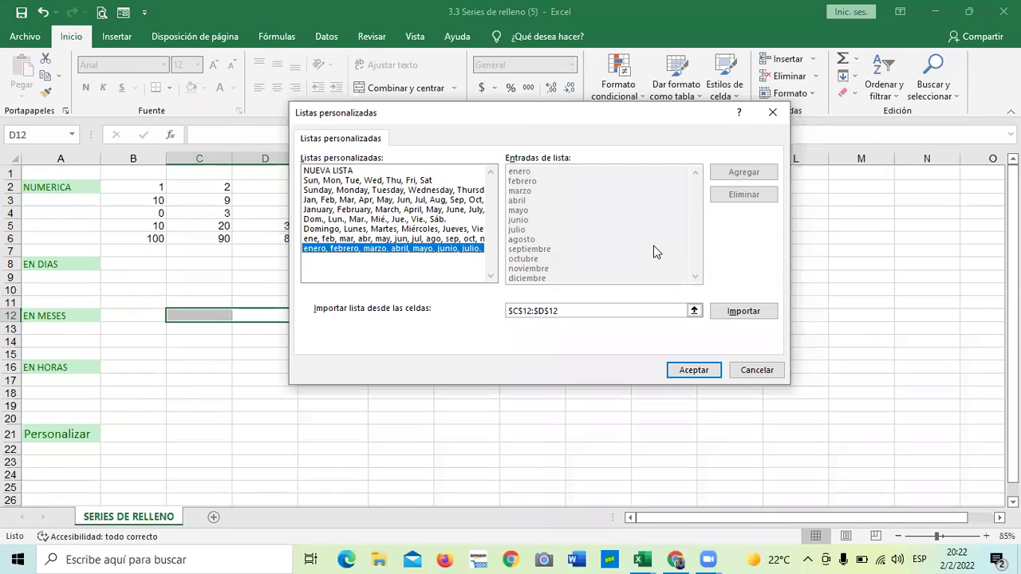
# Select the new-list entry, leave the custom lists editor without adding anything, and accept the Excel options.
pyautogui.click(339, 172)
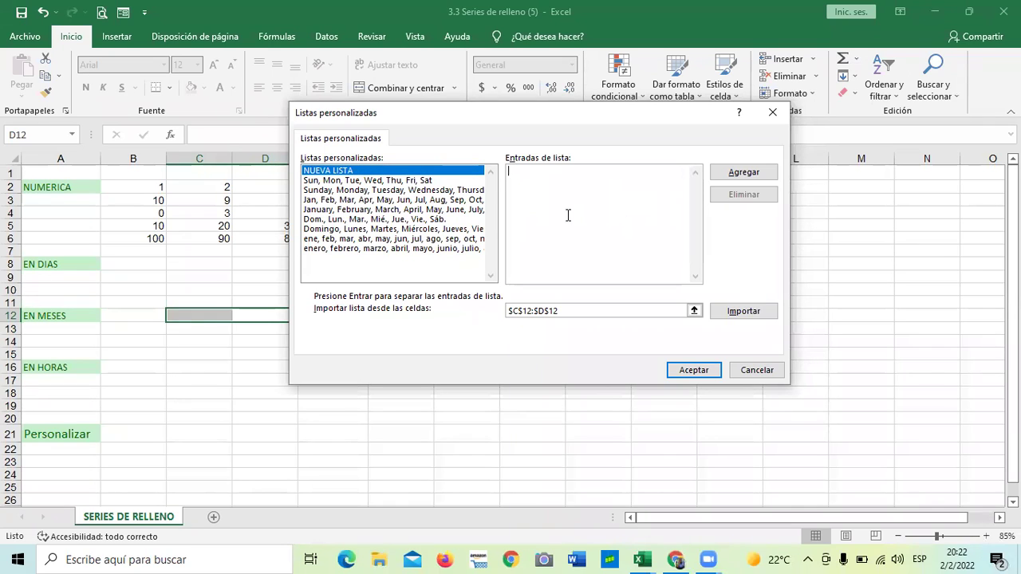
pyautogui.click(758, 371)
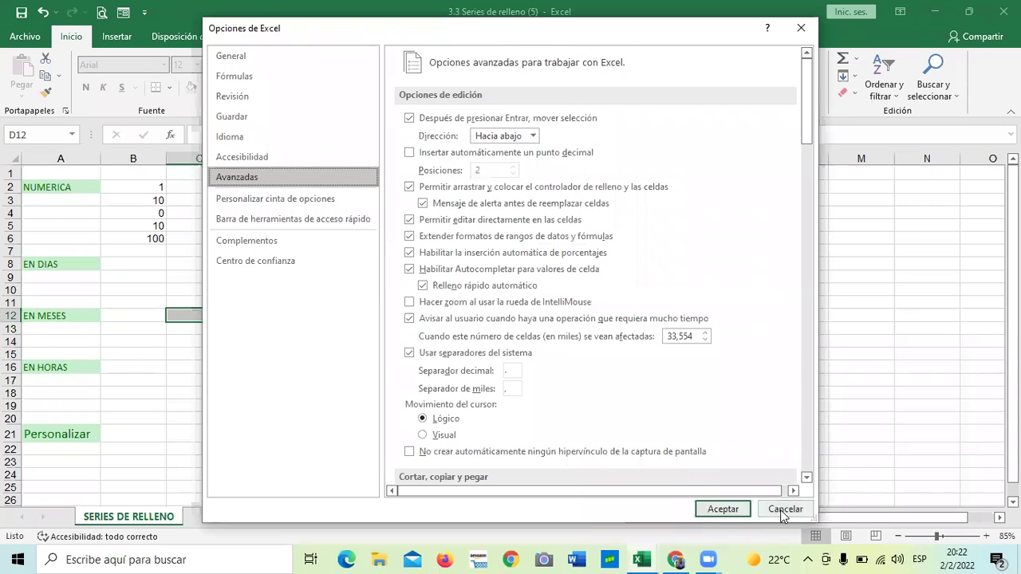
pyautogui.click(734, 511)
pyautogui.click(668, 419)
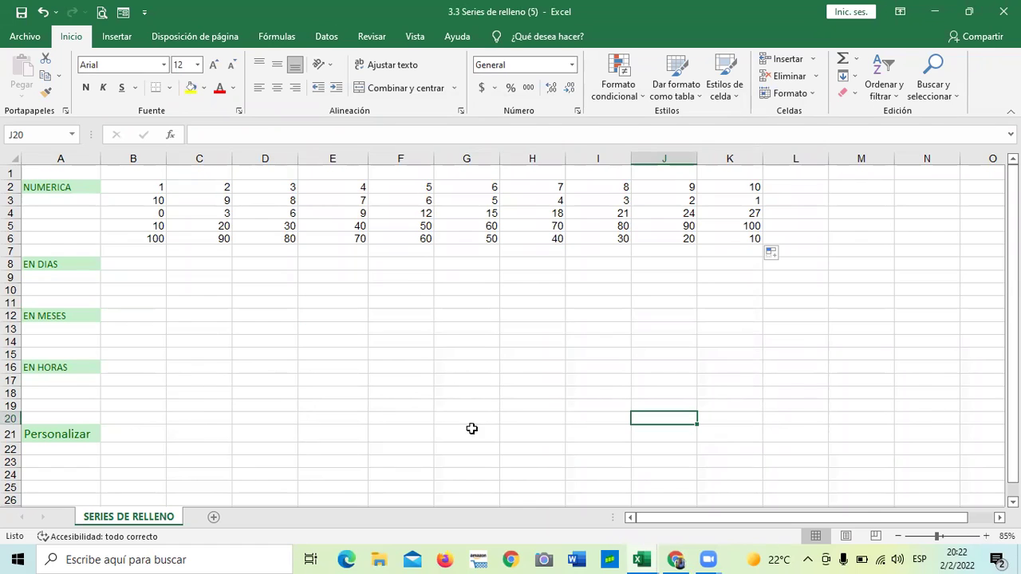
# Enter NORTE in uppercase in cell C21, in the Personalizar row.
pyautogui.click(409, 437)
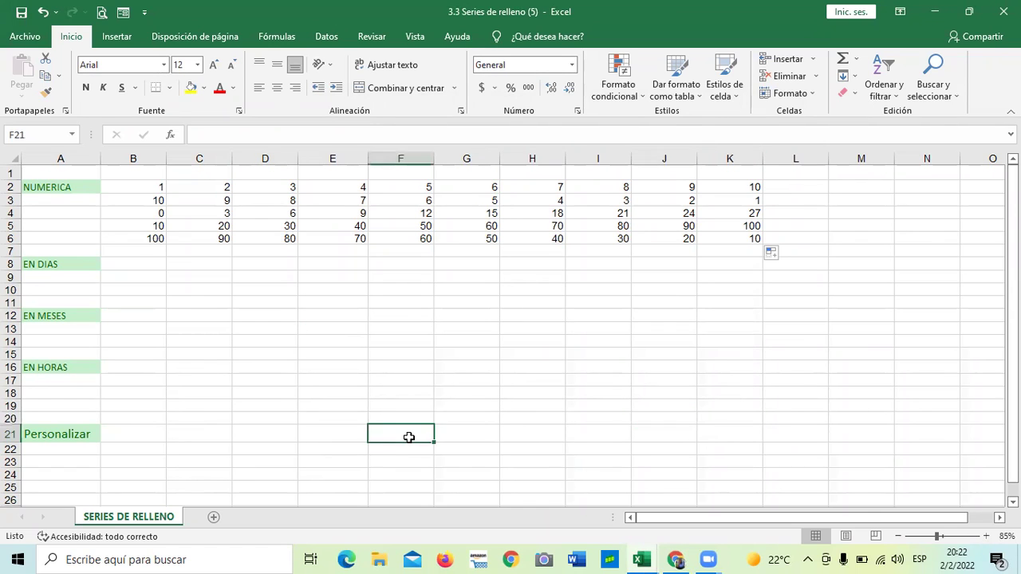
pyautogui.scroll(-2, 409, 437)
pyautogui.click(153, 355)
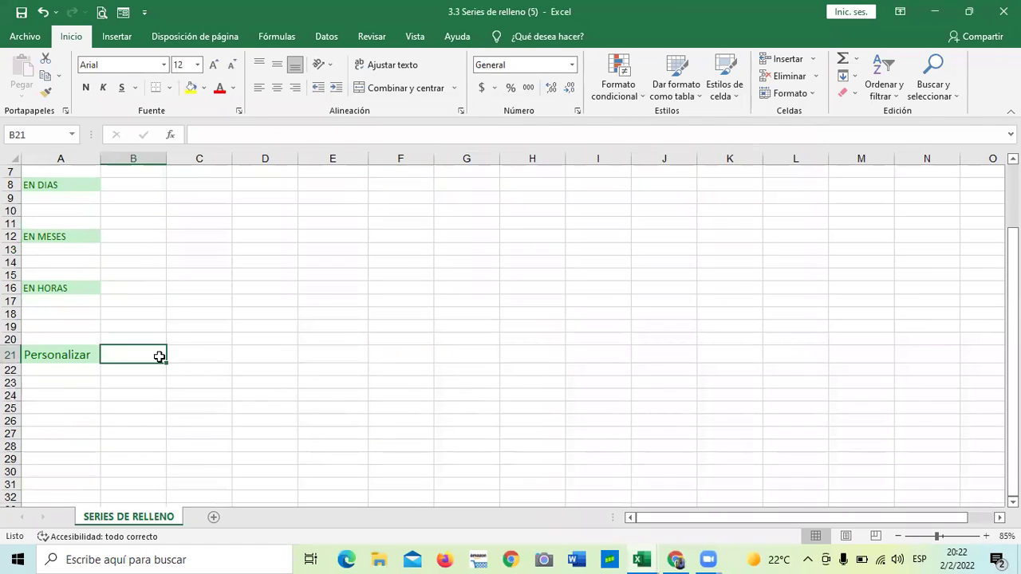
pyautogui.click(199, 353)
pyautogui.write('no')
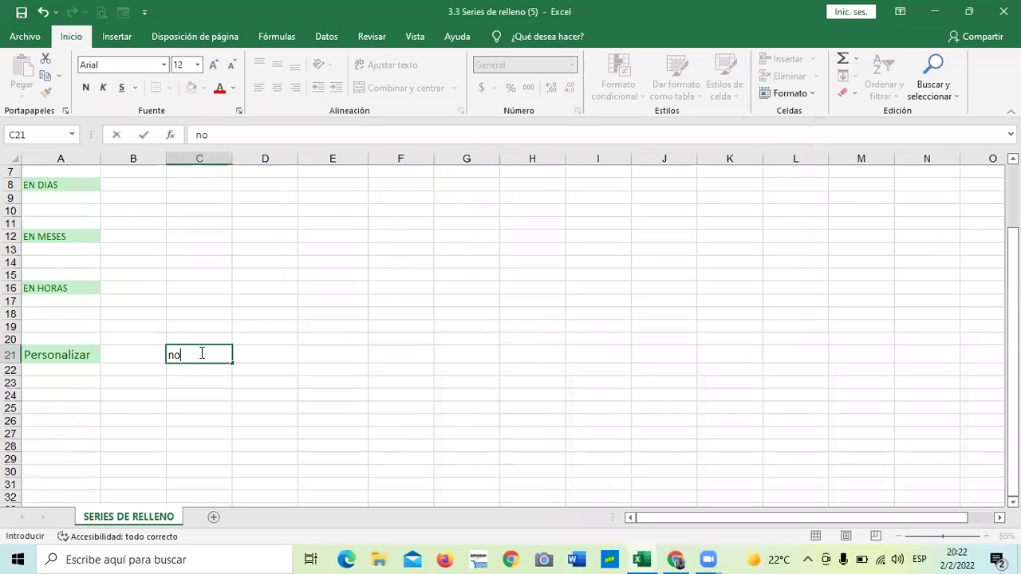
pyautogui.write('rte')
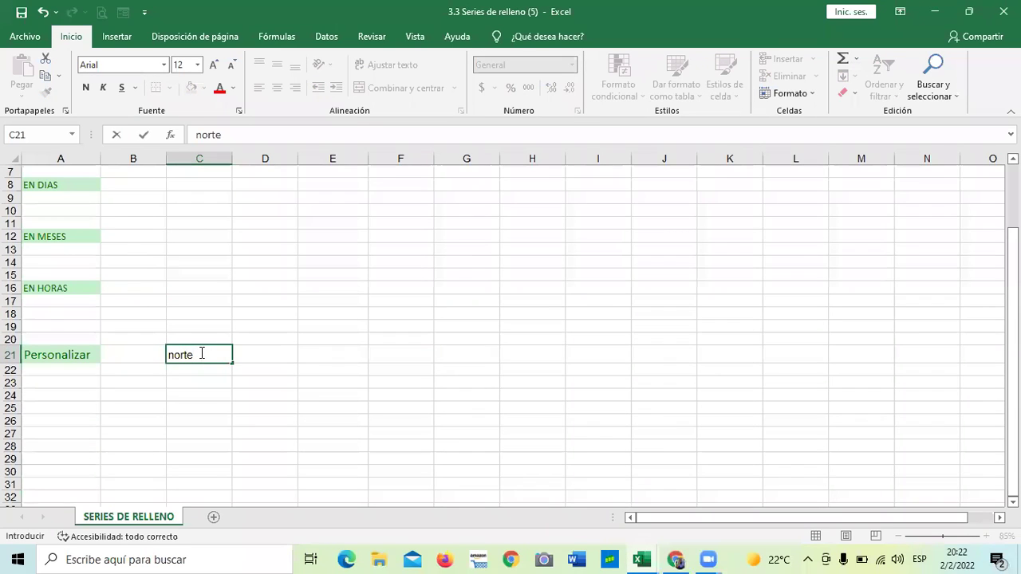
pyautogui.press('BackSpace')
pyautogui.press('BackSpace')
pyautogui.press('capslock')
pyautogui.write('NORTE')
pyautogui.press('Tab')
pyautogui.write('SU')
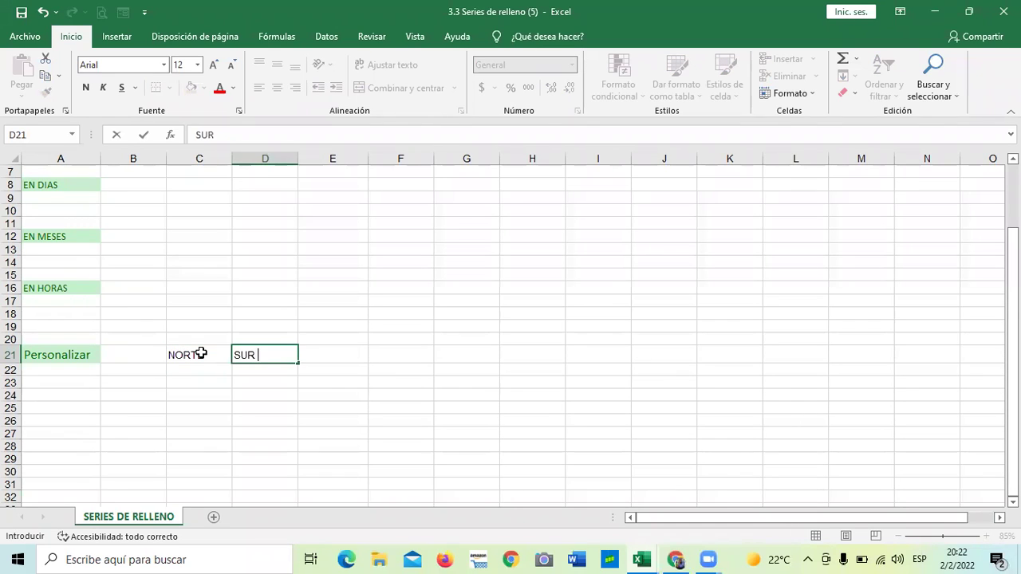
pyautogui.press('BackSpace')
pyautogui.press('BackSpace')
pyautogui.press('BackSpace')
pyautogui.click(333, 394)
# Try to autofill NORTE from C21 across to I21, testing the fill-without-formatting and formats-only options.
pyautogui.click(211, 355)
pyautogui.moveTo(228, 364); pyautogui.dragTo(654, 378)
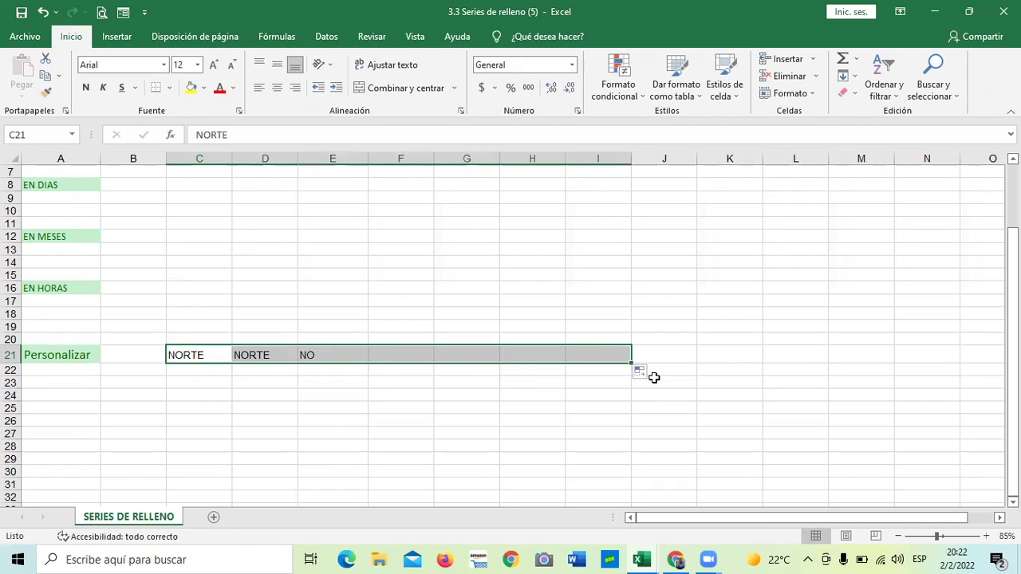
pyautogui.click(644, 373)
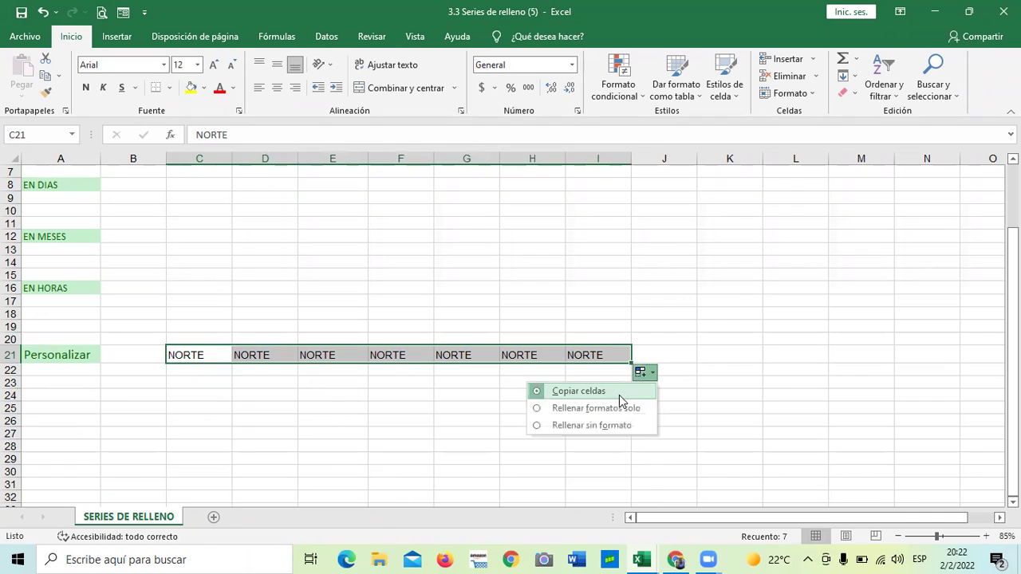
pyautogui.click(610, 423)
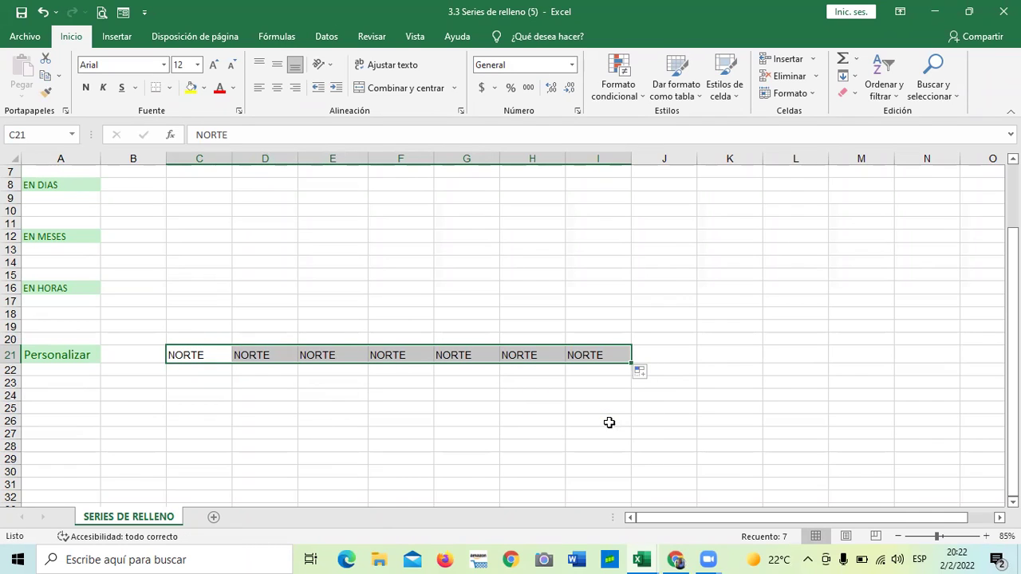
pyautogui.click(645, 372)
pyautogui.click(615, 409)
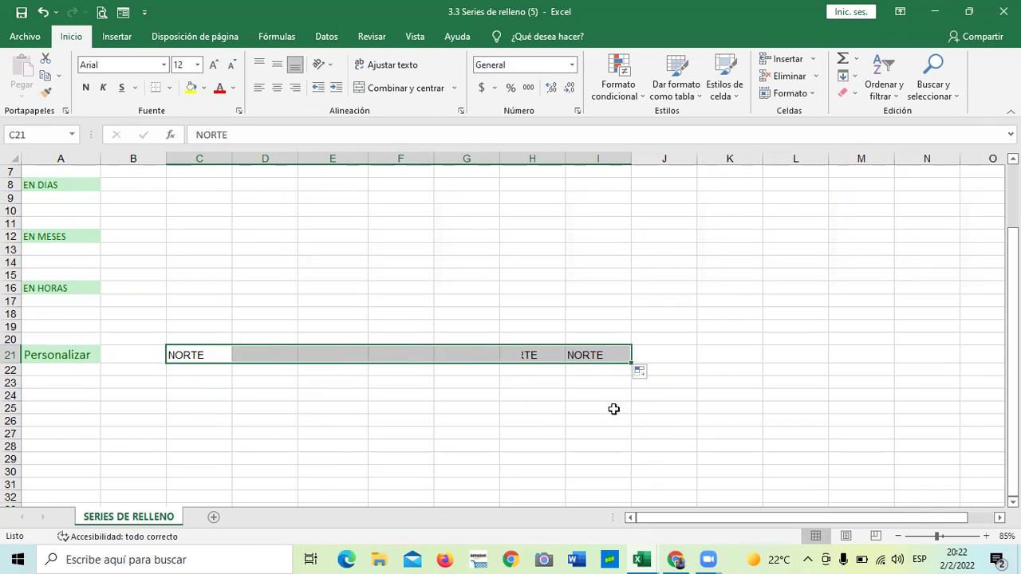
pyautogui.click(626, 420)
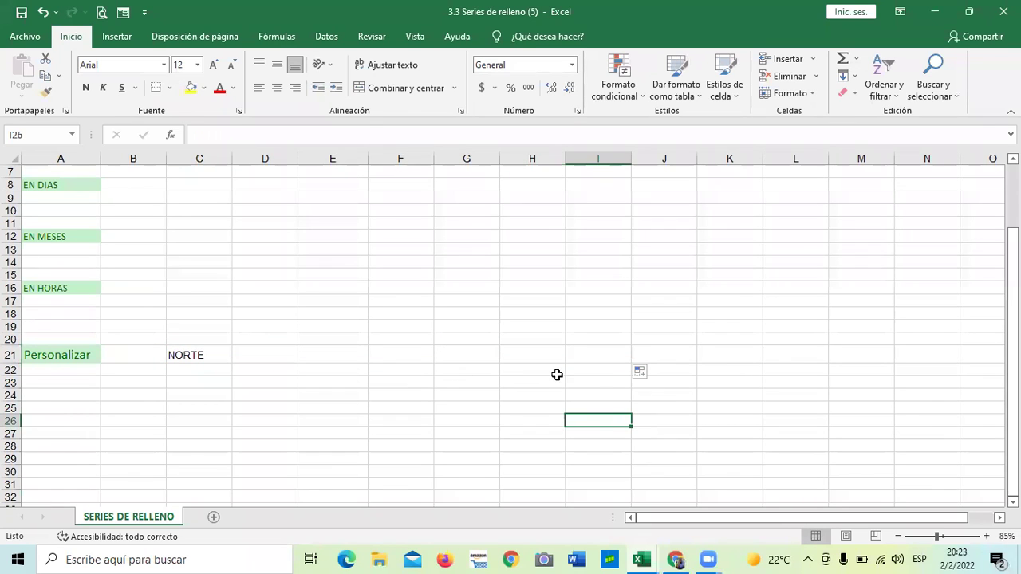
pyautogui.click(211, 353)
pyautogui.click(279, 352)
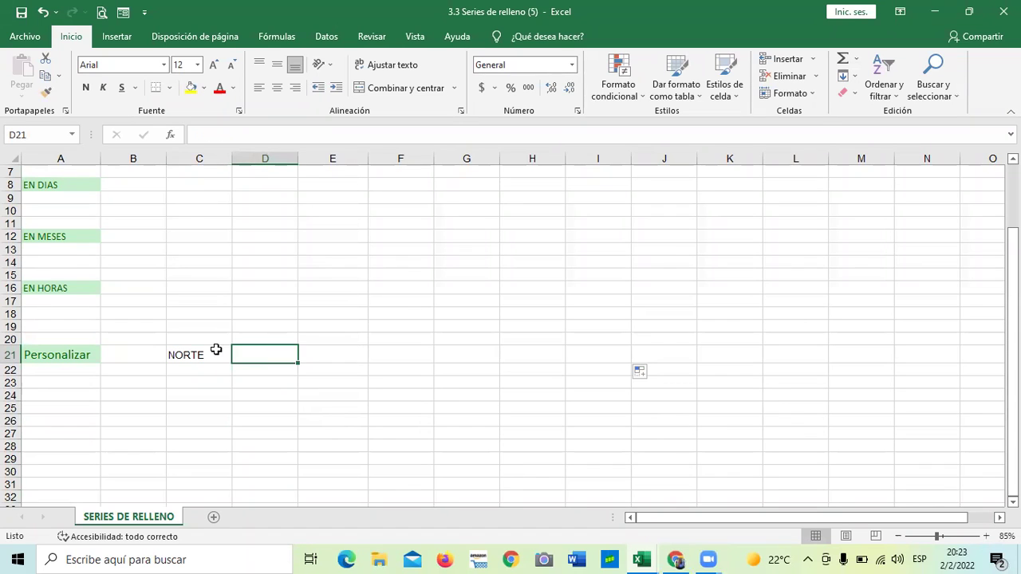
pyautogui.click(211, 355)
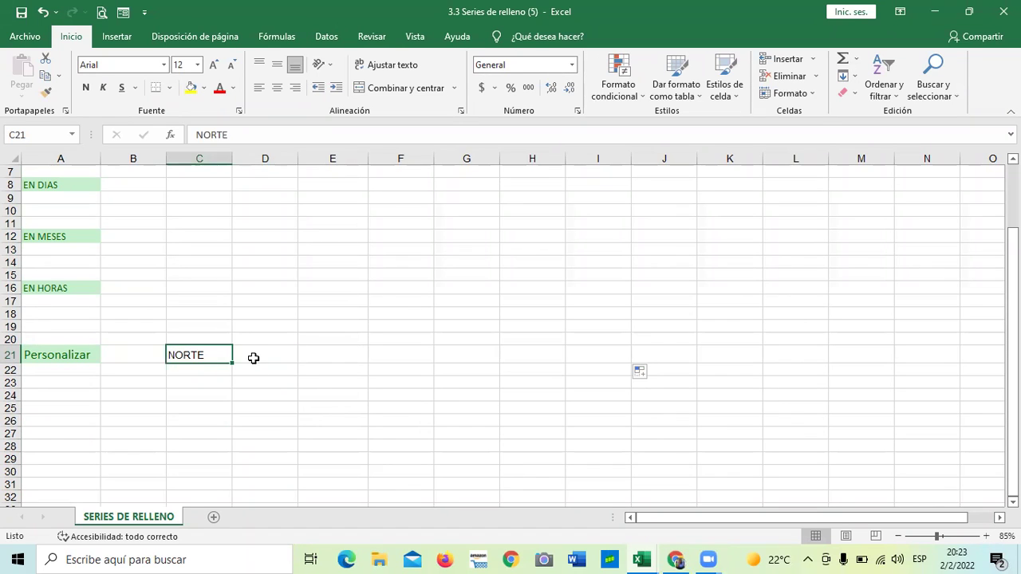
pyautogui.click(251, 357)
pyautogui.click(222, 354)
# Enter SUR, ESTE and OESTE in cells D21, E21 and F21, following NORTE.
pyautogui.click(255, 354)
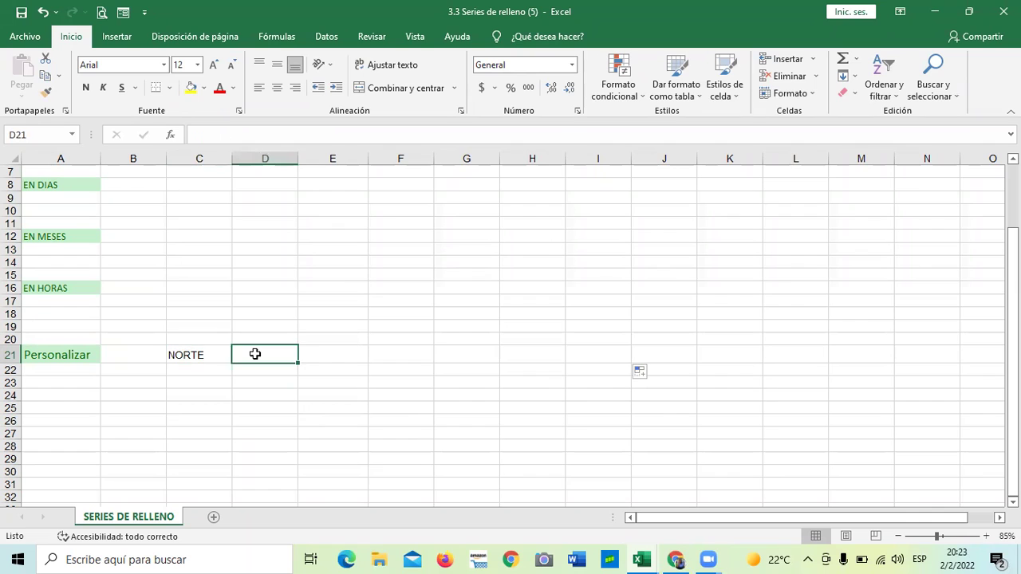
pyautogui.write('SUR')
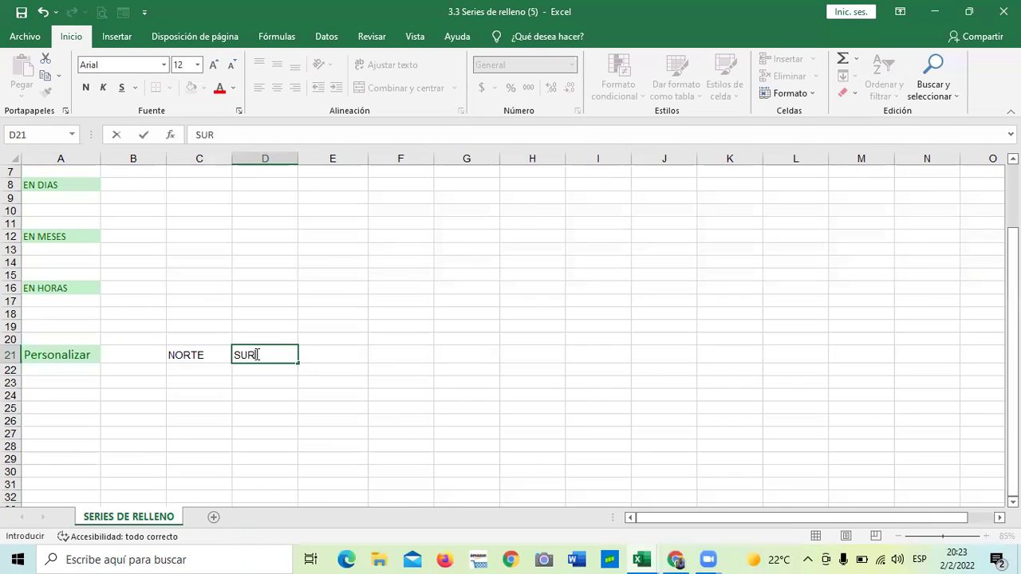
pyautogui.press('Tab')
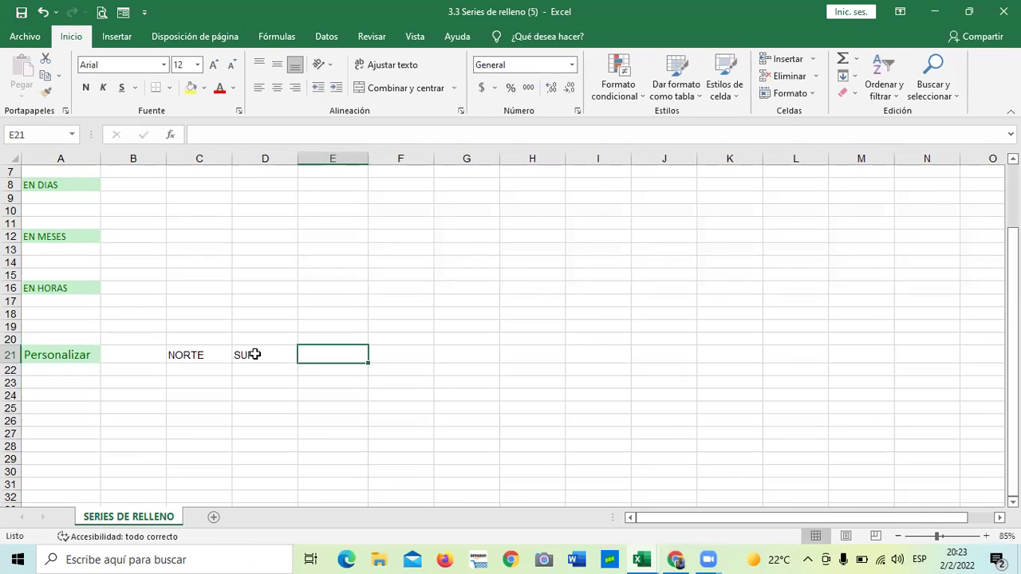
pyautogui.write('ESTE')
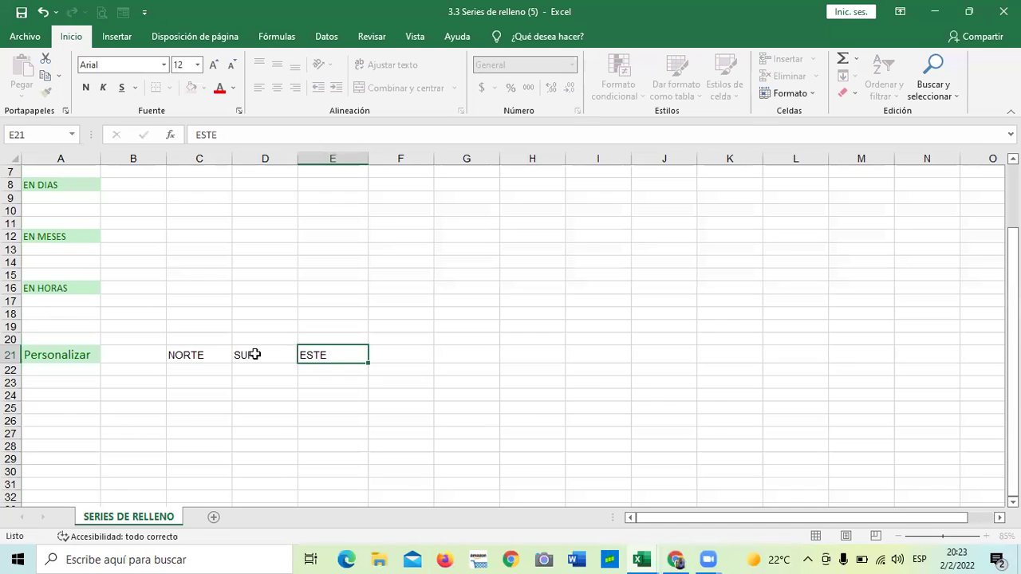
pyautogui.press('Tab')
pyautogui.write('OESTE')
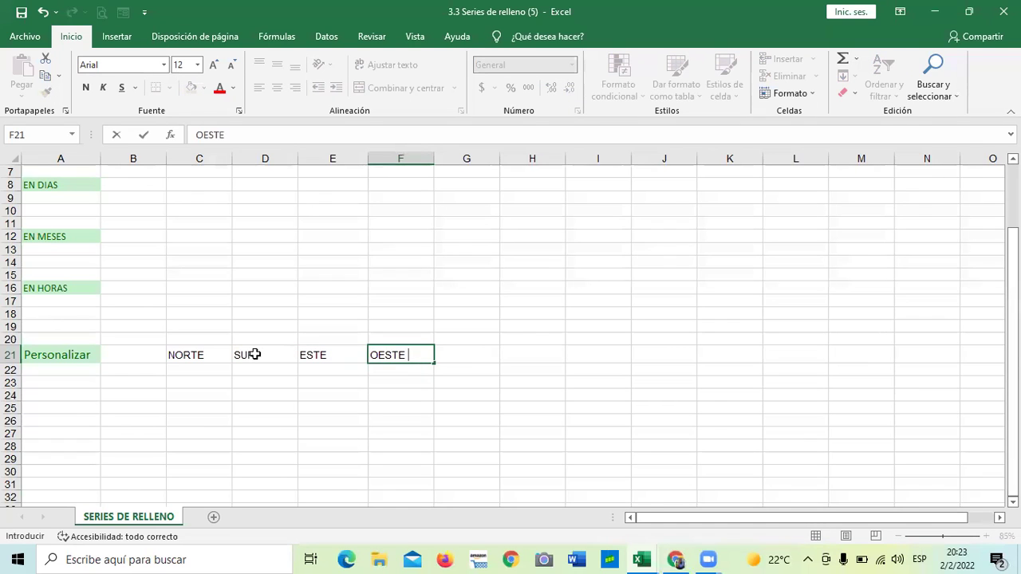
pyautogui.press('Return')
pyautogui.click(565, 356)
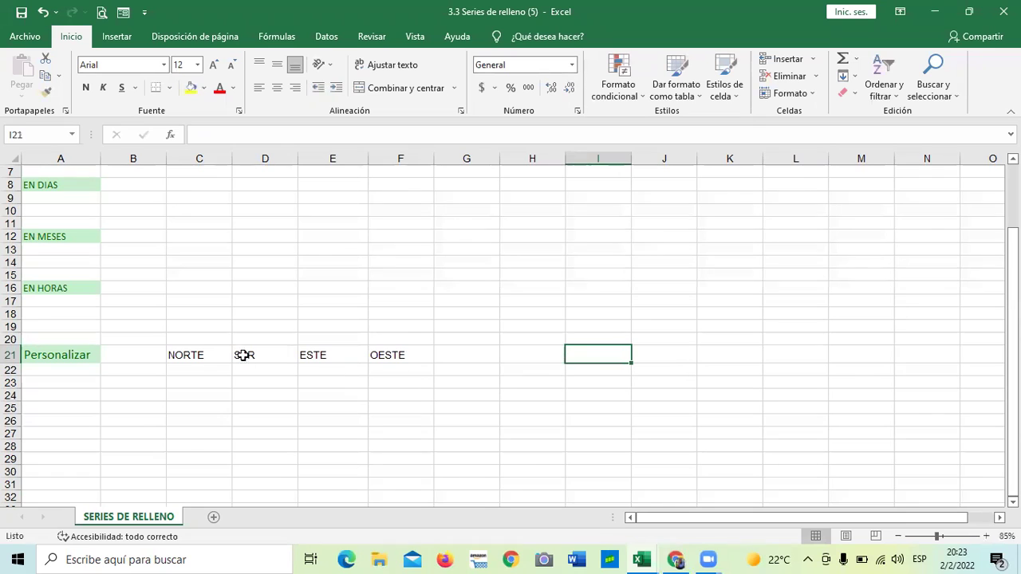
# Select cells C21 to F21 and open the custom lists editor from the advanced Excel options.
pyautogui.moveTo(228, 353); pyautogui.dragTo(395, 355)
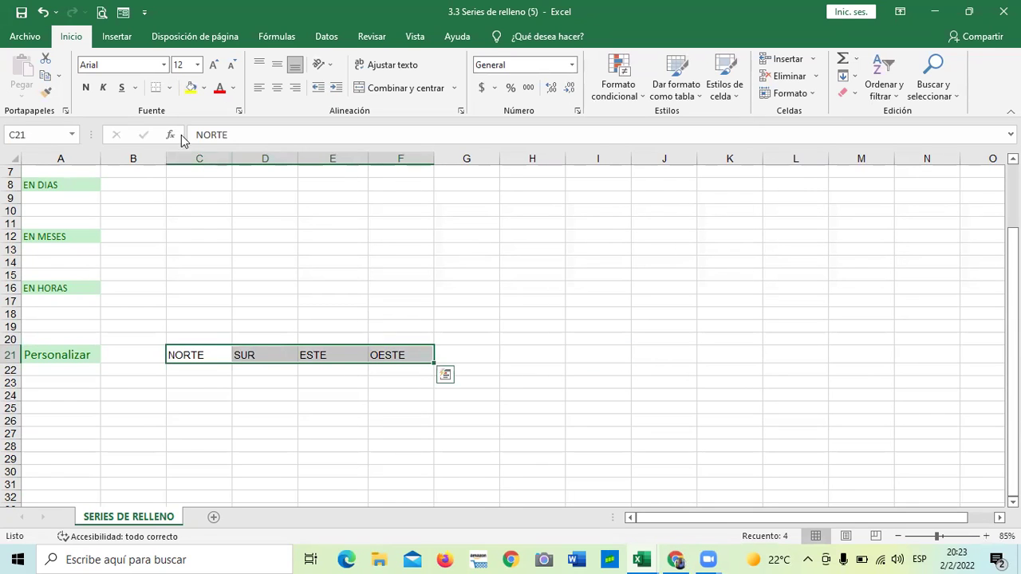
pyautogui.click(24, 37)
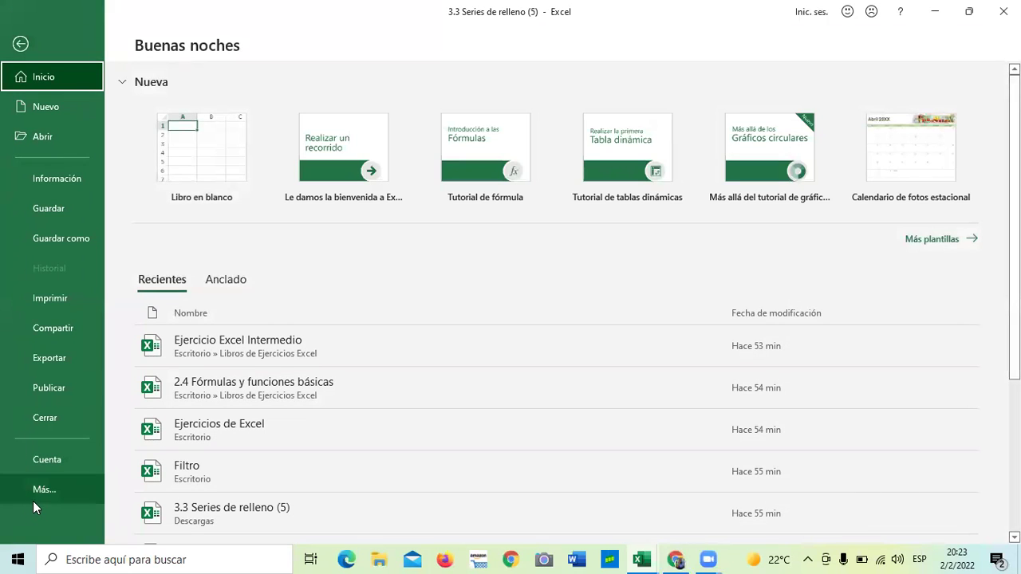
pyautogui.click(33, 500)
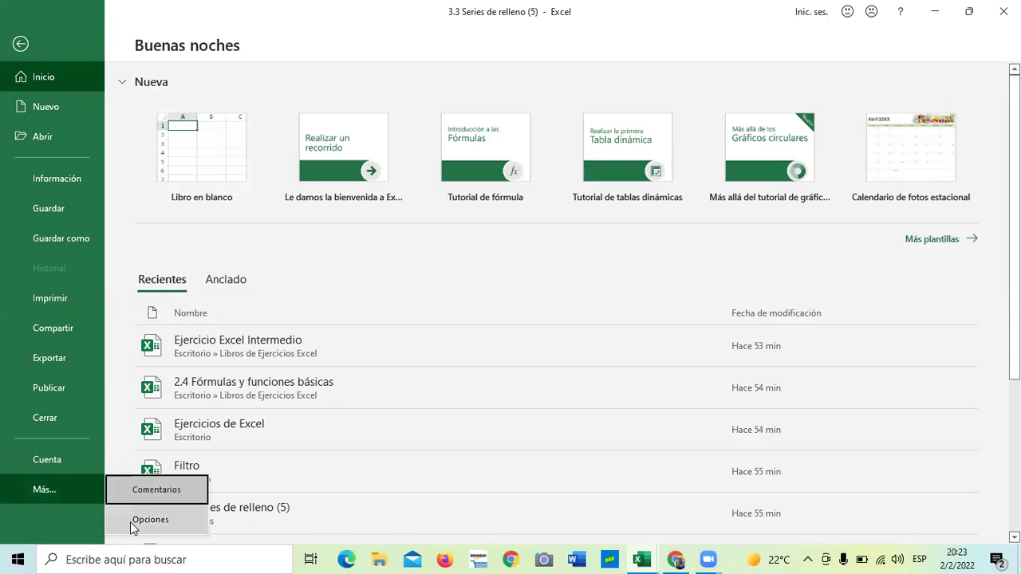
pyautogui.click(136, 520)
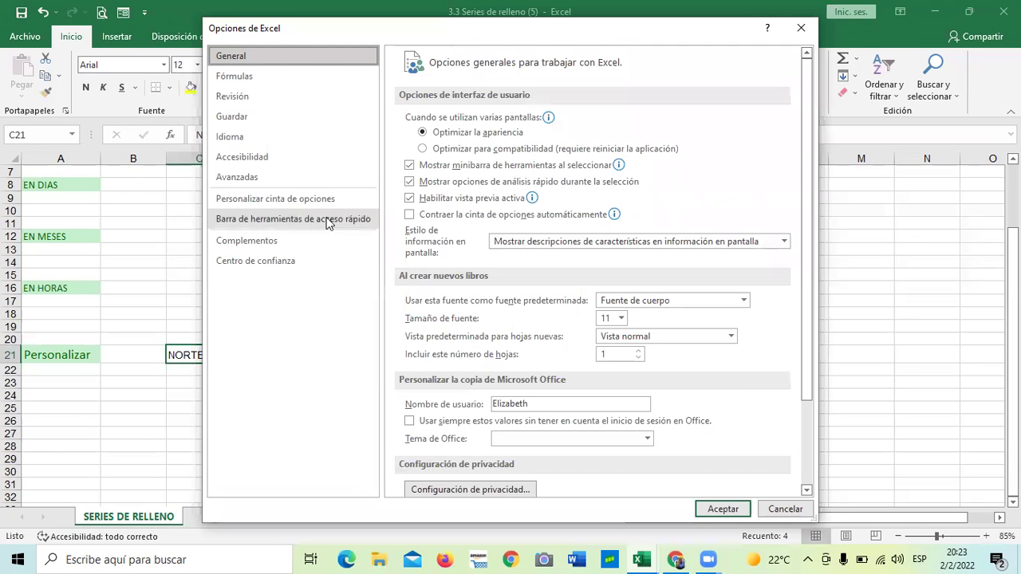
pyautogui.click(257, 180)
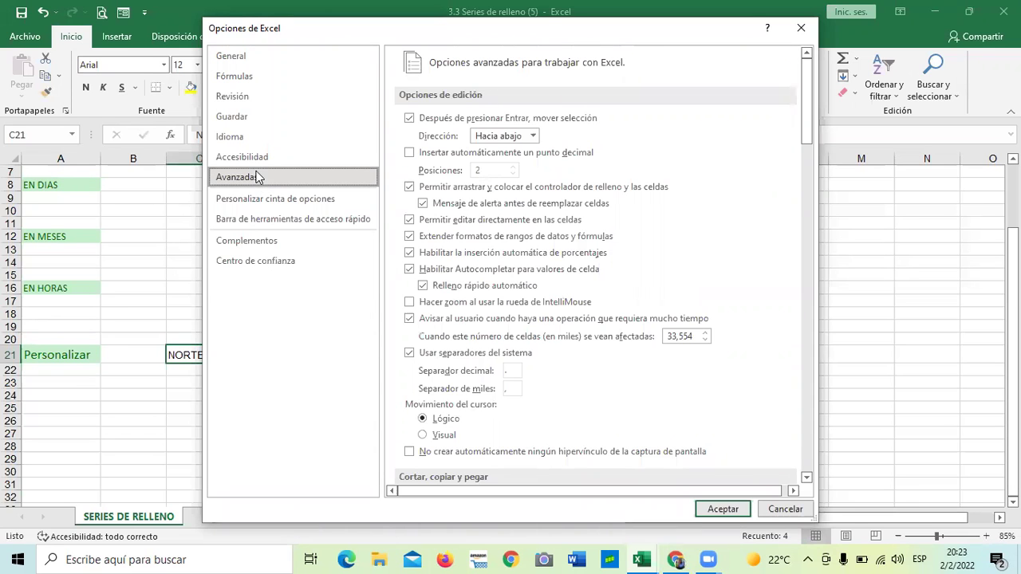
pyautogui.moveTo(806, 79); pyautogui.dragTo(804, 377)
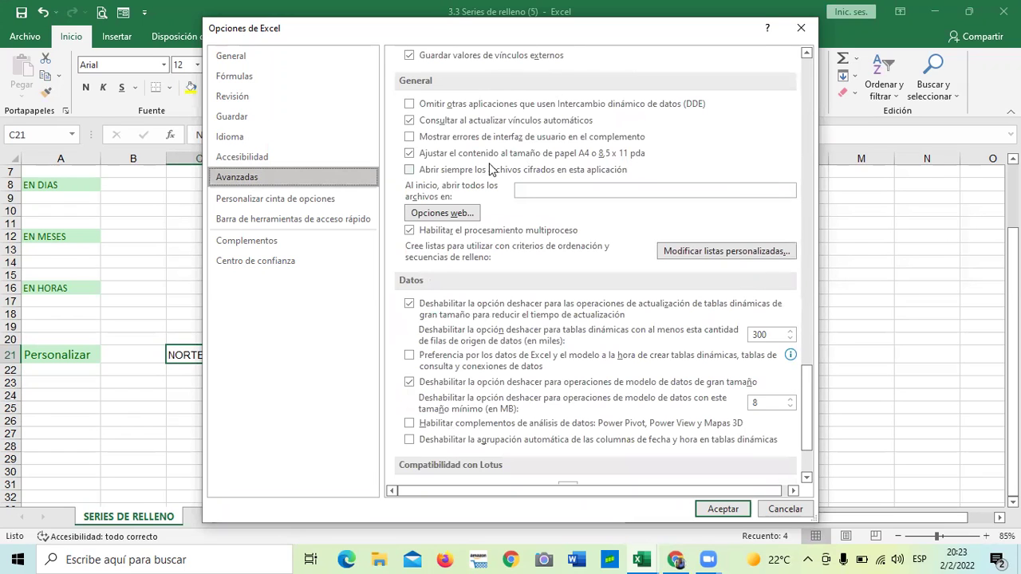
pyautogui.click(705, 253)
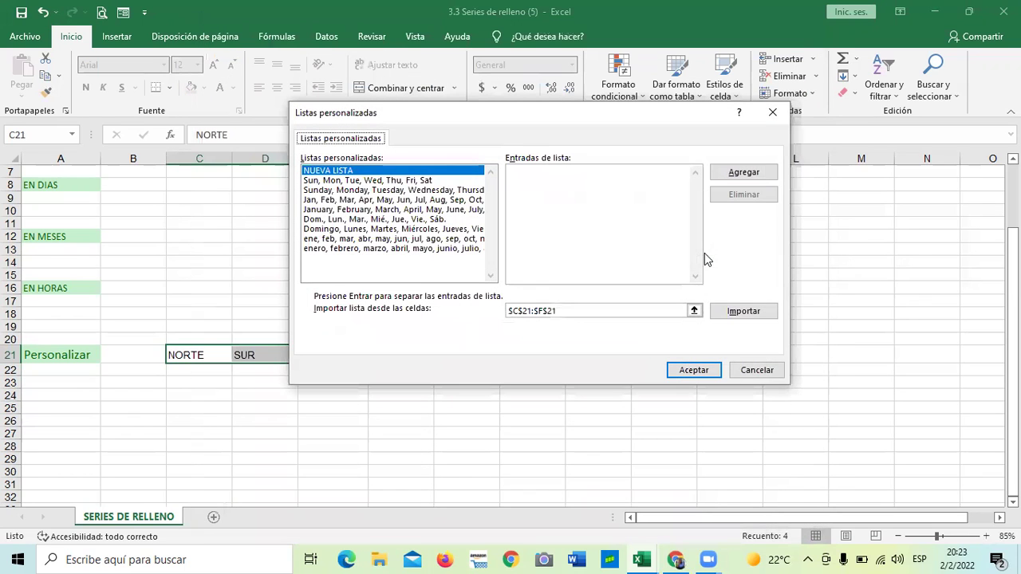
# Import the range $C$21:$F$21 as a new custom list containing NORTE, SUR, ESTE, OESTE.
pyautogui.click(558, 311)
pyautogui.click(581, 312)
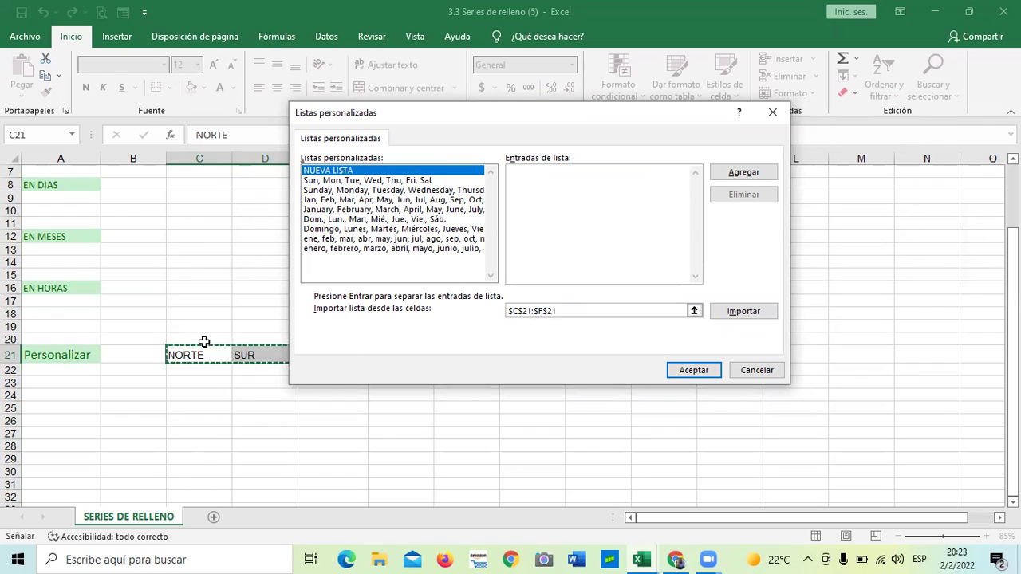
pyautogui.click(749, 173)
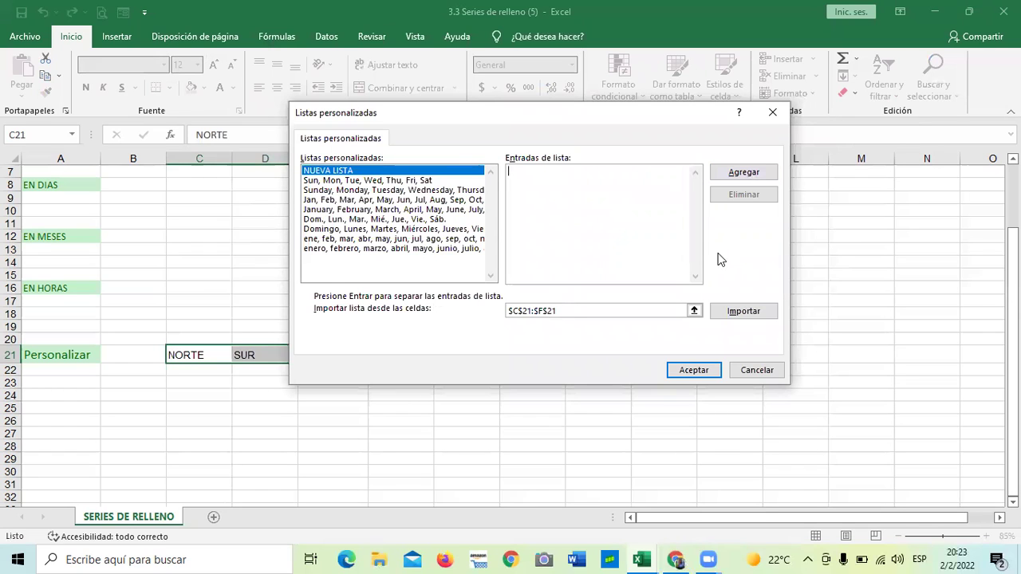
pyautogui.click(746, 312)
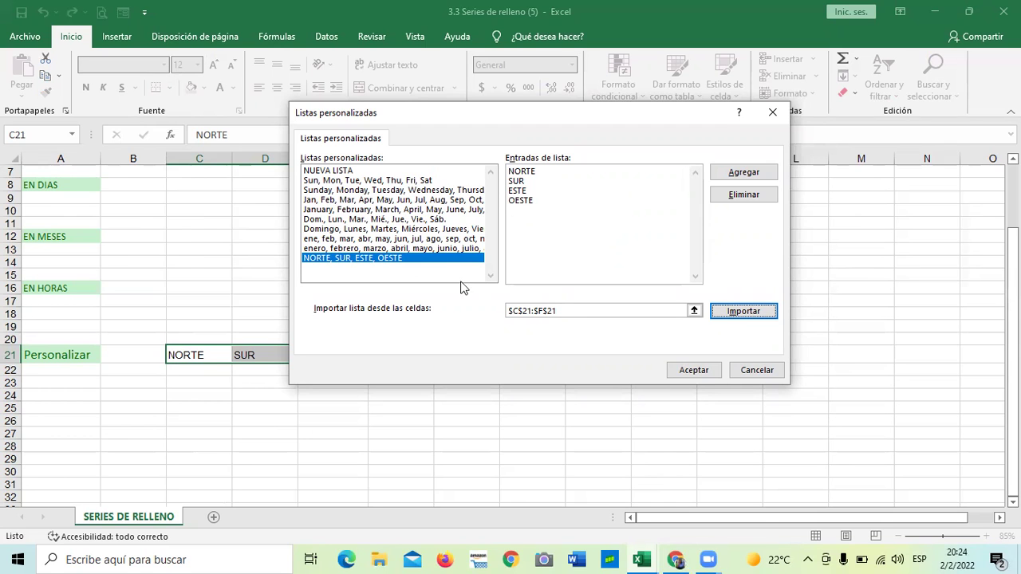
# Accept the new custom list and close the Excel options, returning to the worksheet.
pyautogui.click(700, 371)
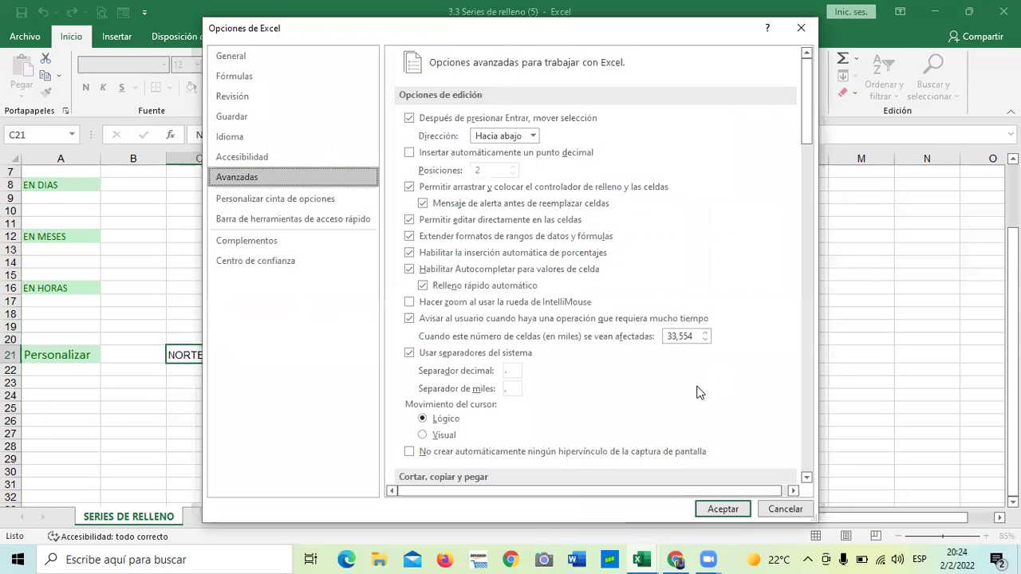
pyautogui.click(726, 510)
pyautogui.click(700, 357)
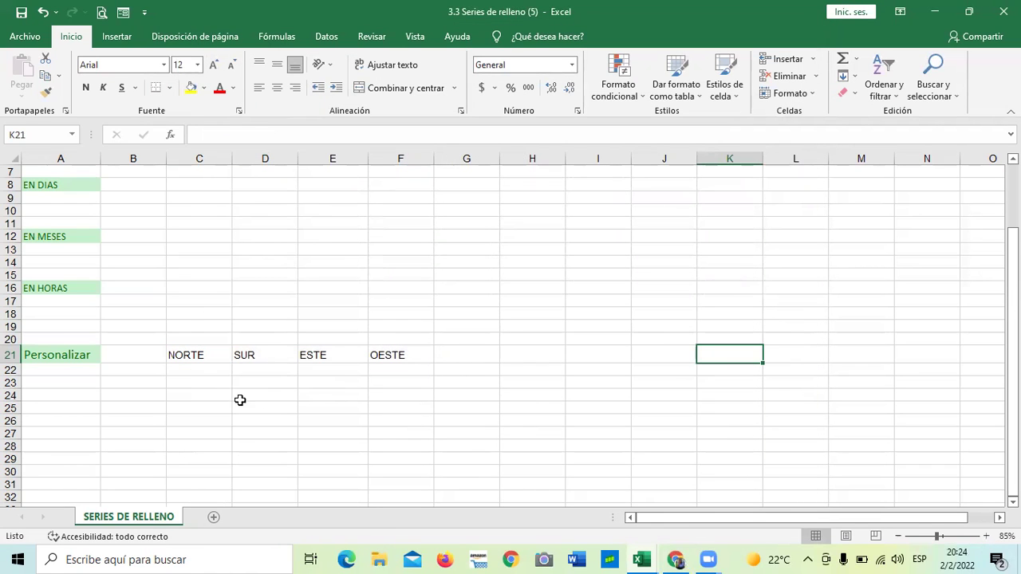
# Autofill the custom series from NORTE in cell C21 down to C30.
pyautogui.scroll(-2, 239, 397)
pyautogui.click(204, 277)
pyautogui.moveTo(232, 284); pyautogui.dragTo(230, 399)
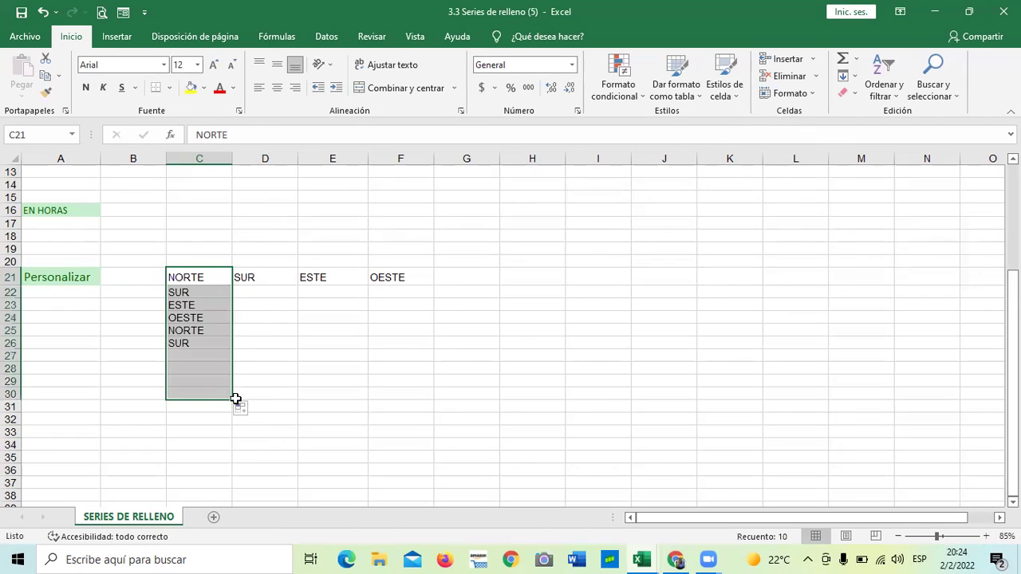
pyautogui.click(323, 393)
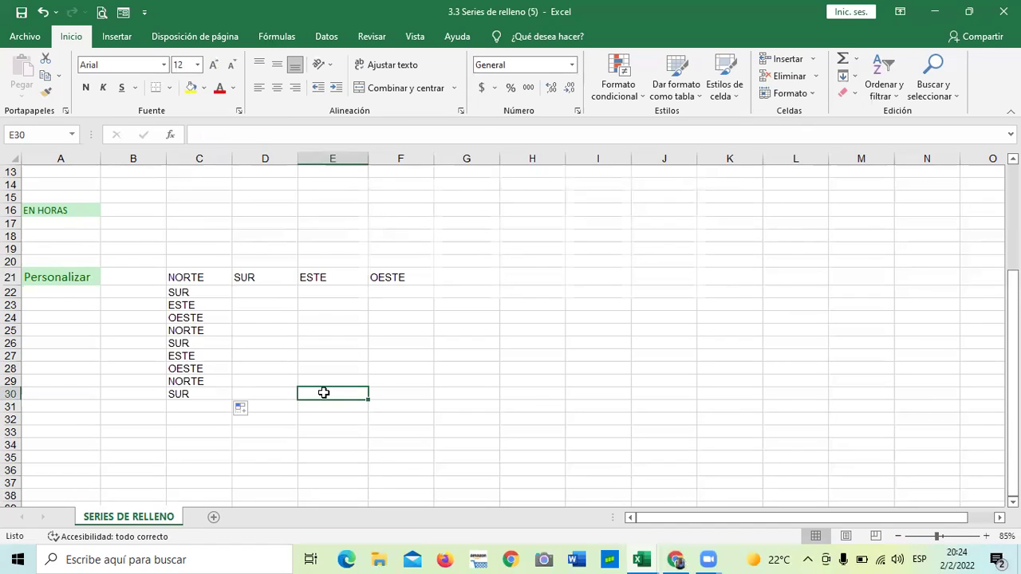
# Clear the filled series values from cells C22 to C30.
pyautogui.click(280, 333)
pyautogui.moveTo(203, 290); pyautogui.dragTo(207, 395)
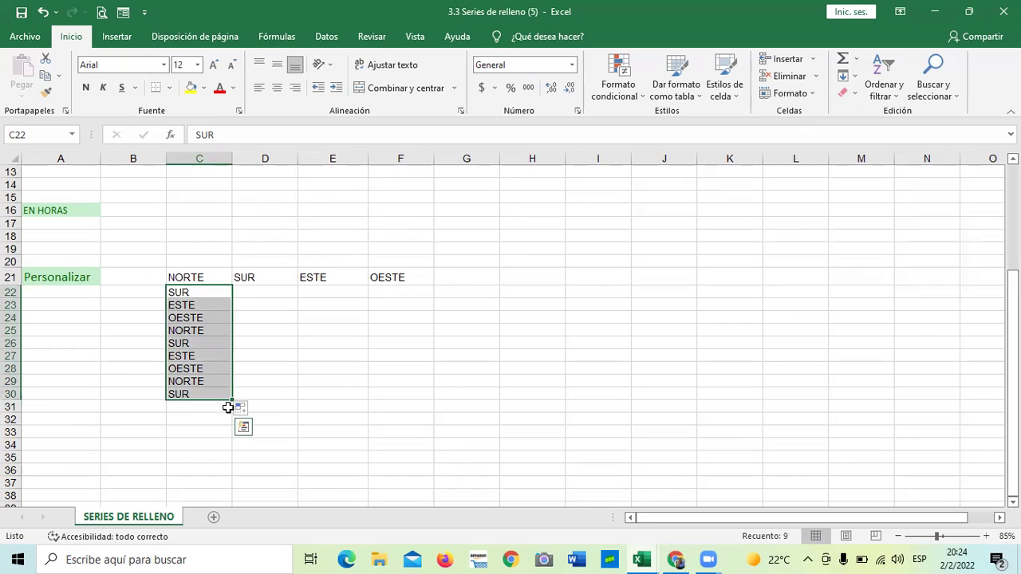
pyautogui.press('Delete')
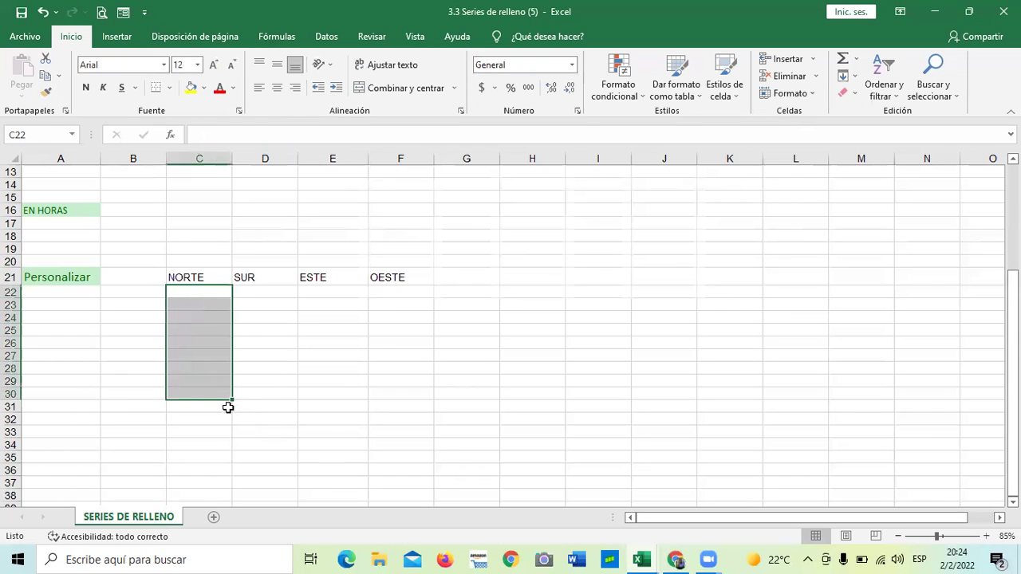
pyautogui.scroll(3, 394, 380)
pyautogui.scroll(-2, 396, 378)
pyautogui.click(394, 391)
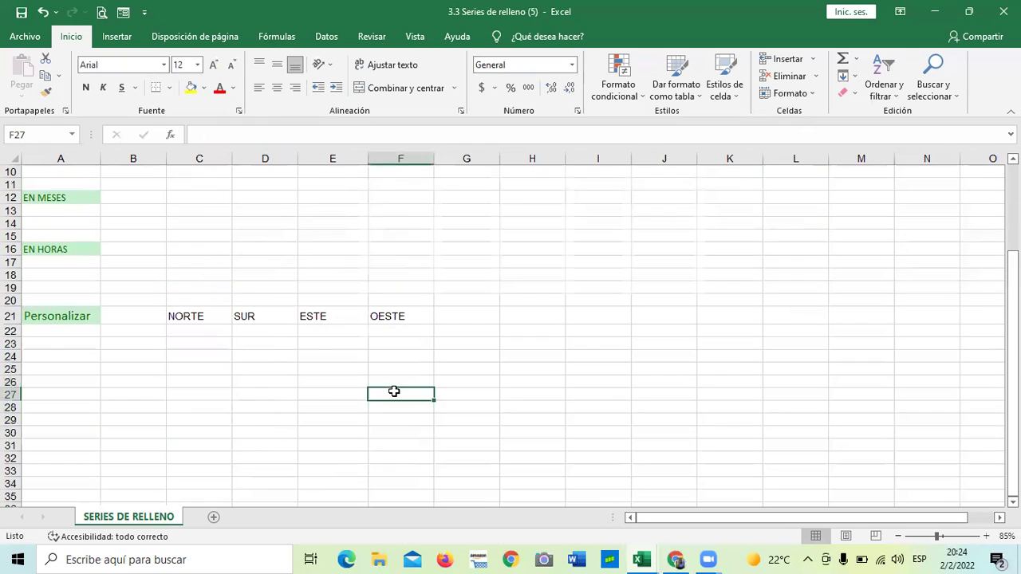
# Enter OESTE in C22 and ESTE in D22, and autofill the reversed series across to F22.
pyautogui.click(215, 331)
pyautogui.write('O')
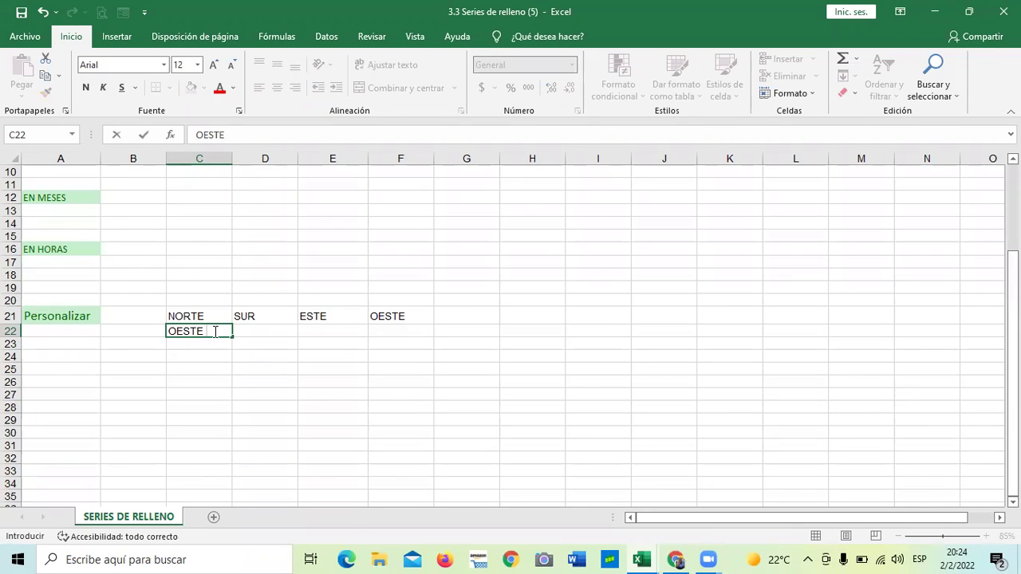
pyautogui.write('ESTE')
pyautogui.press('Tab')
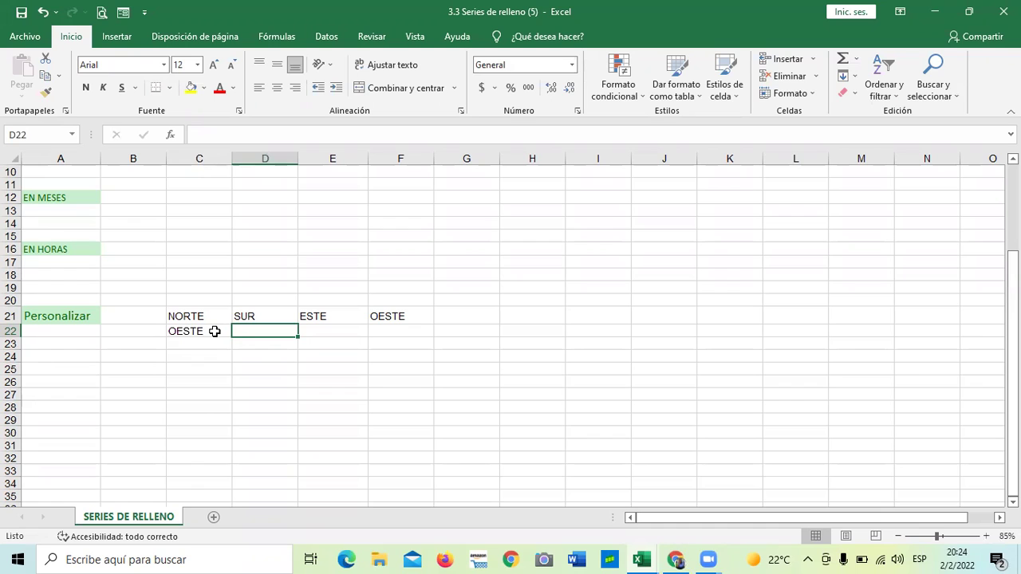
pyautogui.write('ESTE')
pyautogui.press('Return')
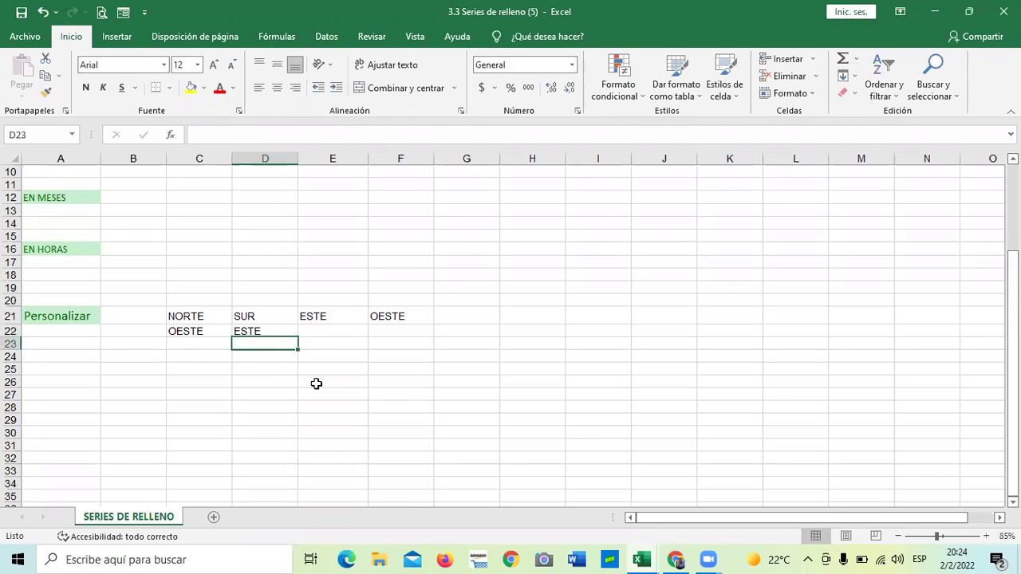
pyautogui.moveTo(226, 327); pyautogui.dragTo(411, 344)
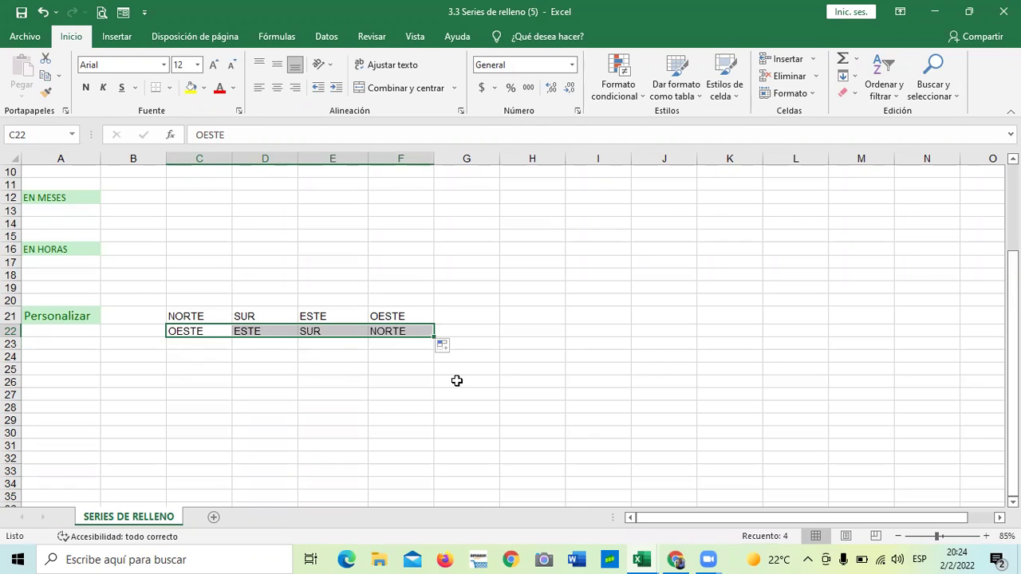
pyautogui.click(394, 407)
pyautogui.scroll(-1, 410, 378)
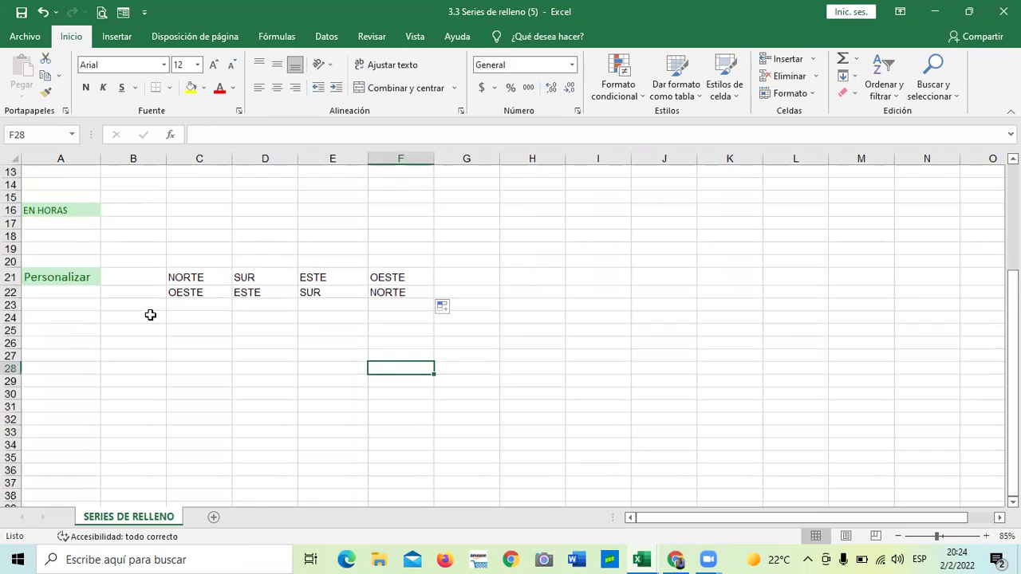
pyautogui.scroll(1, 146, 315)
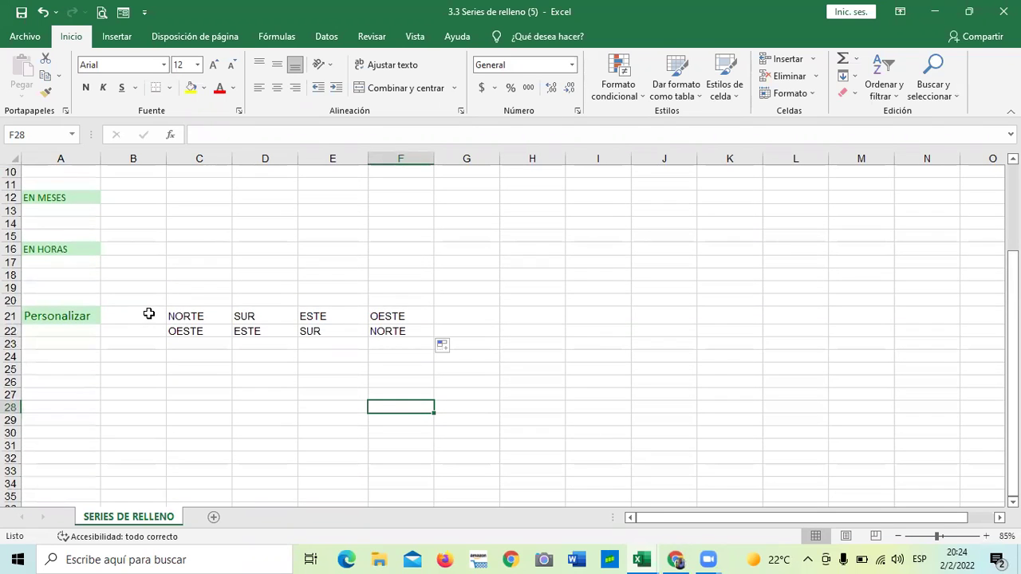
pyautogui.scroll(2, 194, 353)
pyautogui.scroll(-2, 196, 354)
pyautogui.scroll(-1, 198, 358)
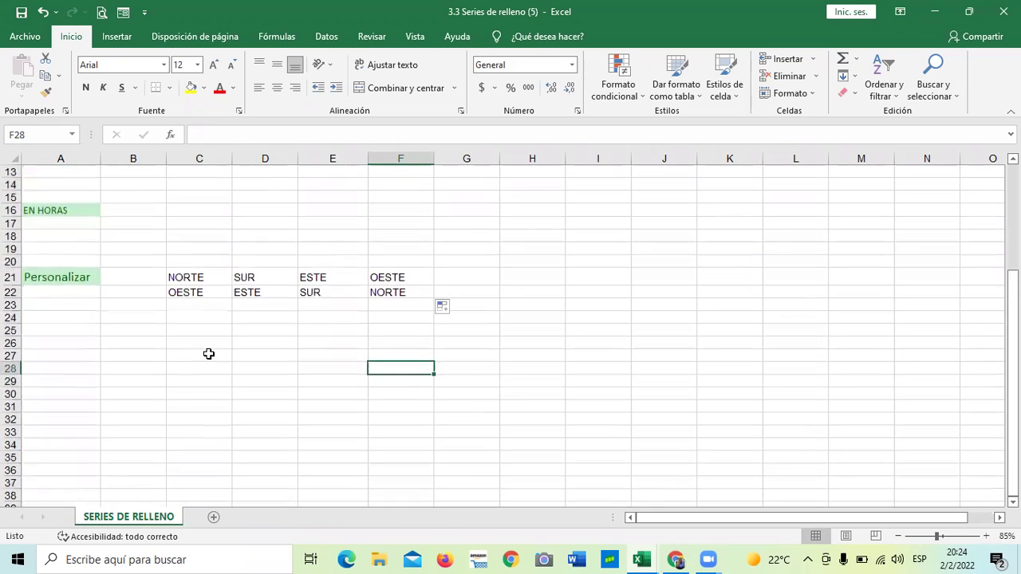
pyautogui.click(223, 344)
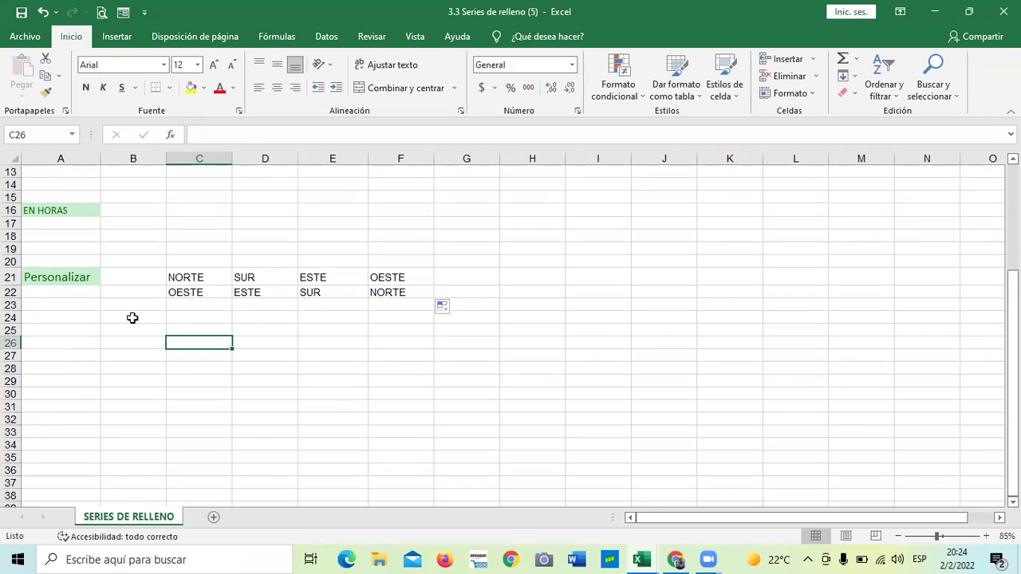
# Enter the letters A, B, C and D in cells A23 to D23.
pyautogui.click(52, 308)
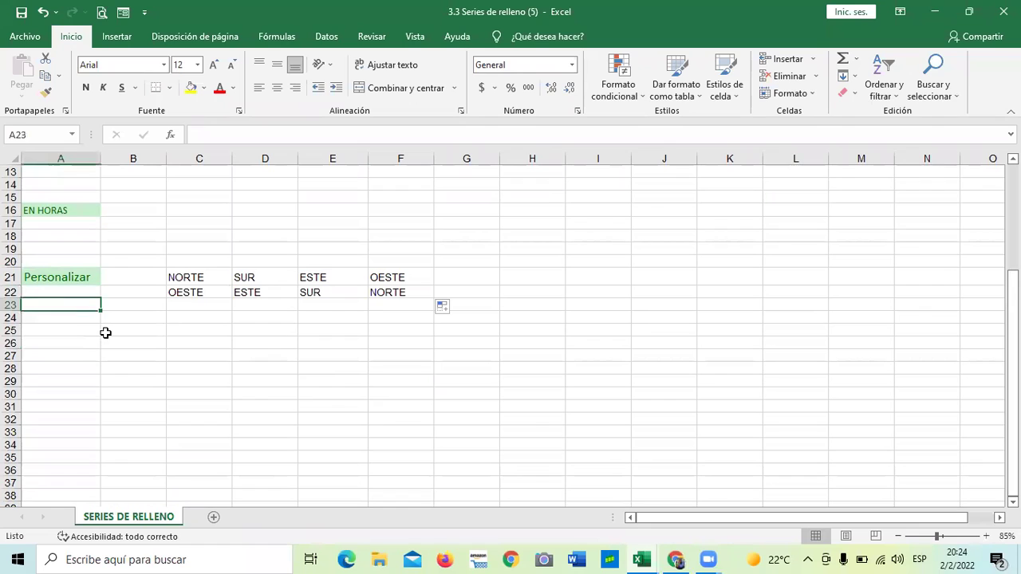
pyautogui.write('A')
pyautogui.press('Tab')
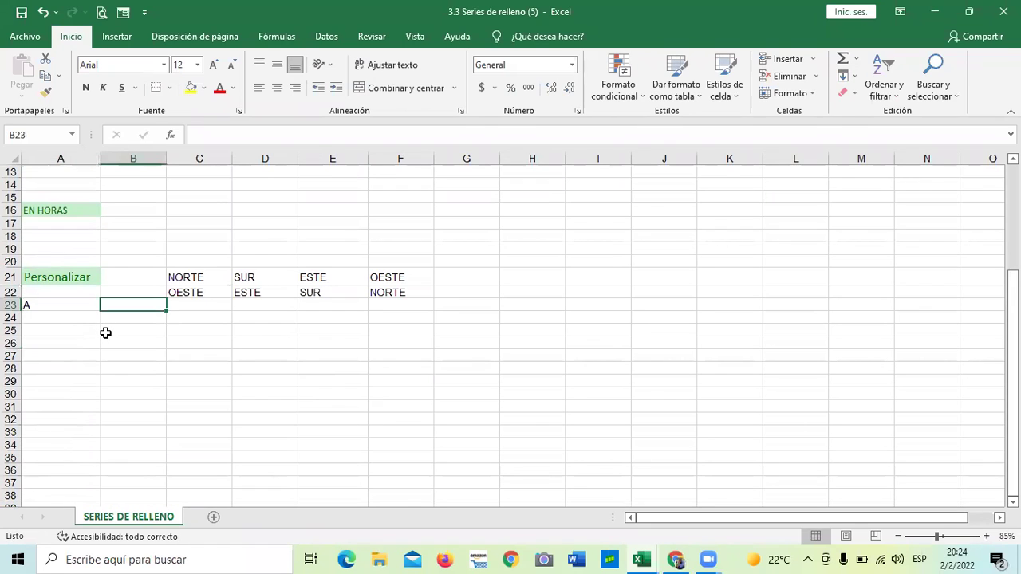
pyautogui.write('B')
pyautogui.press('Tab')
pyautogui.write('C')
pyautogui.press('Tab')
pyautogui.write('D')
pyautogui.press('Tab')
# Enter the single letter E in cell E23, replacing the autocompleted ESTE.
pyautogui.write('ESTE')
pyautogui.press('Tab')
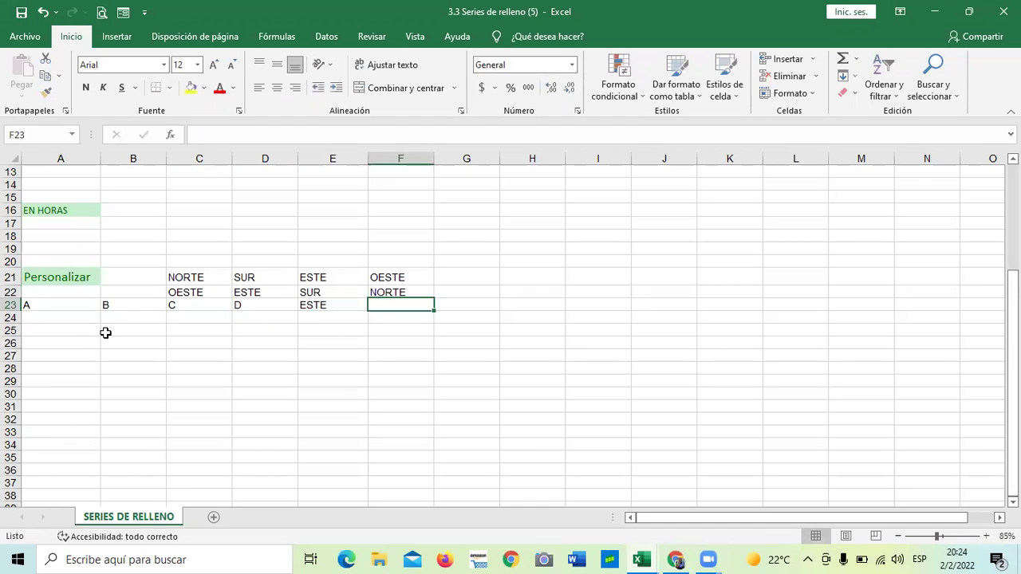
pyautogui.press('Left')
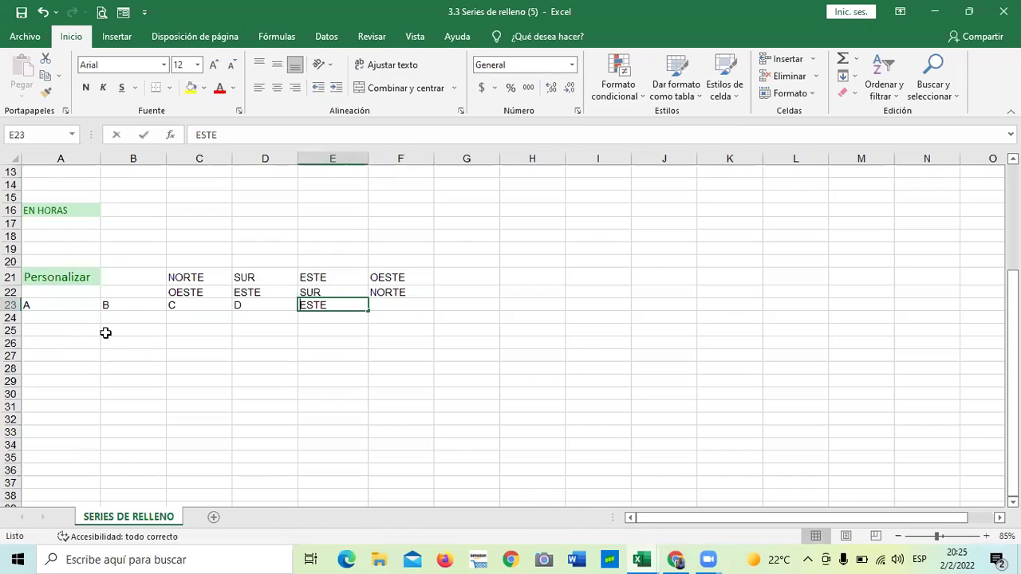
pyautogui.press('BackSpace')
pyautogui.write('E')
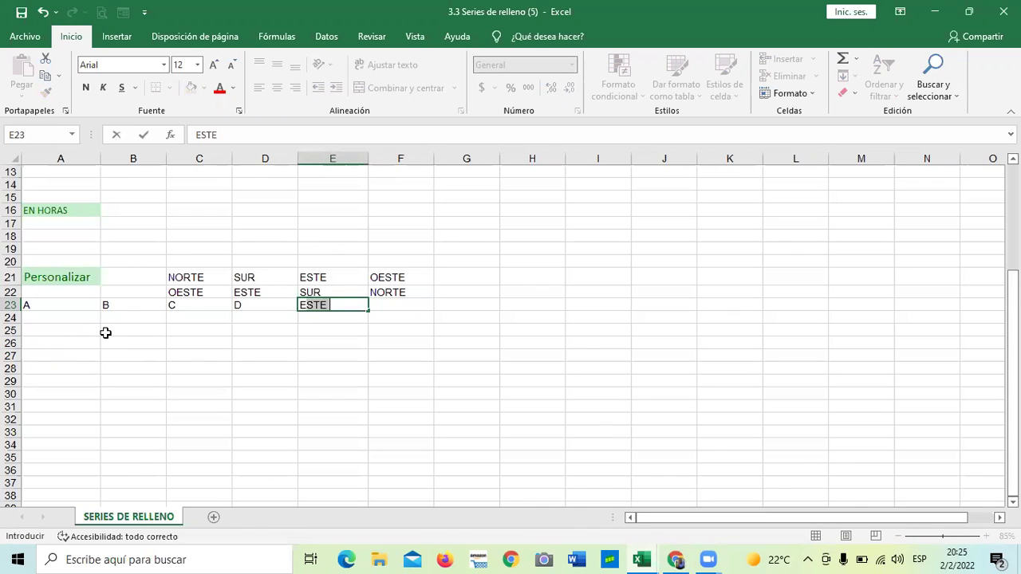
pyautogui.click(340, 303)
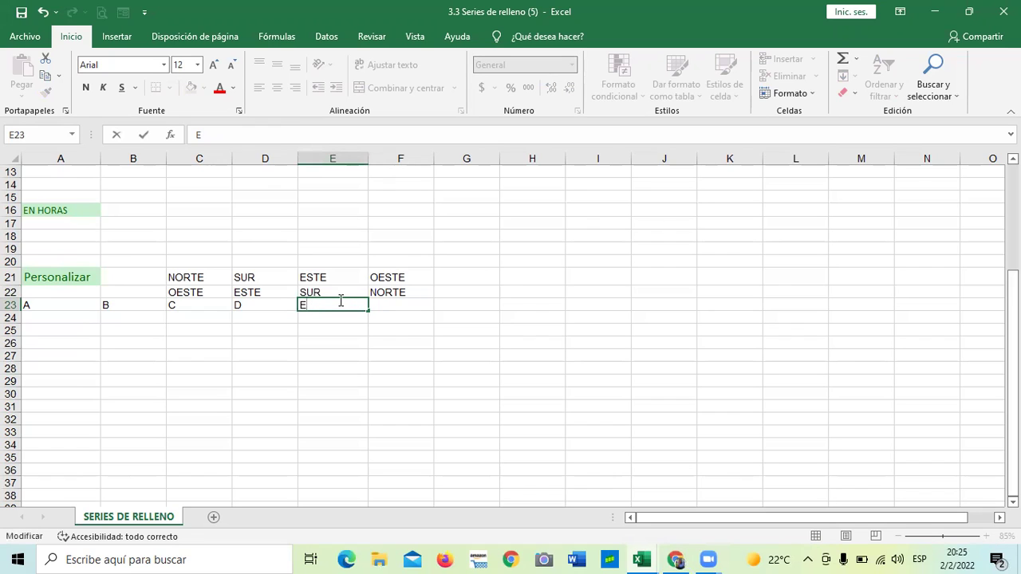
# Continue the alphabet in row 23 with F, G, H and I in cells F23 to I23.
pyautogui.click(411, 302)
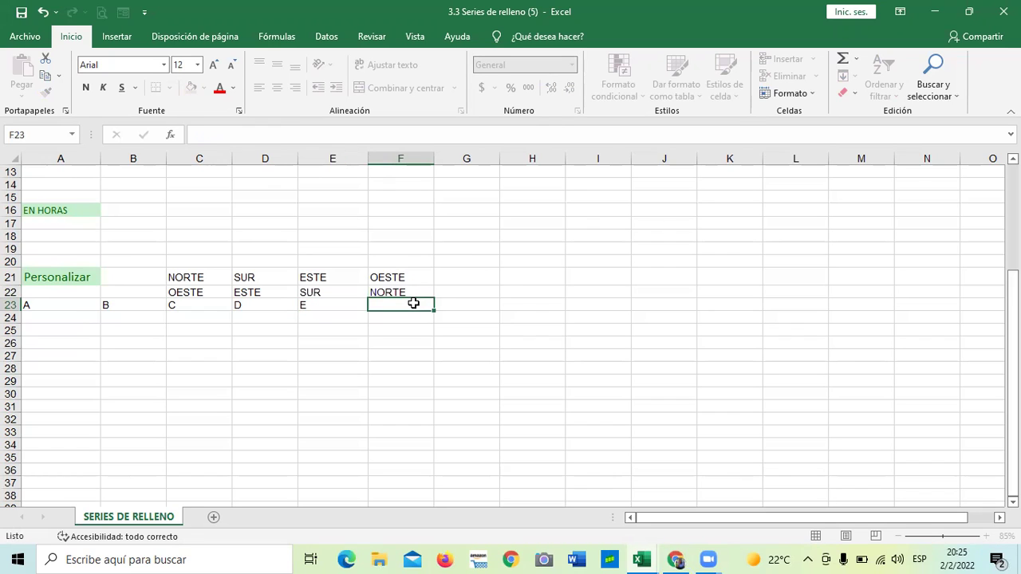
pyautogui.write('F')
pyautogui.press('Tab')
pyautogui.write('G')
pyautogui.press('Tab')
pyautogui.write('H')
pyautogui.press('Tab')
pyautogui.write('I')
pyautogui.press('Tab')
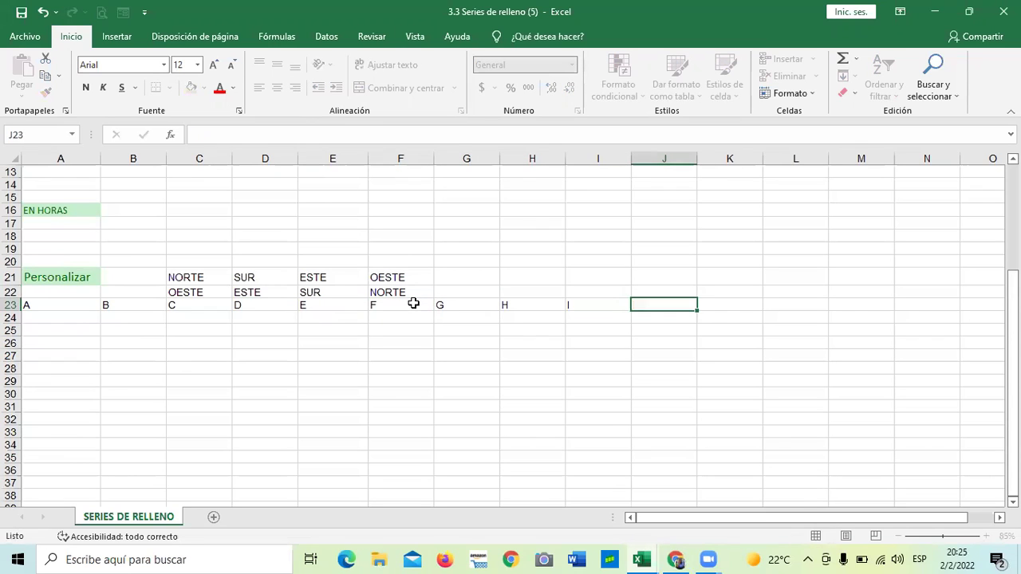
# Select columns G to O and set a narrower column width for them.
pyautogui.moveTo(471, 151); pyautogui.dragTo(992, 201)
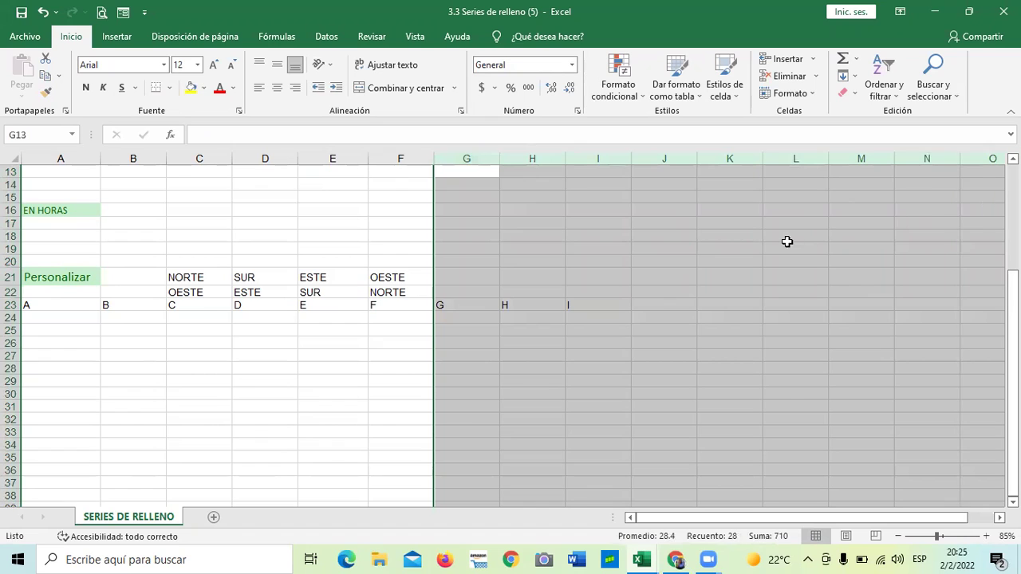
pyautogui.rightClick(787, 240)
pyautogui.click(849, 420)
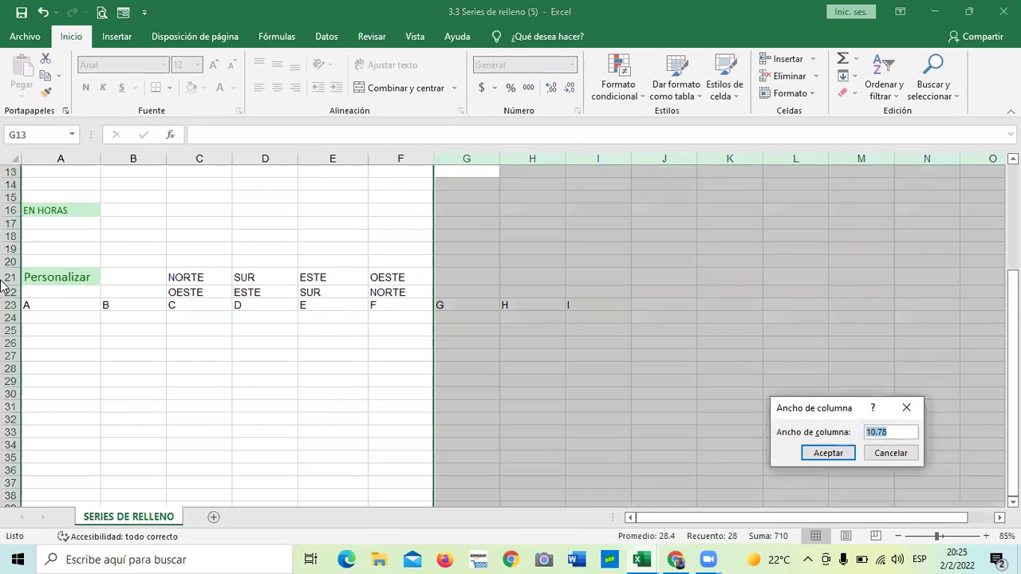
pyautogui.press('BackSpace')
pyautogui.press('Return')
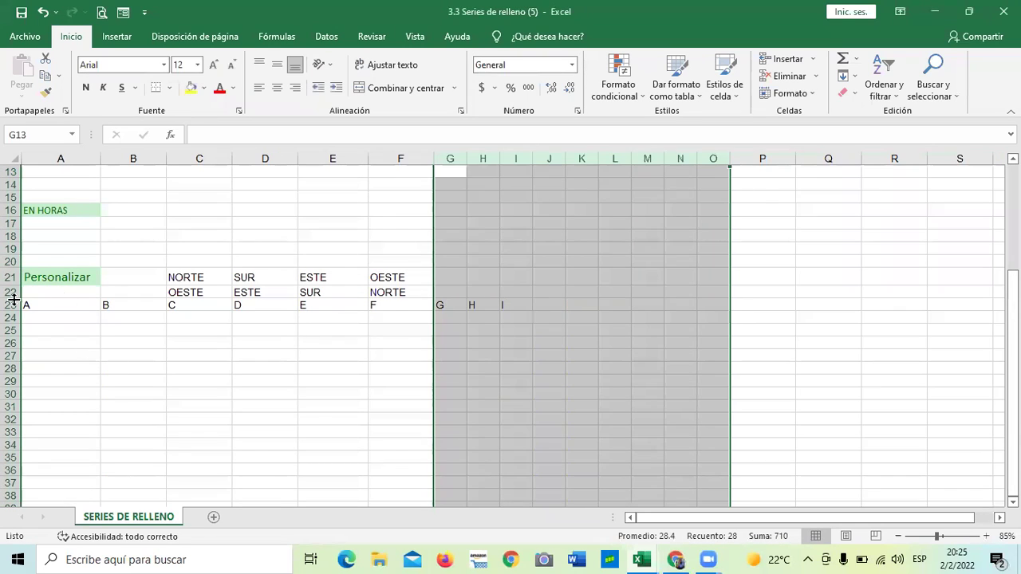
pyautogui.click(474, 405)
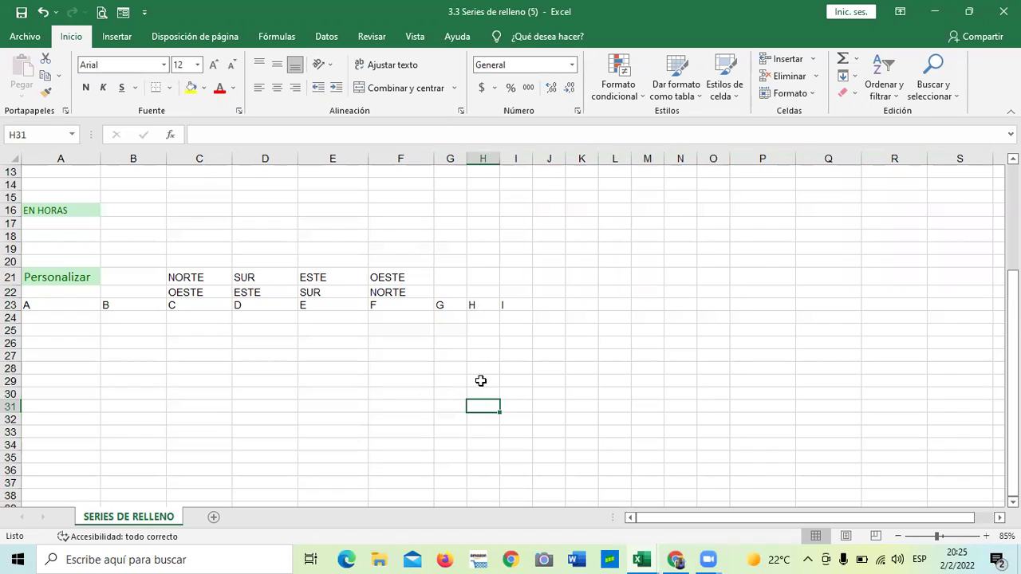
# Enter J in cell I23, followed by K, L, M and N in cells J23 to M23.
pyautogui.click(514, 305)
pyautogui.write('I')
pyautogui.press('BackSpace')
pyautogui.write('J')
pyautogui.press('Tab')
pyautogui.write('K')
pyautogui.press('Tab')
pyautogui.write('L')
pyautogui.press('Tab')
pyautogui.write('M')
pyautogui.press('Tab')
pyautogui.write('N')
pyautogui.press('Tab')
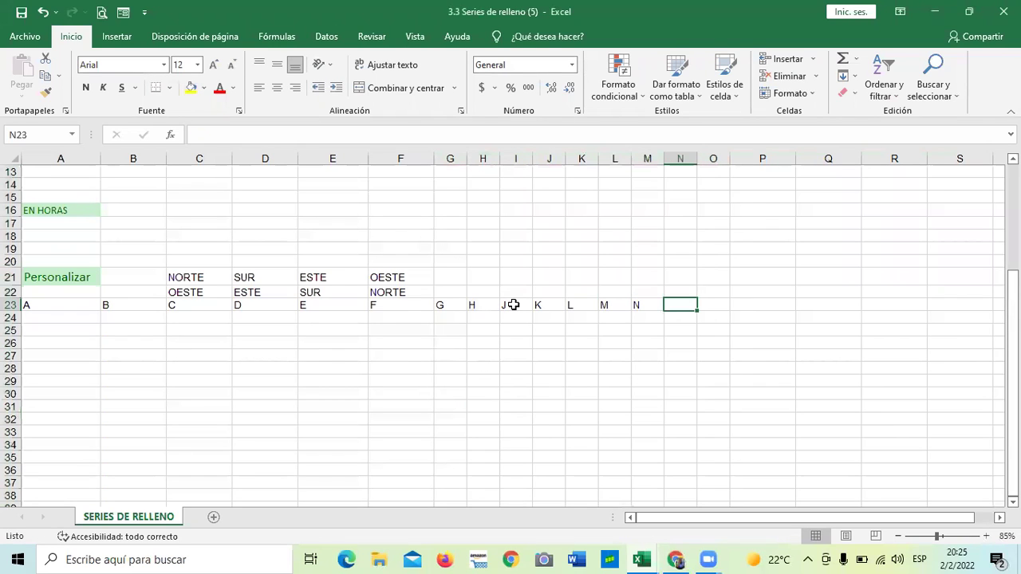
# Enter the letters Ñ, O and P in cells N23 to P23.
pyautogui.write('Ñ')
pyautogui.press('Tab')
pyautogui.write('O')
pyautogui.press('Tab')
pyautogui.write('P')
pyautogui.press('Tab')
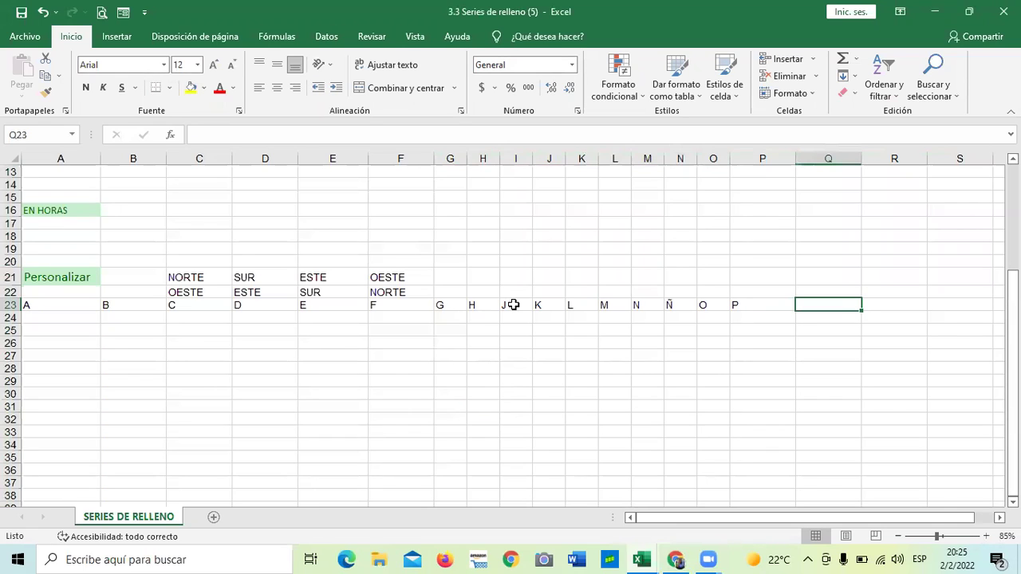
# Enter the letters Q, R, S, T and V in cells Q23 to U23.
pyautogui.write('Q')
pyautogui.press('Tab')
pyautogui.write('R')
pyautogui.press('Tab')
pyautogui.write('S')
pyautogui.press('Tab')
pyautogui.write('T')
pyautogui.press('Tab')
pyautogui.write('V')
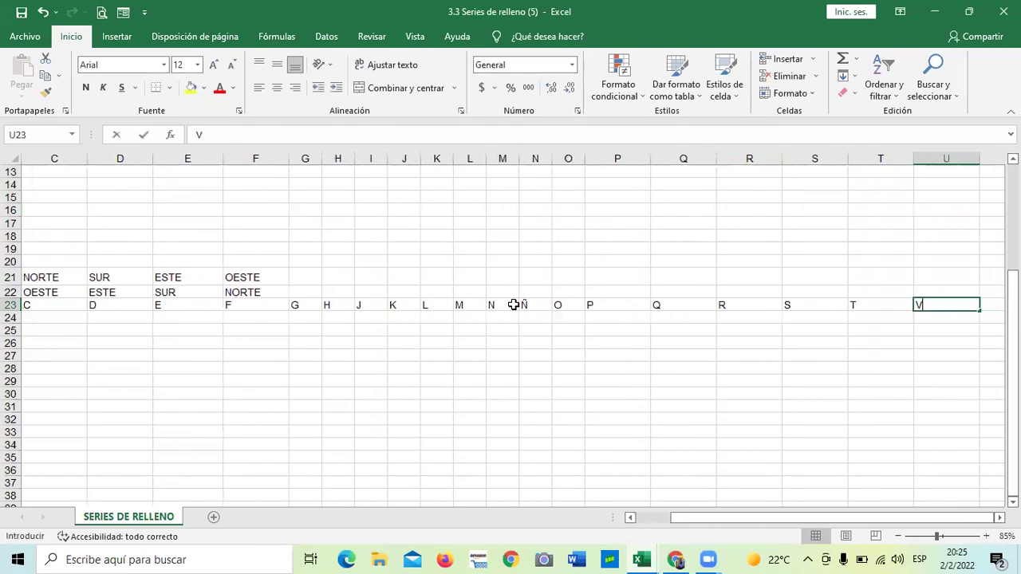
pyautogui.press('Tab')
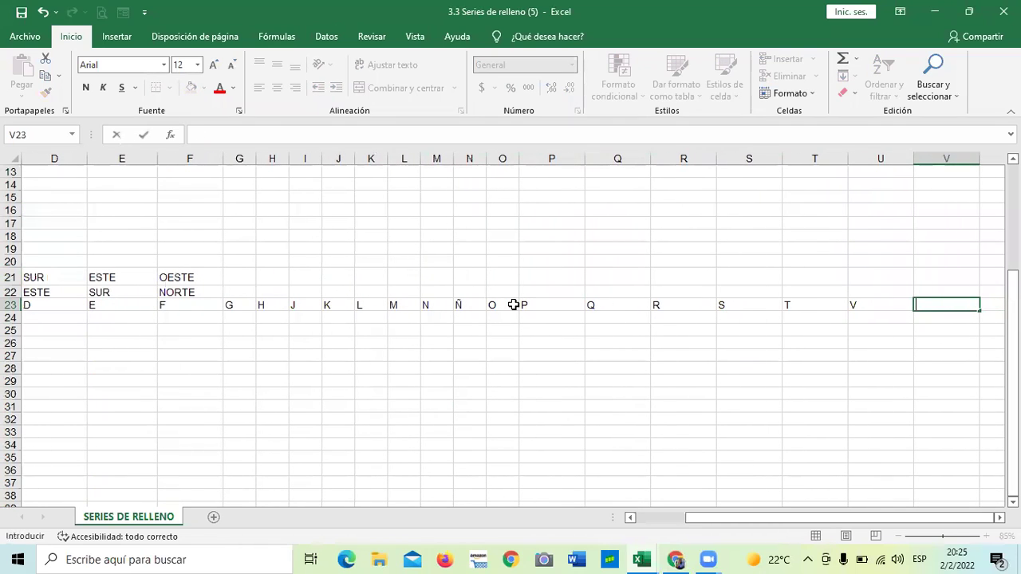
# Replace the letter in U23 with U, and enter V in V23 and W in W23.
pyautogui.click(869, 381)
pyautogui.click(876, 303)
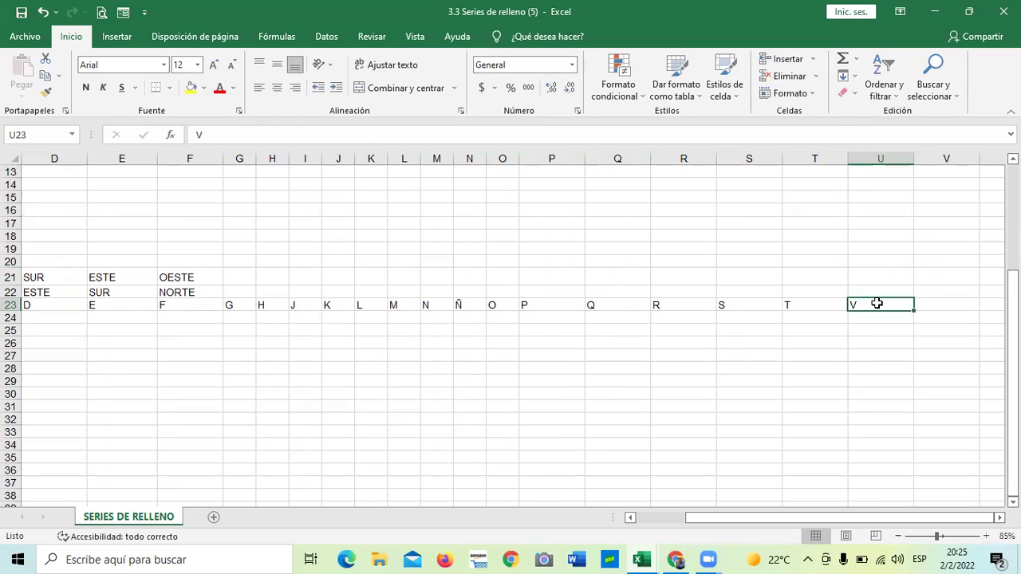
pyautogui.write('U')
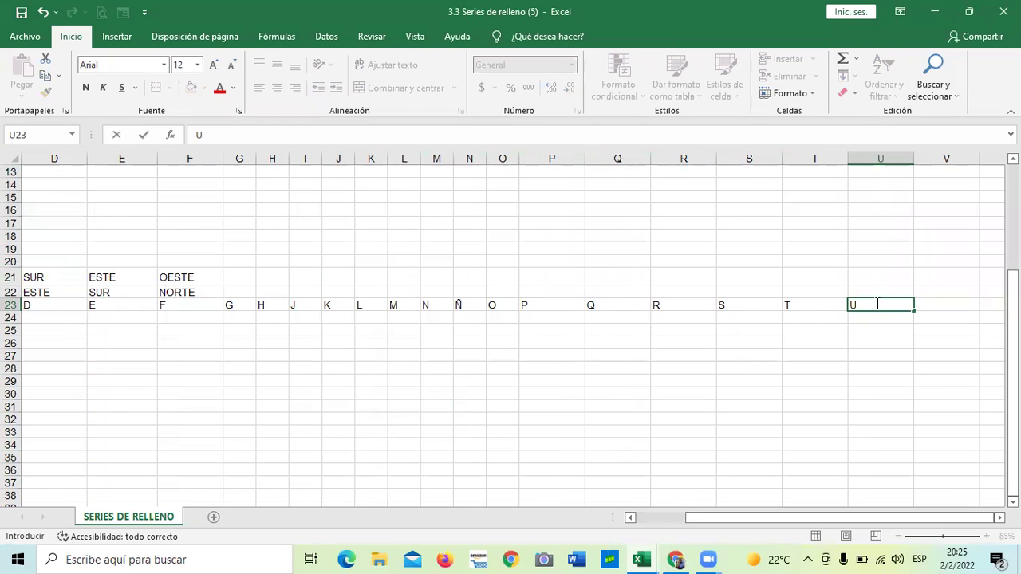
pyautogui.press('Tab')
pyautogui.write('V')
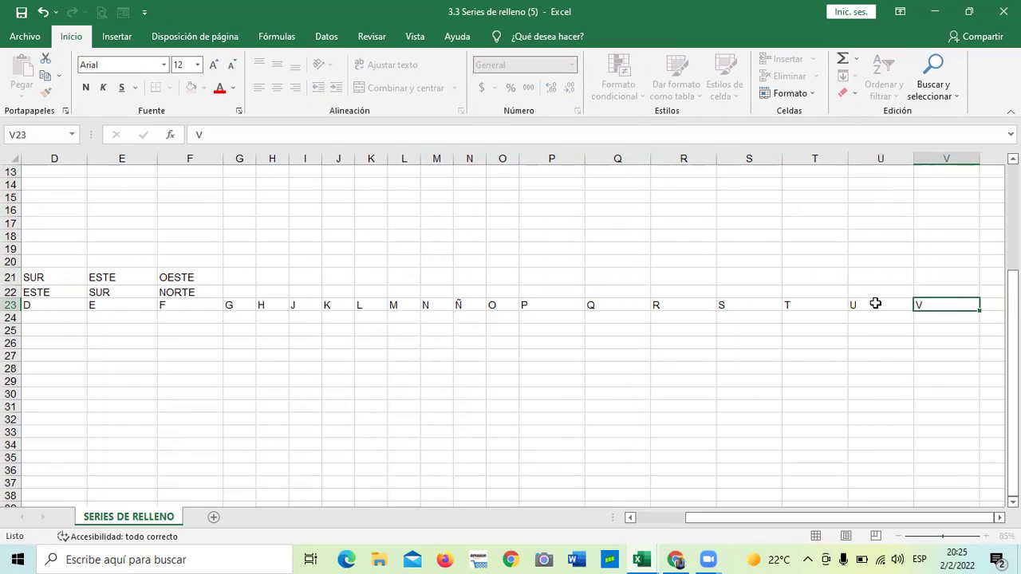
pyautogui.press('Tab')
pyautogui.write('W')
pyautogui.press('Tab')
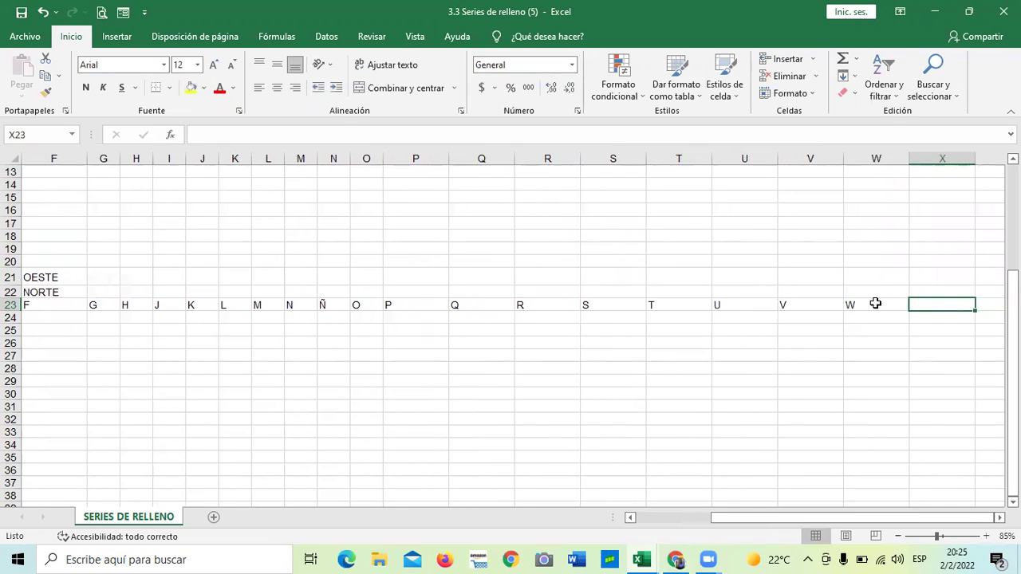
# Enter X, Y and Z in cells X23 to Z23 to complete the alphabet row.
pyautogui.write('X')
pyautogui.press('Tab')
pyautogui.write('Y')
pyautogui.press('Tab')
pyautogui.write('Z')
pyautogui.press('Tab')
# Set the width of columns P to Z to 3.
pyautogui.moveTo(217, 158); pyautogui.dragTo(875, 192)
pyautogui.rightClick(694, 200)
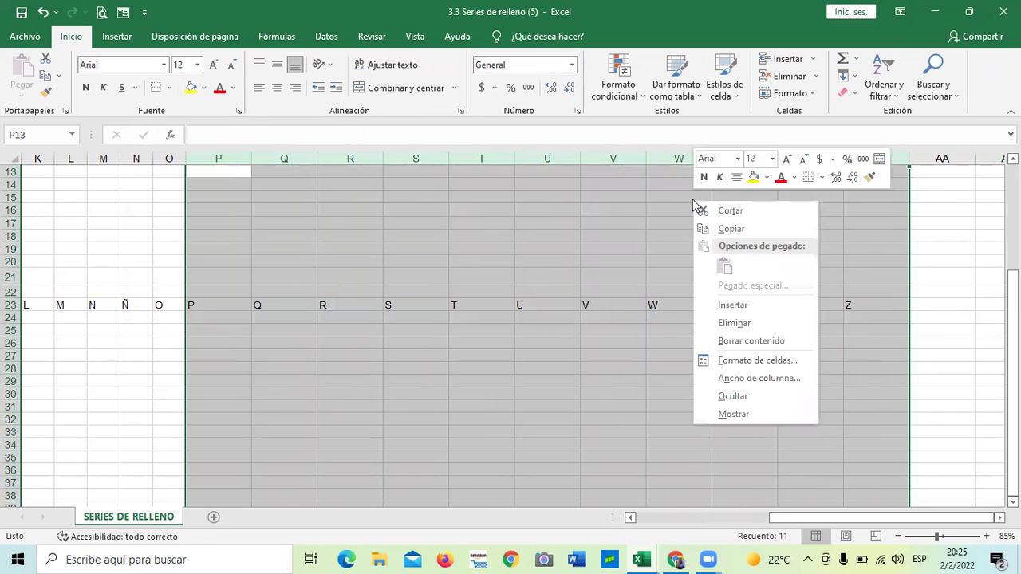
pyautogui.click(757, 379)
pyautogui.write('3')
pyautogui.press('Return')
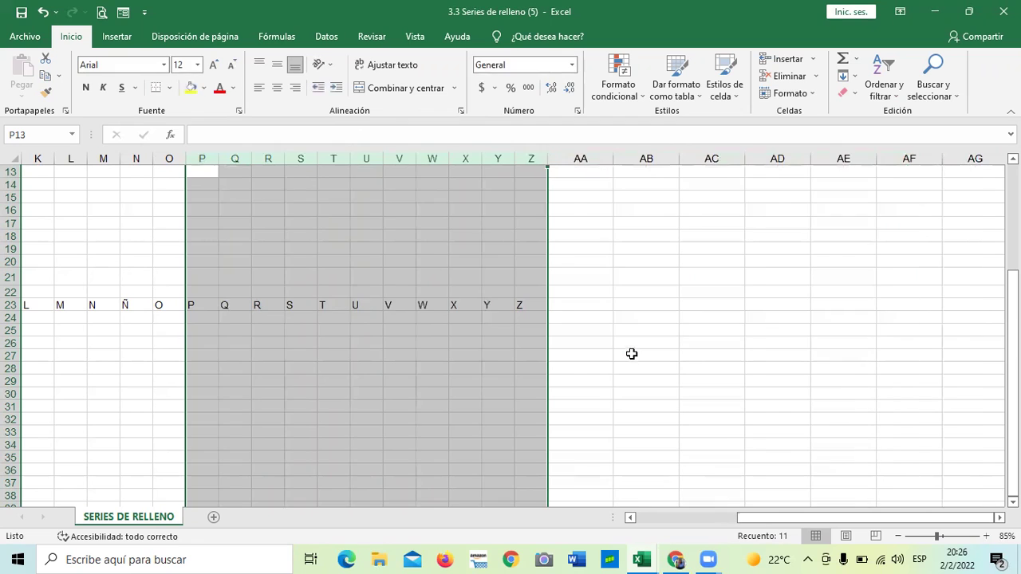
pyautogui.click(590, 368)
# Narrow columns C, D, E and F slightly so more of the alphabet row fits on screen.
pyautogui.moveTo(757, 518); pyautogui.dragTo(662, 518)
pyautogui.scroll(4, 448, 412)
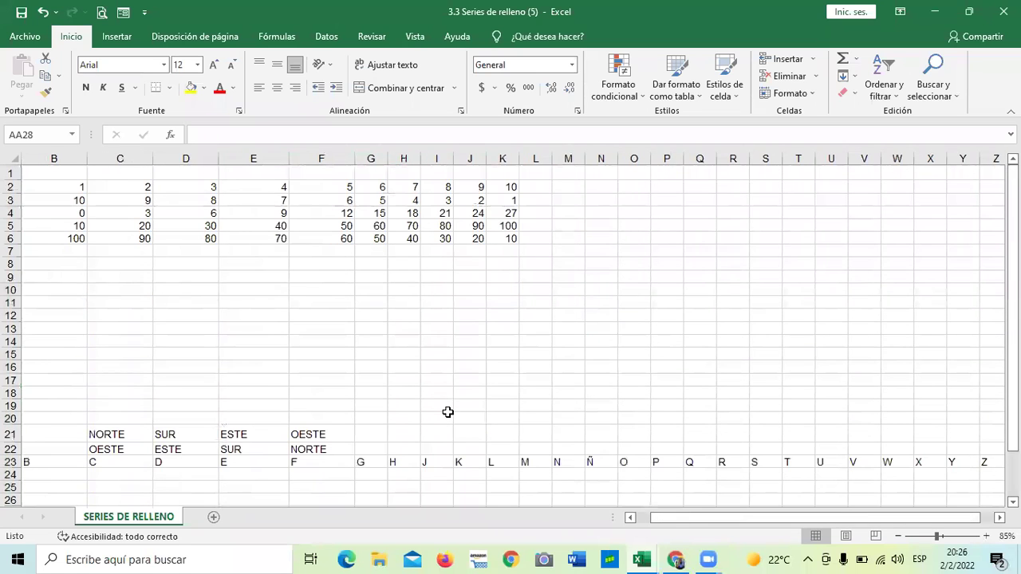
pyautogui.scroll(-3, 448, 411)
pyautogui.moveTo(153, 158); pyautogui.dragTo(140, 158)
pyautogui.moveTo(206, 159); pyautogui.dragTo(197, 159)
pyautogui.moveTo(267, 158); pyautogui.dragTo(246, 159)
pyautogui.moveTo(312, 160); pyautogui.dragTo(302, 159)
pyautogui.click(424, 454)
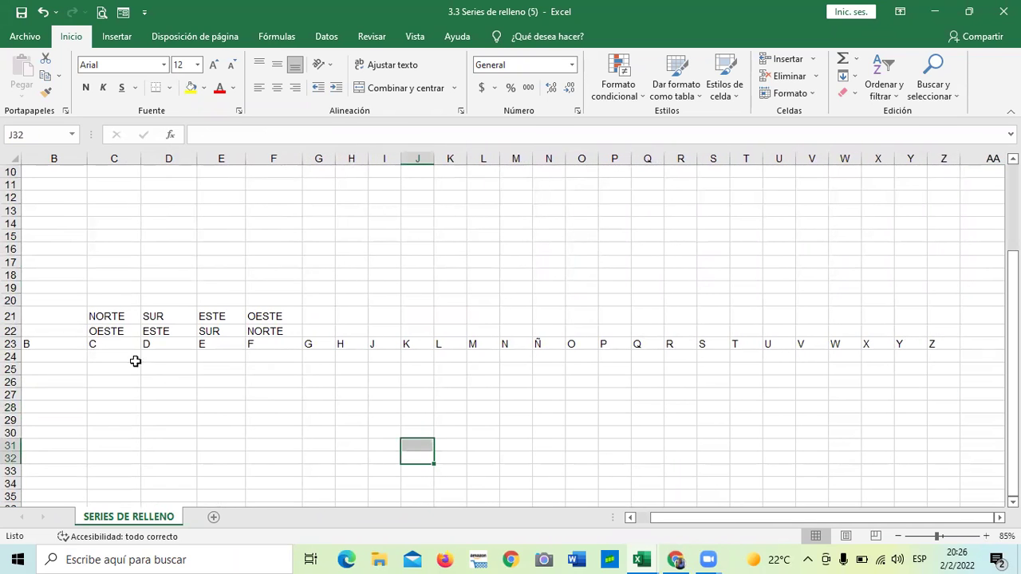
# Try to continue the alphabet by entering A in B25 and B in C25 and filling the pair across to I25.
pyautogui.scroll(2, 171, 394)
pyautogui.moveTo(826, 517); pyautogui.dragTo(631, 487)
pyautogui.click(431, 433)
pyautogui.scroll(-2, 185, 437)
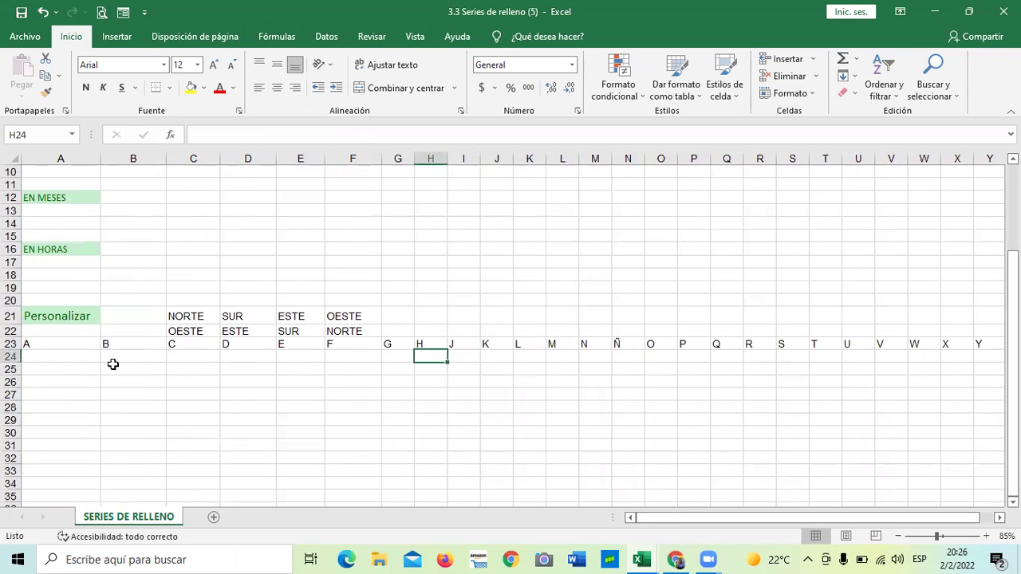
pyautogui.click(138, 371)
pyautogui.write('A')
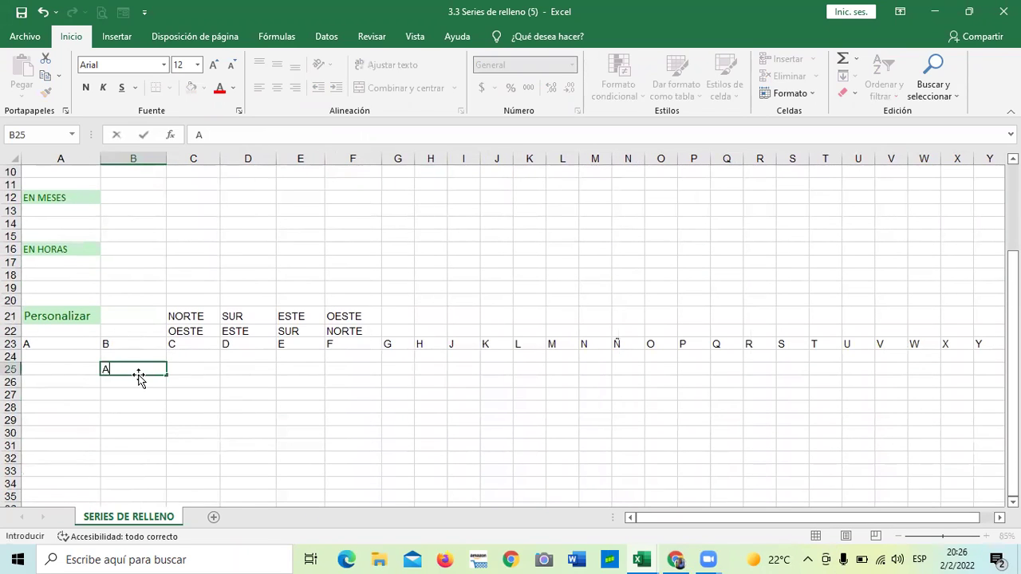
pyautogui.press('Tab')
pyautogui.write('B')
pyautogui.press('Tab')
pyautogui.moveTo(160, 369); pyautogui.dragTo(414, 385)
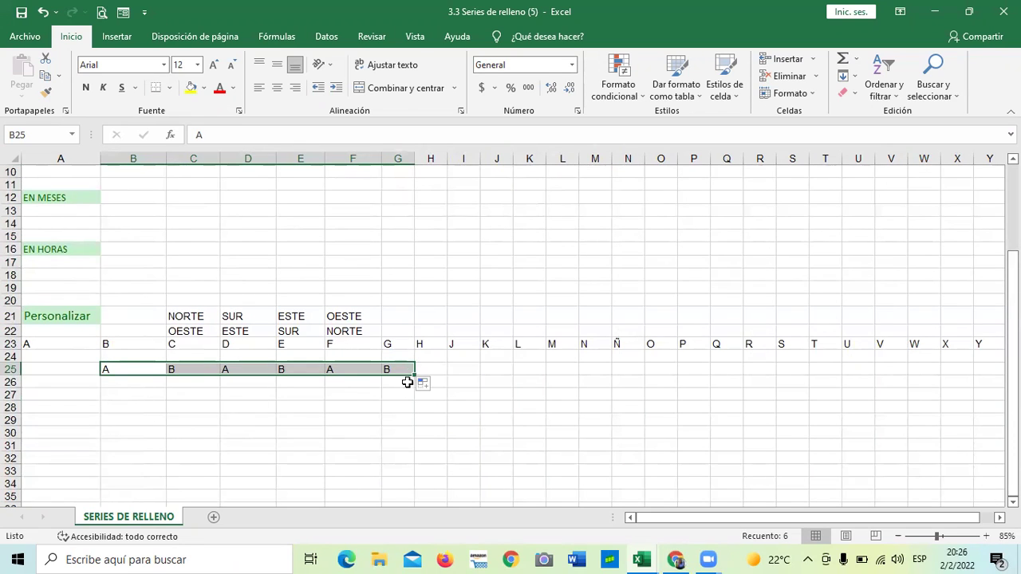
pyautogui.moveTo(407, 383); pyautogui.dragTo(467, 382)
pyautogui.click(496, 407)
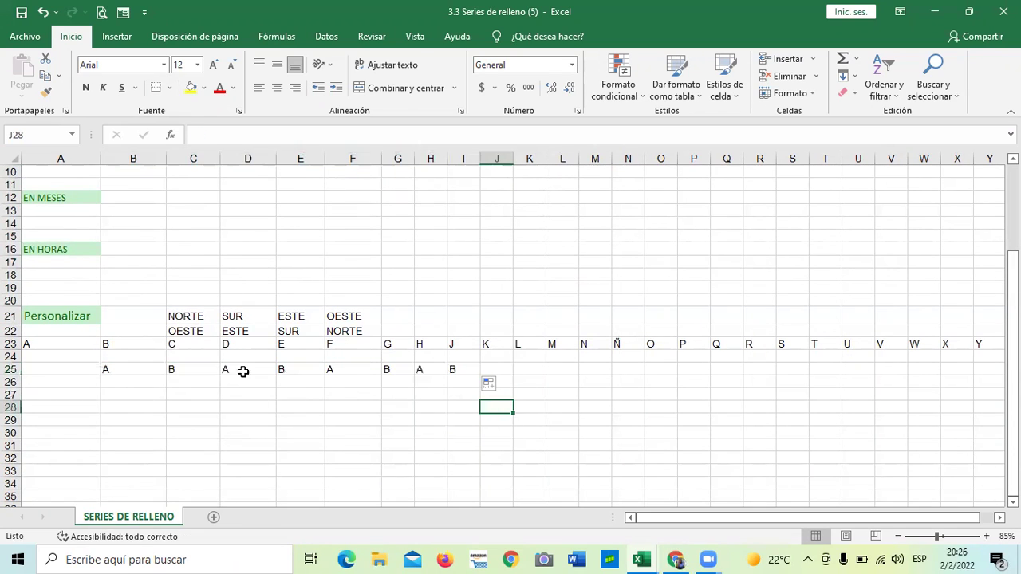
# Clear the filled letters from cells B25 to I25.
pyautogui.moveTo(132, 368); pyautogui.dragTo(453, 372)
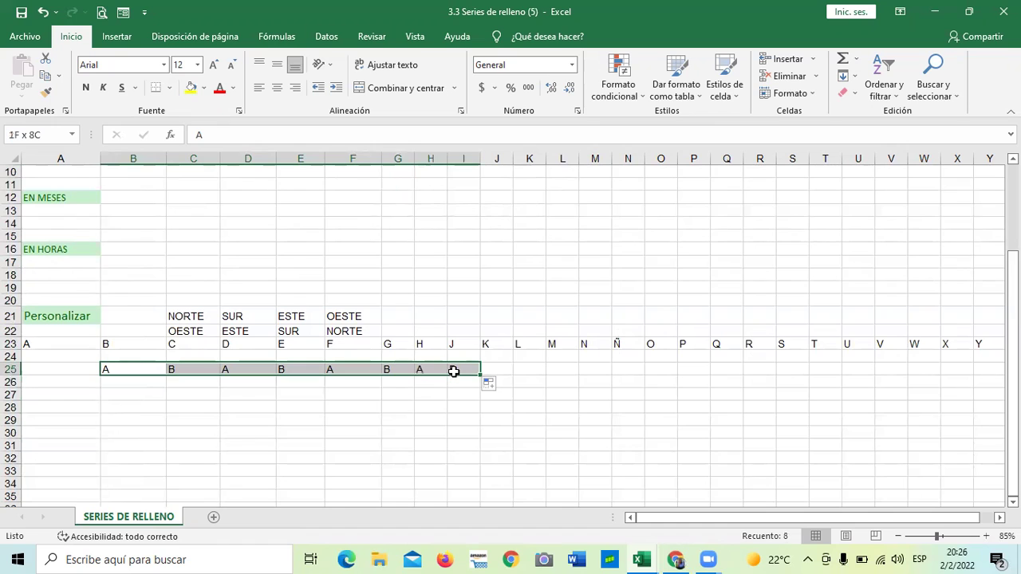
pyautogui.press('Delete')
pyautogui.click(397, 419)
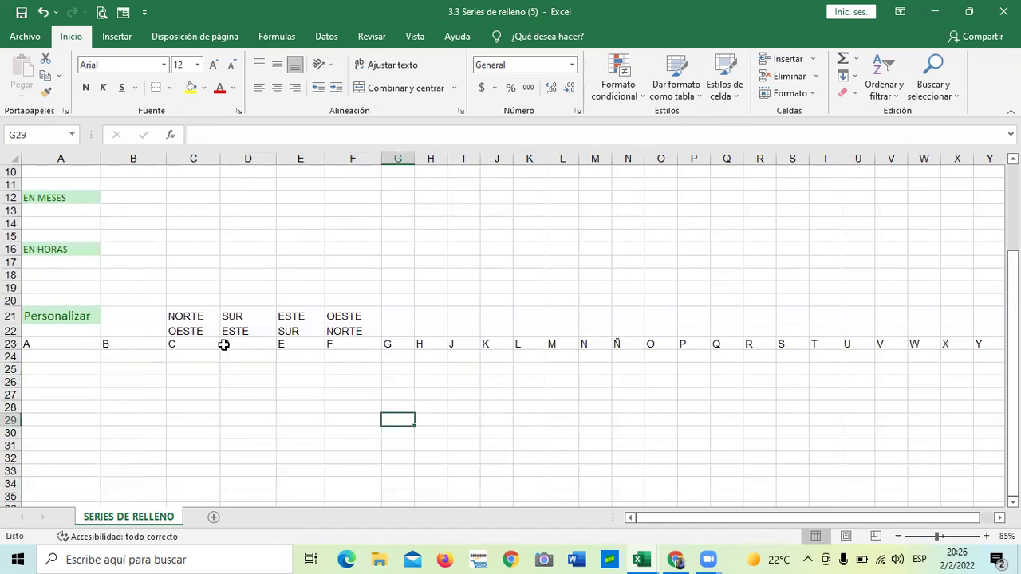
# Select the alphabet in A23:Z23 and open the custom lists editor from the advanced Excel options.
pyautogui.moveTo(71, 342); pyautogui.dragTo(865, 346)
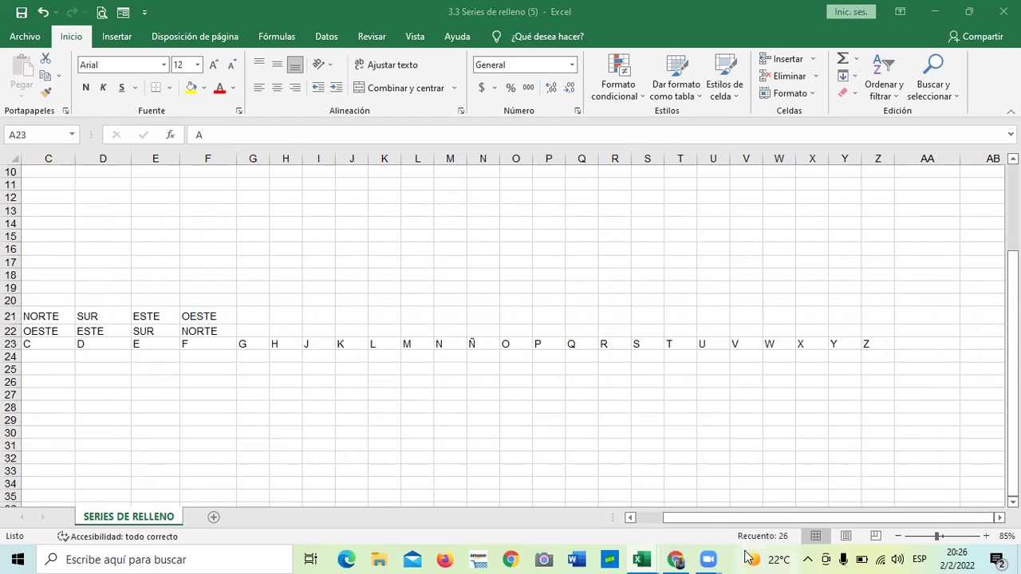
pyautogui.click(734, 519)
pyautogui.moveTo(681, 518)
pyautogui.mouseDown()
pyautogui.moveTo(645, 518)
pyautogui.moveTo(721, 517)
pyautogui.moveTo(678, 517)
pyautogui.mouseUp()
pyautogui.click(31, 36)
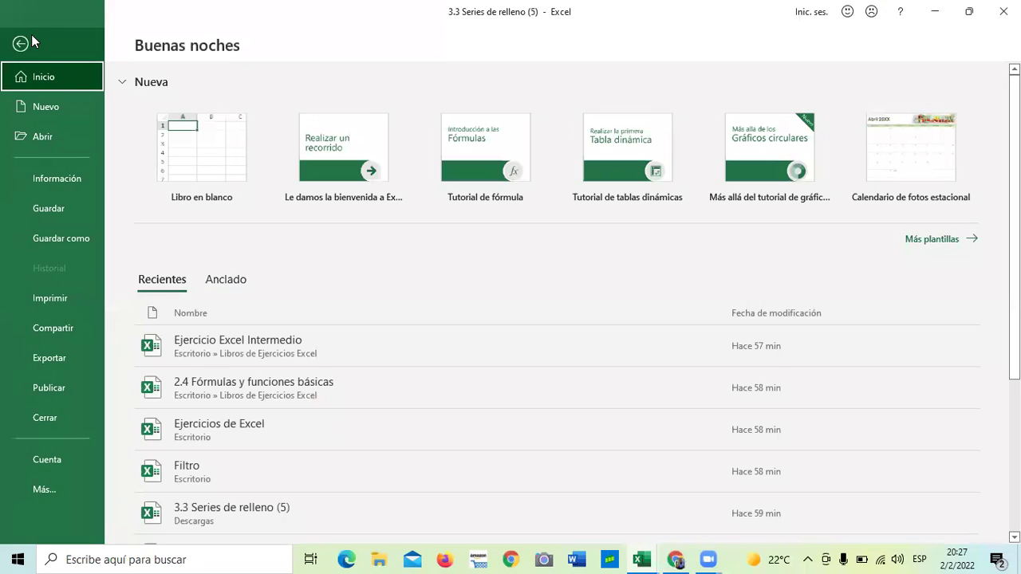
pyautogui.click(47, 490)
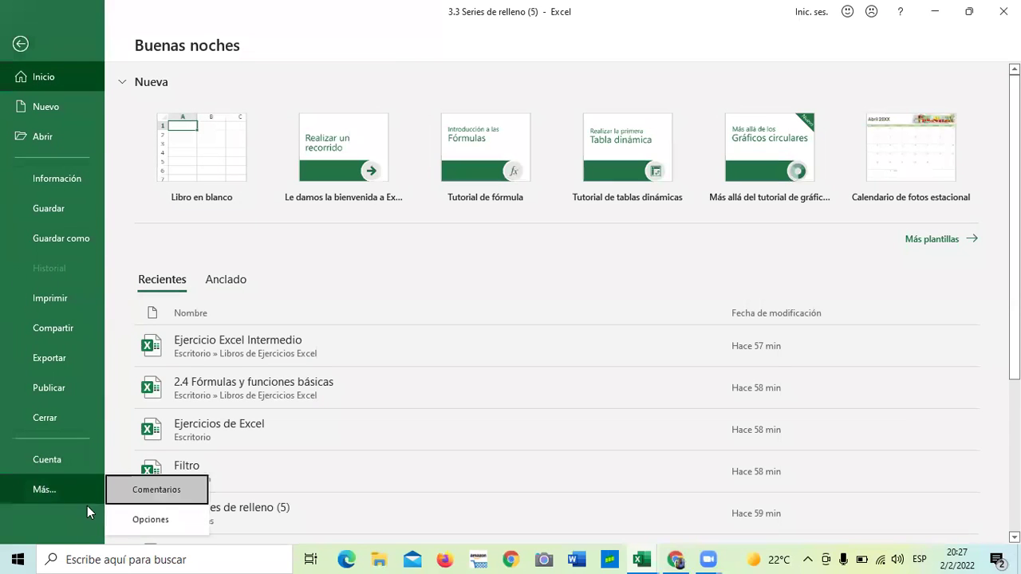
pyautogui.click(150, 518)
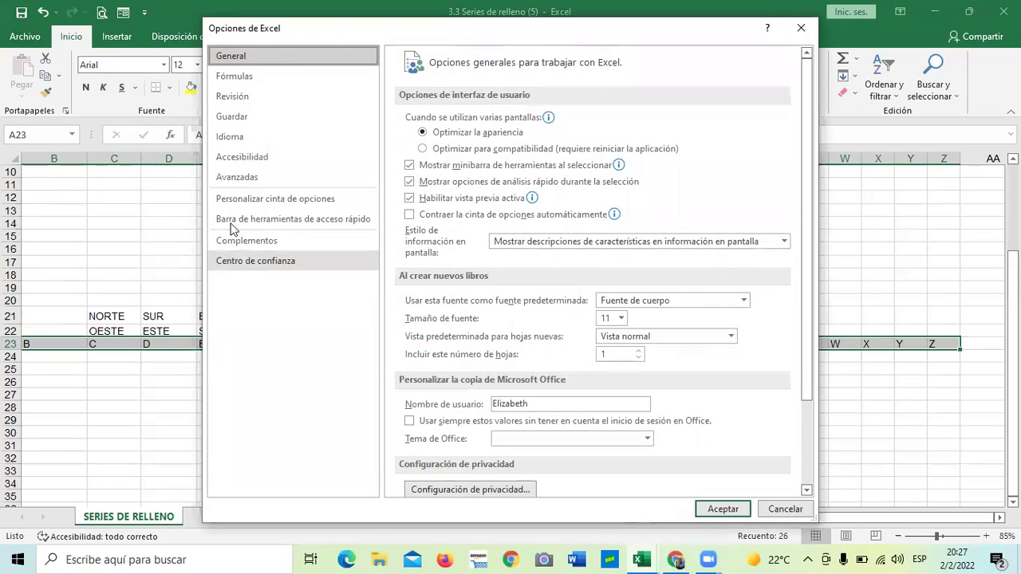
pyautogui.click(263, 177)
pyautogui.moveTo(809, 123); pyautogui.dragTo(800, 455)
pyautogui.click(691, 145)
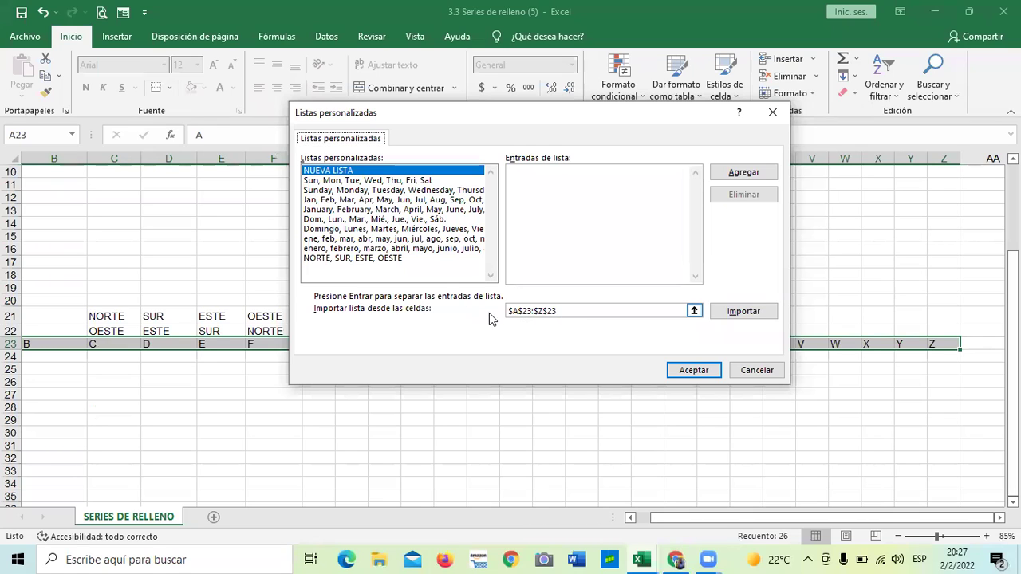
# Import the cells $A$23:$Z$23 as a new custom list and accept the options.
pyautogui.click(527, 313)
pyautogui.click(736, 313)
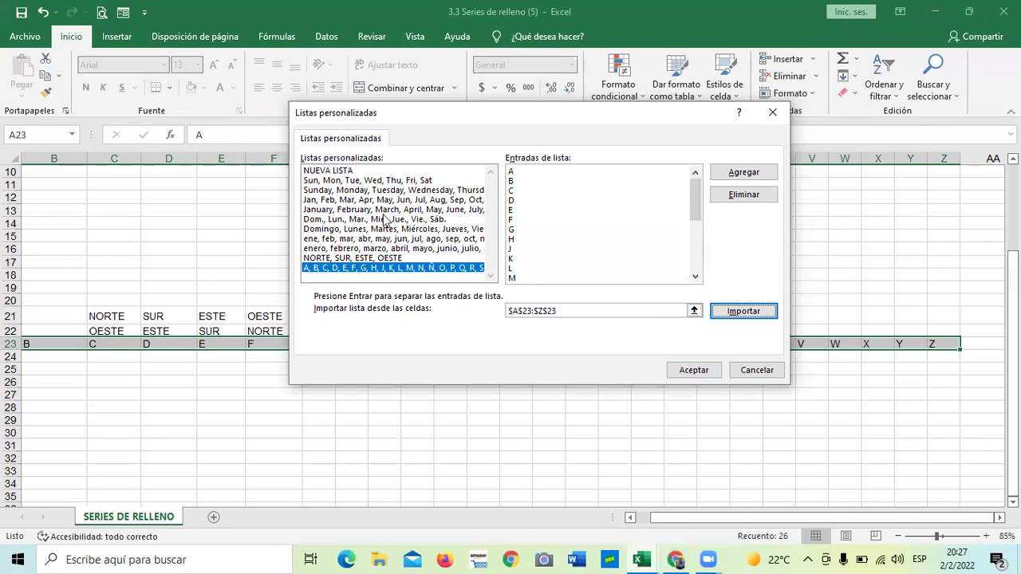
pyautogui.moveTo(696, 193)
pyautogui.mouseDown()
pyautogui.moveTo(698, 257)
pyautogui.moveTo(699, 196)
pyautogui.mouseUp()
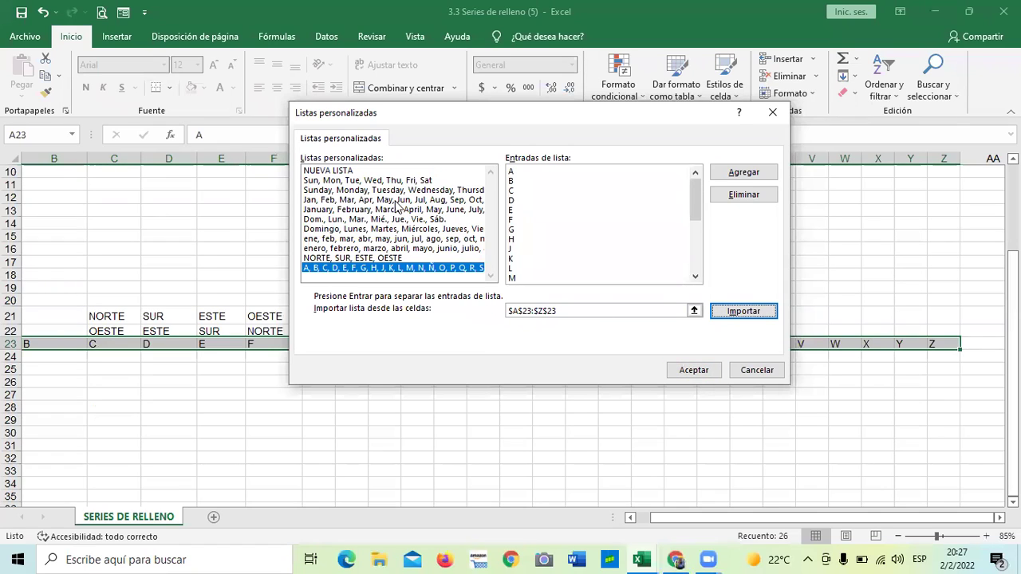
pyautogui.click(690, 371)
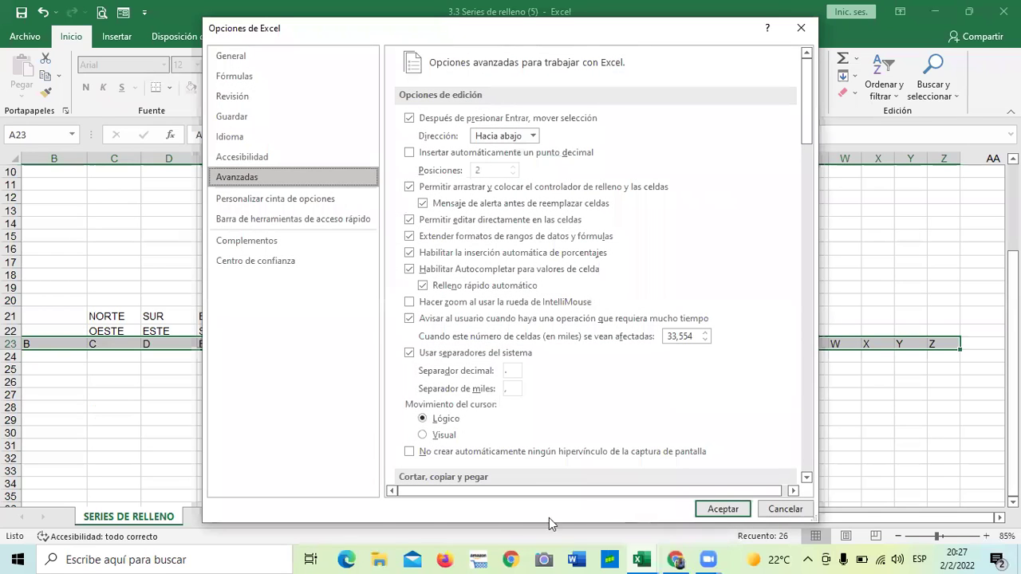
pyautogui.click(719, 509)
pyautogui.click(557, 444)
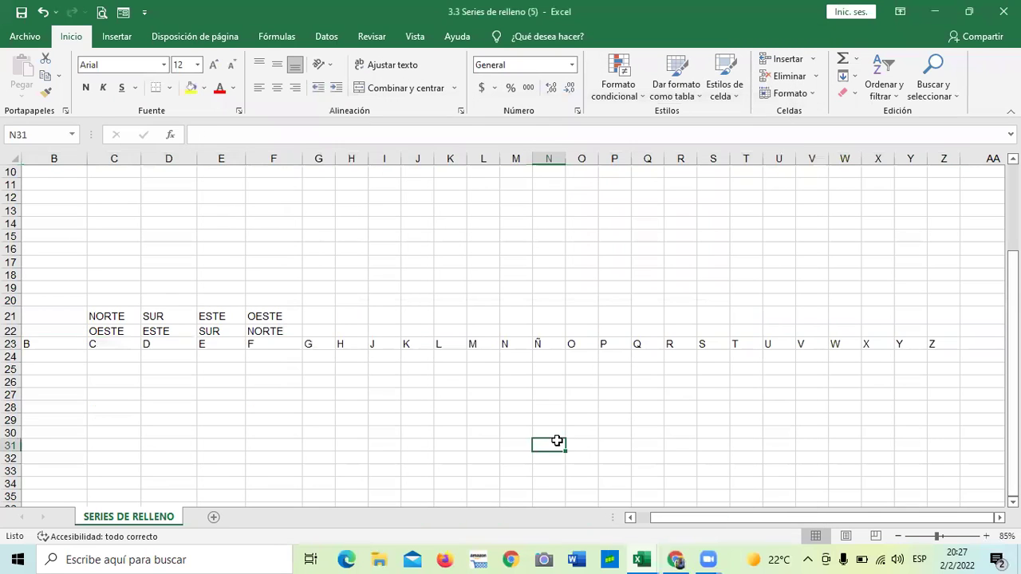
# Enter A in cell B24 and fill the alphabet series across to AA24.
pyautogui.moveTo(700, 522); pyautogui.dragTo(550, 465)
pyautogui.scroll(-1, 326, 353)
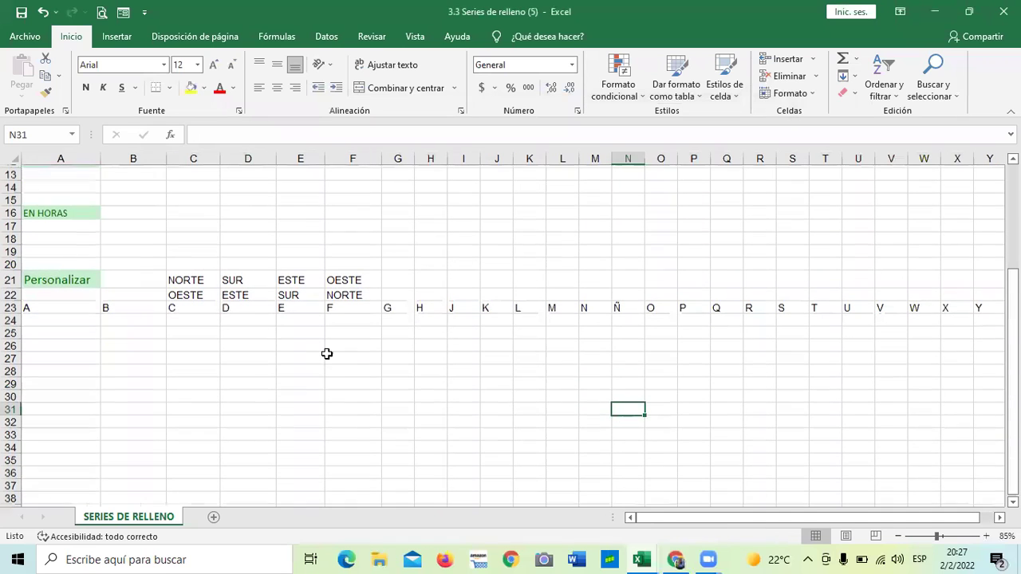
pyautogui.click(134, 329)
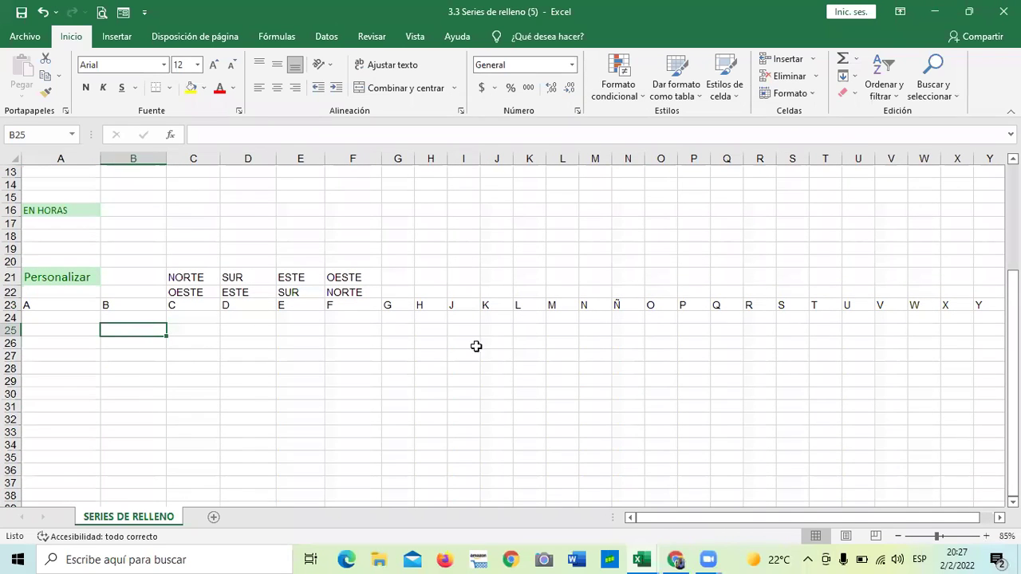
pyautogui.click(130, 319)
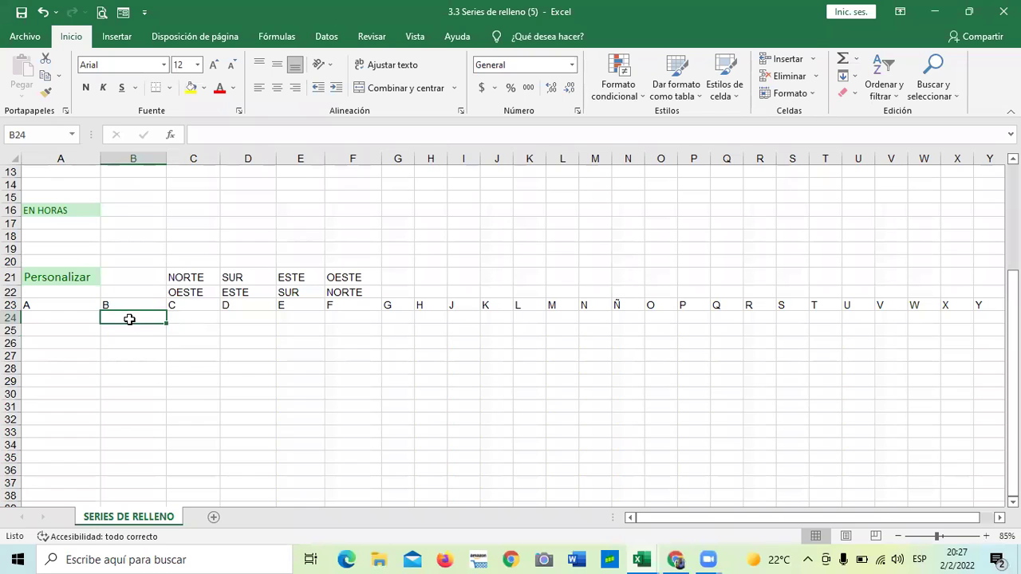
pyautogui.write('A')
pyautogui.press('Tab')
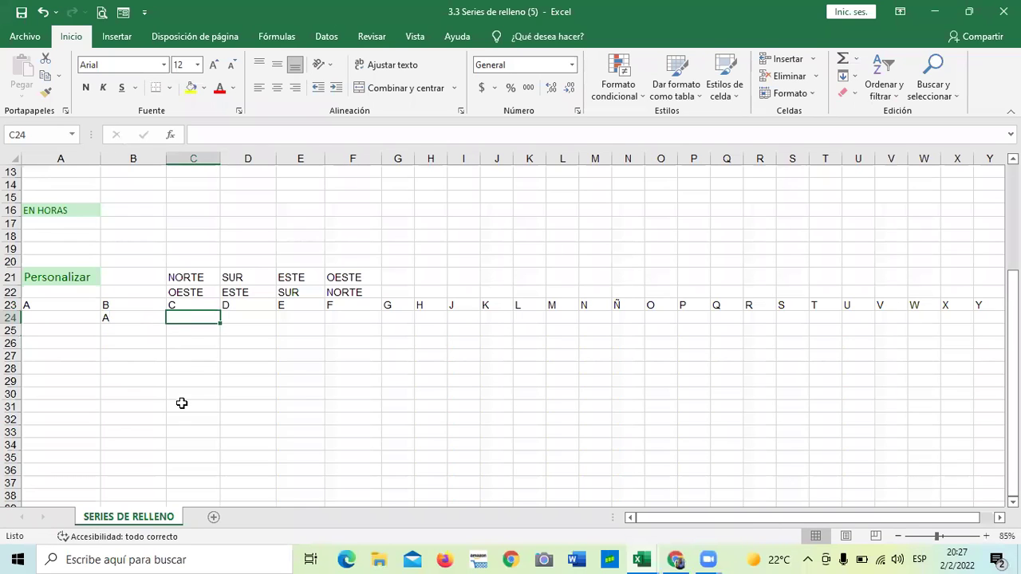
pyautogui.moveTo(182, 406); pyautogui.dragTo(182, 394)
pyautogui.click(140, 316)
pyautogui.moveTo(167, 323); pyautogui.dragTo(933, 324)
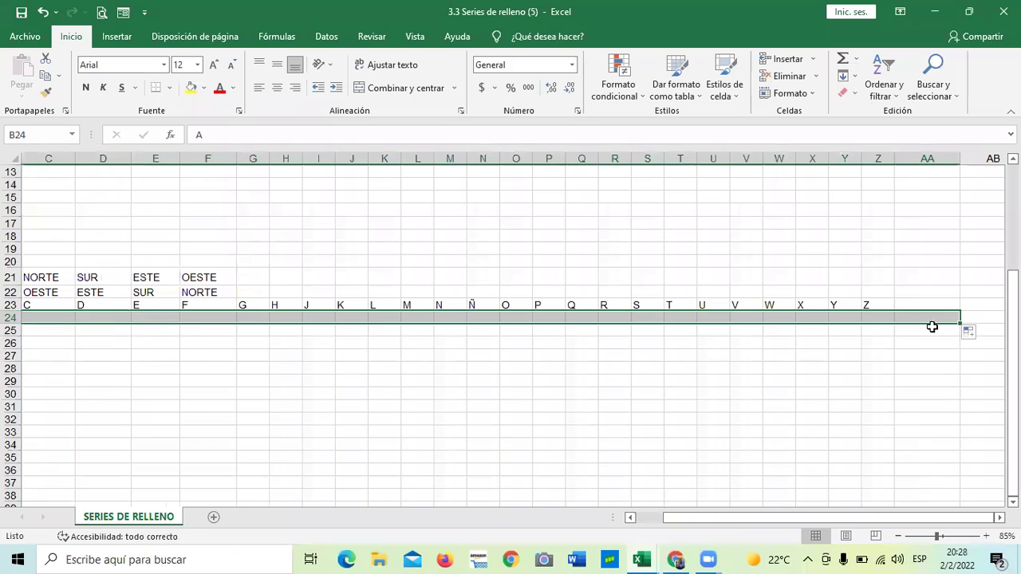
pyautogui.click(870, 378)
# Enter Z in B25 and Y in C25, and fill the reversed alphabet series across to AA25.
pyautogui.moveTo(819, 519); pyautogui.dragTo(773, 524)
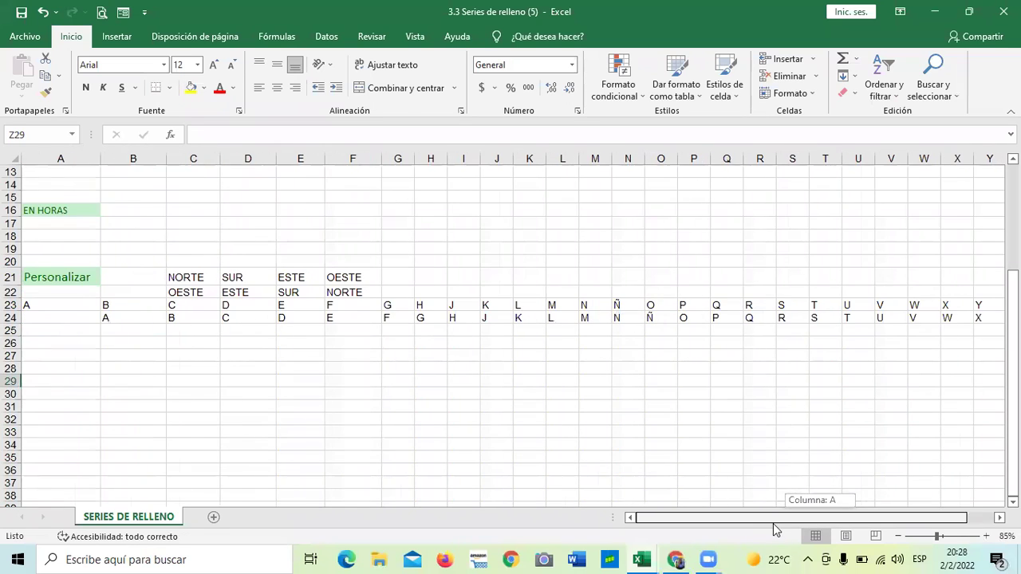
pyautogui.click(421, 401)
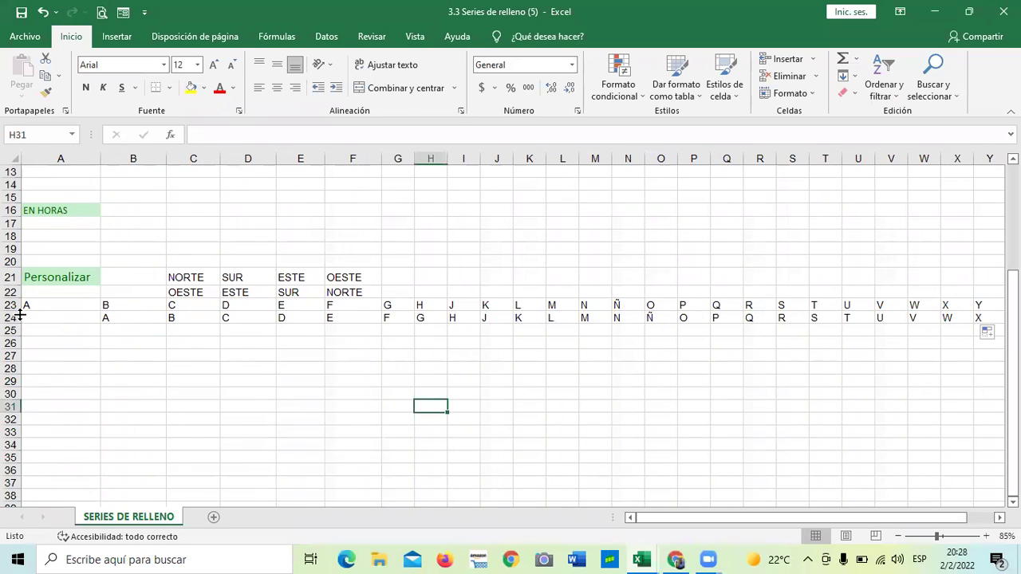
pyautogui.click(124, 325)
pyautogui.write('Z')
pyautogui.press('Tab')
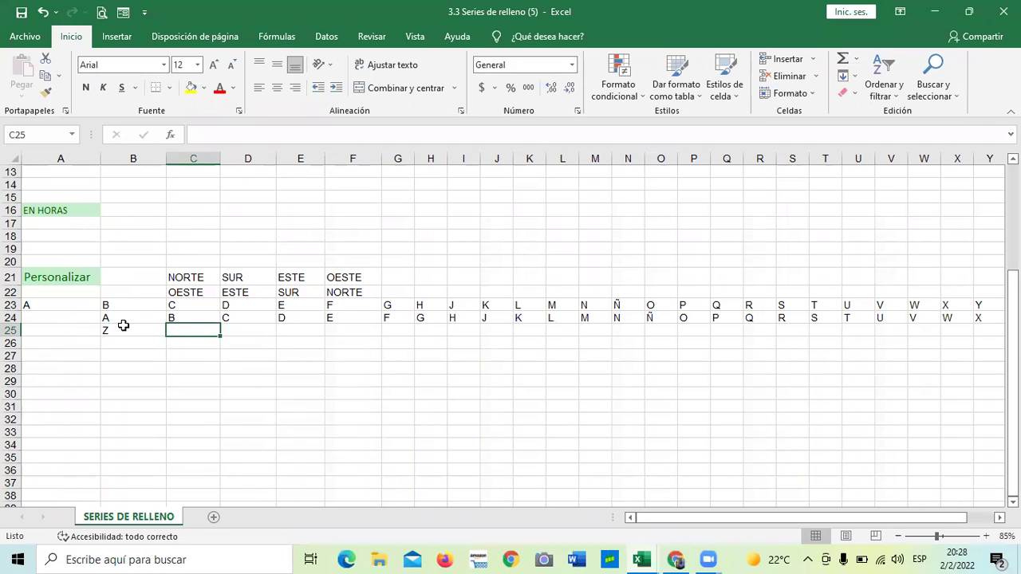
pyautogui.moveTo(686, 519); pyautogui.dragTo(639, 519)
pyautogui.write('Y')
pyautogui.click(368, 419)
pyautogui.moveTo(144, 327); pyautogui.dragTo(884, 334)
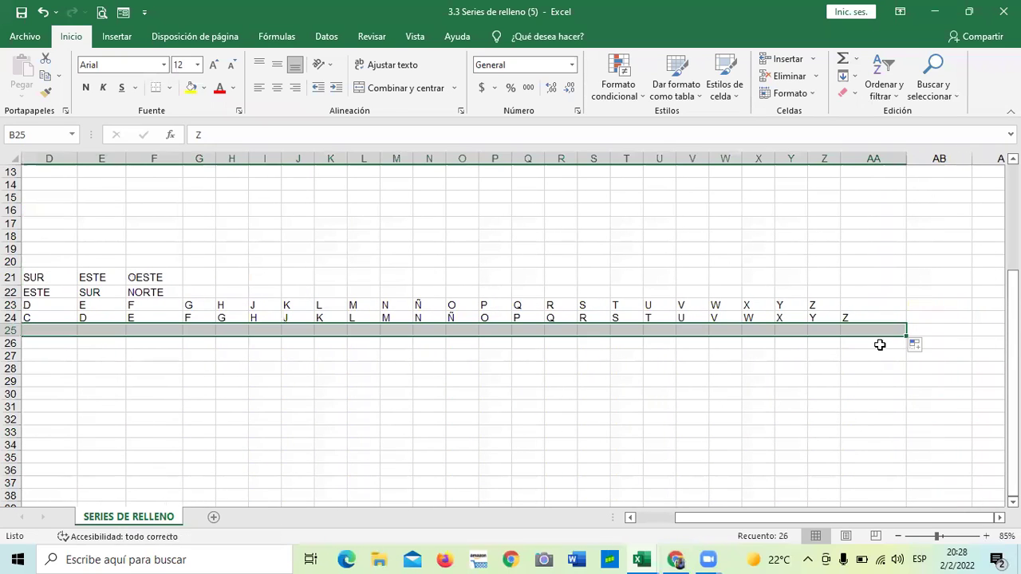
pyautogui.click(822, 417)
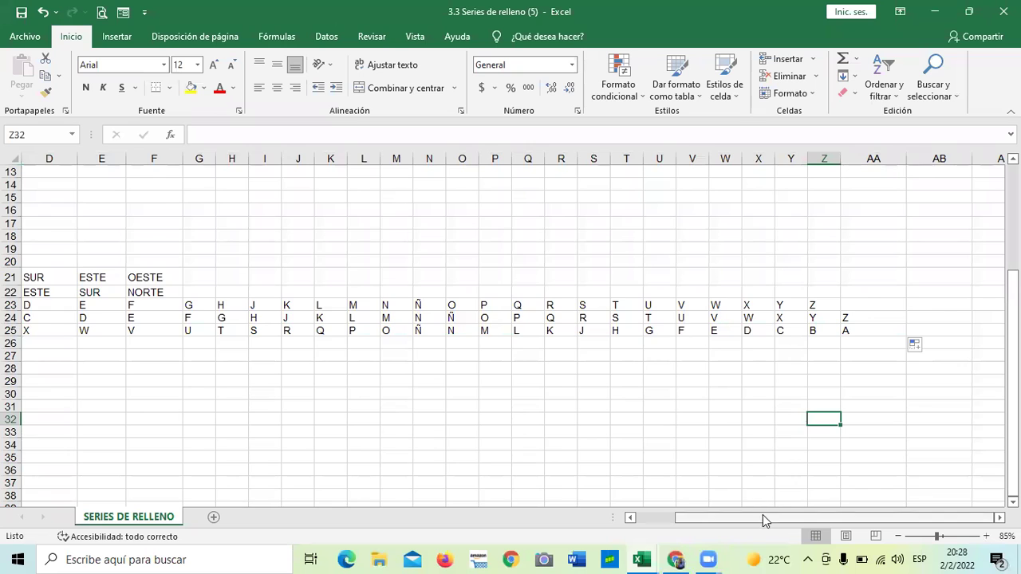
# Enter 8:00 in cell B16 beside EN HORAS and fill the hourly series across to I16.
pyautogui.moveTo(766, 519); pyautogui.dragTo(710, 517)
pyautogui.scroll(2, 349, 369)
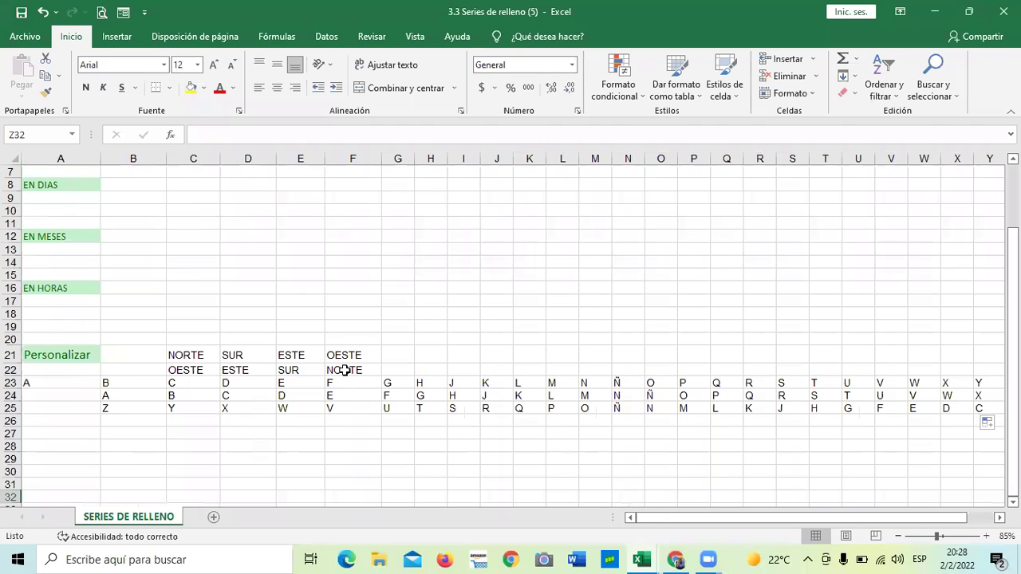
pyautogui.scroll(2, 359, 362)
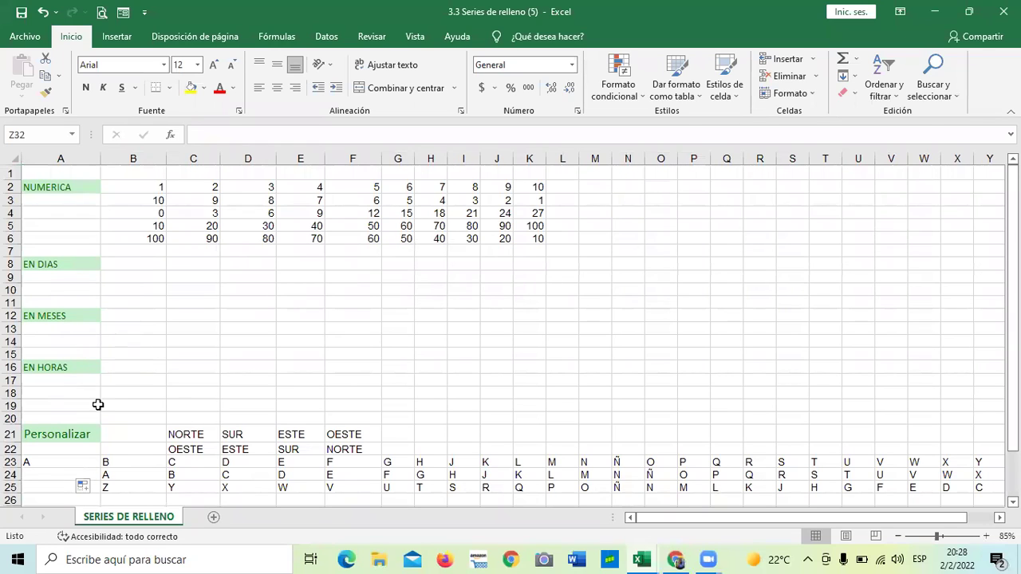
pyautogui.click(143, 363)
pyautogui.write('8')
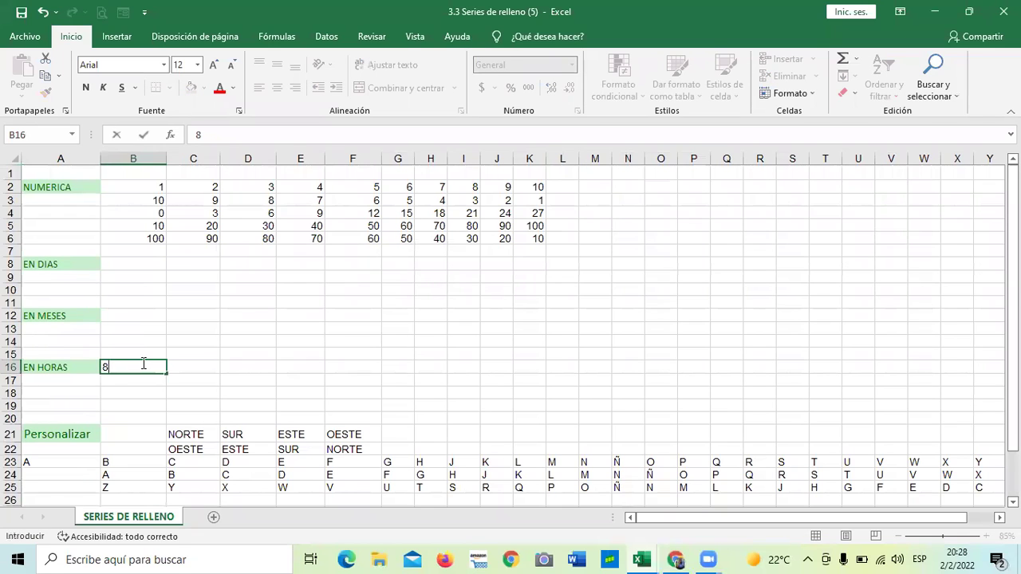
pyautogui.write(':00')
pyautogui.press('Tab')
pyautogui.click(351, 354)
pyautogui.click(155, 367)
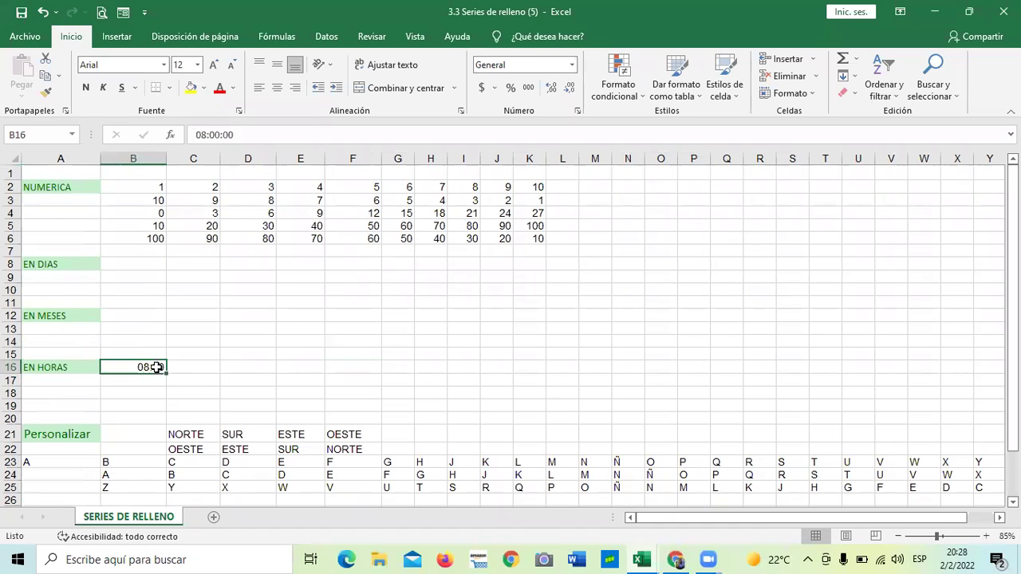
pyautogui.moveTo(169, 373); pyautogui.dragTo(506, 376)
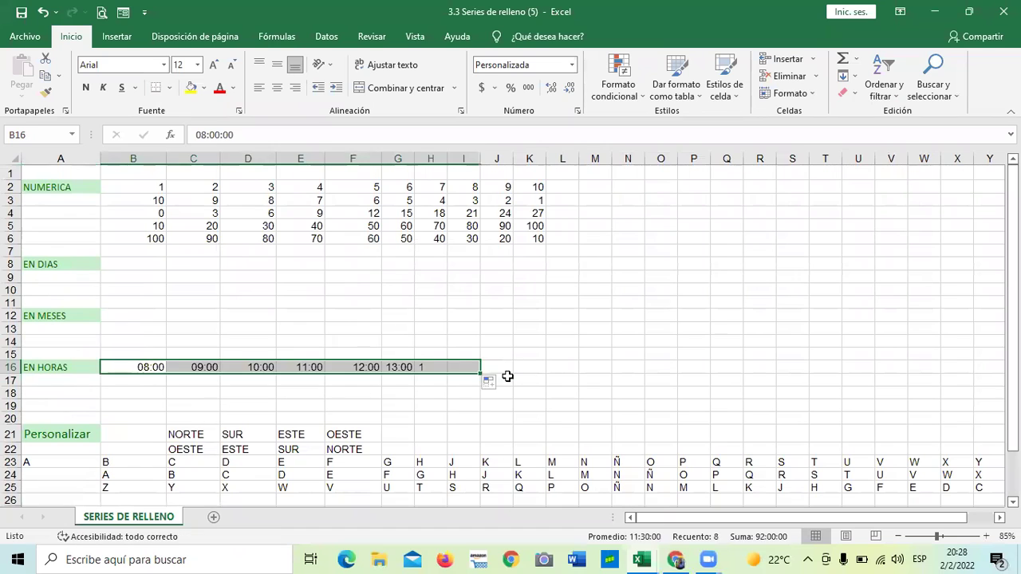
pyautogui.click(554, 367)
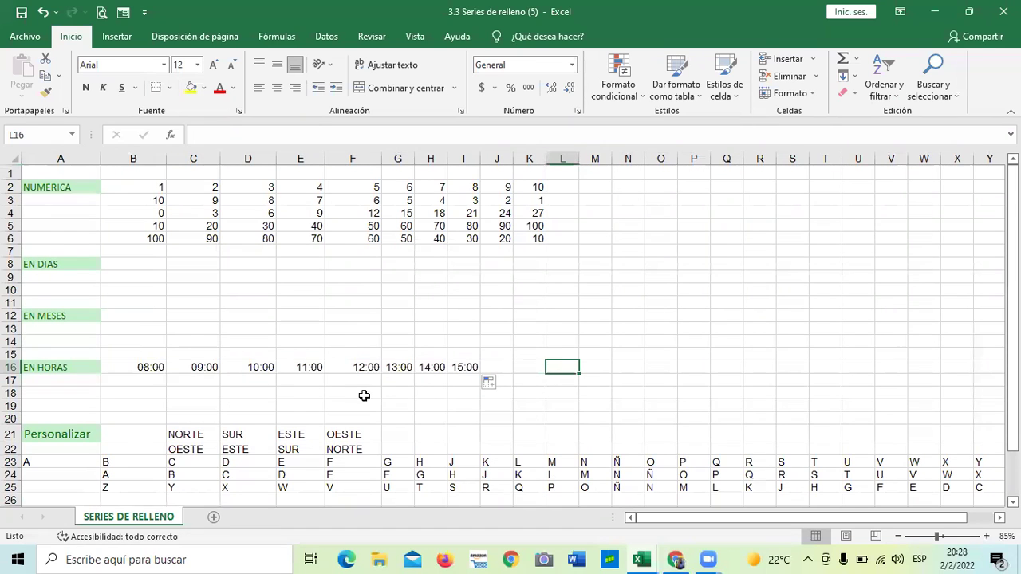
# Clear the hourly series from C16 to I16, keeping only the starting time in B16.
pyautogui.moveTo(211, 368); pyautogui.dragTo(463, 375)
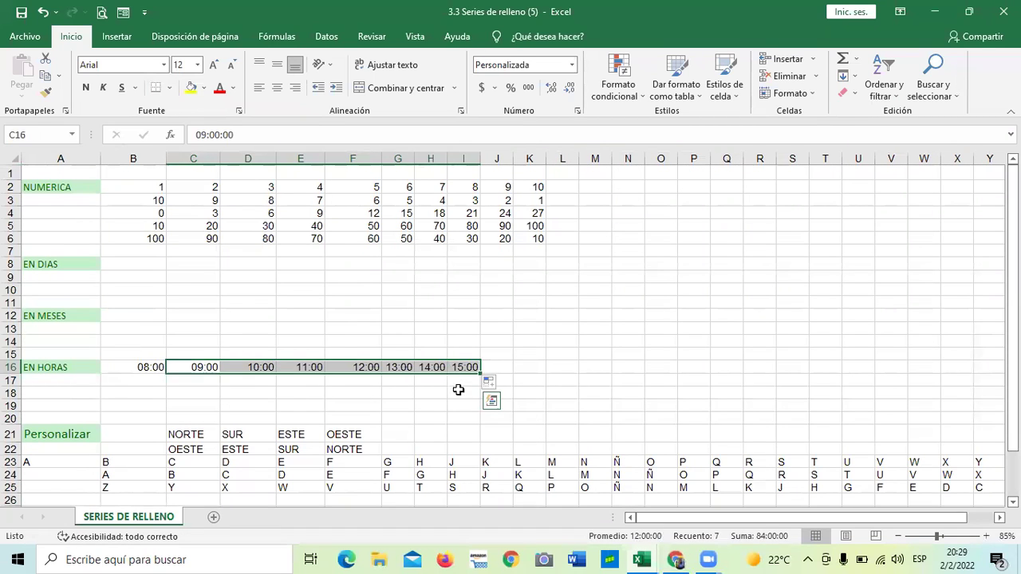
pyautogui.press('BackSpace')
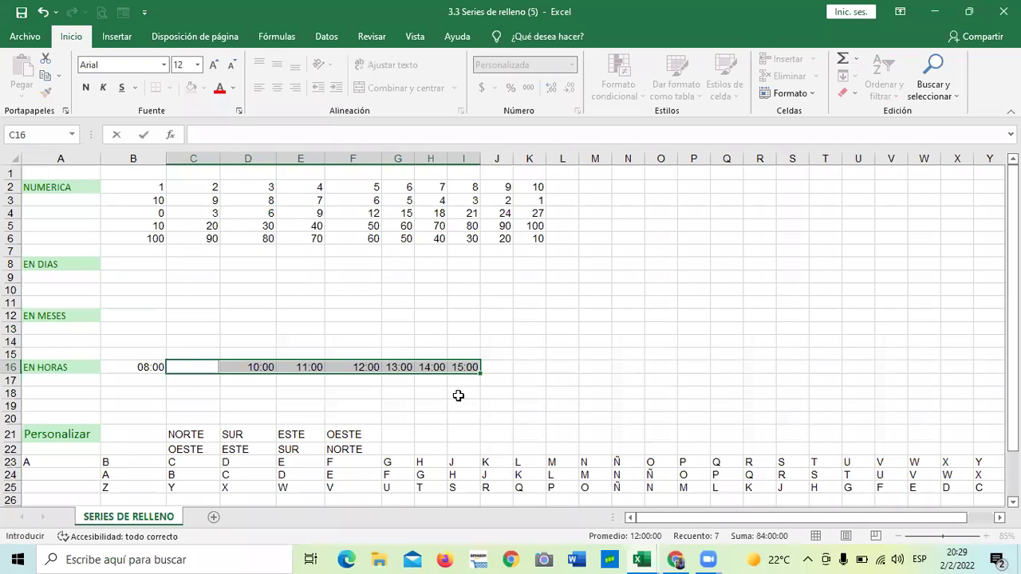
pyautogui.click(518, 403)
pyautogui.moveTo(228, 367); pyautogui.dragTo(463, 367)
pyautogui.press('Delete')
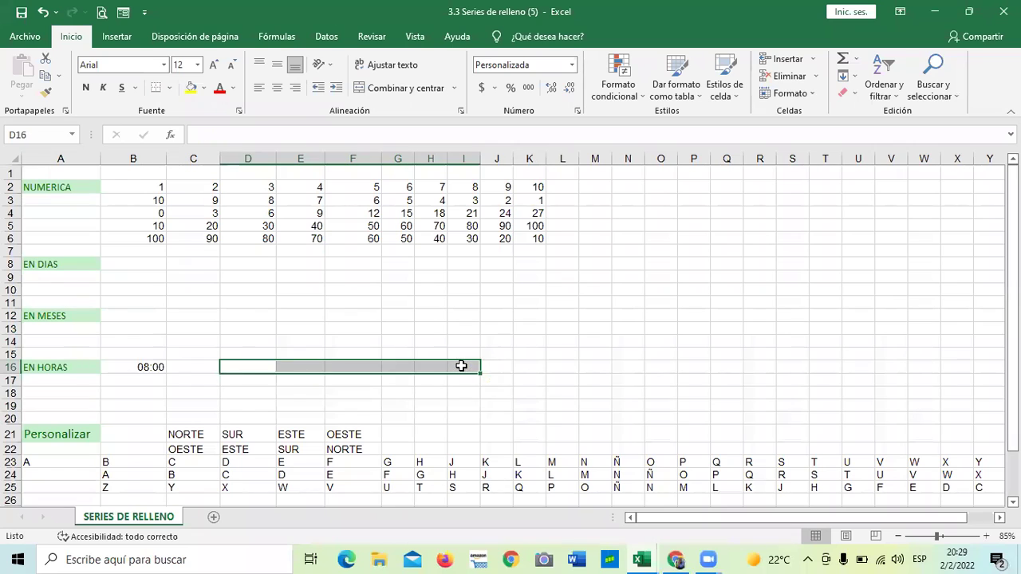
pyautogui.click(558, 342)
# Enter 8:10 in cell C16 and fill the ten-minute time series from B16:C16 across to O16.
pyautogui.click(179, 367)
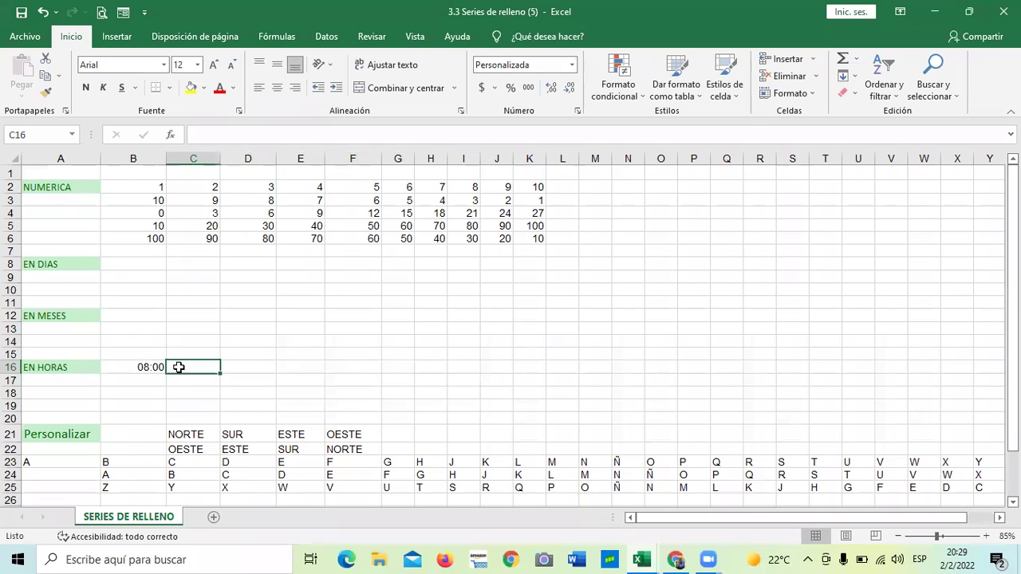
pyautogui.write('8:10')
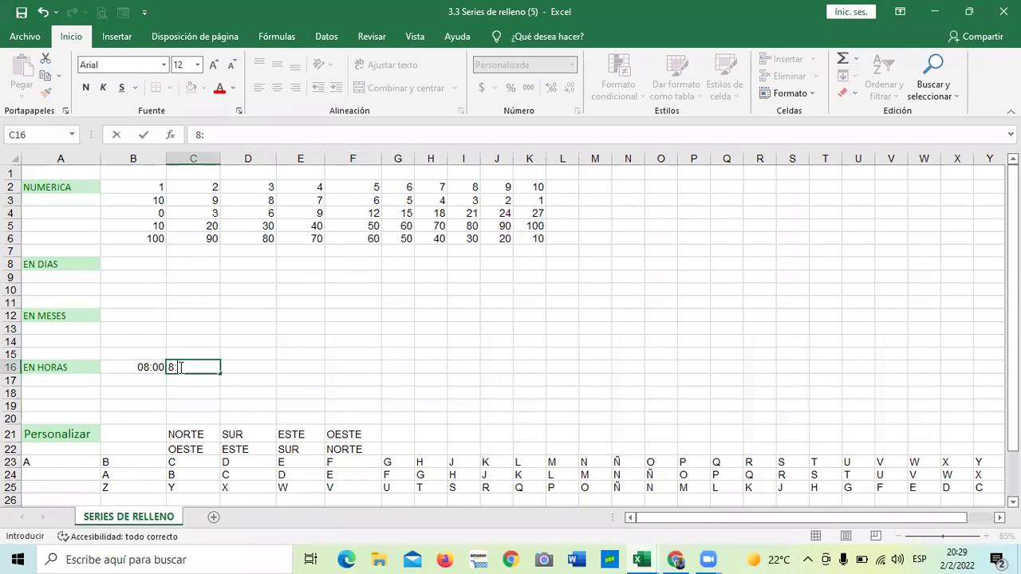
pyautogui.click(267, 384)
pyautogui.moveTo(146, 365); pyautogui.dragTo(679, 346)
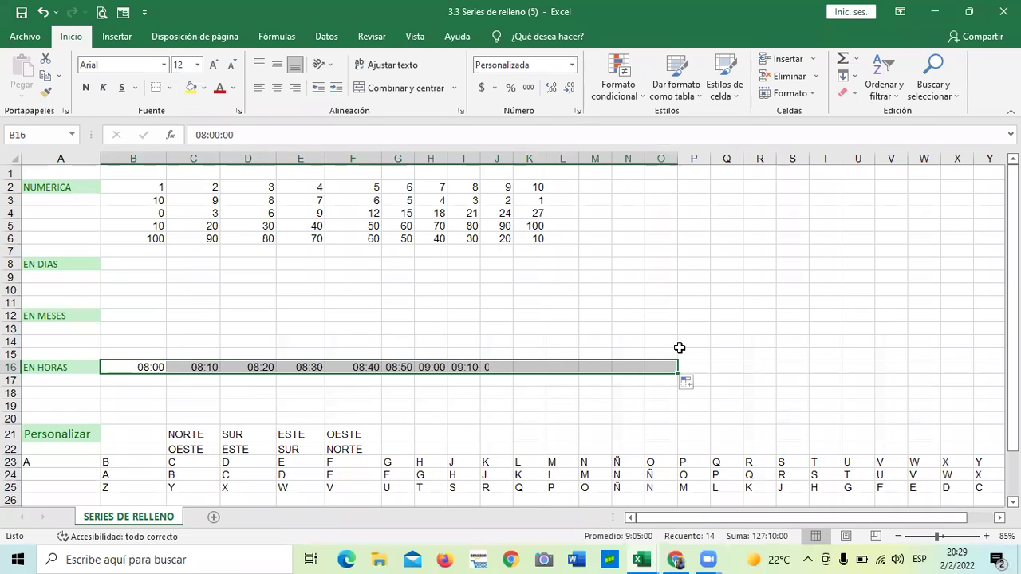
pyautogui.click(721, 310)
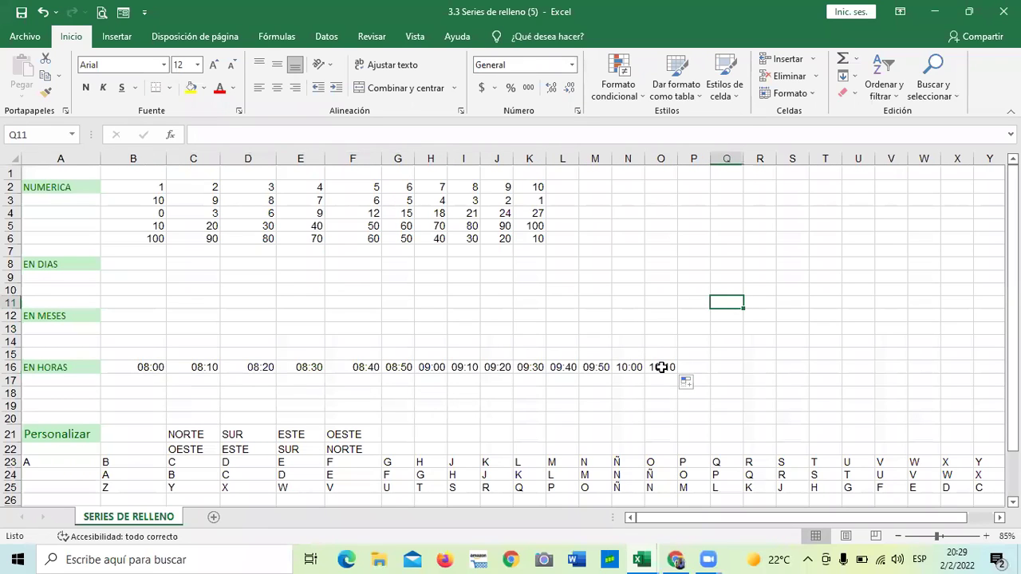
pyautogui.click(473, 414)
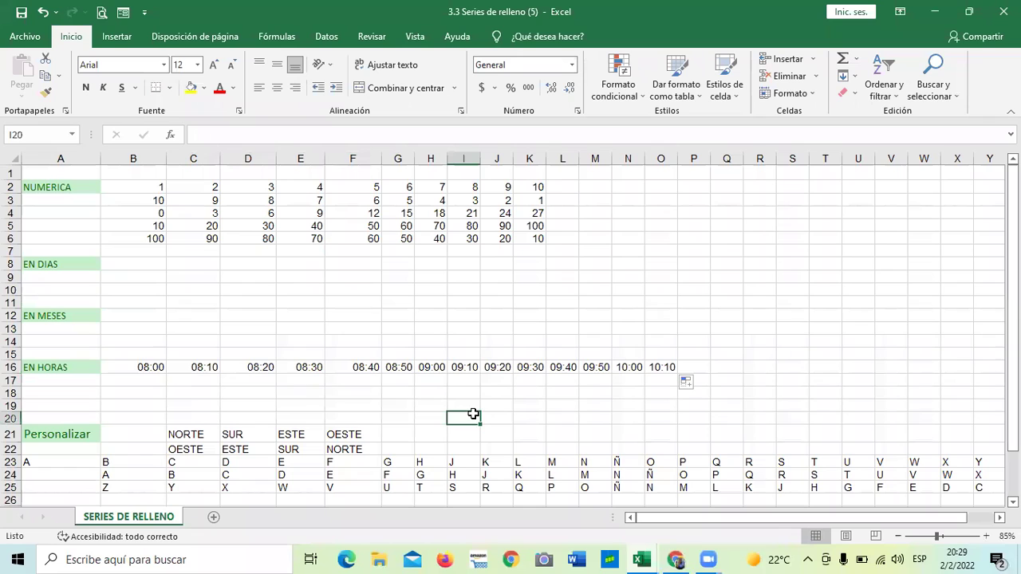
# Enter ENERO in cell B12 beside EN MESES and fill the month series across to M12.
pyautogui.click(126, 315)
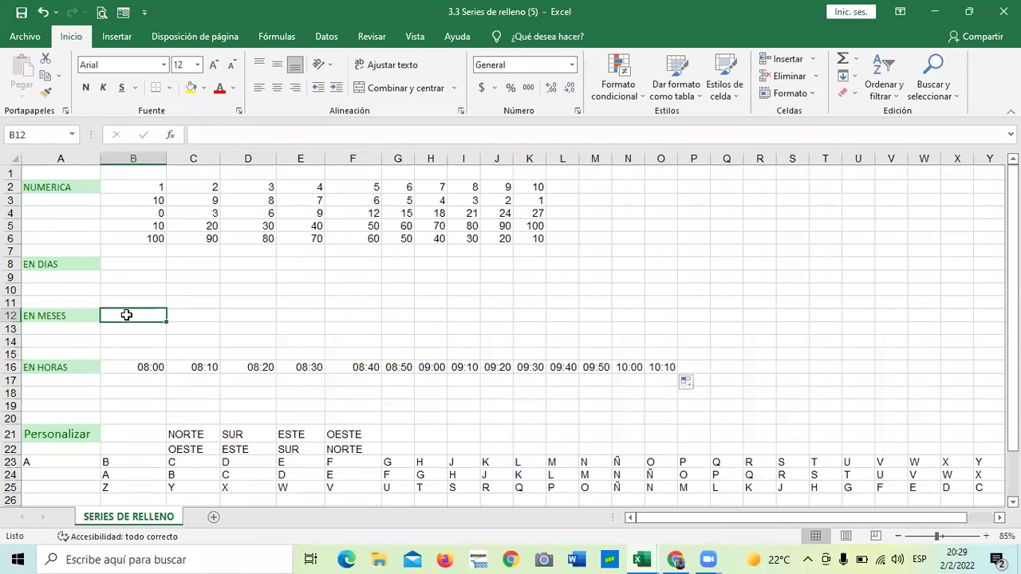
pyautogui.write('ENERO')
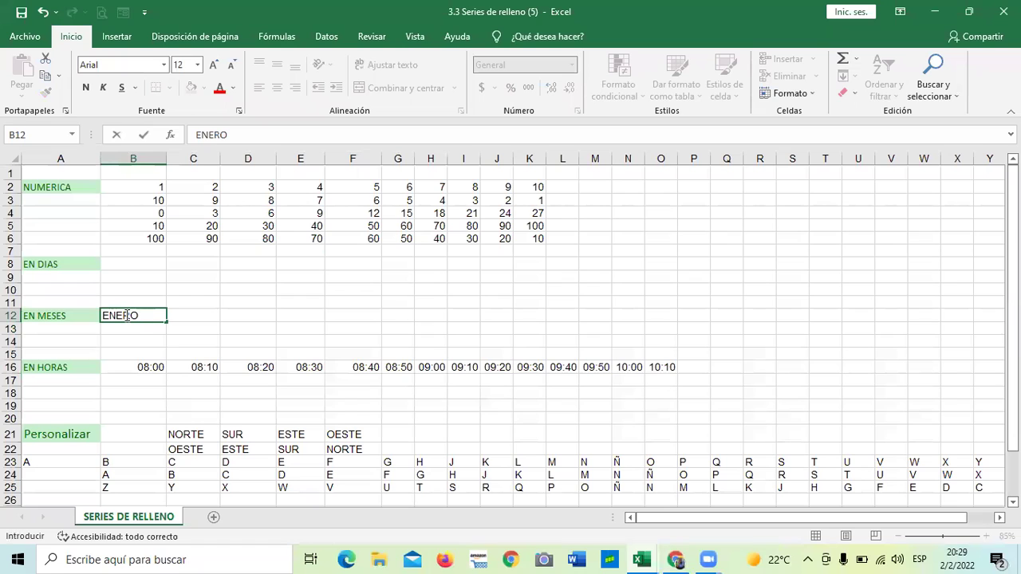
pyautogui.press('Tab')
pyautogui.click(119, 313)
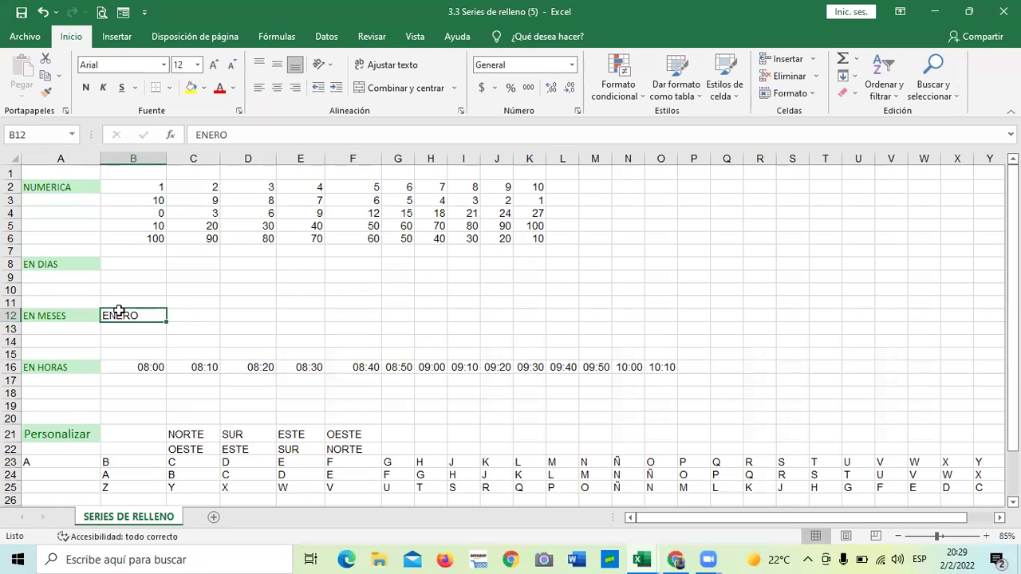
pyautogui.moveTo(165, 321); pyautogui.dragTo(609, 326)
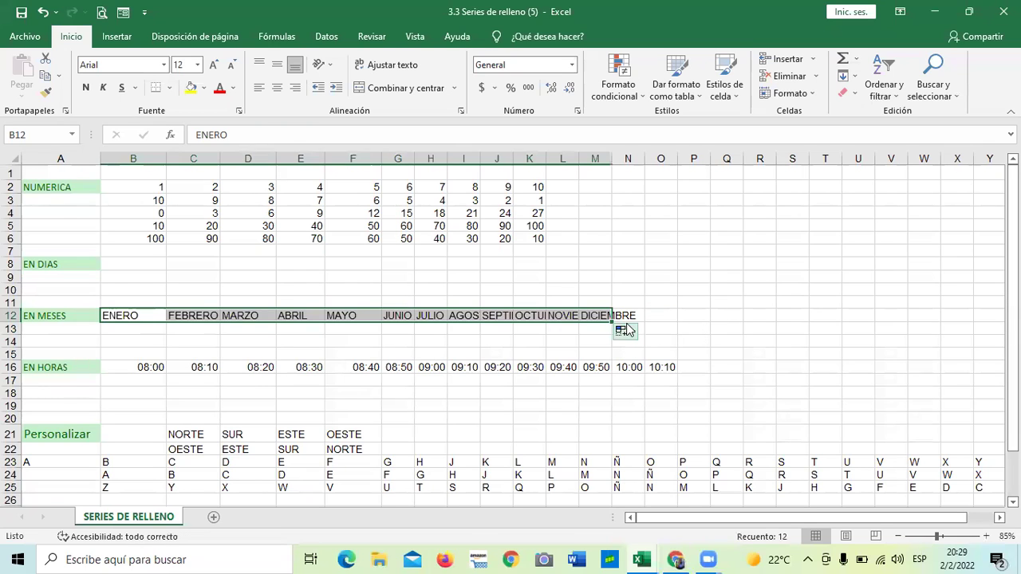
pyautogui.click(691, 327)
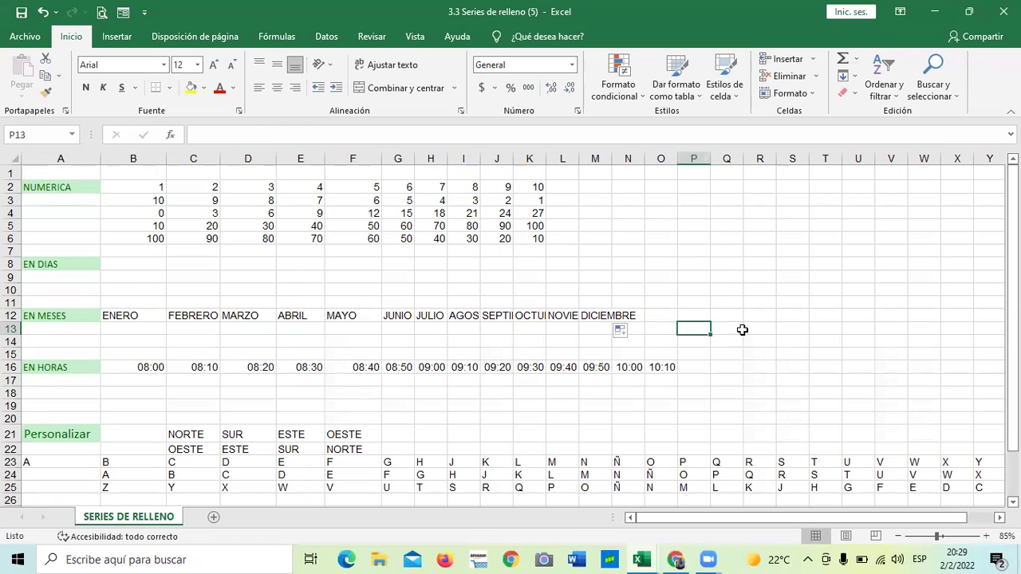
pyautogui.click(822, 292)
# Enter DICIEMBRE in B13 and NOVIEMBRE in C13, and fill the reversed month series across to N13.
pyautogui.click(145, 330)
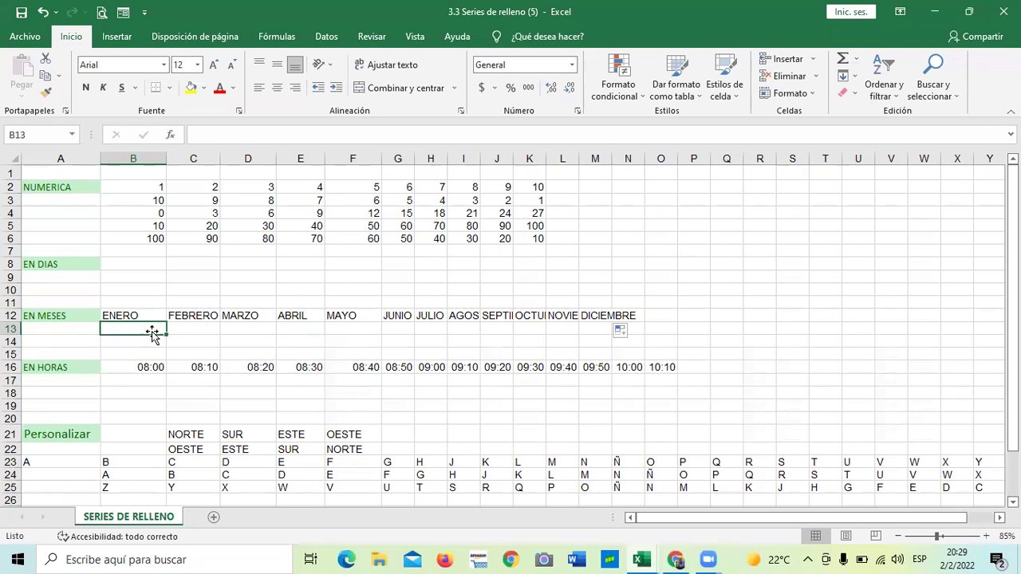
pyautogui.write('DIEMBRE')
pyautogui.press('BackSpace')
pyautogui.press('BackSpace')
pyautogui.press('BackSpace')
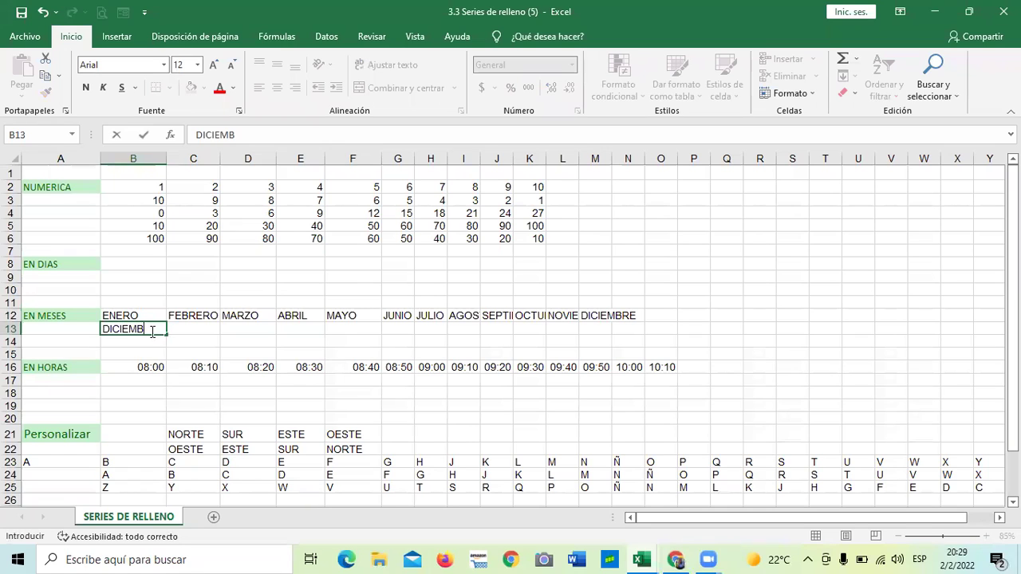
pyautogui.press('Tab')
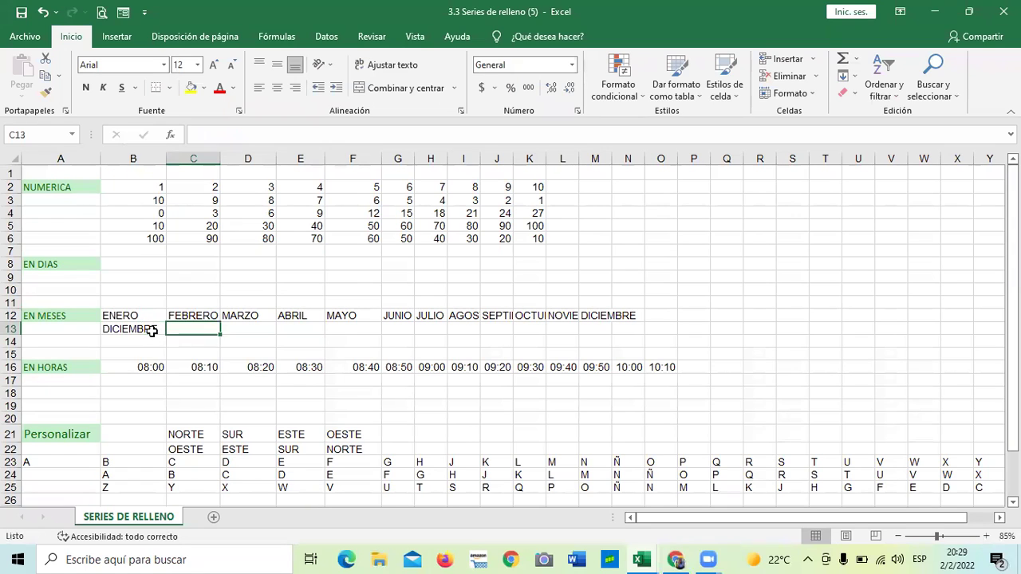
pyautogui.write('NOVIEMBRE')
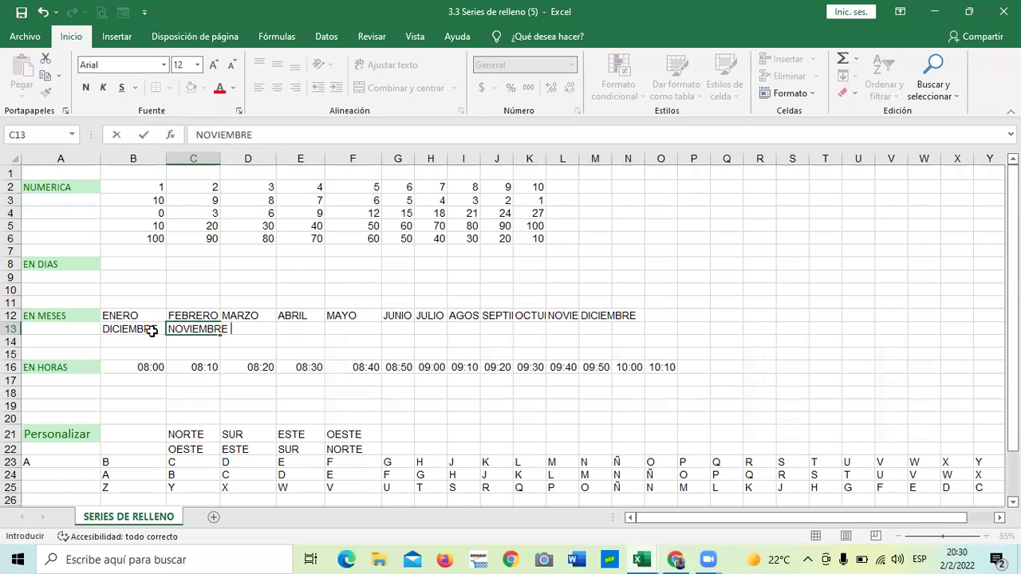
pyautogui.press('Return')
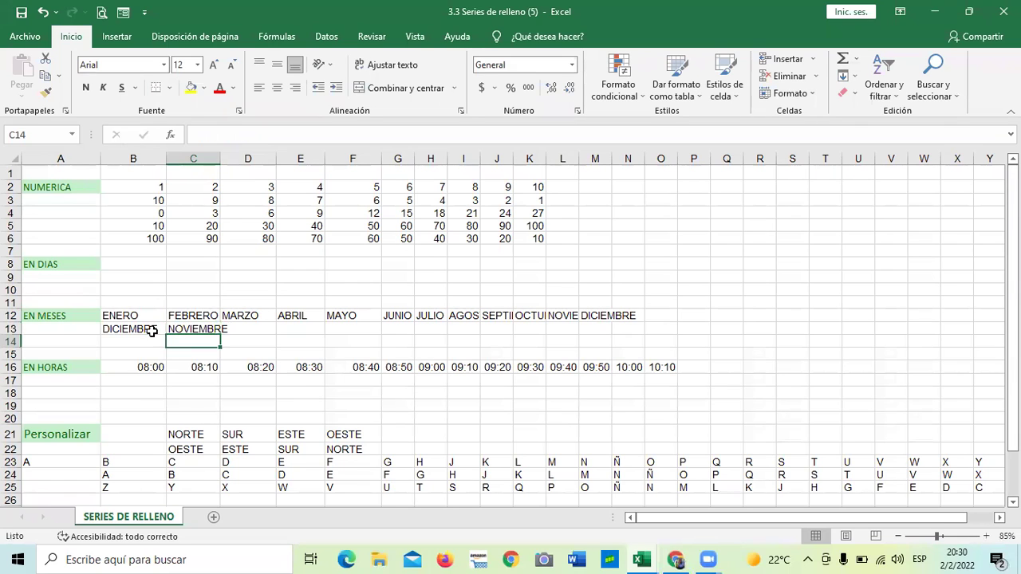
pyautogui.click(287, 343)
pyautogui.moveTo(154, 327); pyautogui.dragTo(639, 348)
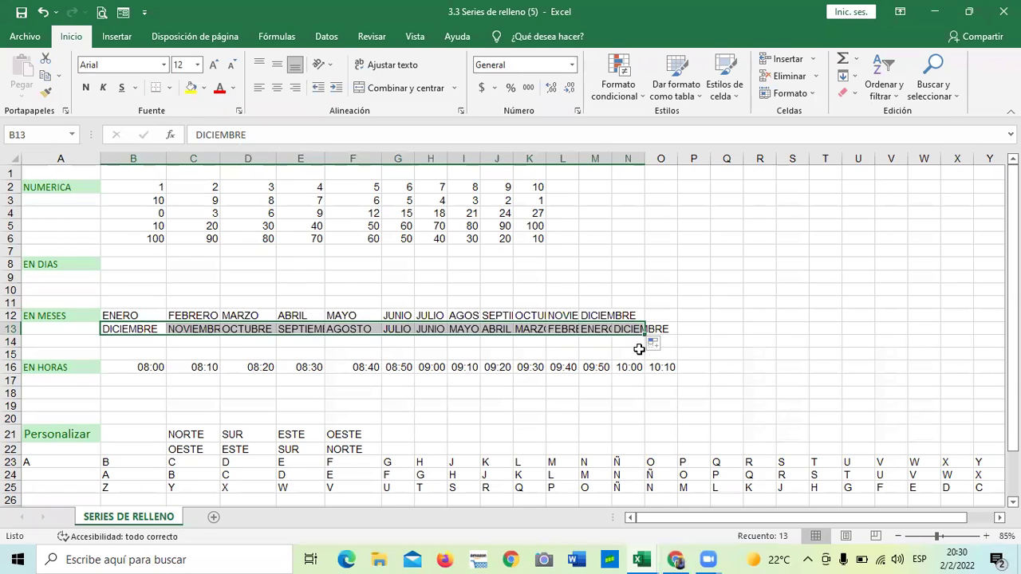
pyautogui.click(736, 372)
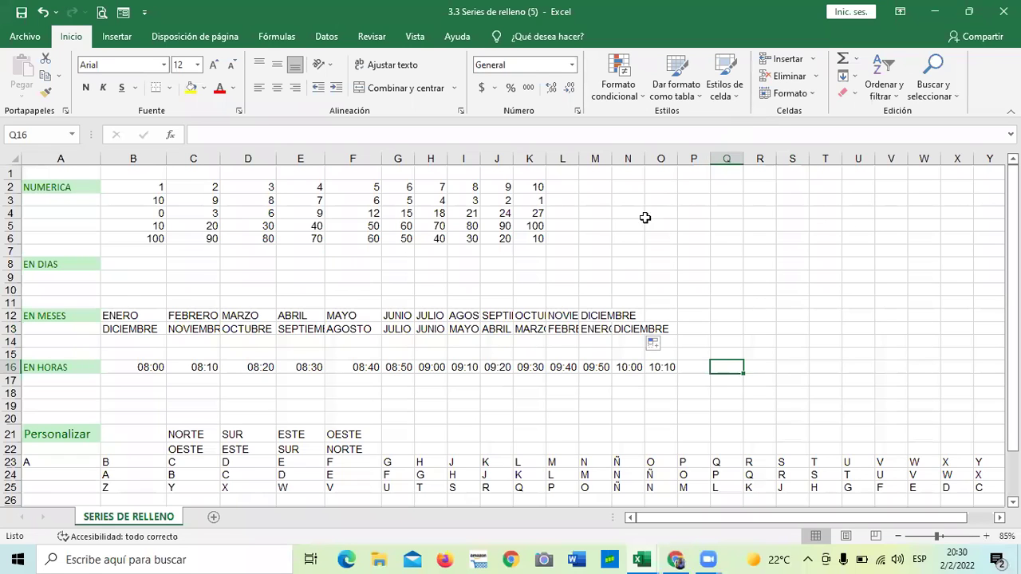
# Select the alphabet in A23:Z23 and open the custom lists editor from Excel's advanced options.
pyautogui.scroll(-1, 646, 219)
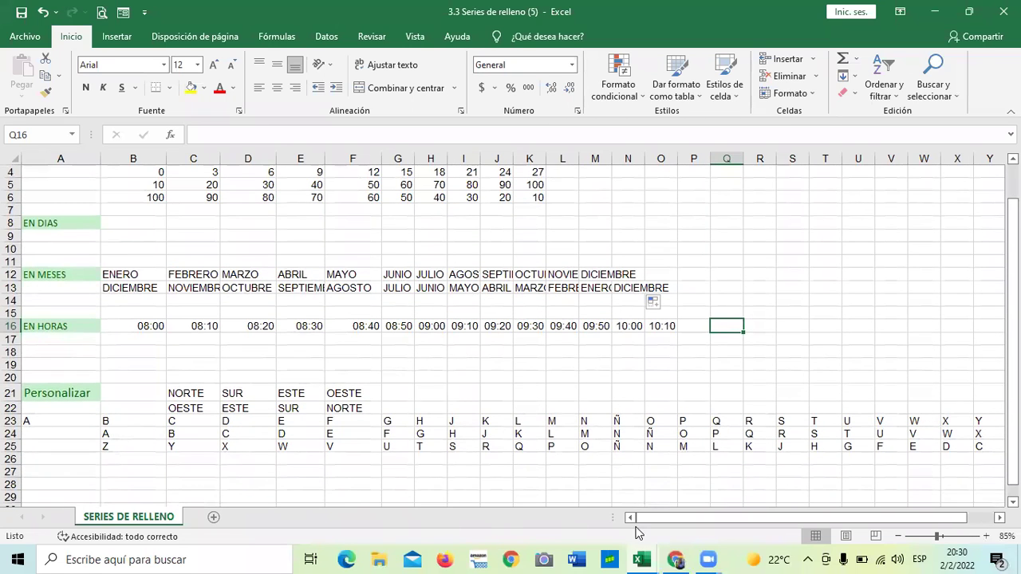
pyautogui.scroll(-1, 319, 435)
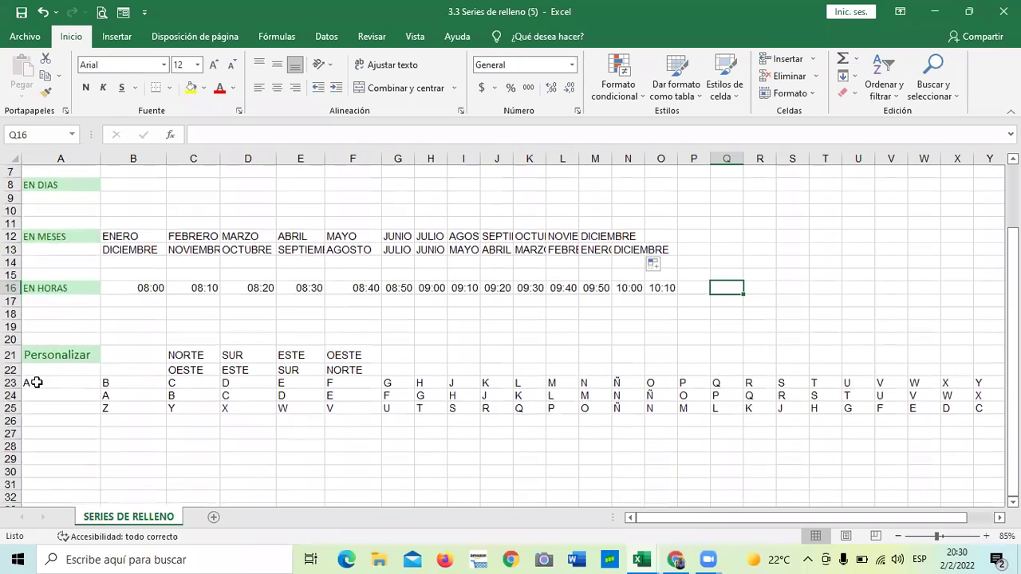
pyautogui.click(69, 384)
pyautogui.moveTo(69, 384); pyautogui.dragTo(820, 392)
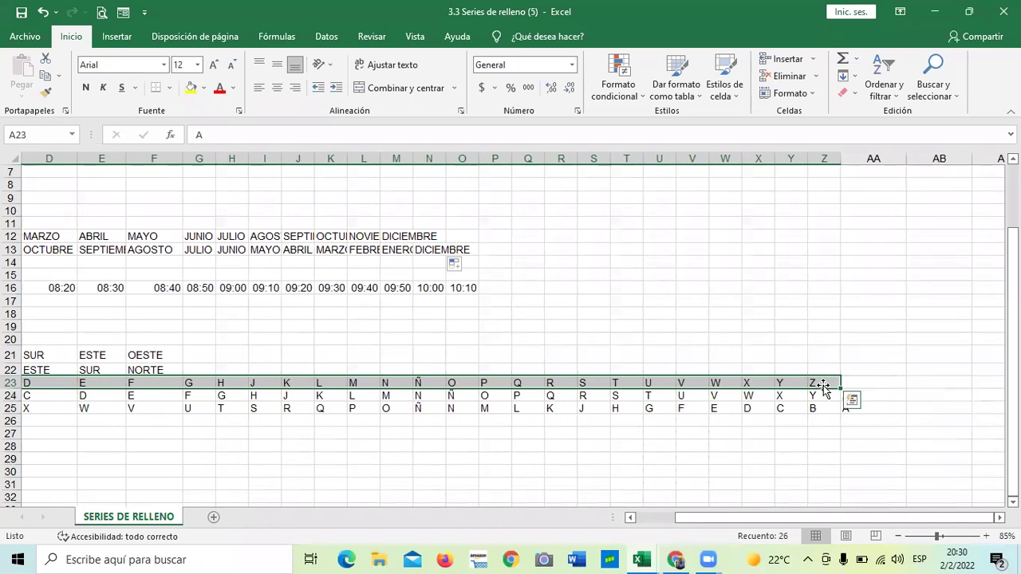
pyautogui.click(24, 37)
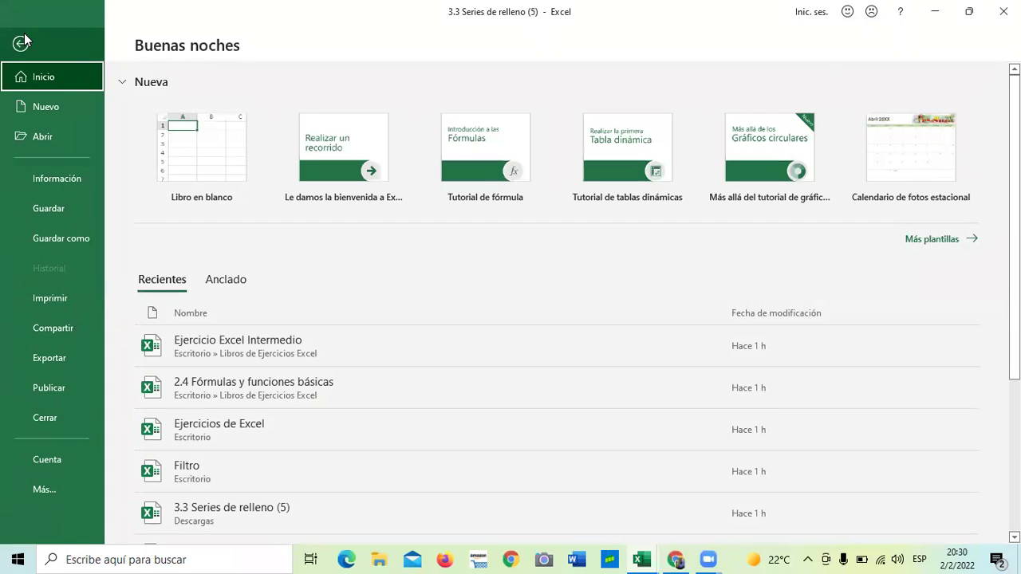
pyautogui.click(76, 493)
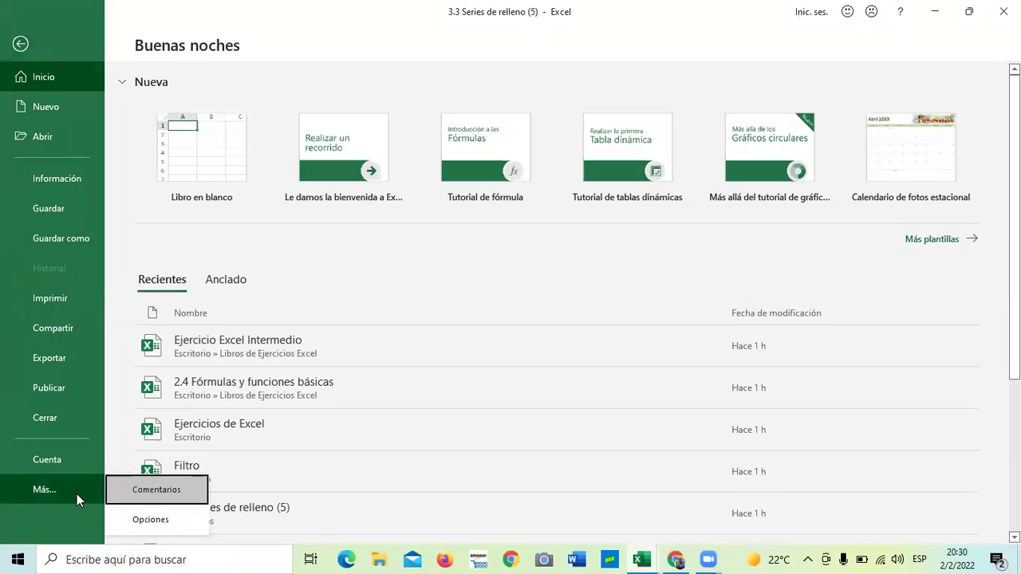
pyautogui.click(181, 520)
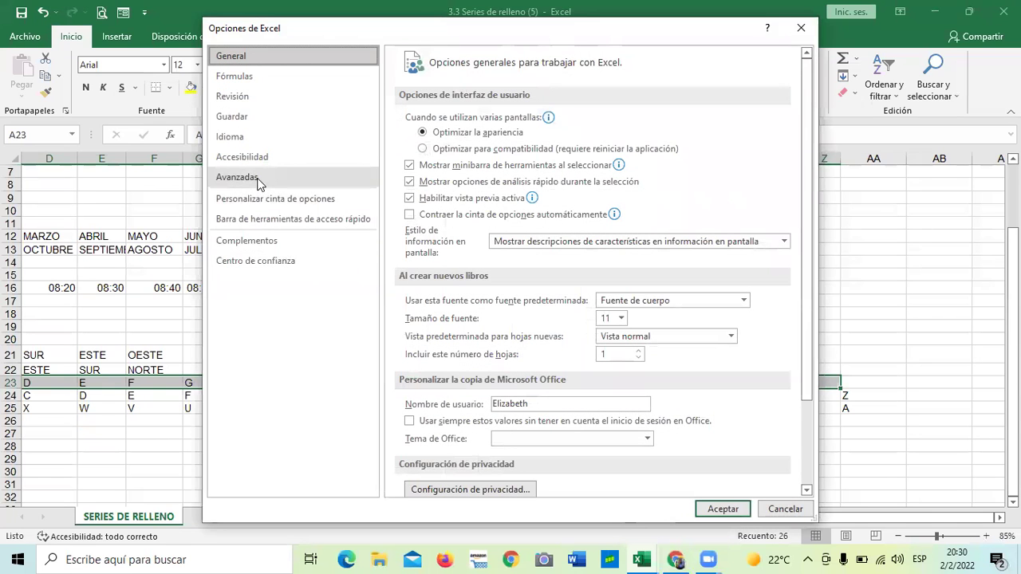
pyautogui.click(258, 180)
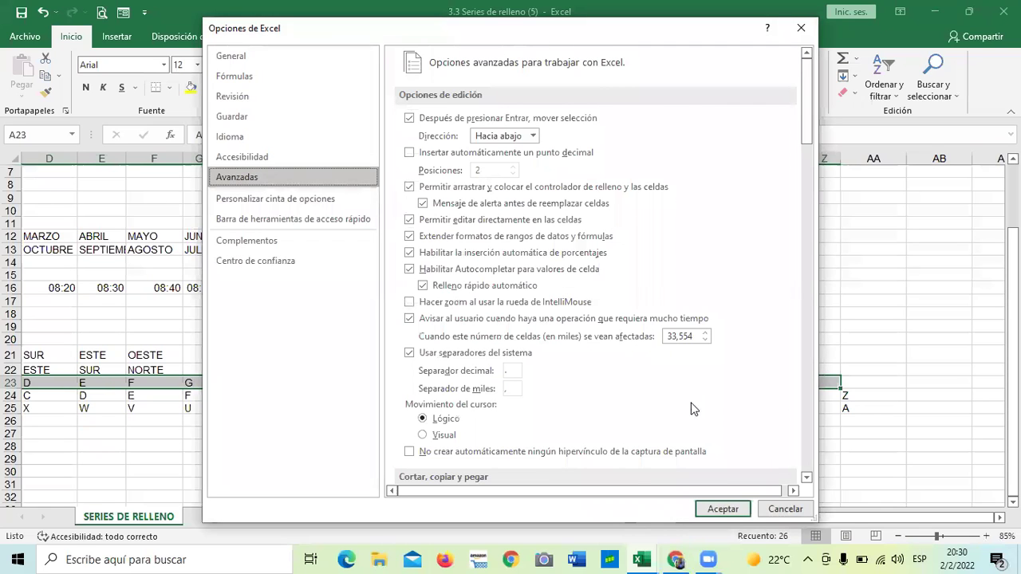
pyautogui.moveTo(808, 121); pyautogui.dragTo(786, 417)
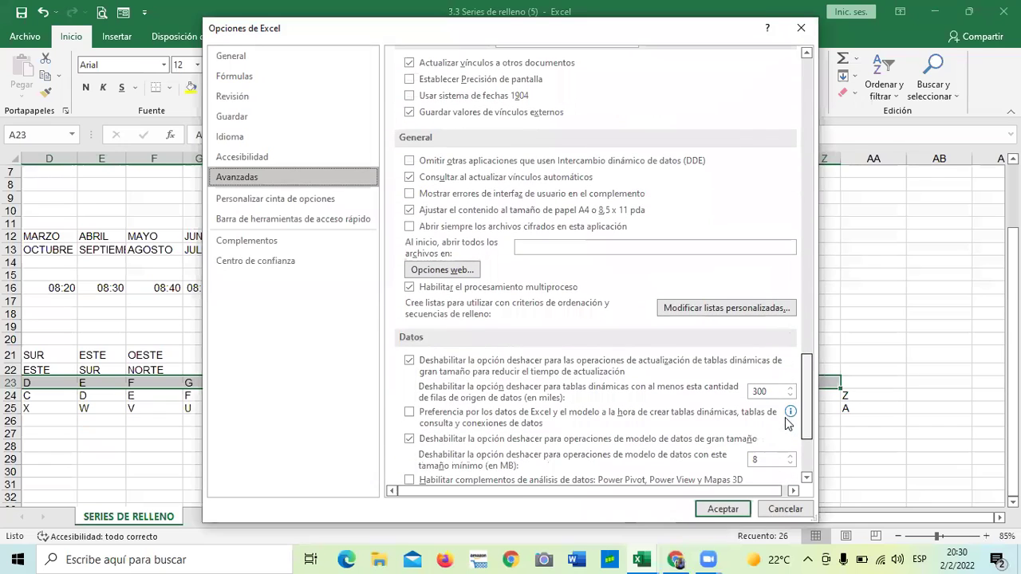
pyautogui.click(726, 309)
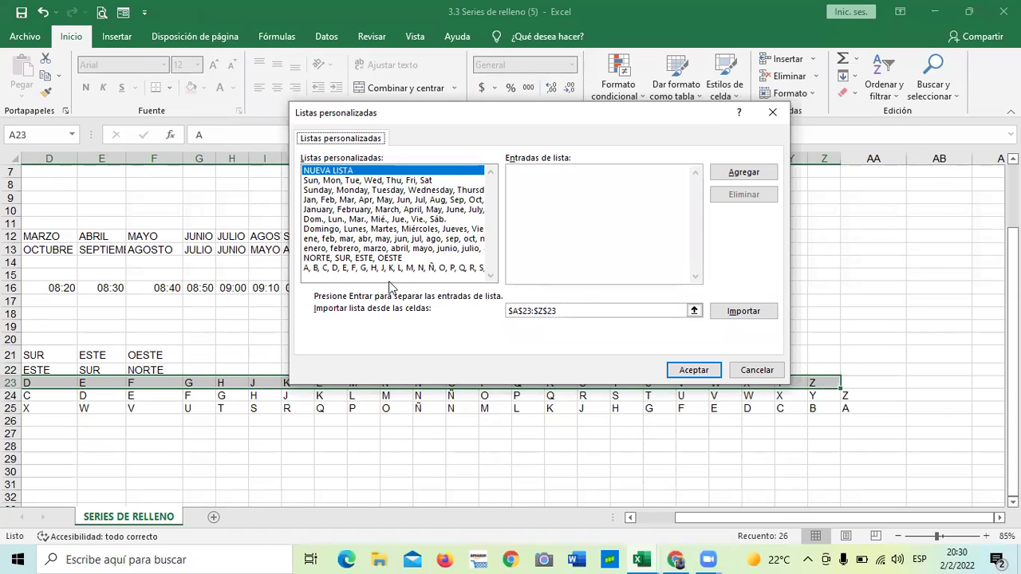
# Examine the entries of the alphabet, compass direction and month custom lists, and cancel both dialogs.
pyautogui.click(350, 269)
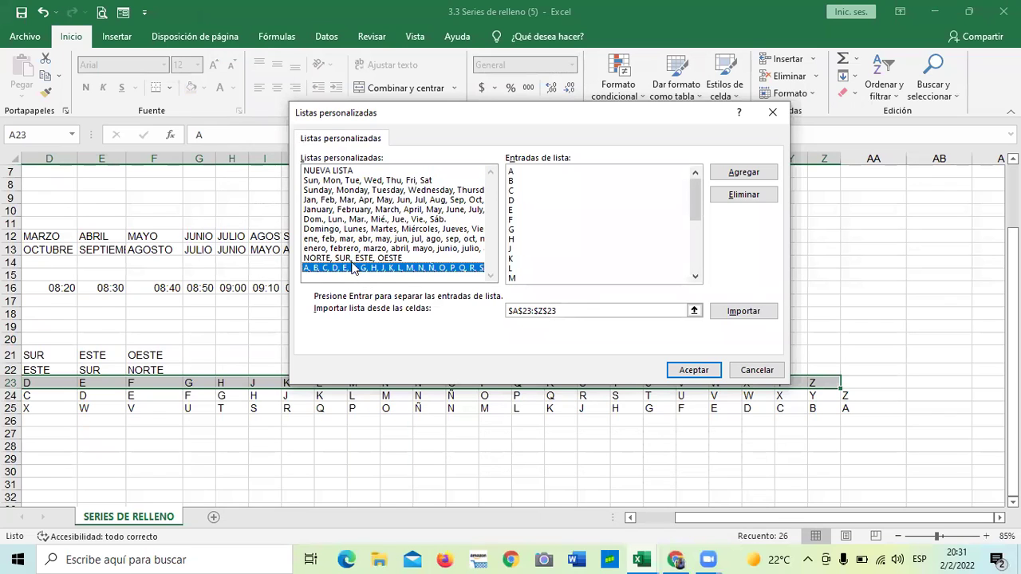
pyautogui.click(352, 259)
pyautogui.click(362, 268)
pyautogui.click(363, 259)
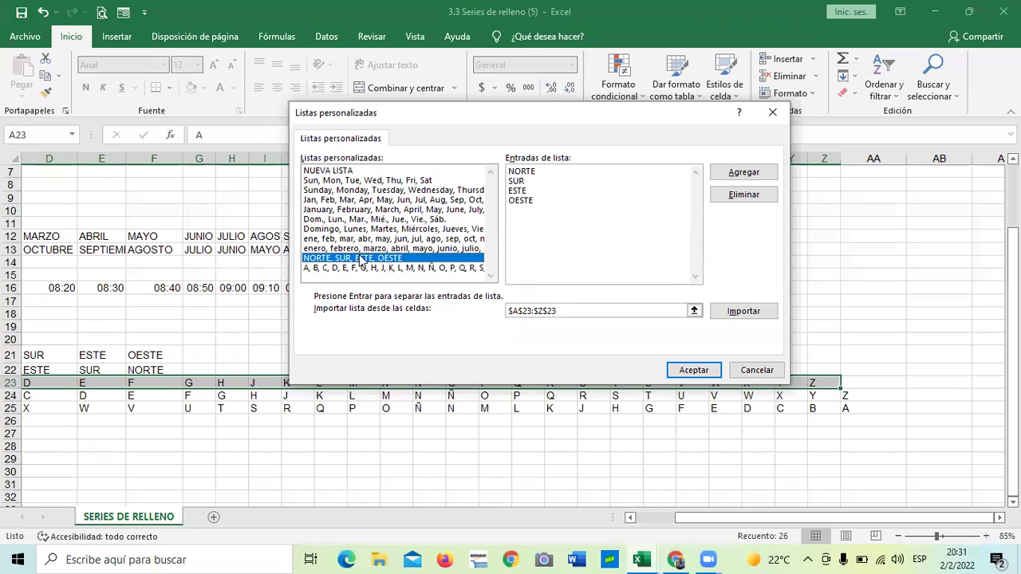
pyautogui.click(365, 249)
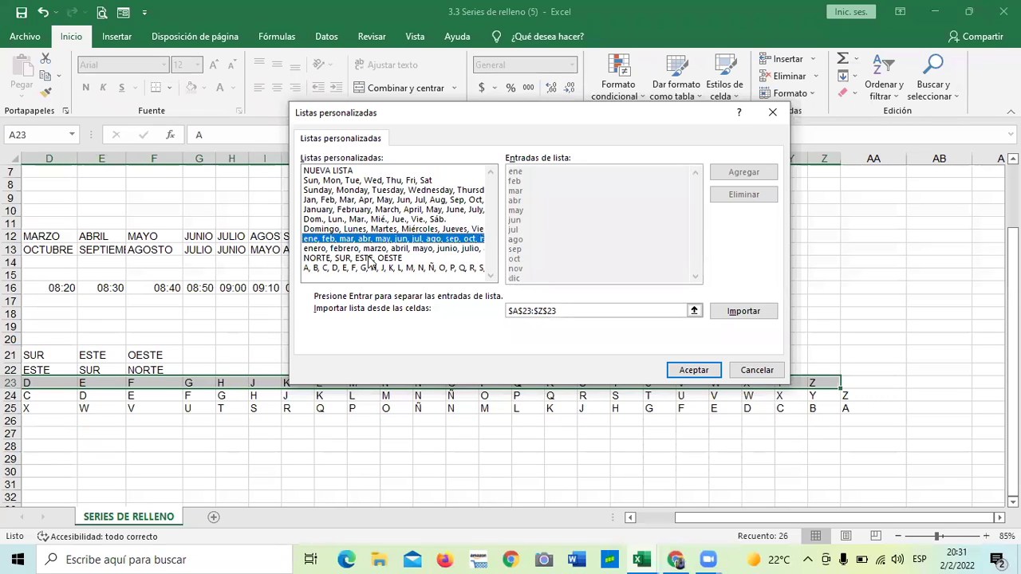
pyautogui.click(367, 268)
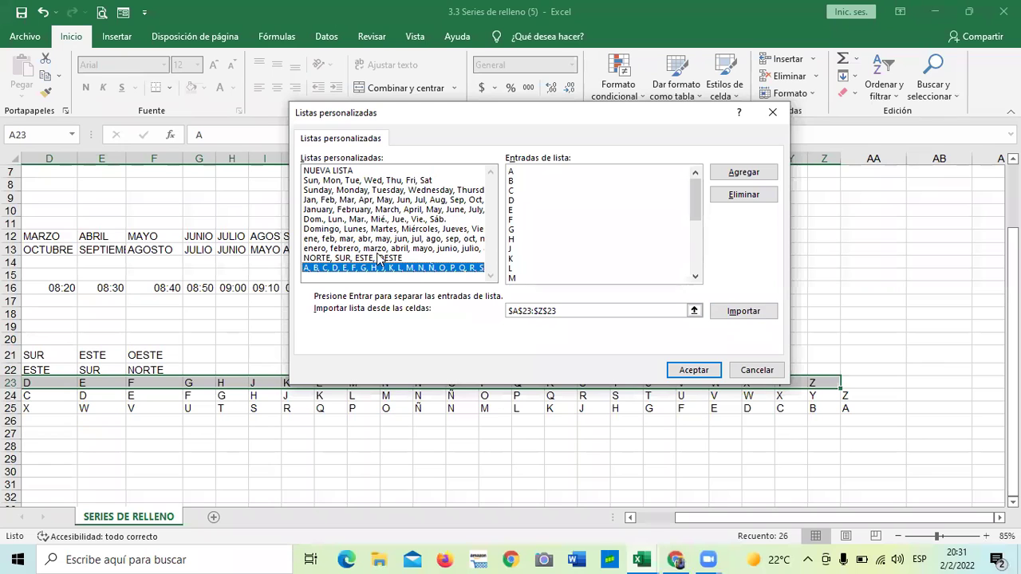
pyautogui.click(754, 370)
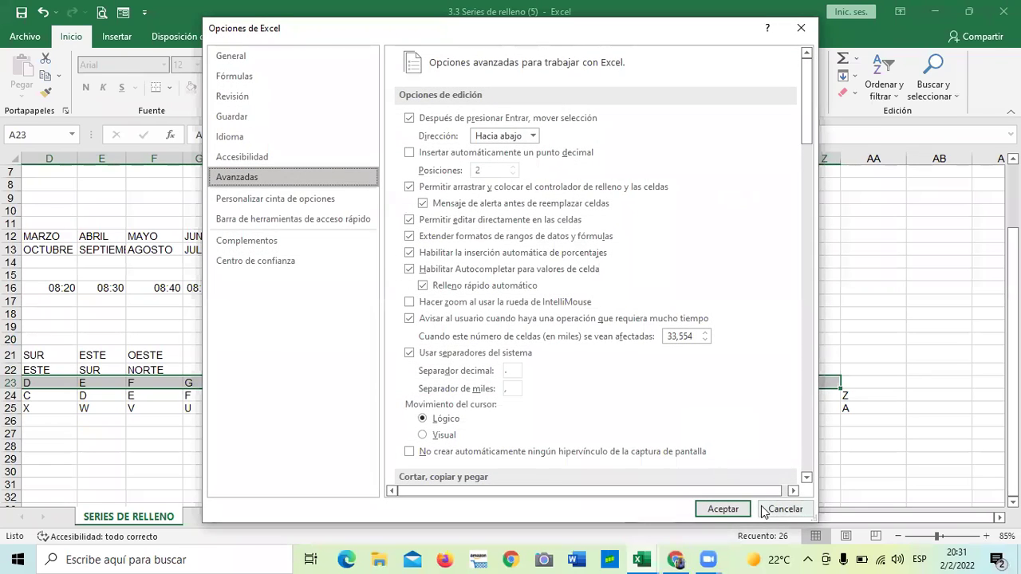
pyautogui.click(780, 506)
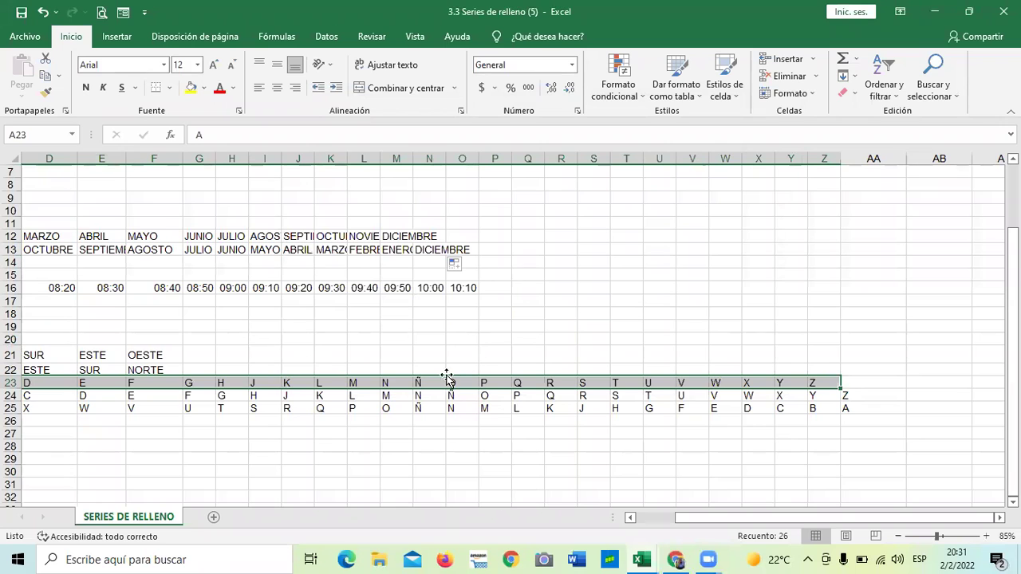
# Enter lunes in lowercase in cell B8 beside EN DIAS.
pyautogui.scroll(-2, 449, 369)
pyautogui.click(462, 394)
pyautogui.moveTo(741, 517); pyautogui.dragTo(648, 517)
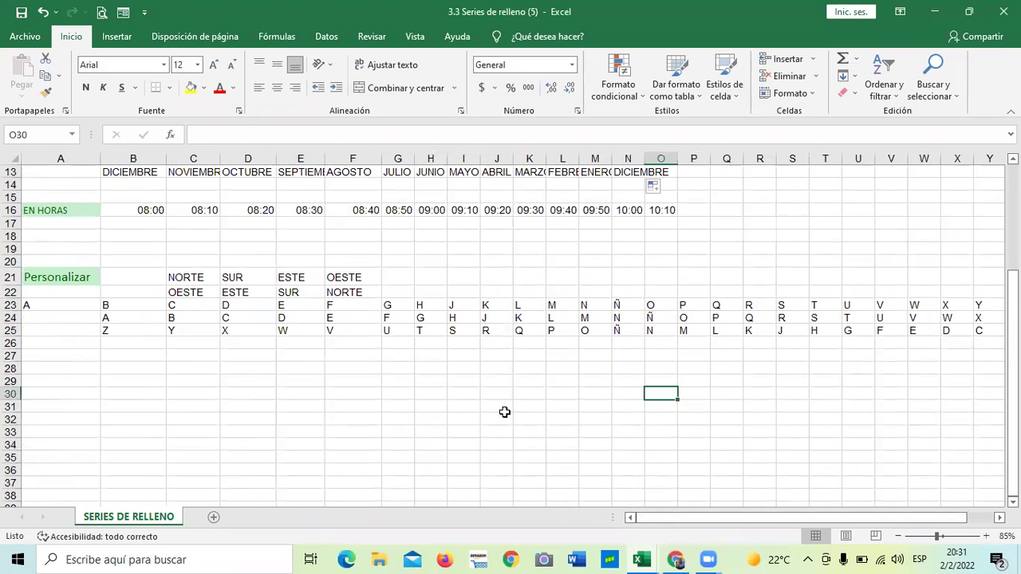
pyautogui.click(187, 389)
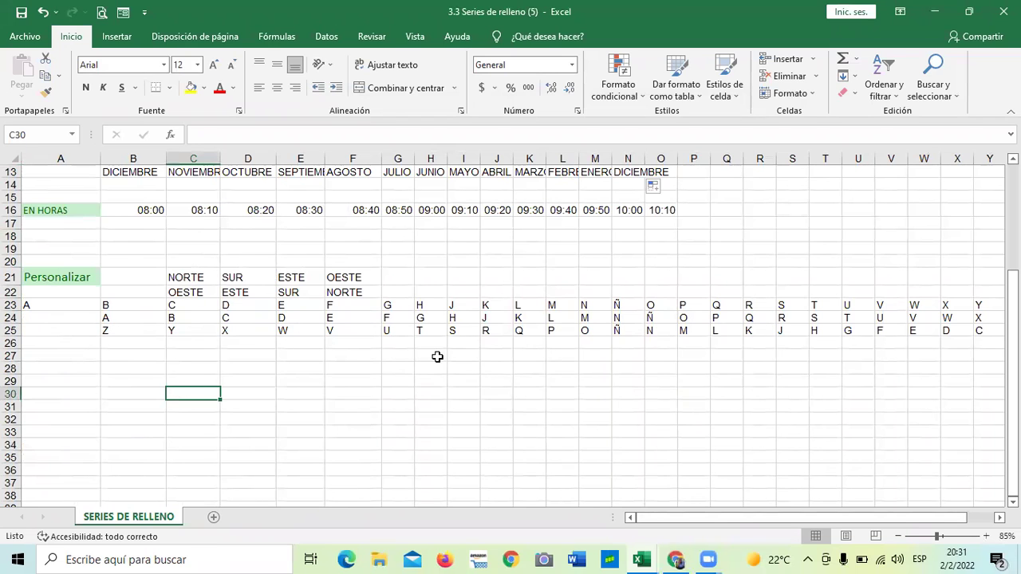
pyautogui.scroll(4, 438, 357)
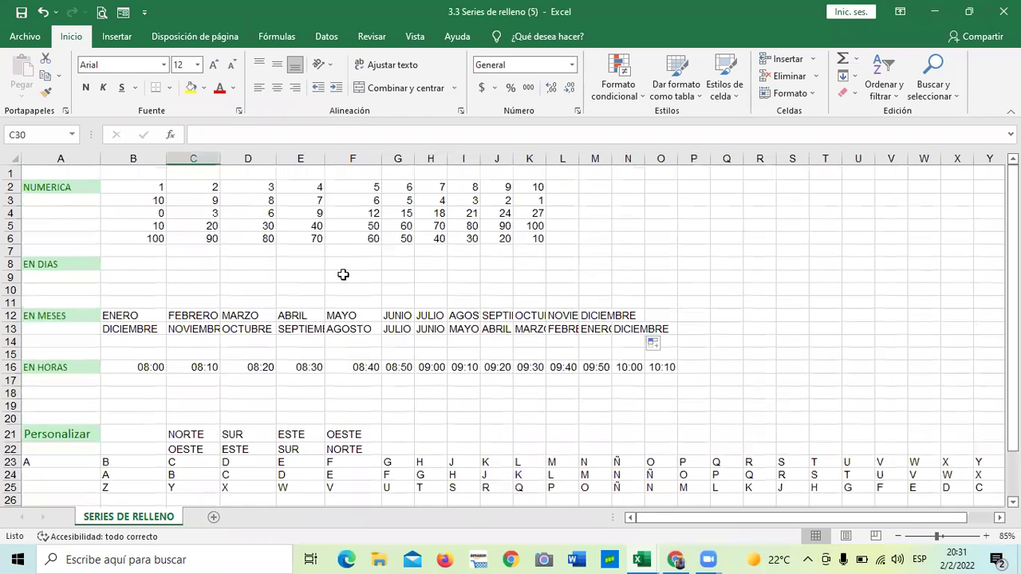
pyautogui.click(152, 266)
pyautogui.write('L')
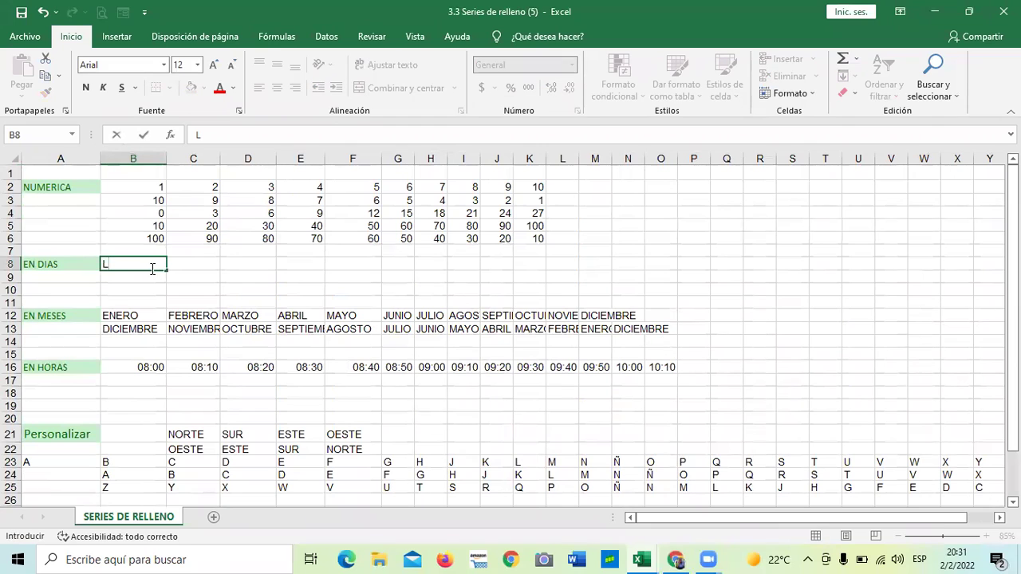
pyautogui.press('BackSpace')
pyautogui.press('capslock')
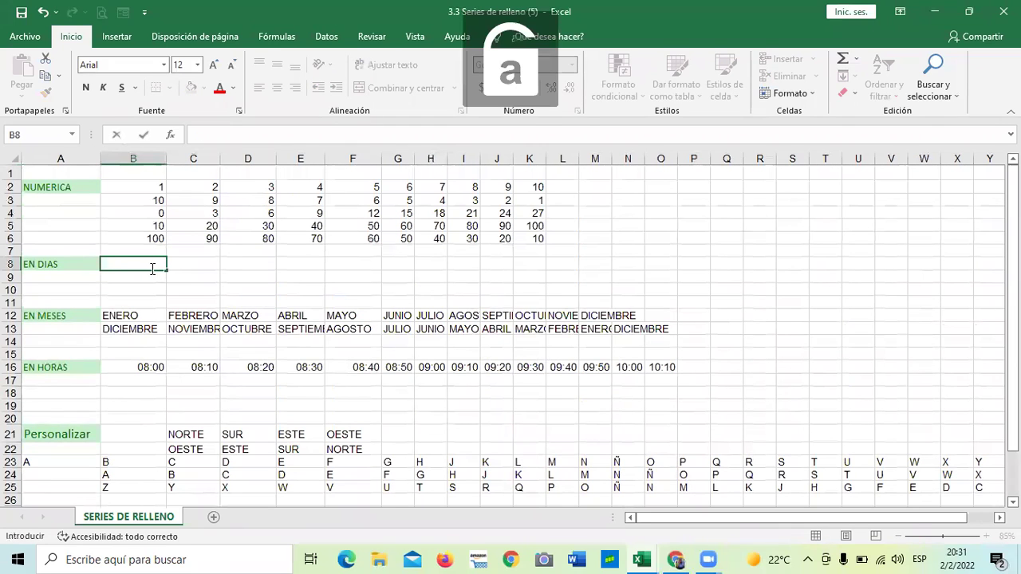
pyautogui.write('lunes')
pyautogui.press('Return')
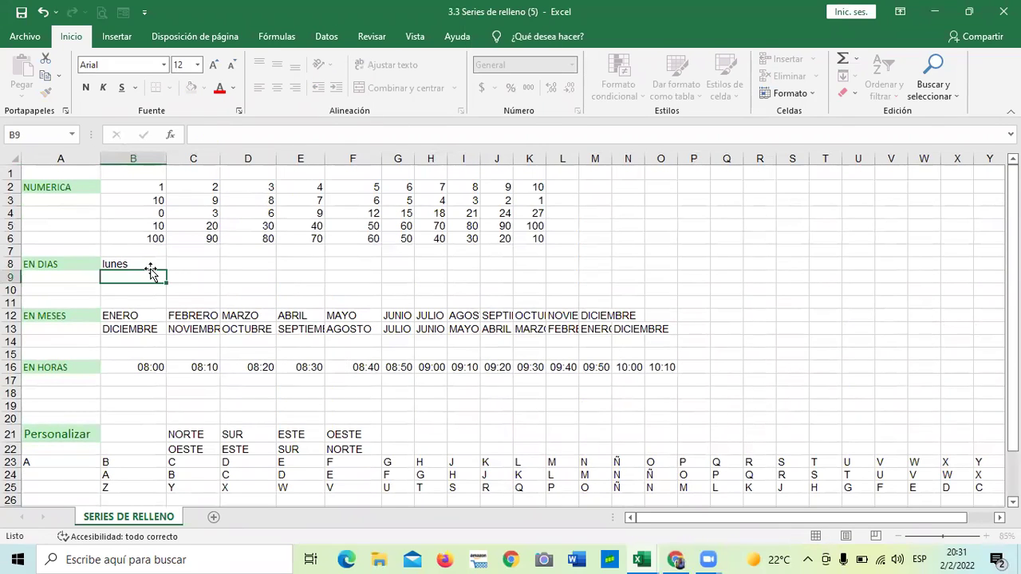
# Fill the weekday series from B8 across to H8.
pyautogui.click(152, 264)
pyautogui.moveTo(167, 269); pyautogui.dragTo(455, 272)
pyautogui.click(564, 277)
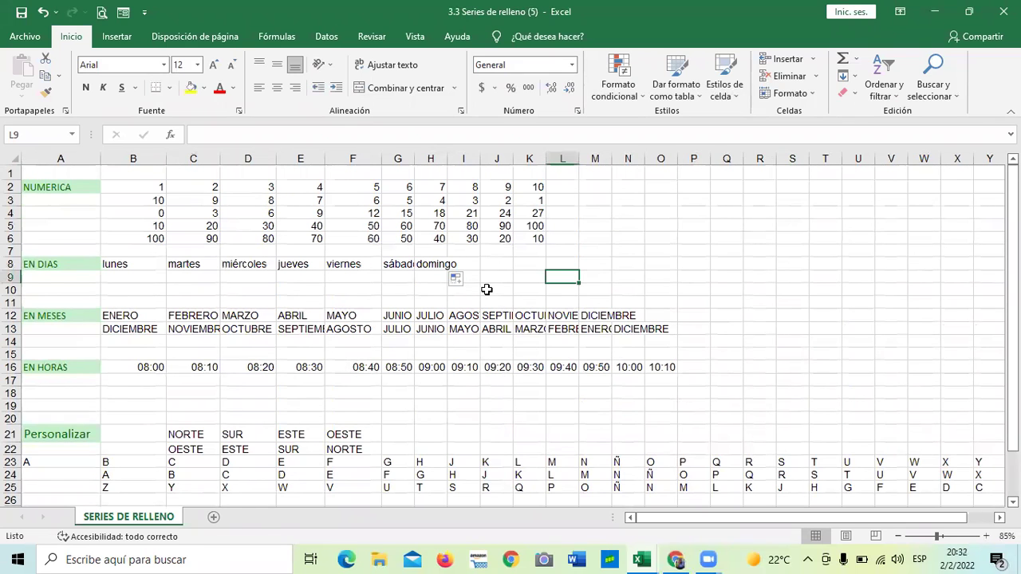
# Add a new worksheet after SERIES DE RELLENO and set its zoom to 90%.
pyautogui.scroll(-5, 487, 289)
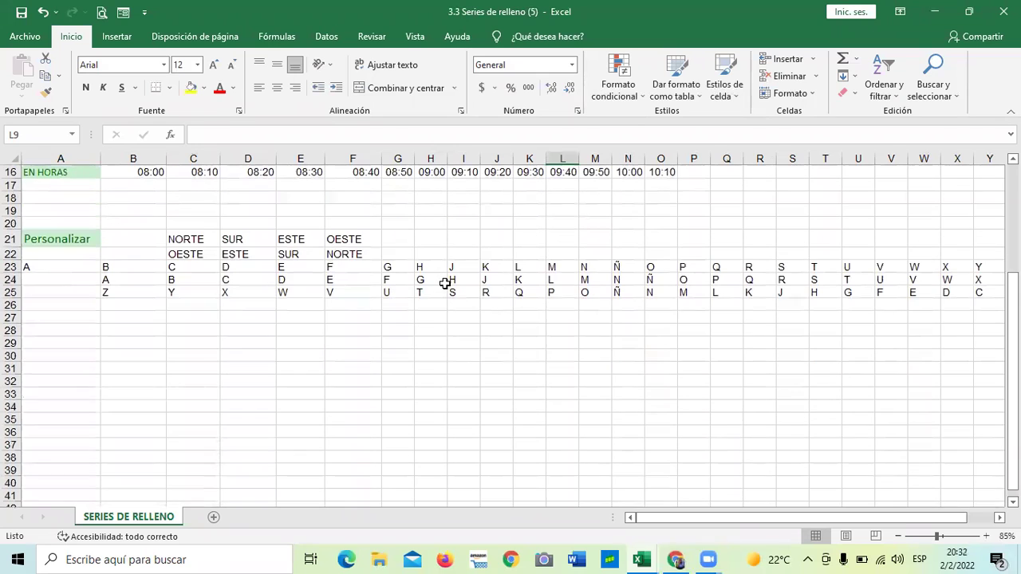
pyautogui.click(281, 355)
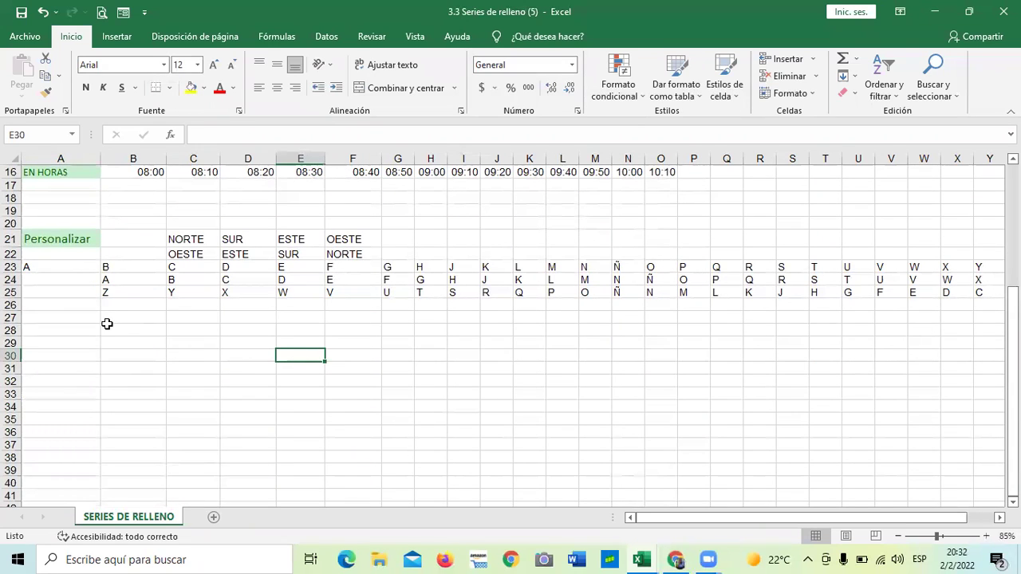
pyautogui.click(213, 517)
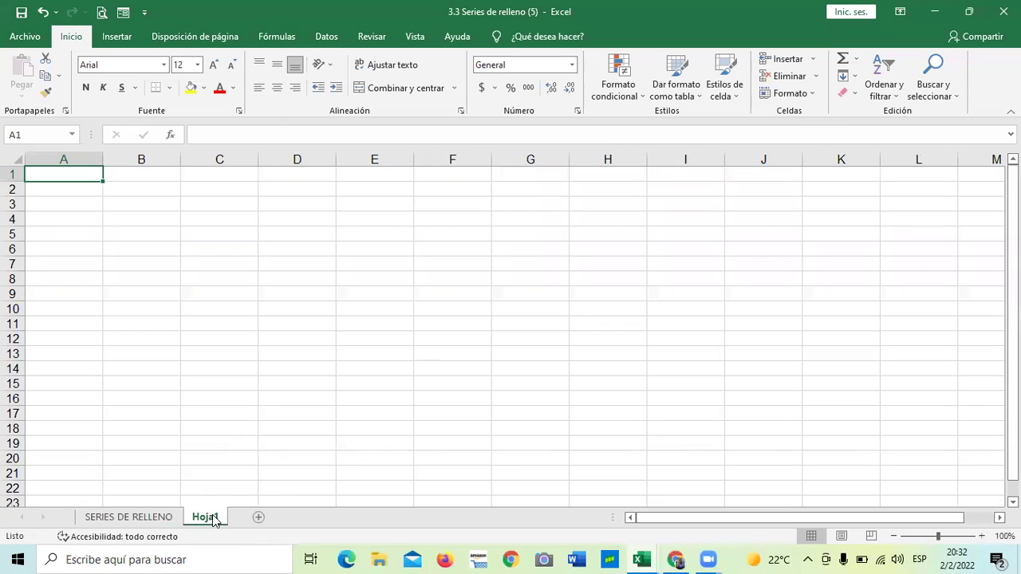
pyautogui.click(299, 351)
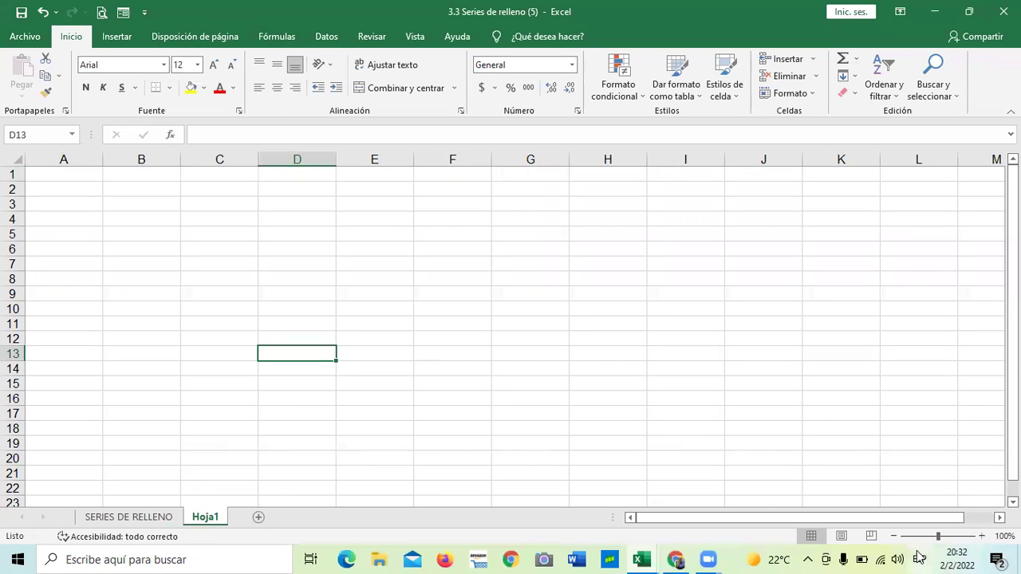
pyautogui.click(895, 536)
pyautogui.click(531, 331)
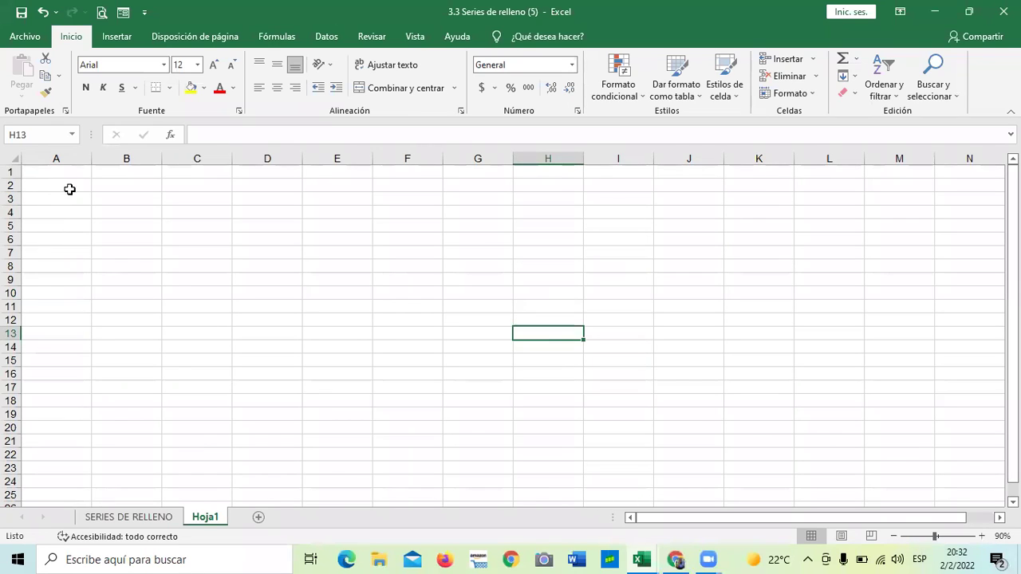
# Enter the column headers NOMBRE in A2 and APELLIDOS in B2 of the new sheet.
pyautogui.click(71, 182)
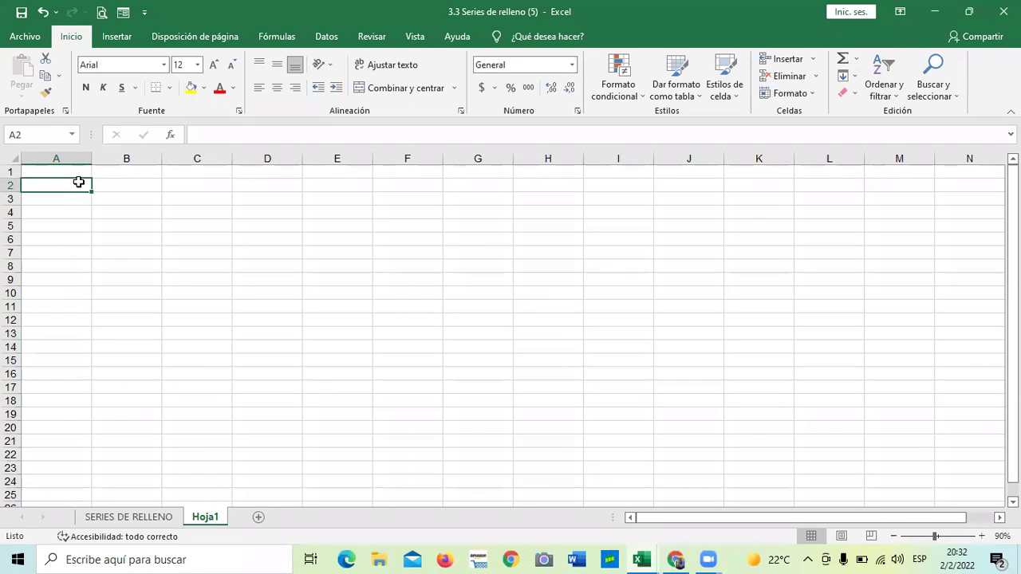
pyautogui.press('capslock')
pyautogui.write('NOMB')
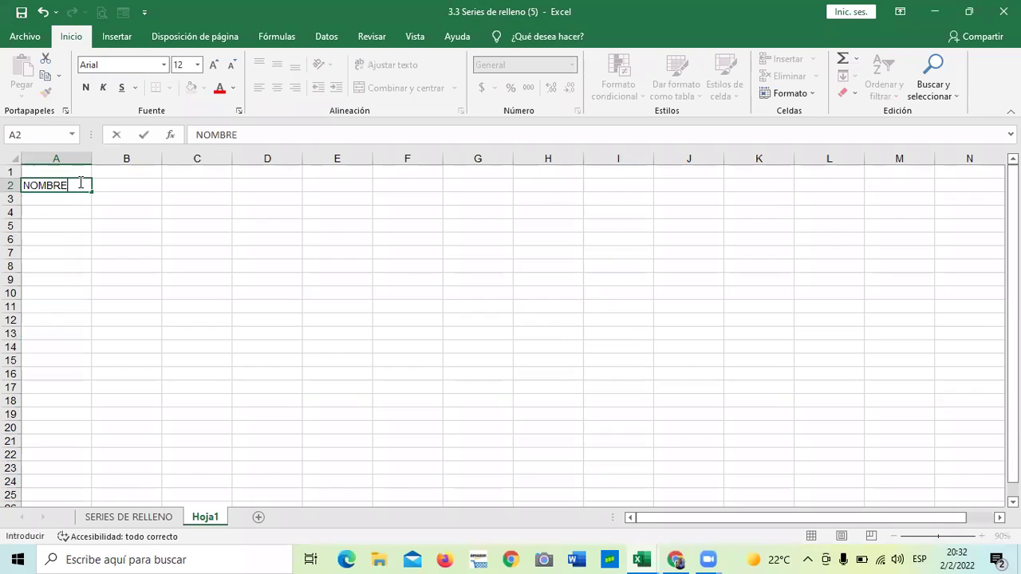
pyautogui.write('RE')
pyautogui.press('Tab')
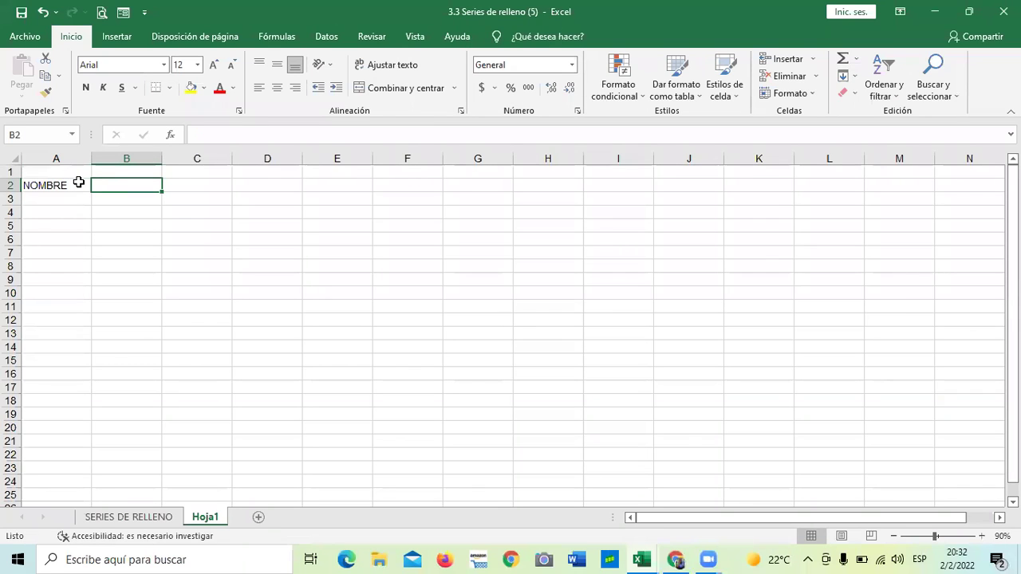
pyautogui.write('APELLIDOS')
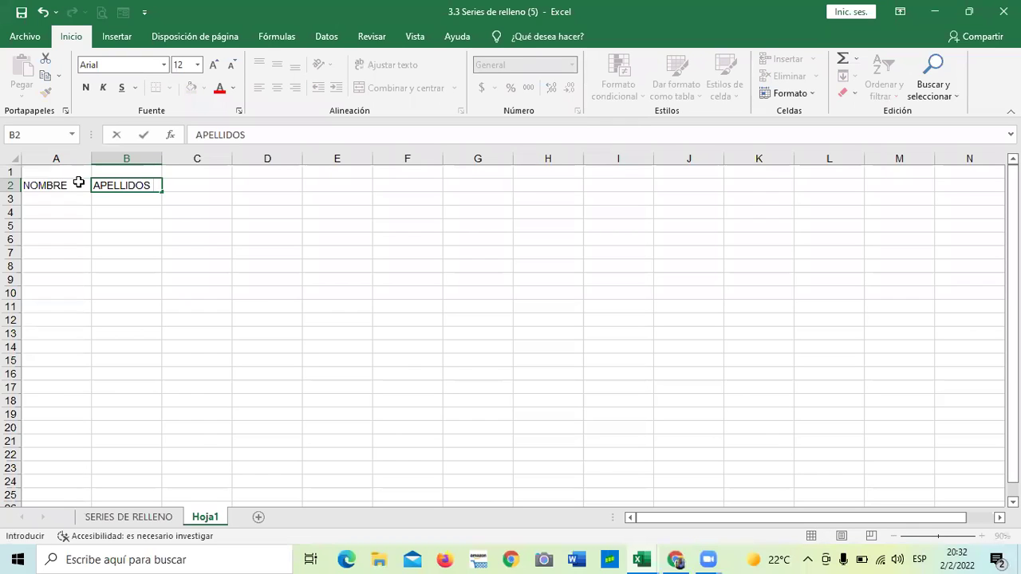
pyautogui.press('Tab')
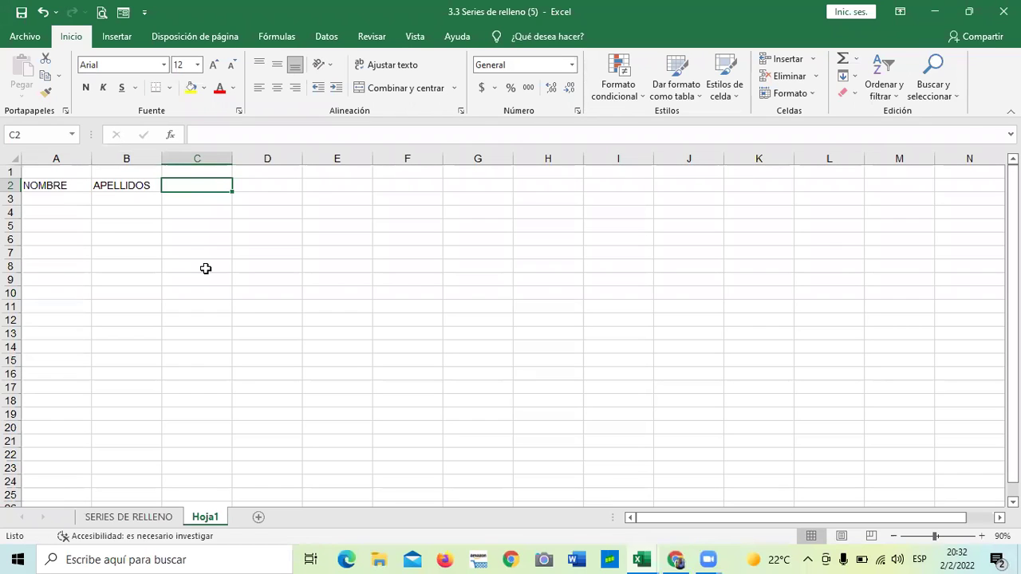
# Add the headers DUI, NIT and DIRECCION in cells C2 to E2.
pyautogui.write('DUI')
pyautogui.press('Tab')
pyautogui.write('NIT')
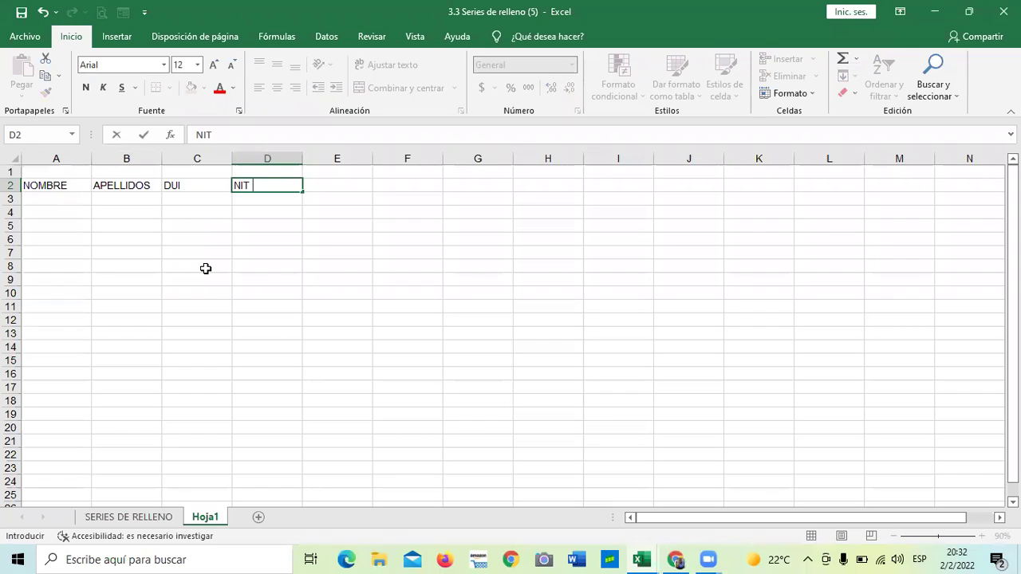
pyautogui.press('Tab')
pyautogui.write('DIRECCION')
pyautogui.press('Tab')
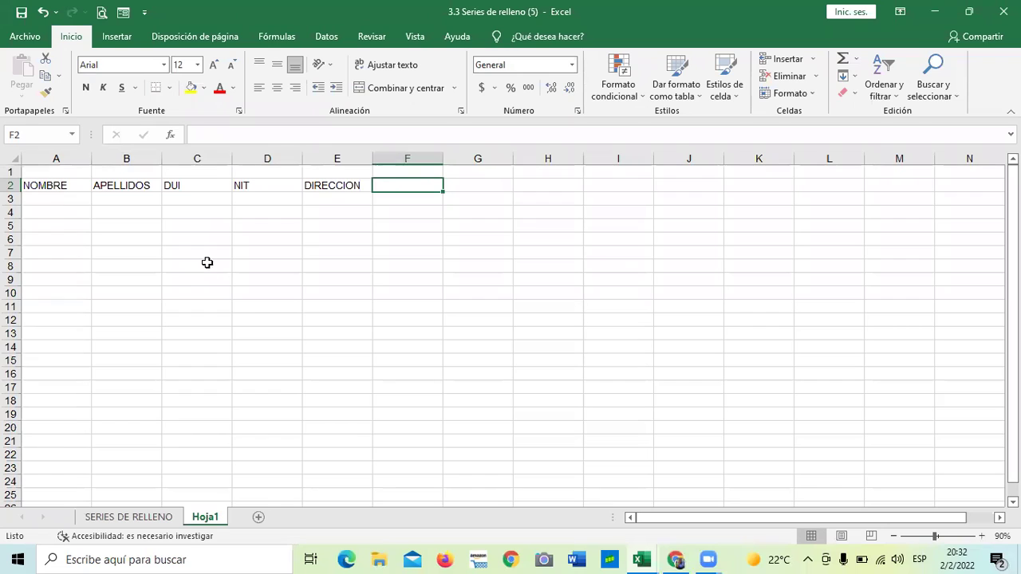
pyautogui.click(449, 276)
pyautogui.click(221, 290)
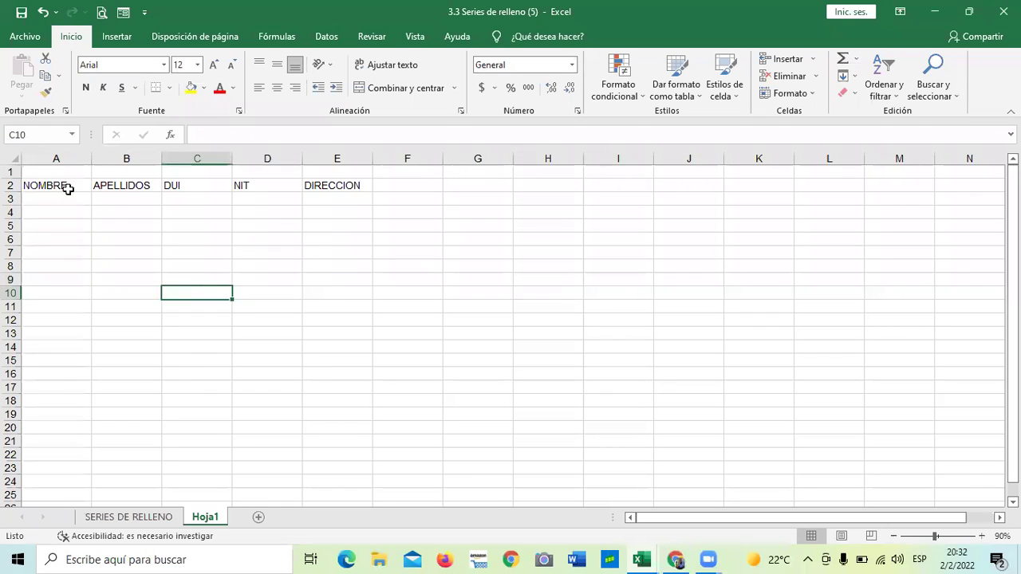
pyautogui.moveTo(62, 184); pyautogui.dragTo(362, 184)
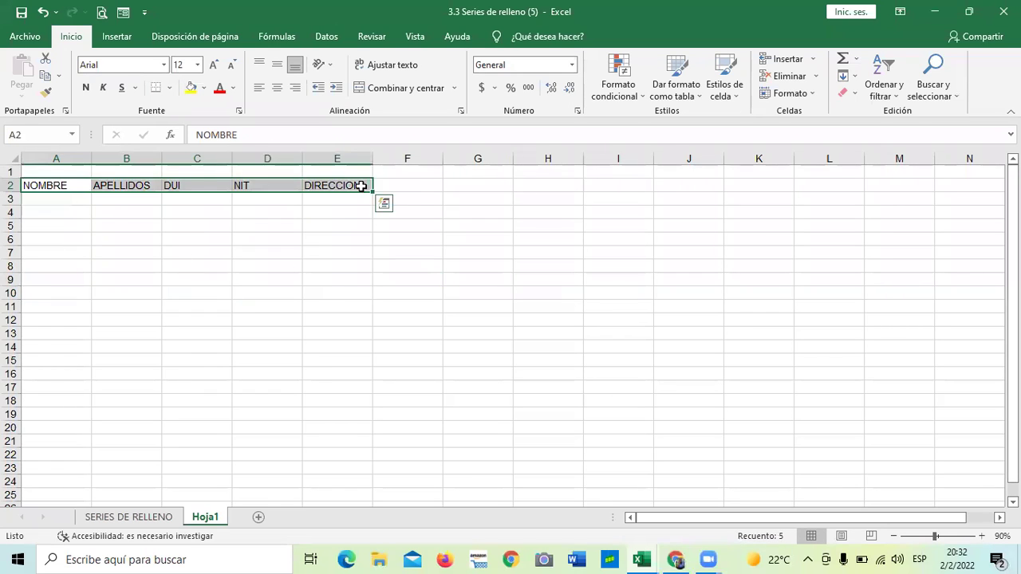
pyautogui.click(333, 276)
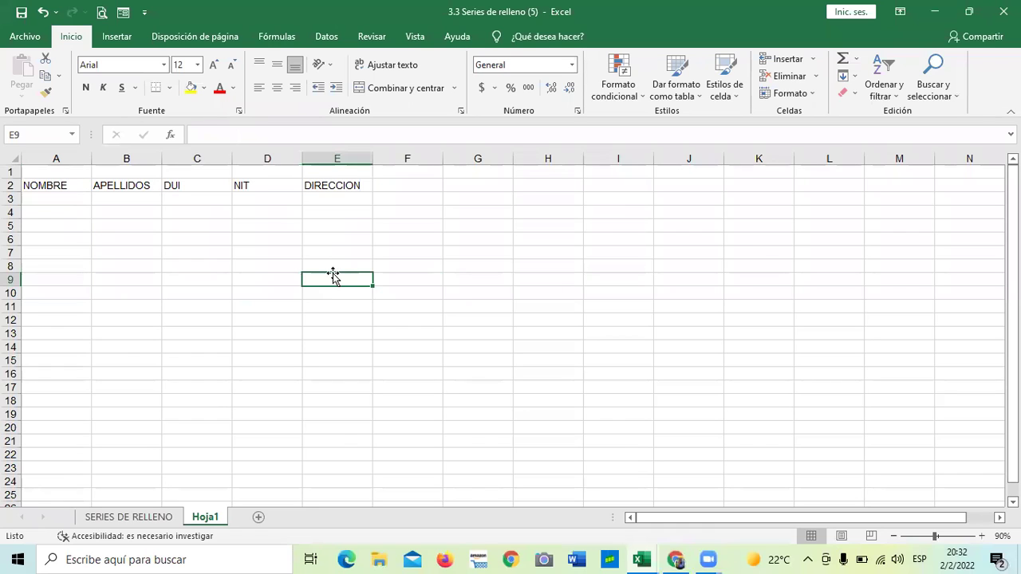
pyautogui.click(259, 253)
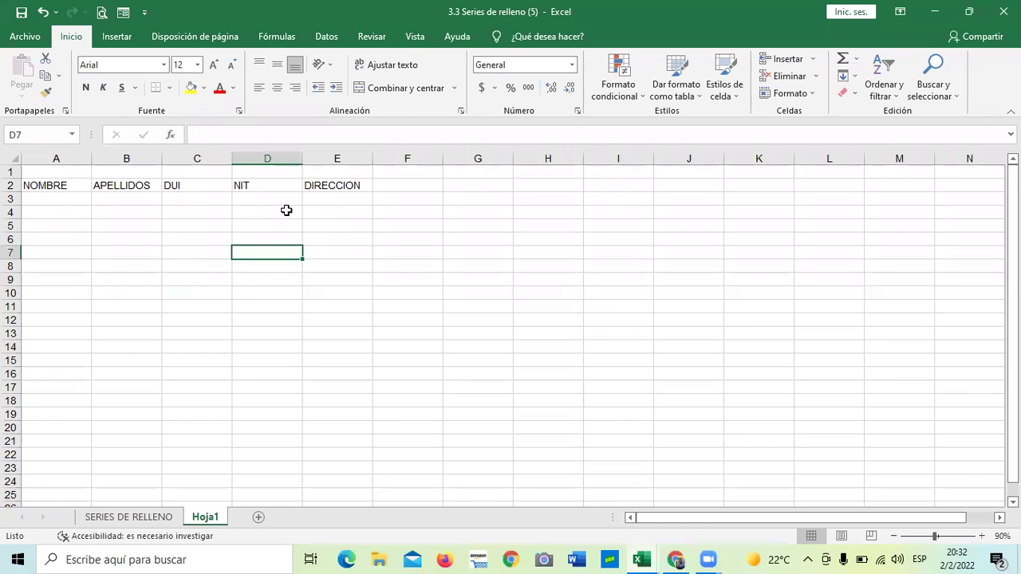
pyautogui.click(444, 238)
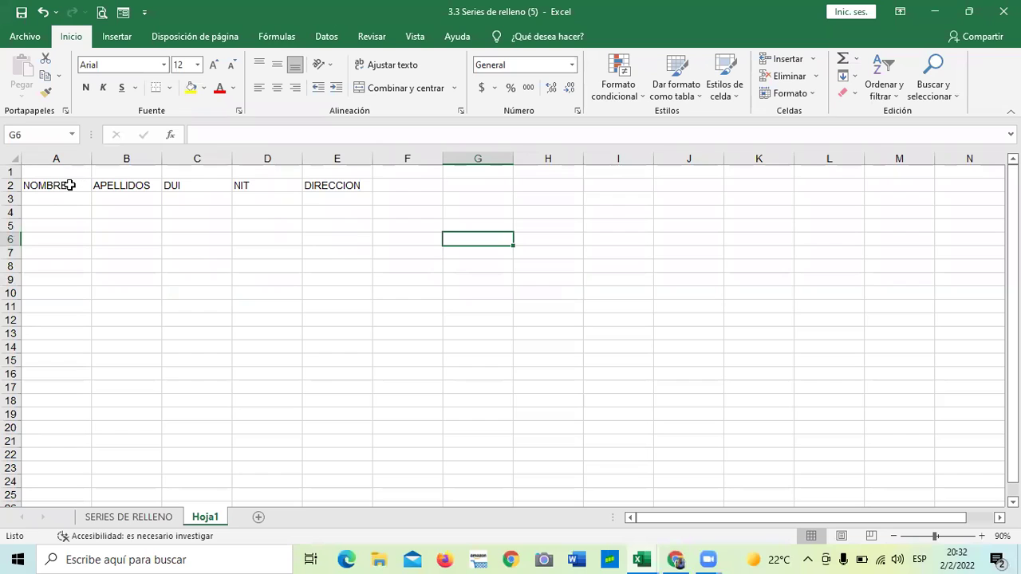
pyautogui.moveTo(73, 185); pyautogui.dragTo(310, 188)
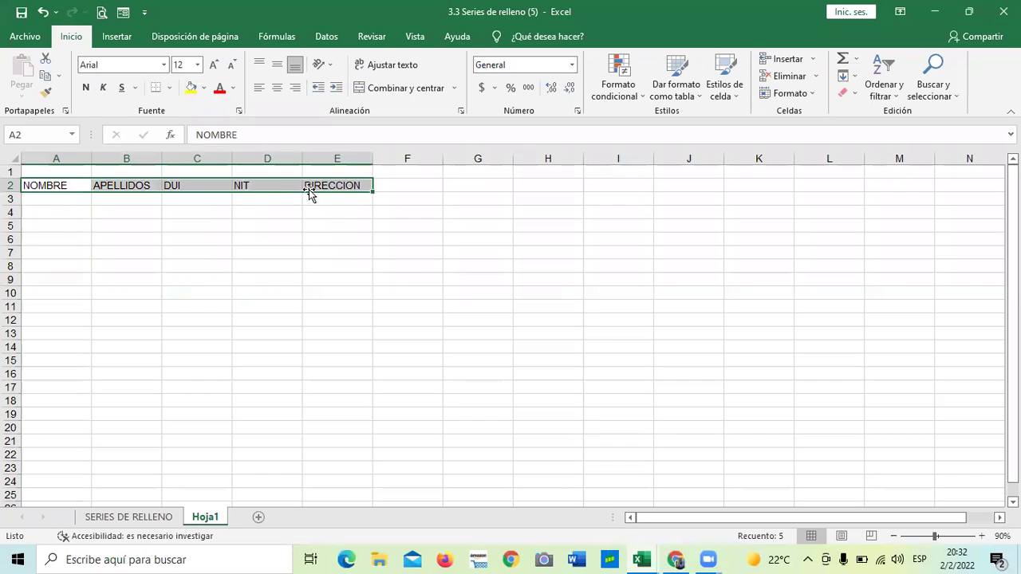
pyautogui.click(293, 269)
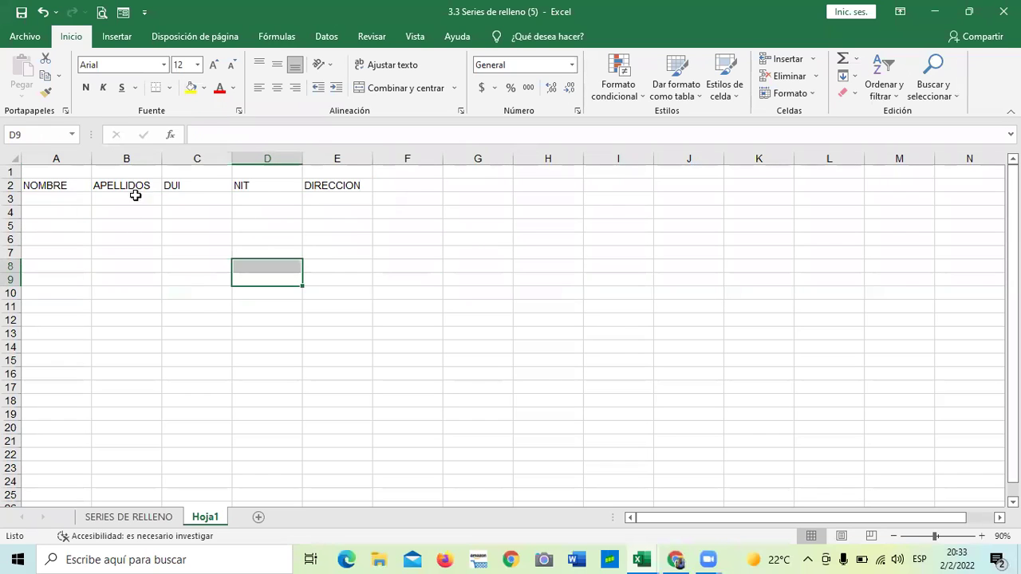
pyautogui.click(77, 189)
pyautogui.moveTo(144, 188); pyautogui.dragTo(356, 184)
pyautogui.click(242, 279)
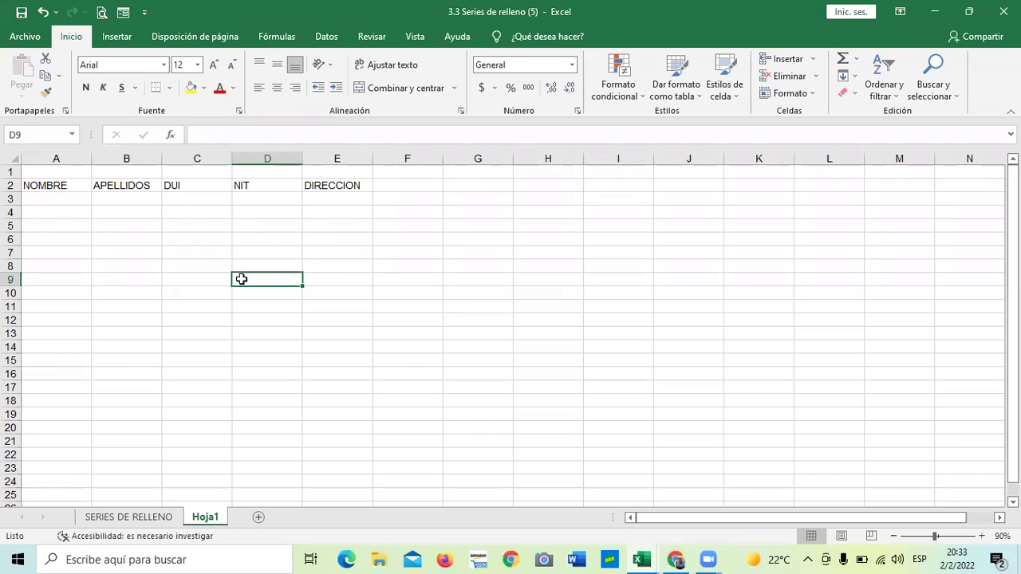
pyautogui.click(399, 249)
# Select the headers in A2:E2 and open the custom lists editor from Excel's advanced options.
pyautogui.moveTo(69, 185); pyautogui.dragTo(346, 185)
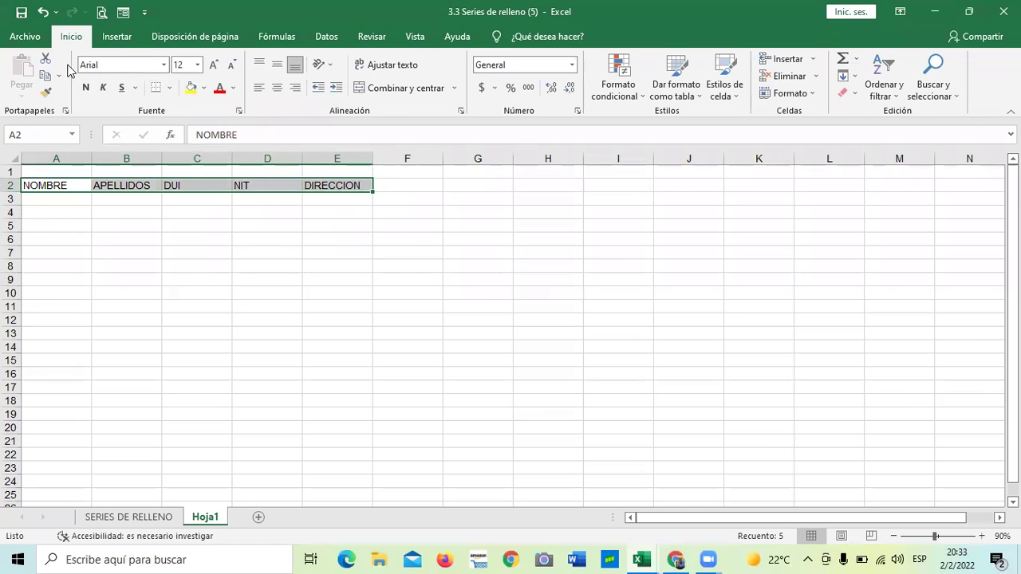
pyautogui.click(25, 36)
pyautogui.click(50, 487)
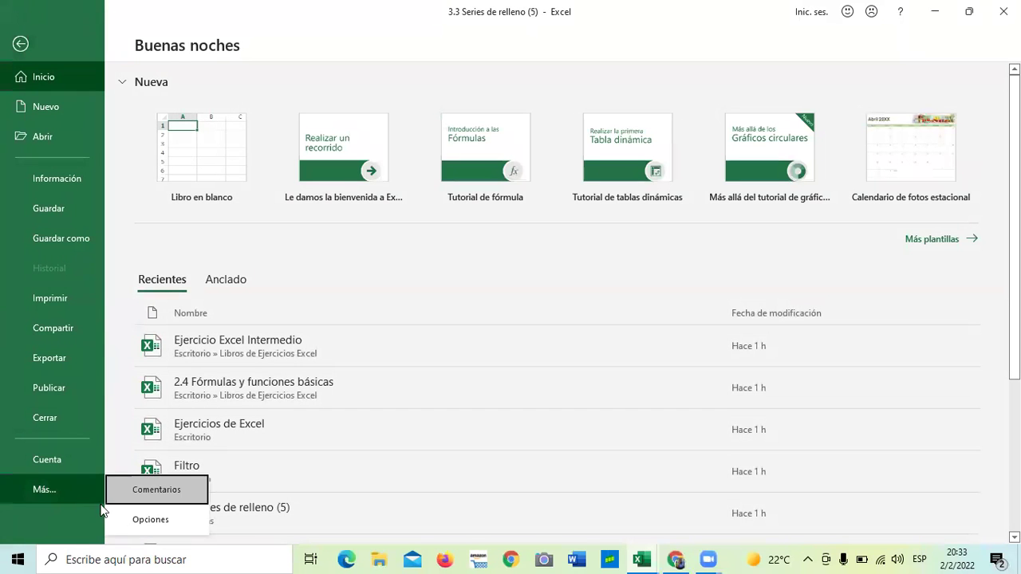
pyautogui.click(158, 522)
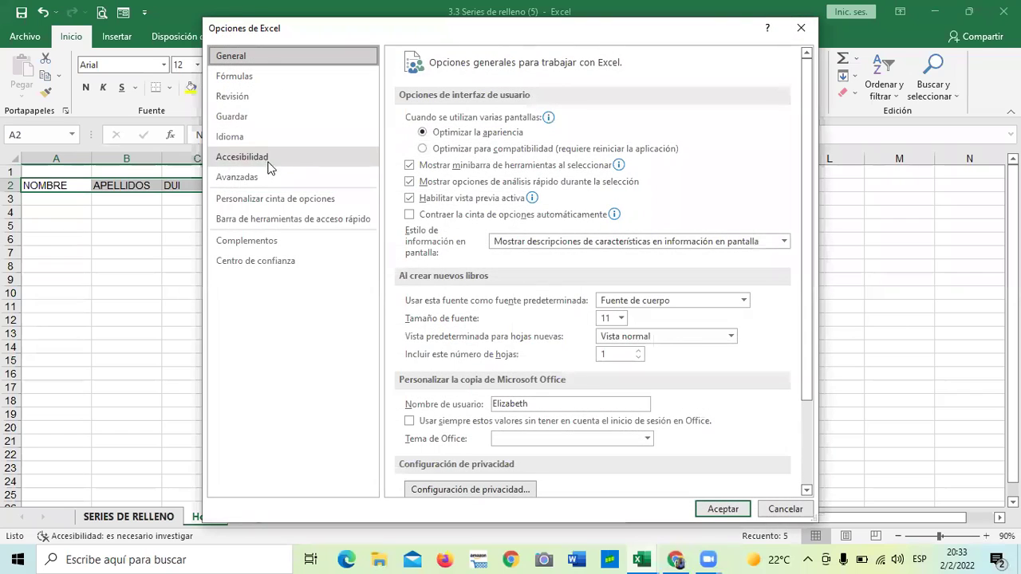
pyautogui.click(272, 177)
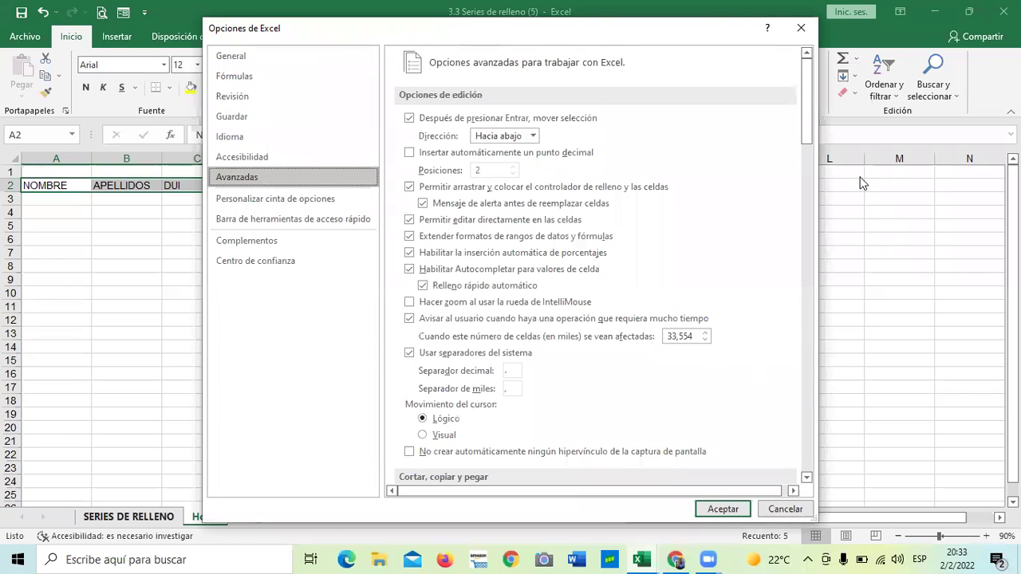
pyautogui.moveTo(806, 134); pyautogui.dragTo(794, 418)
pyautogui.click(722, 267)
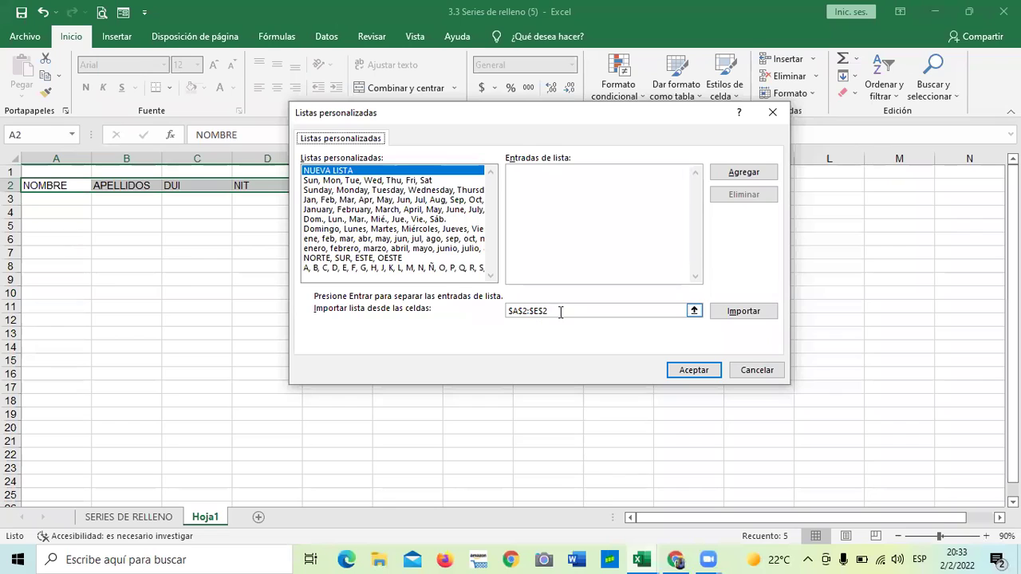
# Import the headers from $A$2:$E$2 as a custom list and accept both dialogs.
pyautogui.click(734, 312)
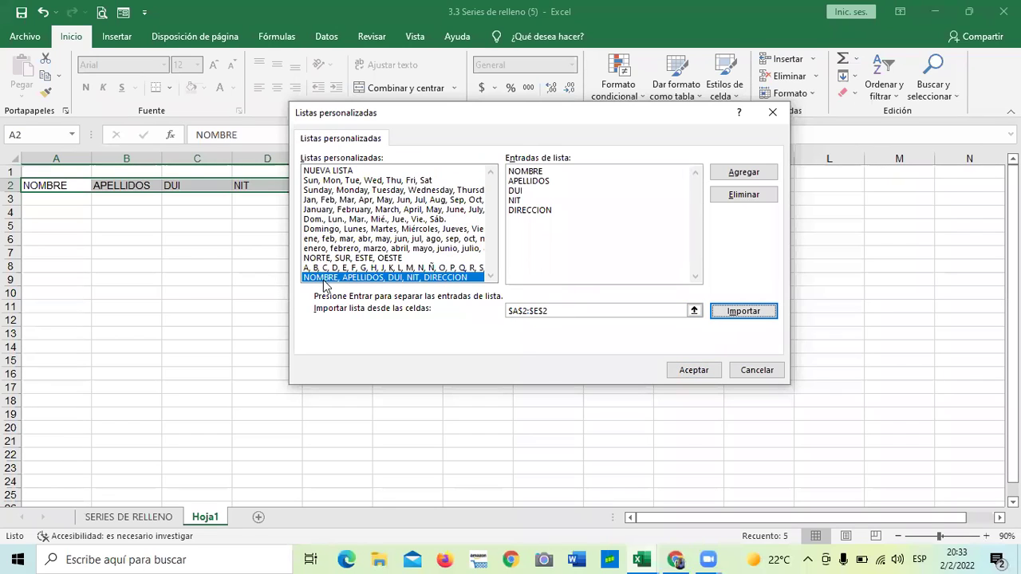
pyautogui.click(687, 369)
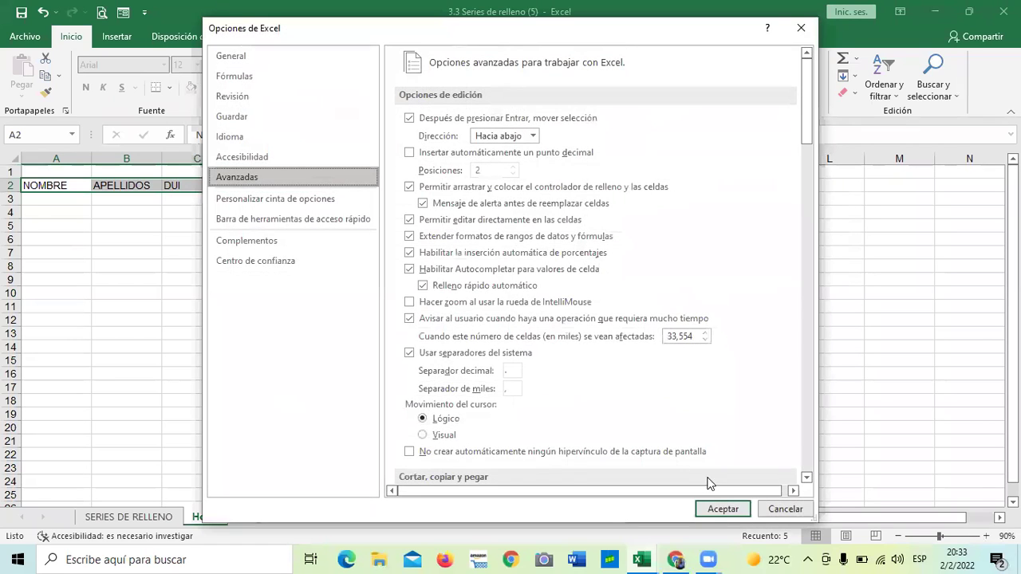
pyautogui.click(718, 509)
pyautogui.click(671, 319)
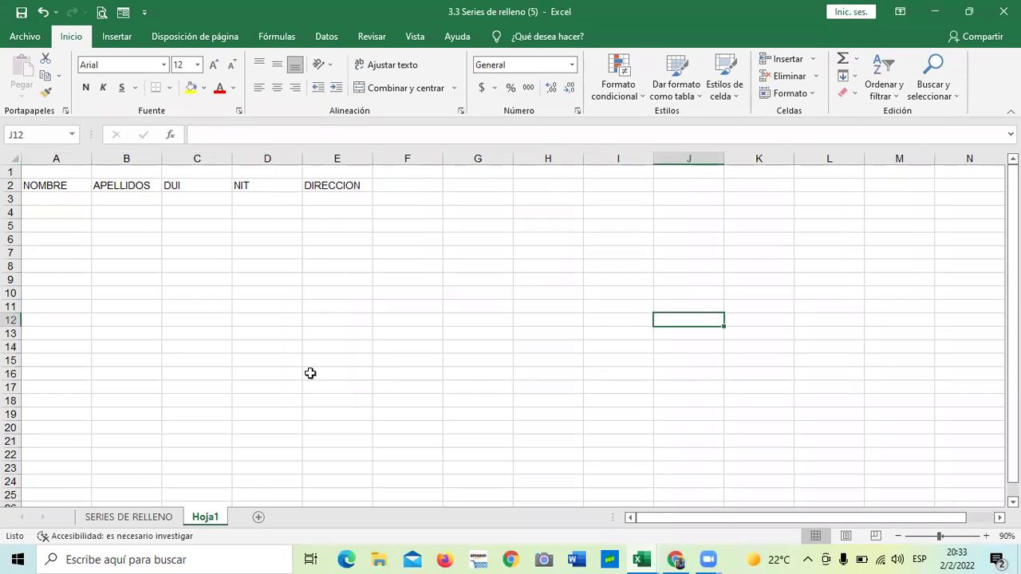
# Add a new sheet, enter NOMBRE in A1 and fill the custom list across to E1.
pyautogui.click(259, 518)
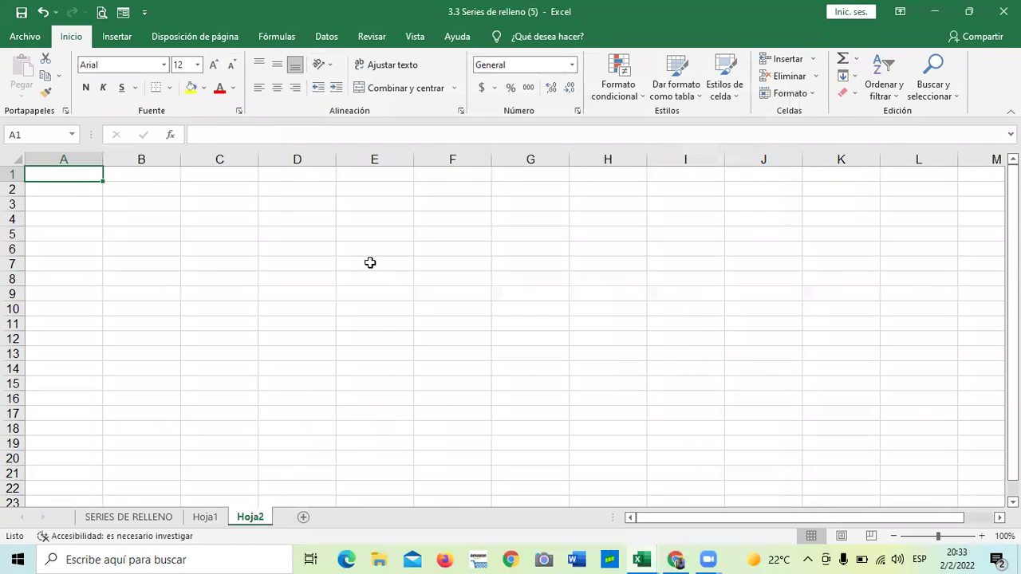
pyautogui.write('NOMBRE')
pyautogui.click(160, 244)
pyautogui.click(93, 172)
pyautogui.moveTo(103, 182); pyautogui.dragTo(393, 188)
pyautogui.moveTo(474, 187); pyautogui.dragTo(419, 189)
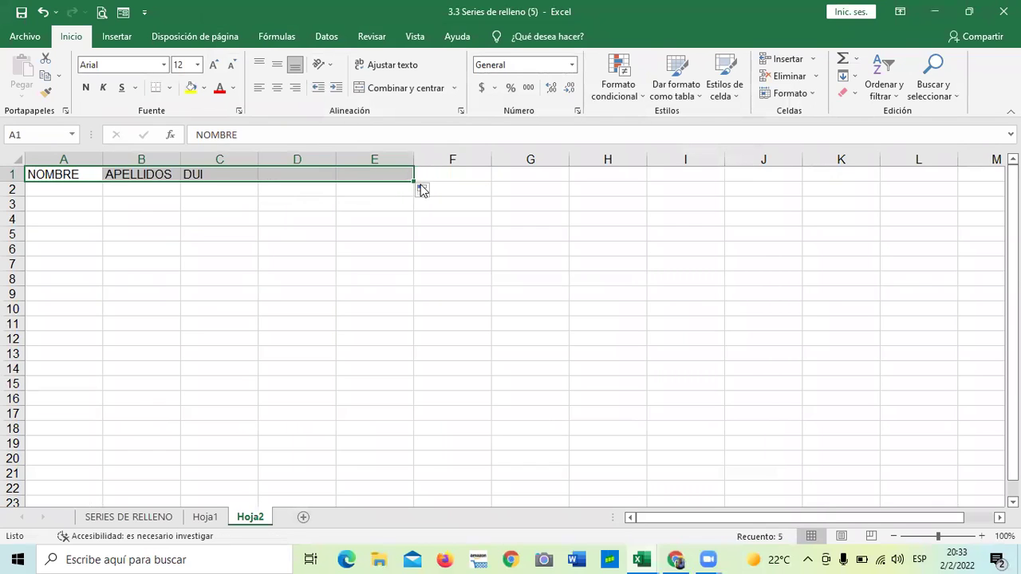
pyautogui.click(460, 289)
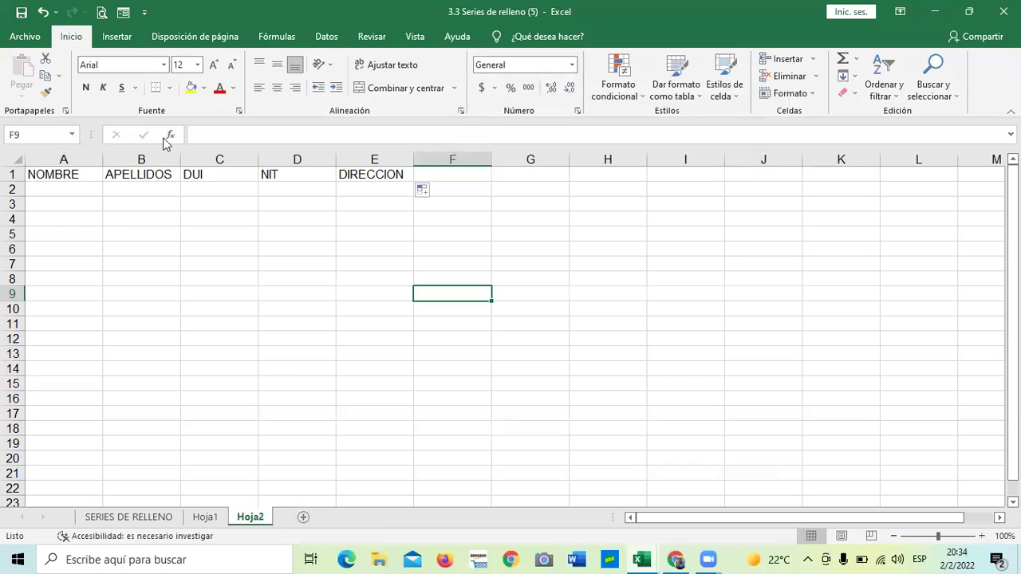
# Apply the Énfasis5 cell style to the headers in A1:E1.
pyautogui.moveTo(91, 174); pyautogui.dragTo(392, 174)
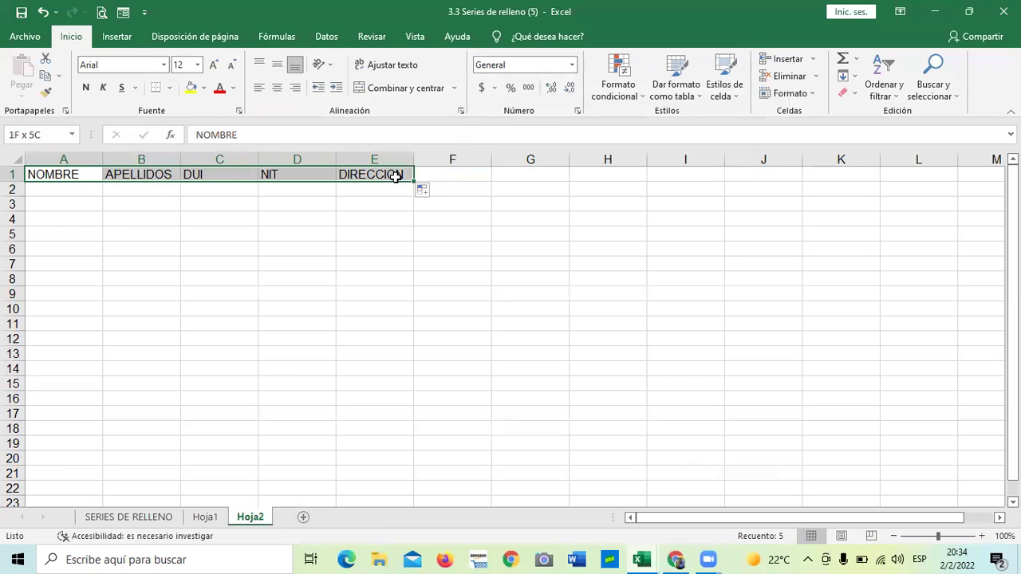
pyautogui.click(735, 95)
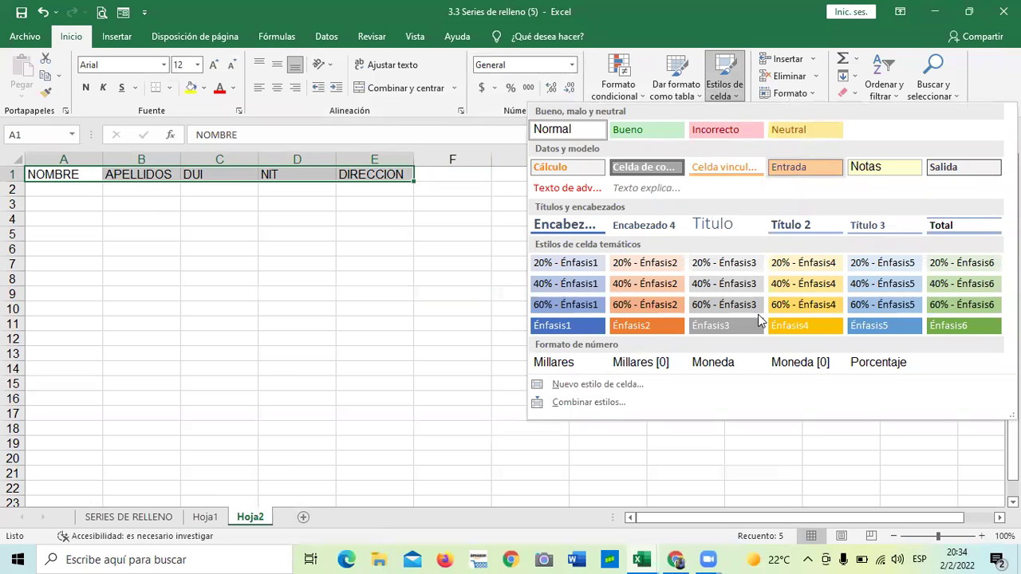
pyautogui.click(897, 329)
pyautogui.click(446, 295)
# Increase the font size of the headers in A1:E1 to 14.
pyautogui.moveTo(77, 174); pyautogui.dragTo(383, 178)
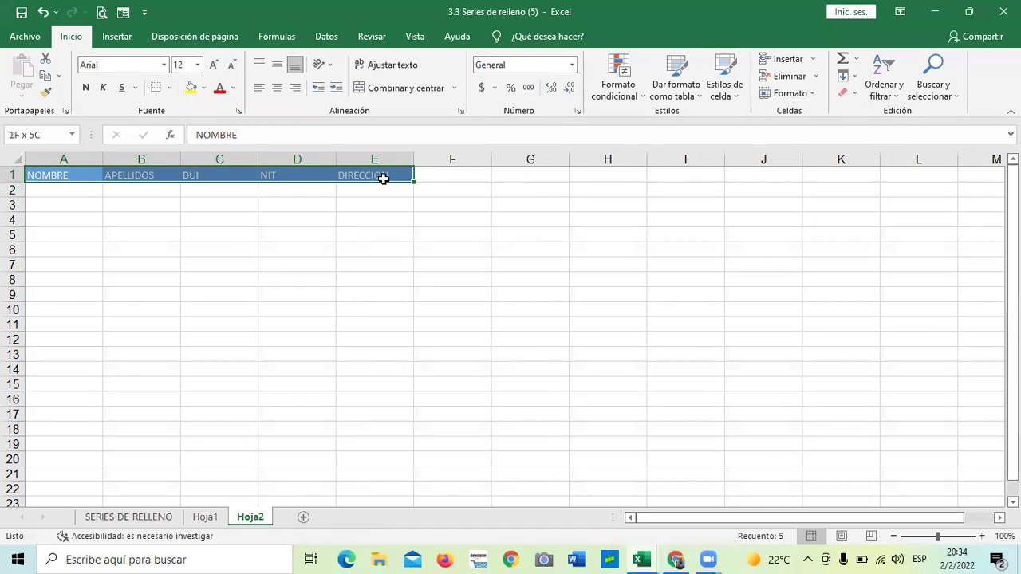
pyautogui.click(213, 64)
pyautogui.click(214, 64)
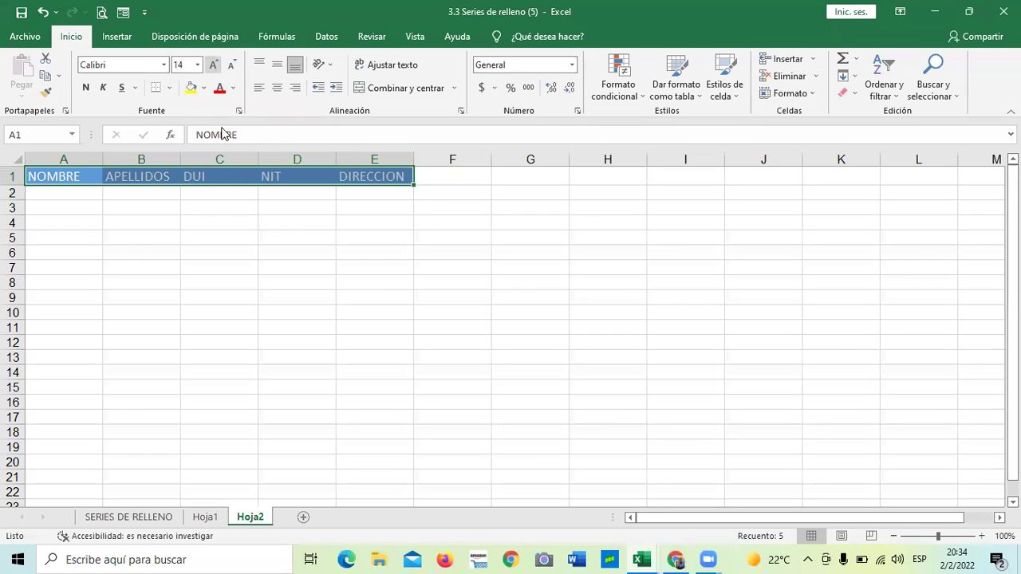
pyautogui.moveTo(300, 252); pyautogui.dragTo(304, 261)
pyautogui.click(493, 264)
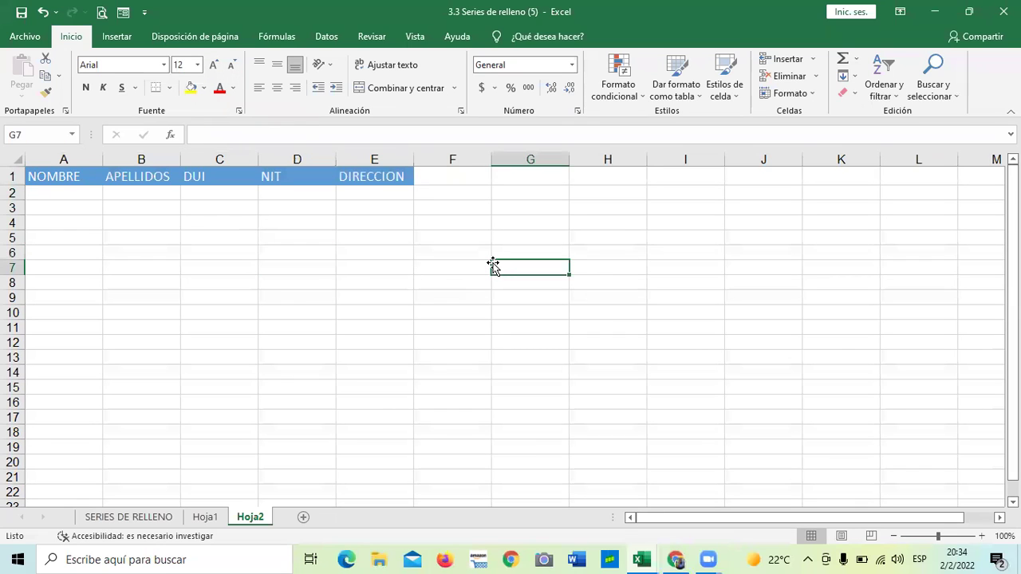
# Center the headers in A1:E1 horizontally within their cells.
pyautogui.moveTo(77, 177); pyautogui.dragTo(356, 178)
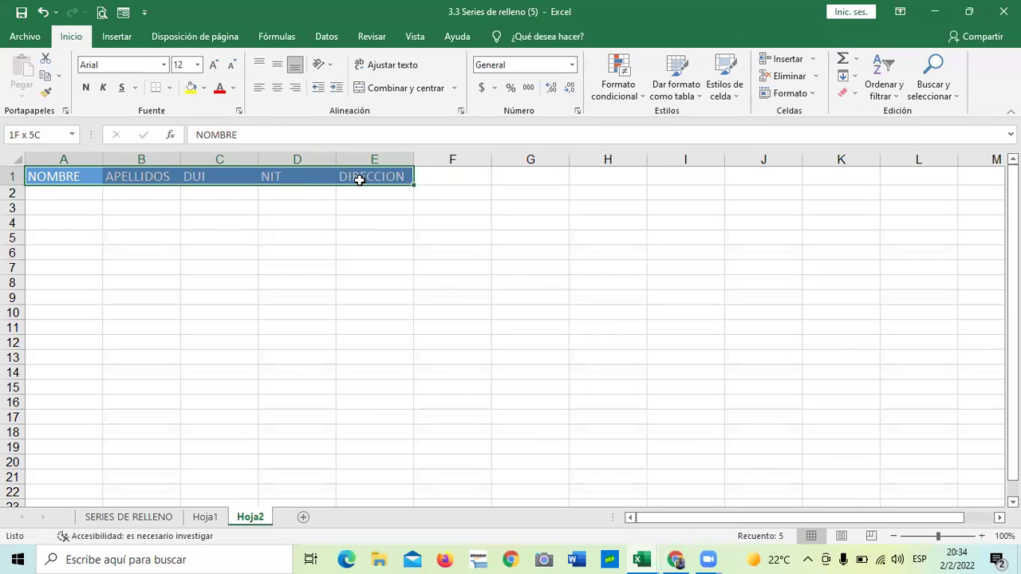
pyautogui.click(277, 88)
pyautogui.click(278, 284)
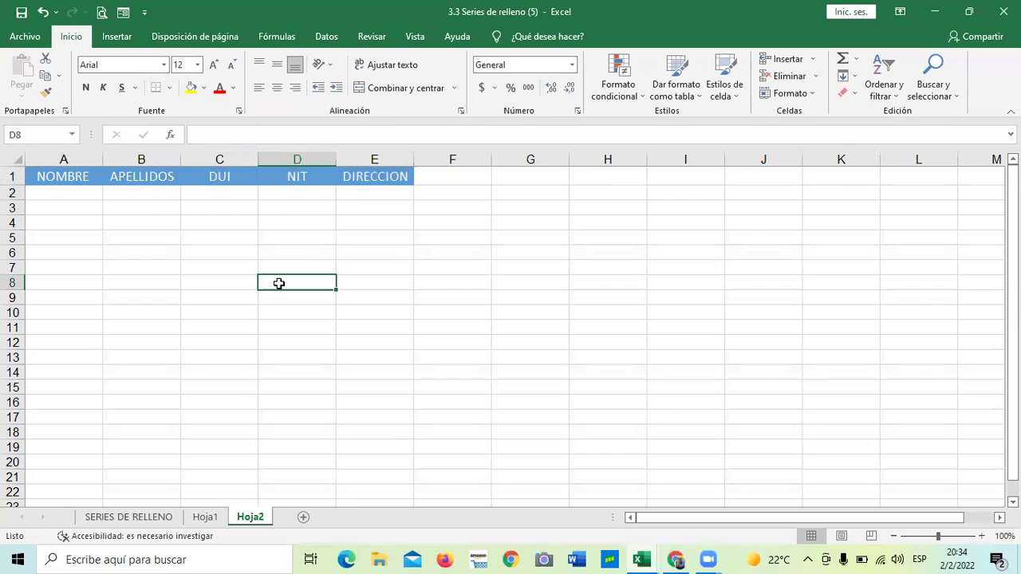
pyautogui.click(407, 237)
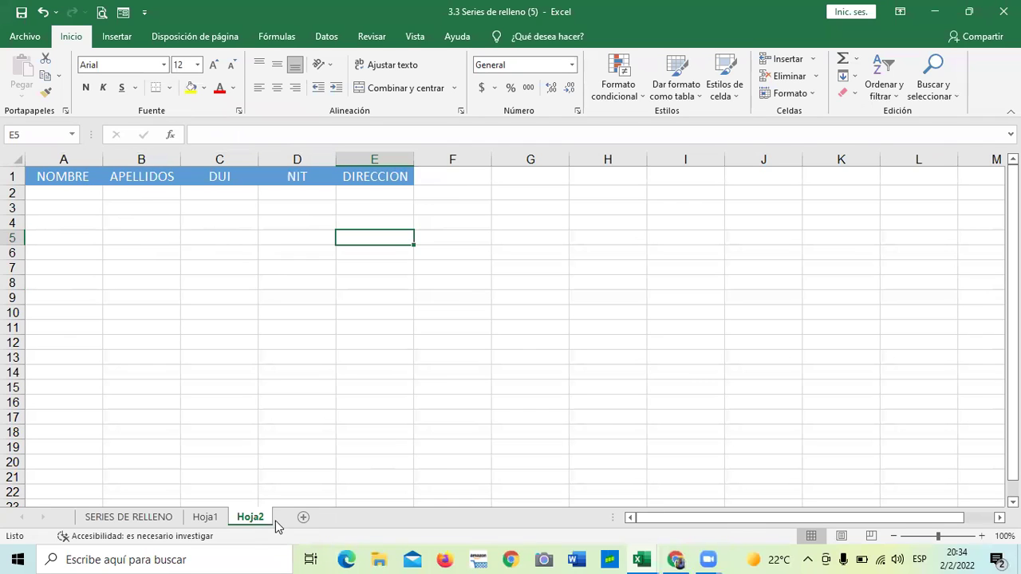
# Add another blank sheet after Hoja2, revisit Hoja2 and return to the new sheet.
pyautogui.click(304, 518)
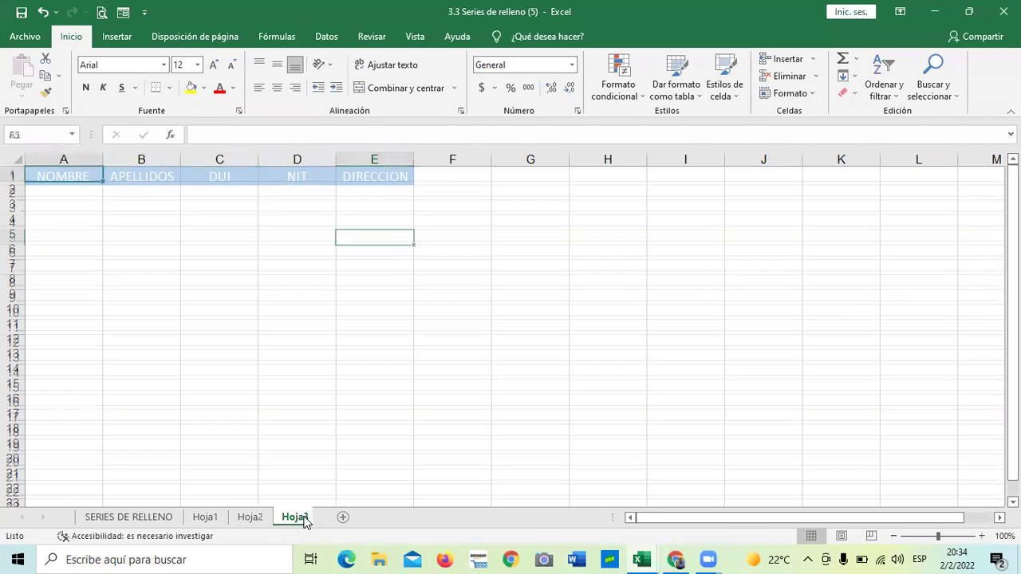
pyautogui.click(249, 518)
pyautogui.click(344, 390)
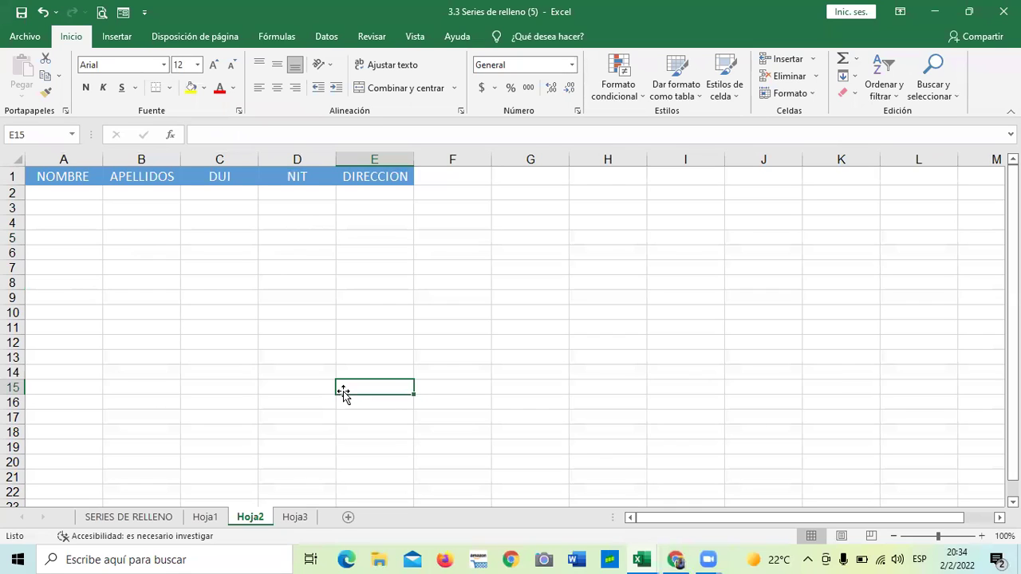
pyautogui.click(299, 279)
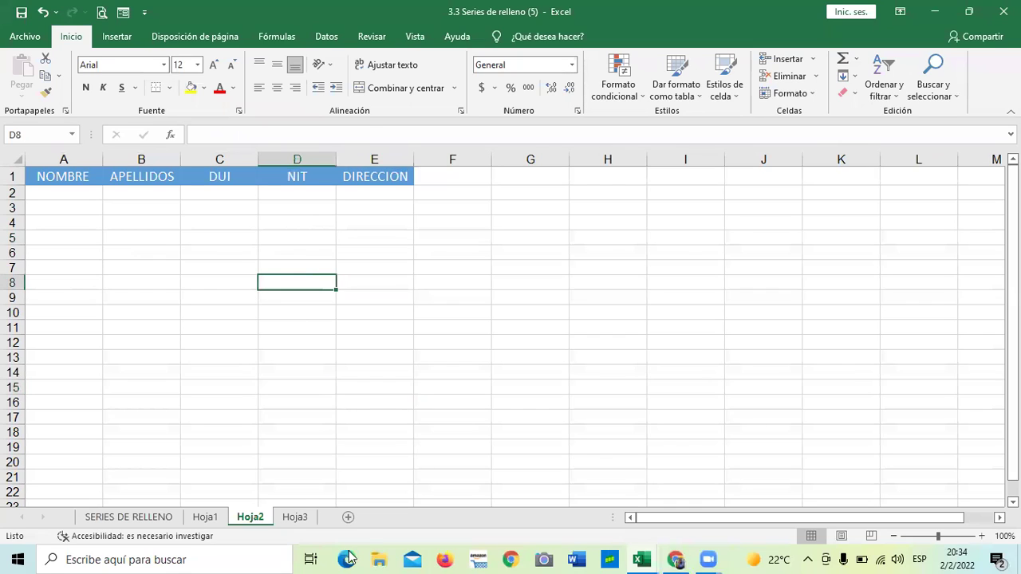
pyautogui.click(295, 517)
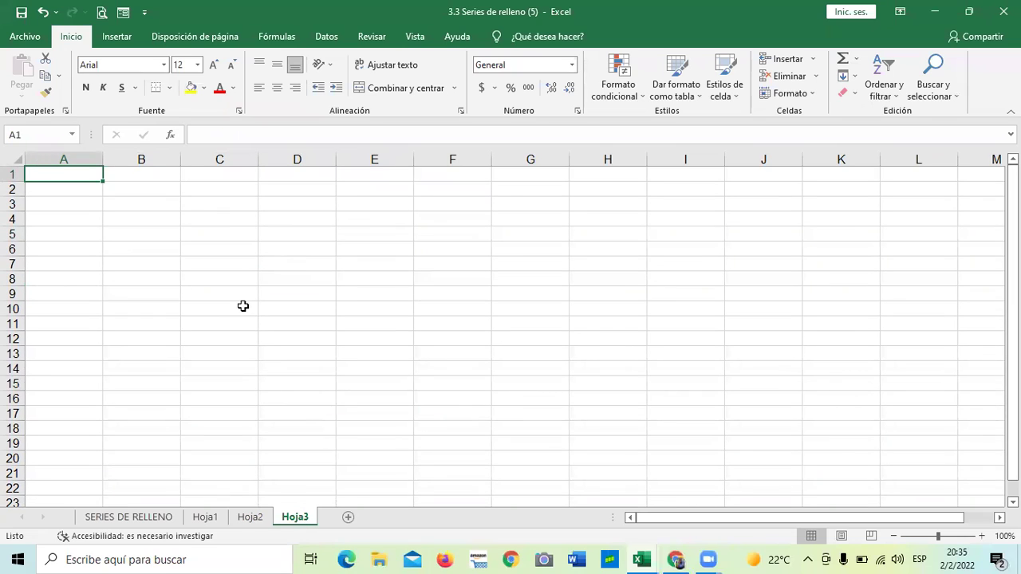
# Enter NOMBRE in A1 of Hoja3 and fill the custom list down to A5.
pyautogui.click(192, 235)
pyautogui.click(72, 172)
pyautogui.write('N')
pyautogui.press('BackSpace')
pyautogui.write('NOMBRE')
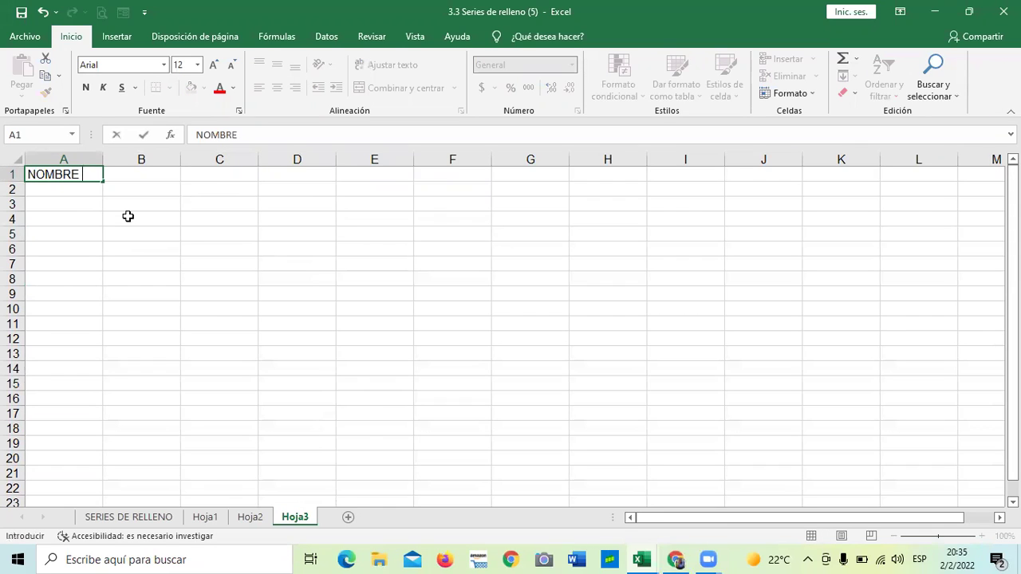
pyautogui.press('Return')
pyautogui.click(208, 267)
pyautogui.click(90, 173)
pyautogui.moveTo(105, 184); pyautogui.dragTo(113, 247)
pyautogui.click(301, 282)
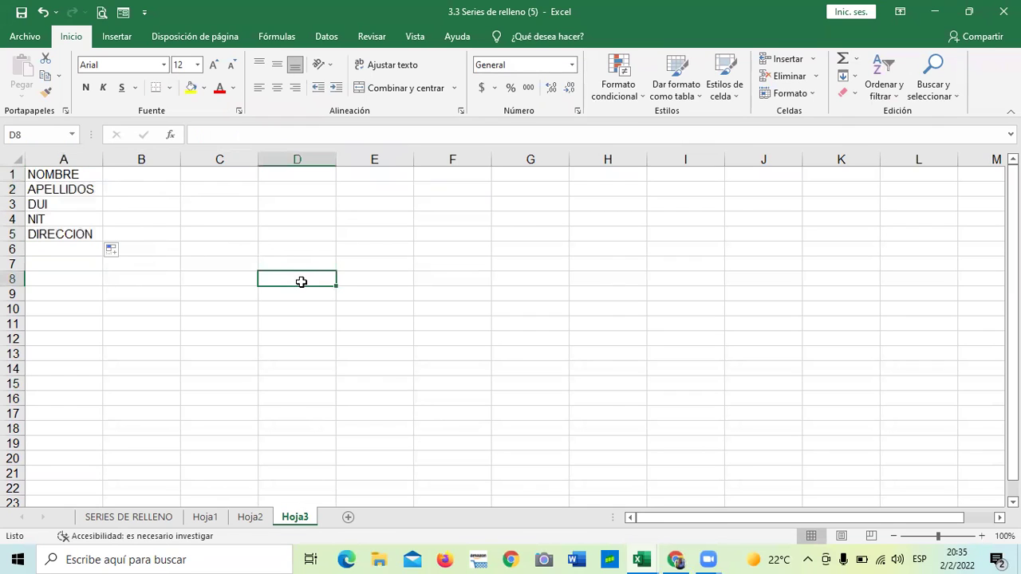
# Clear the filled headers from A1:A5 of Hoja3.
pyautogui.moveTo(68, 171); pyautogui.dragTo(85, 232)
pyautogui.click(156, 220)
pyautogui.moveTo(75, 172); pyautogui.dragTo(83, 232)
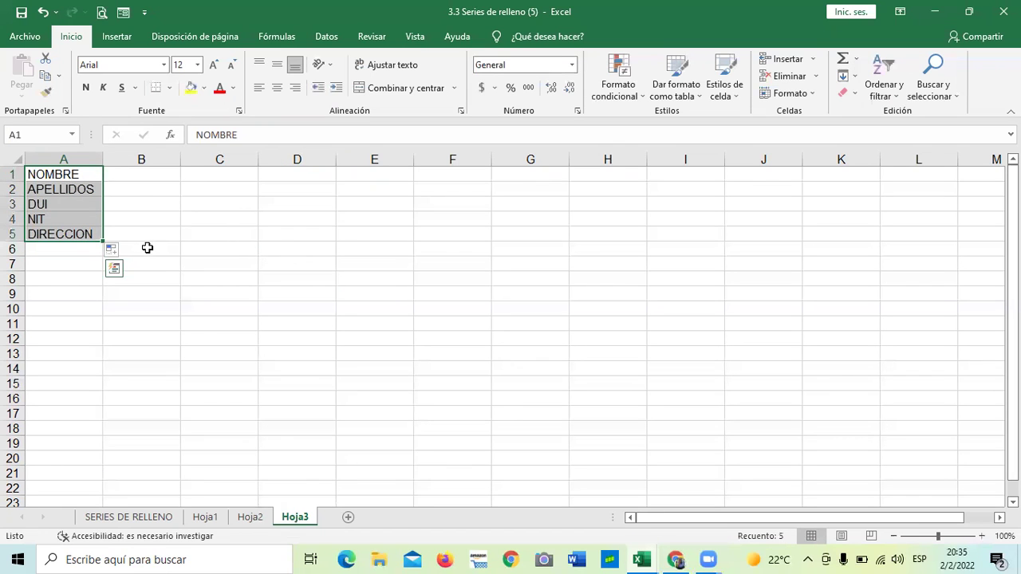
pyautogui.press('Delete')
pyautogui.click(215, 267)
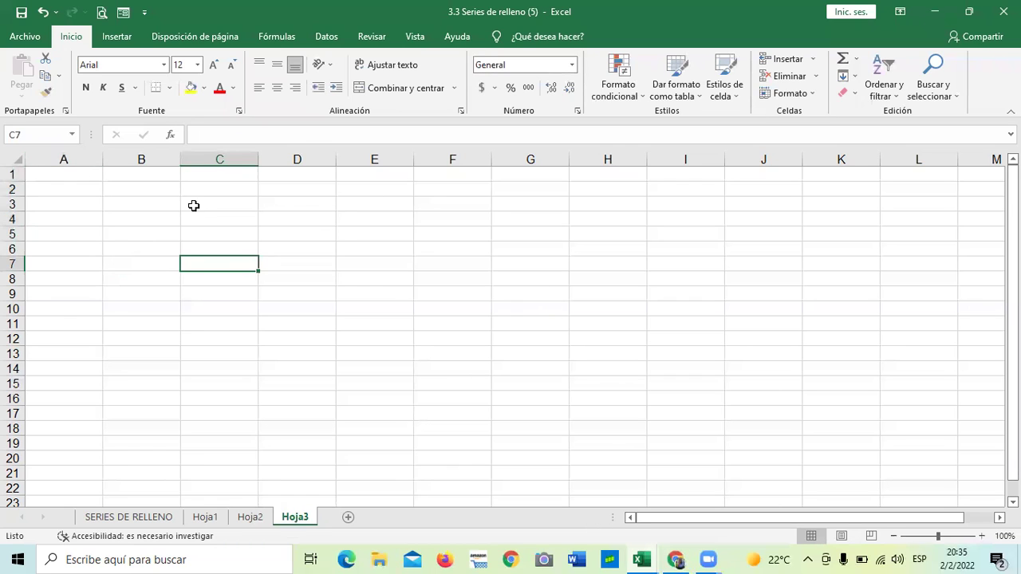
pyautogui.click(75, 203)
pyautogui.click(151, 210)
pyautogui.click(243, 203)
pyautogui.click(318, 204)
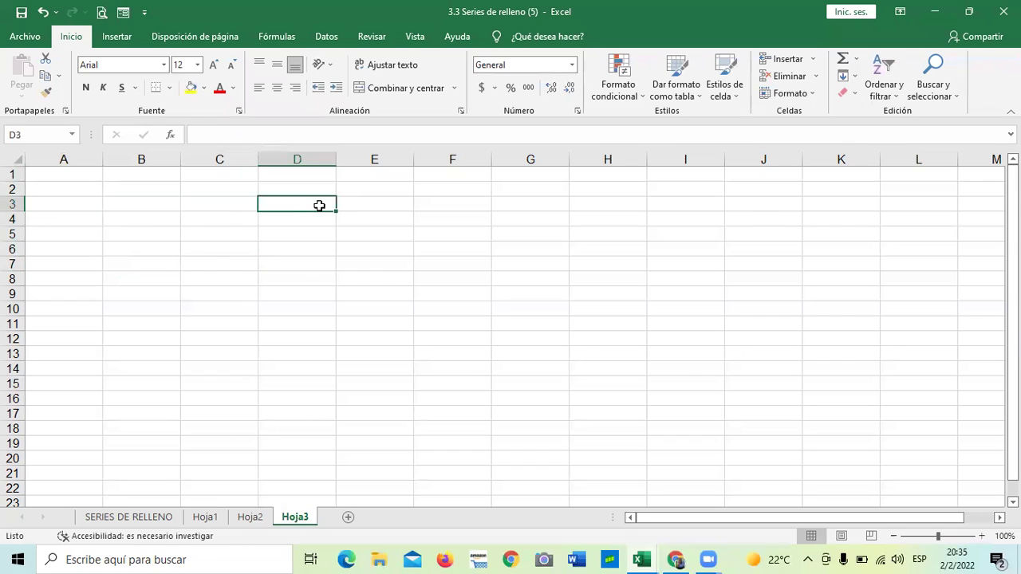
pyautogui.click(88, 205)
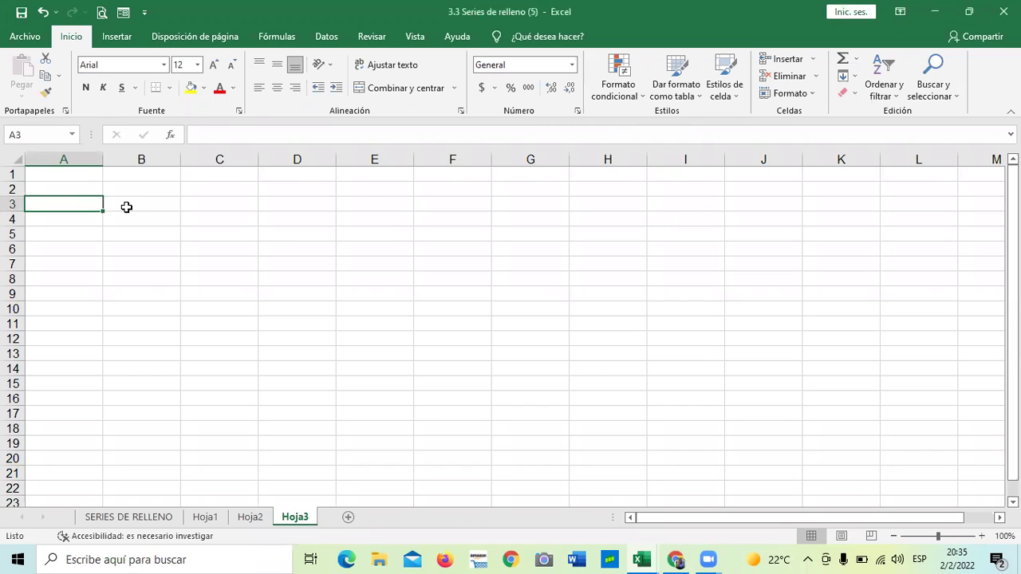
pyautogui.scroll(-6, 143, 303)
pyautogui.scroll(6, 151, 323)
pyautogui.click(346, 292)
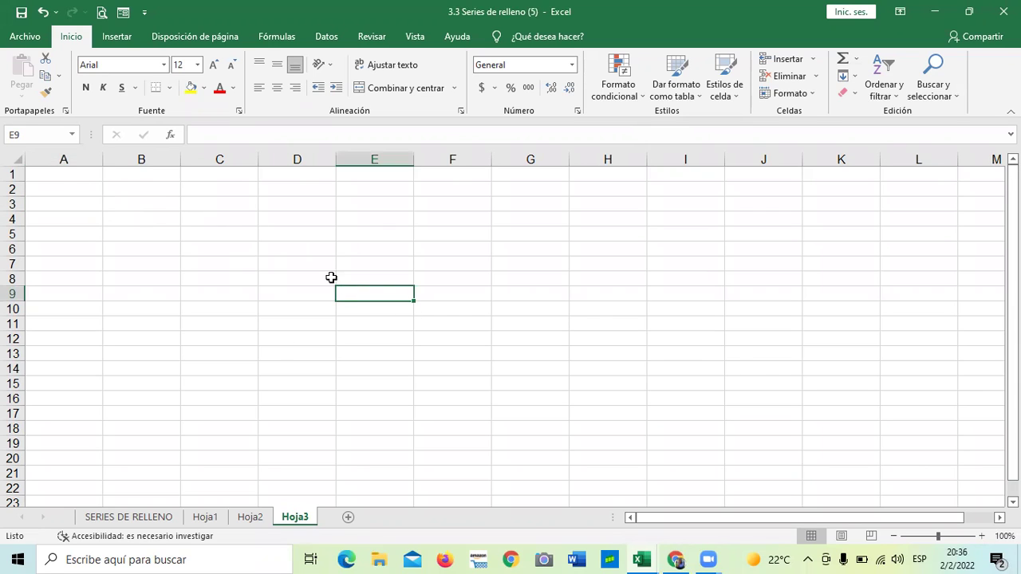
pyautogui.moveTo(91, 186); pyautogui.dragTo(579, 205)
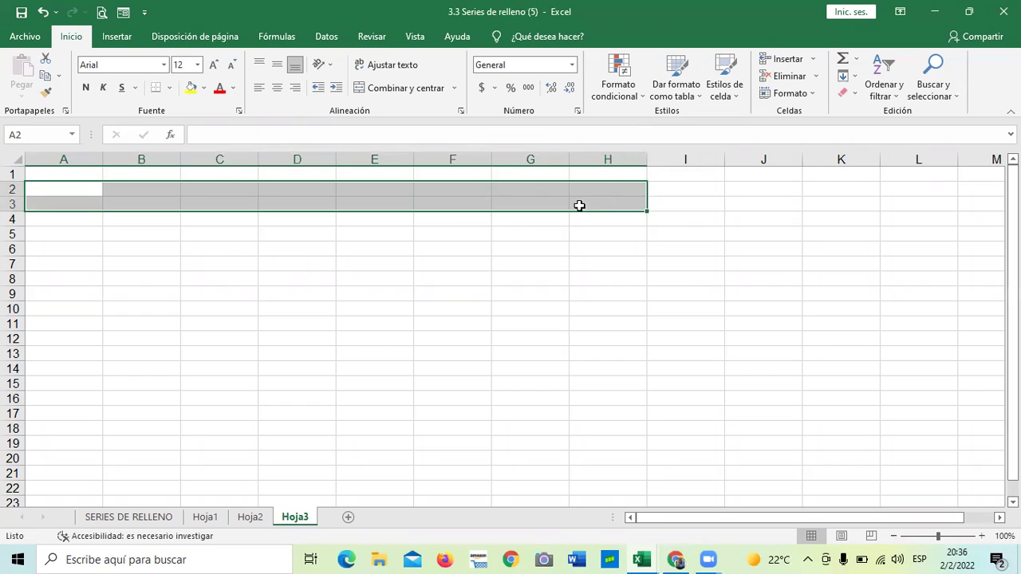
pyautogui.click(382, 363)
pyautogui.moveTo(73, 185); pyautogui.dragTo(77, 304)
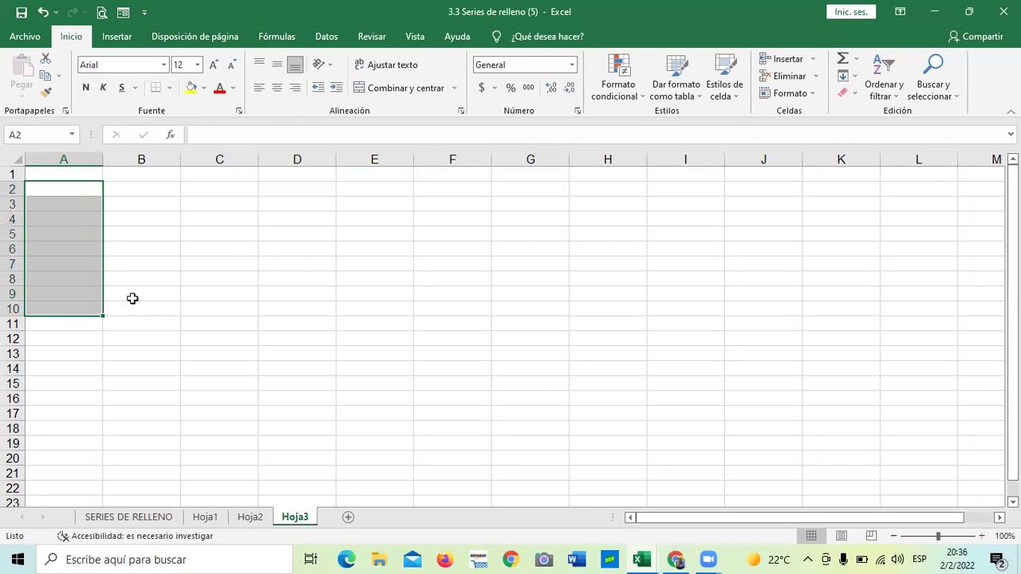
pyautogui.click(254, 276)
pyautogui.moveTo(71, 190); pyautogui.dragTo(615, 189)
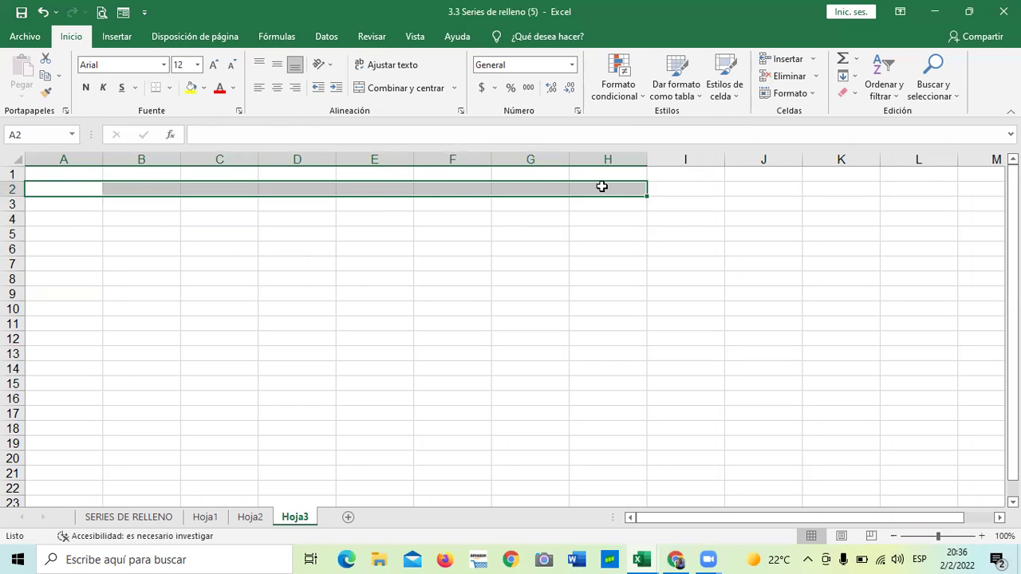
pyautogui.click(398, 280)
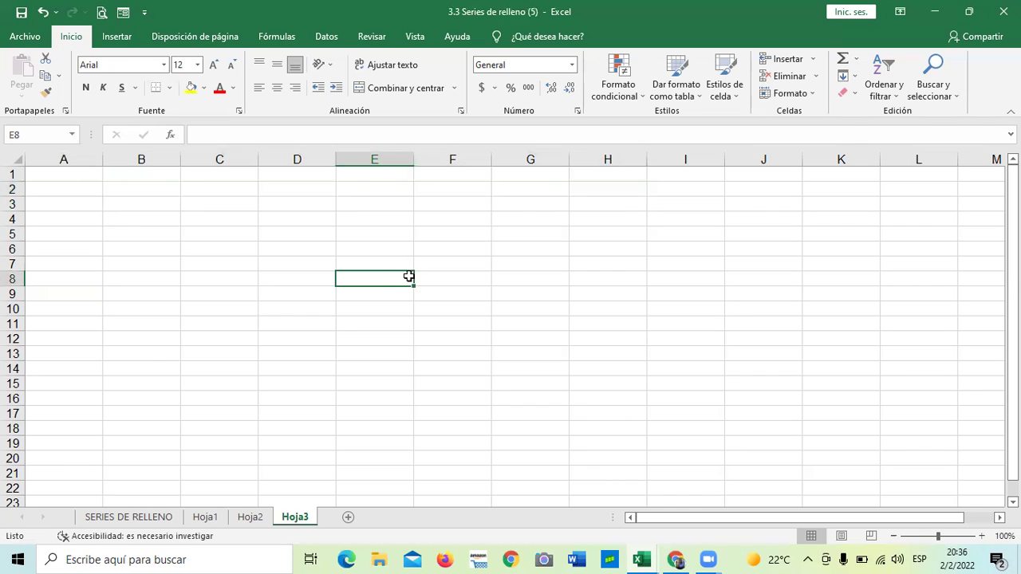
pyautogui.click(77, 194)
pyautogui.click(249, 262)
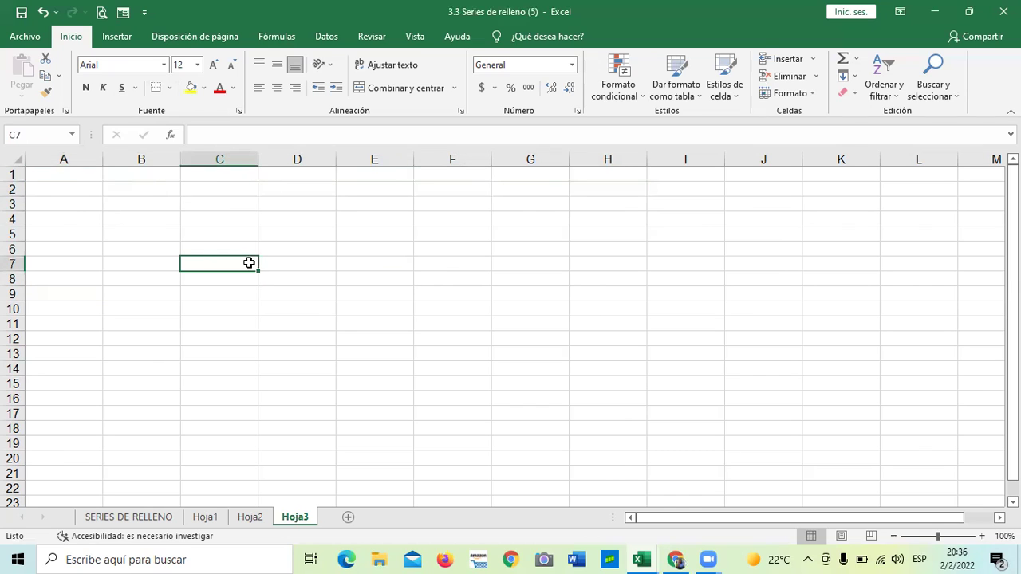
pyautogui.moveTo(82, 192); pyautogui.dragTo(595, 221)
pyautogui.click(595, 221)
pyautogui.click(558, 311)
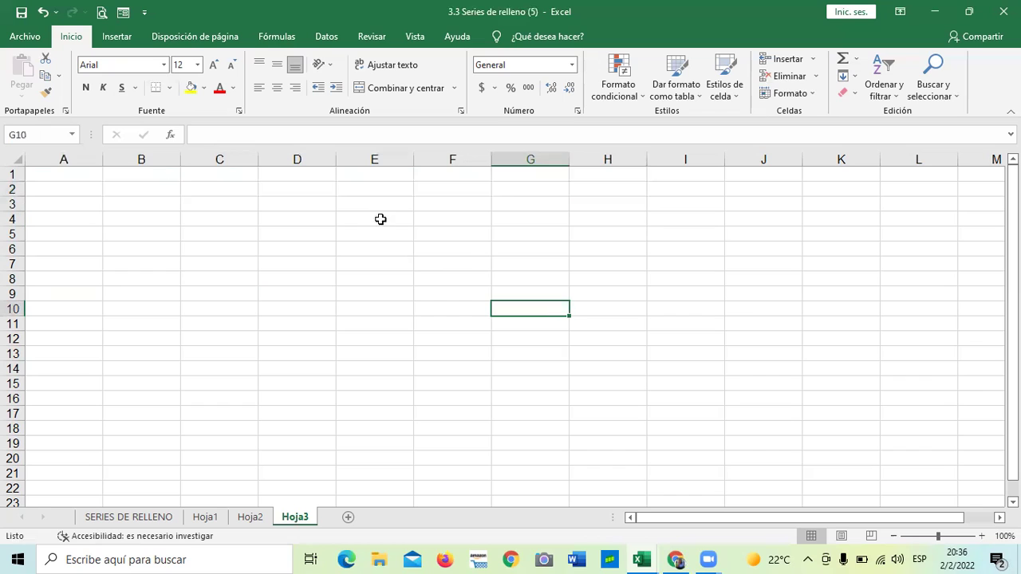
pyautogui.moveTo(72, 186); pyautogui.dragTo(576, 192)
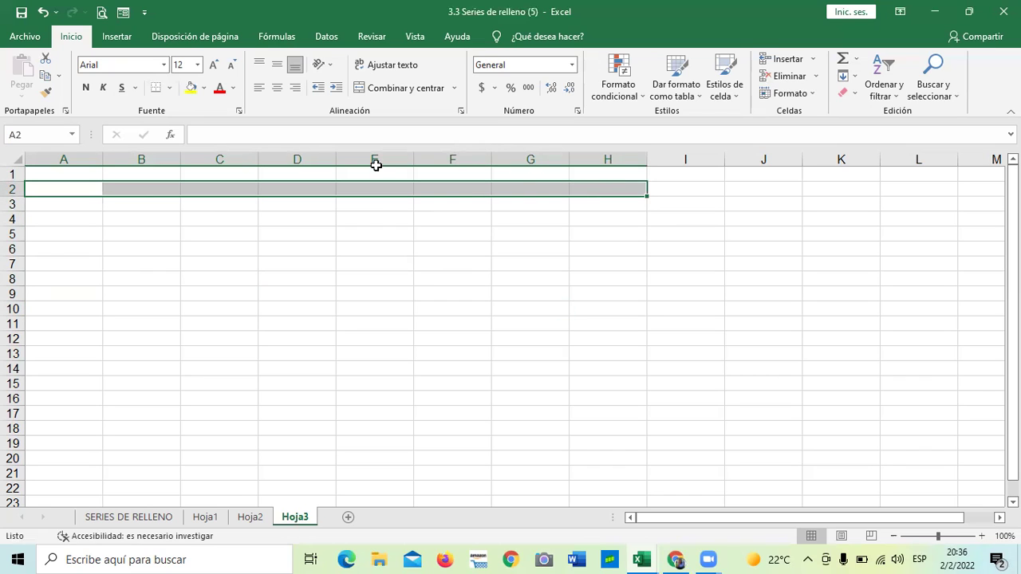
pyautogui.click(230, 311)
pyautogui.moveTo(64, 204); pyautogui.dragTo(560, 206)
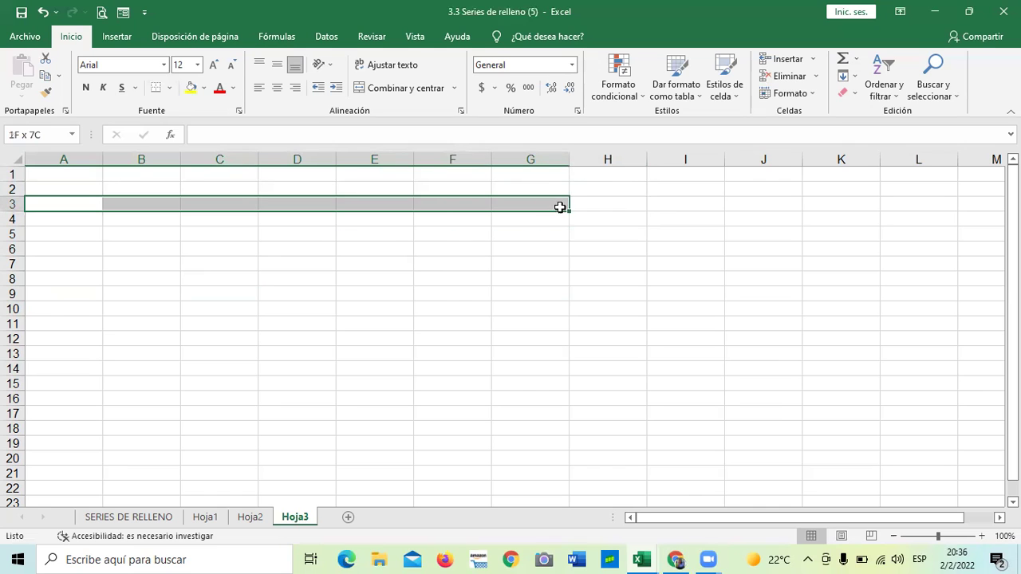
# Review the NOMBRE to DIRECCION header rows on the Hoja2 and Hoja1 sheets.
pyautogui.click(252, 517)
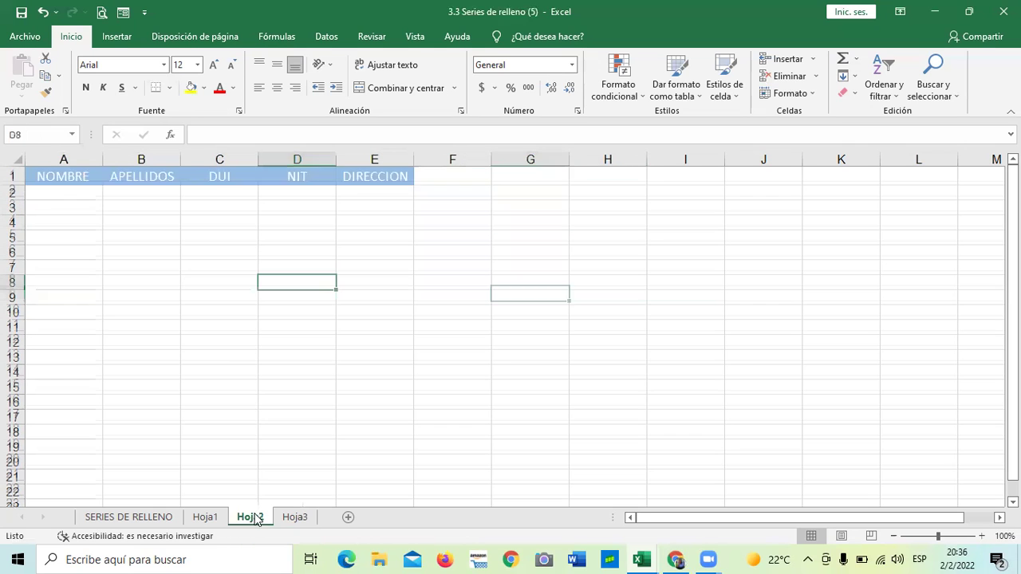
pyautogui.click(256, 370)
pyautogui.moveTo(75, 173); pyautogui.dragTo(402, 176)
pyautogui.moveTo(391, 299); pyautogui.dragTo(391, 287)
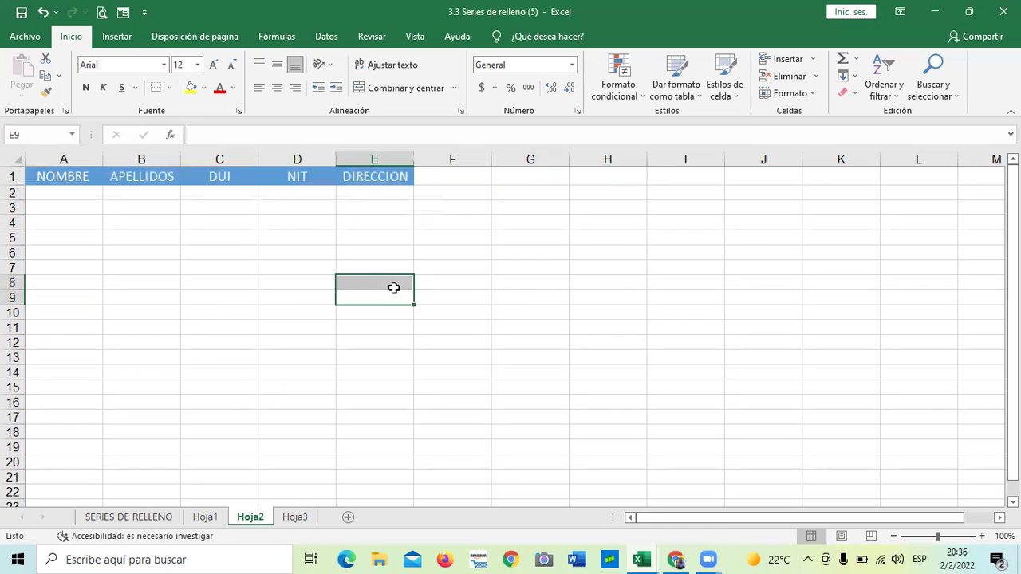
pyautogui.click(205, 517)
pyautogui.click(175, 387)
pyautogui.moveTo(60, 186); pyautogui.dragTo(360, 186)
pyautogui.click(358, 292)
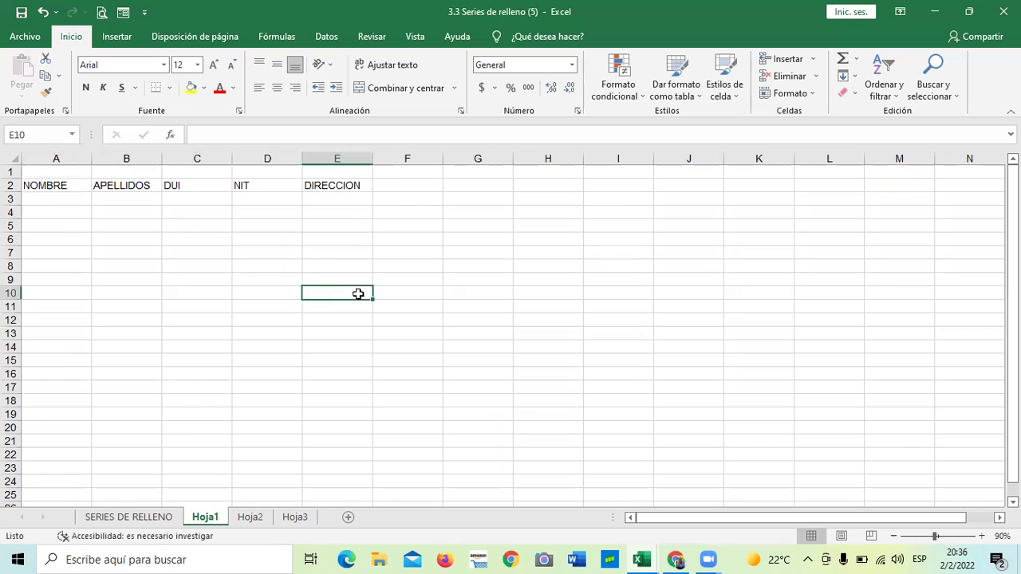
# Examine the numeric, day, month, hour and custom fill series on the SERIES DE RELLENO sheet.
pyautogui.click(151, 517)
pyautogui.click(143, 406)
pyautogui.scroll(5, 143, 405)
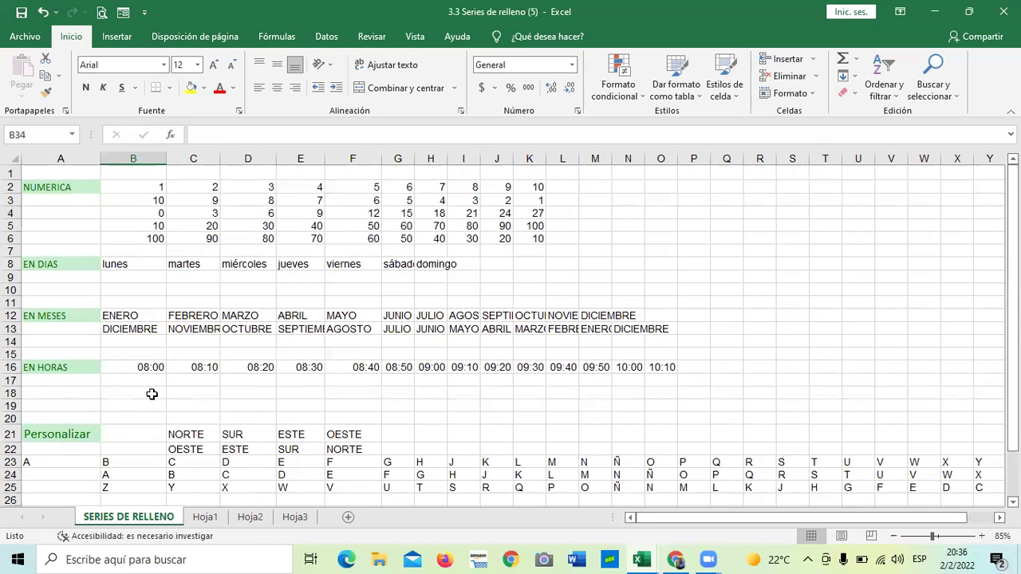
pyautogui.scroll(-1, 151, 394)
pyautogui.scroll(-1, 152, 394)
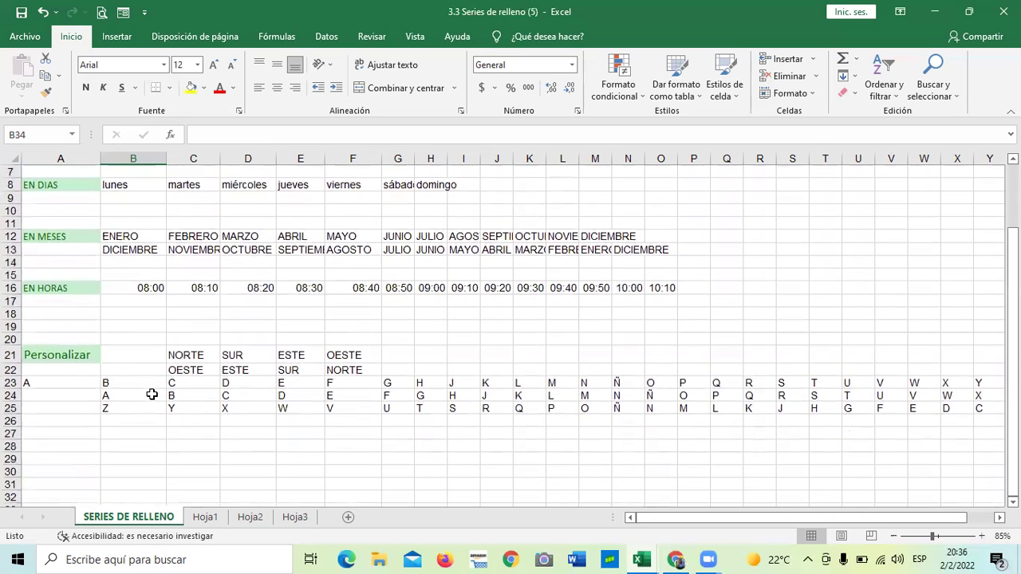
pyautogui.click(182, 355)
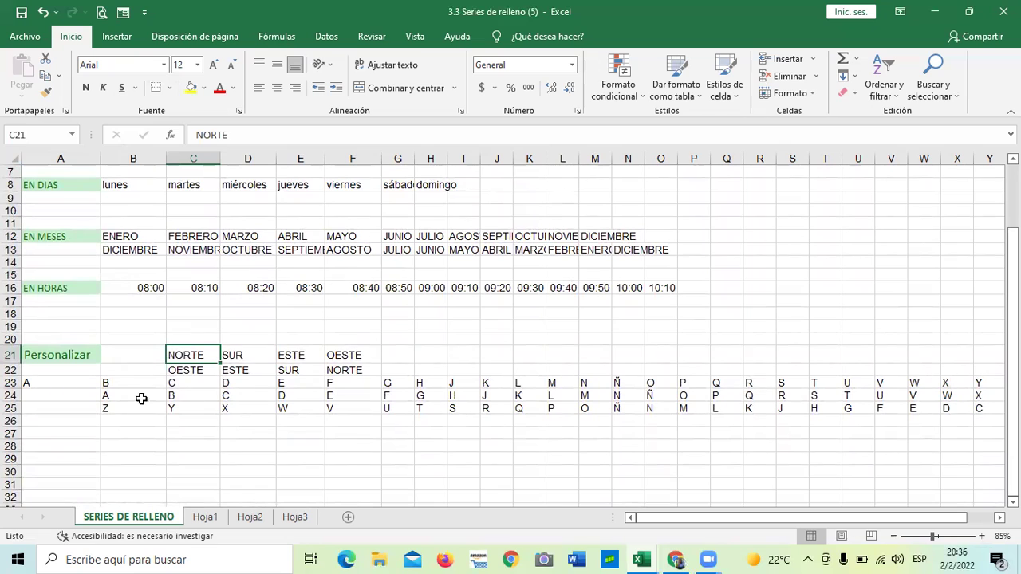
pyautogui.scroll(-1, 141, 407)
pyautogui.click(122, 367)
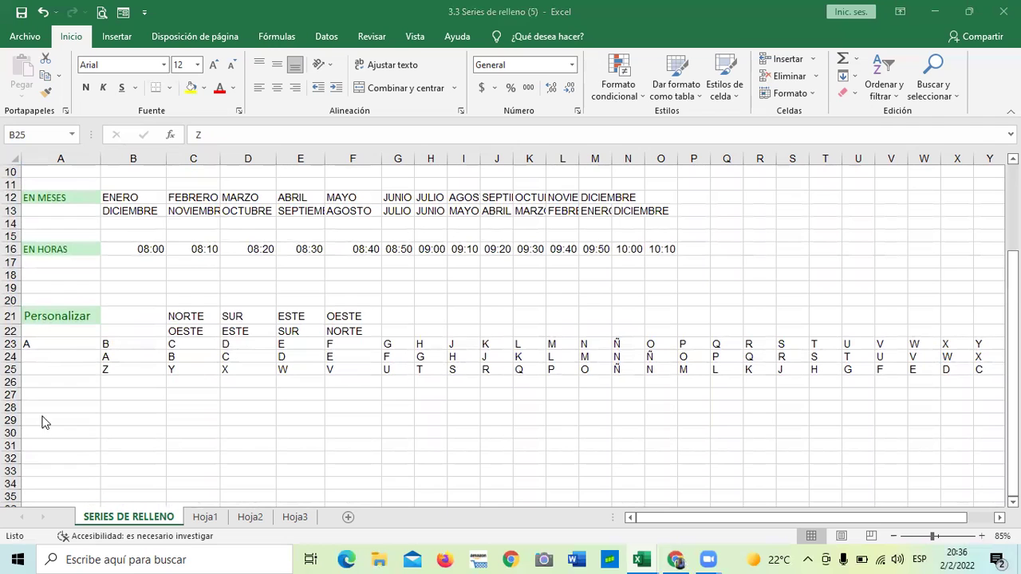
pyautogui.click(222, 518)
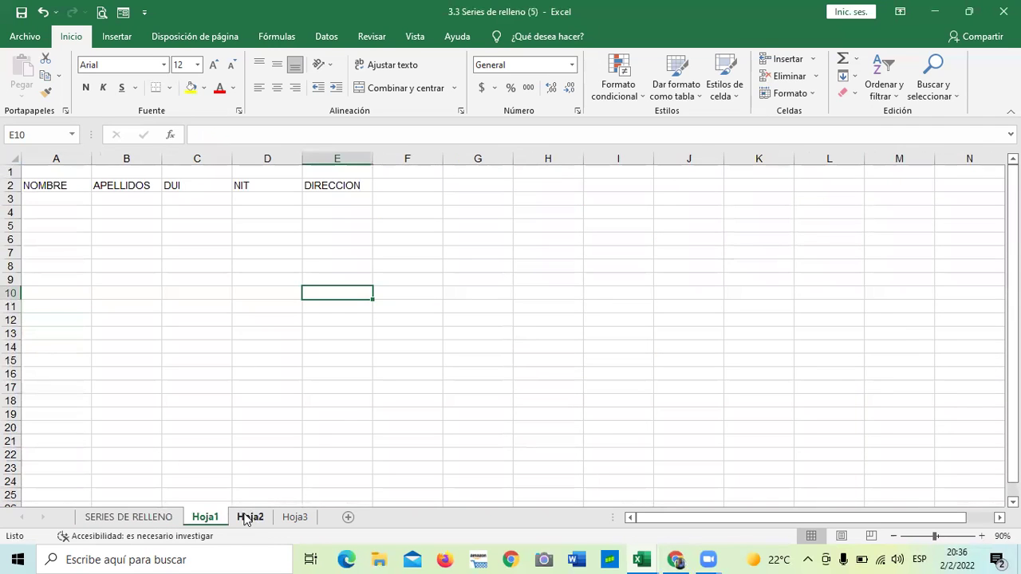
pyautogui.click(253, 519)
pyautogui.click(303, 519)
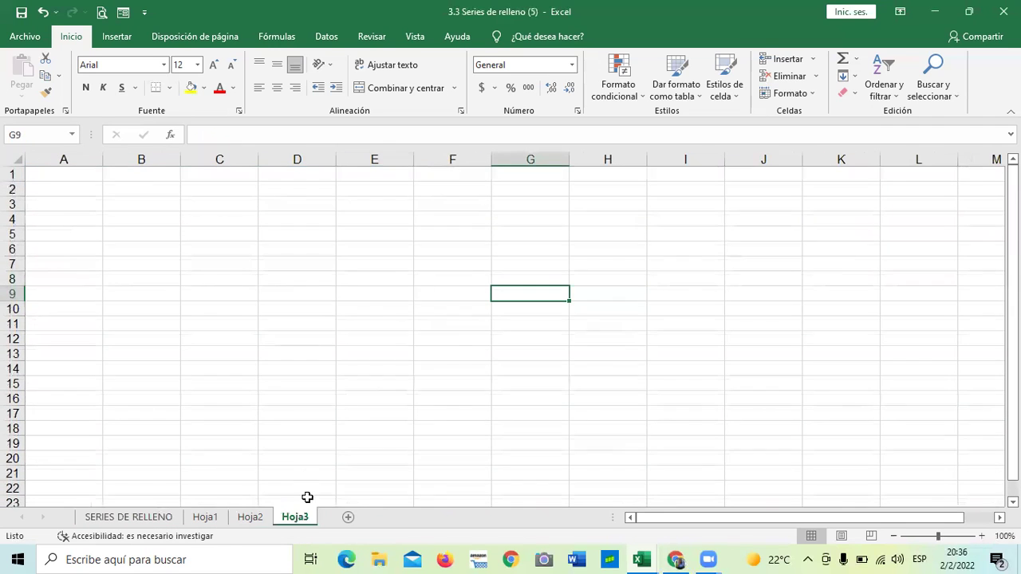
pyautogui.click(120, 238)
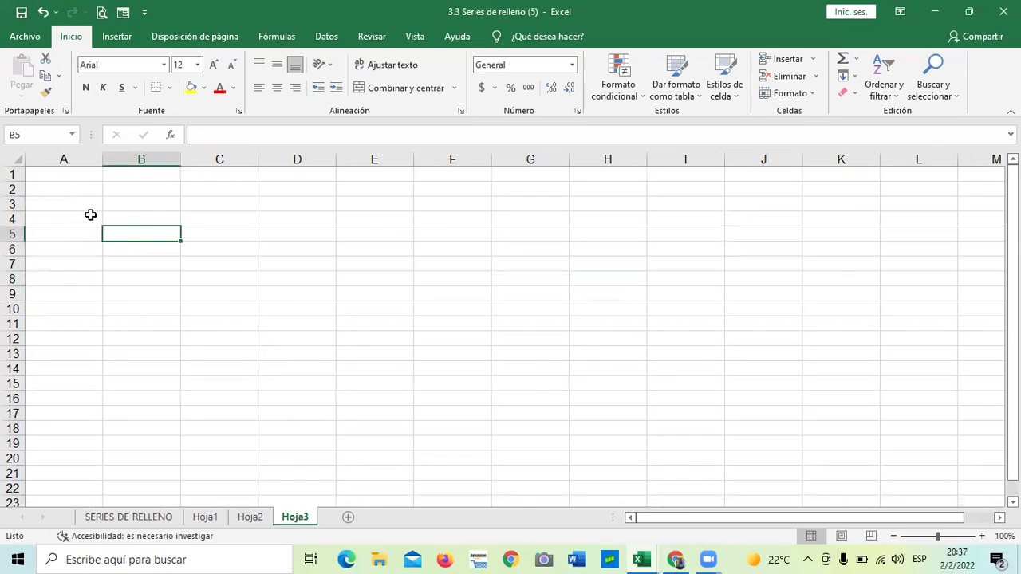
pyautogui.click(119, 191)
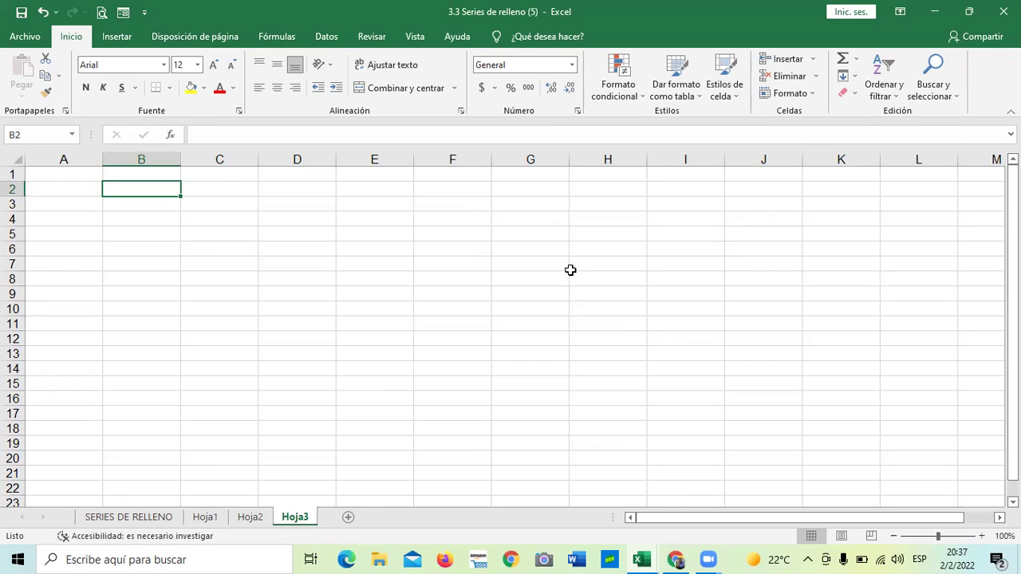
pyautogui.click(184, 232)
pyautogui.moveTo(210, 208); pyautogui.dragTo(572, 333)
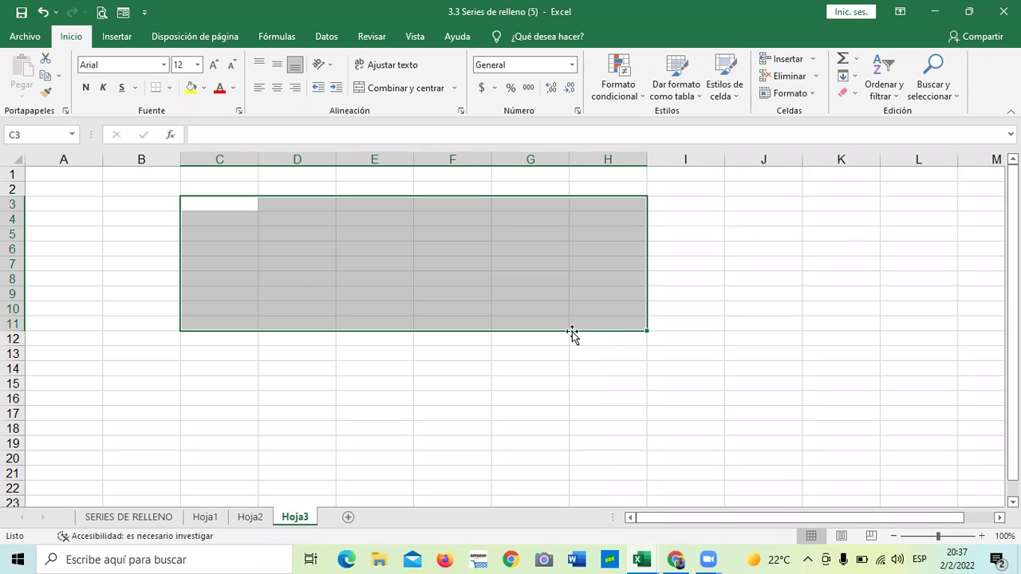
pyautogui.click(550, 413)
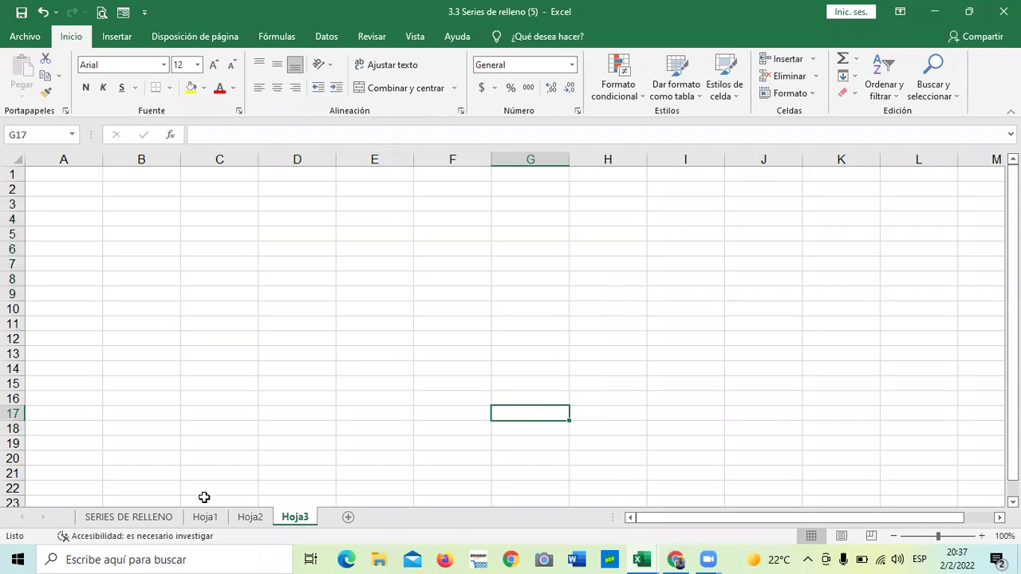
pyautogui.click(252, 520)
pyautogui.click(217, 522)
pyautogui.click(153, 521)
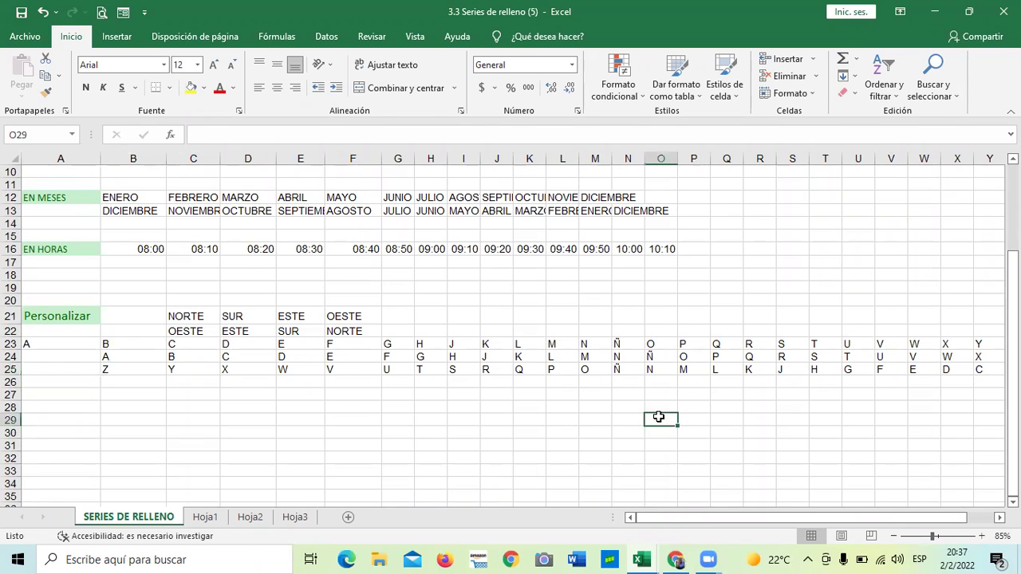
# Switch to the Ejercicio Excel Intermedio workbook and look through its Función MIN, Función SUMA, Autosuma, Función PROMEDIO and Función MODA.UNO sheets.
pyautogui.click(642, 558)
pyautogui.click(694, 492)
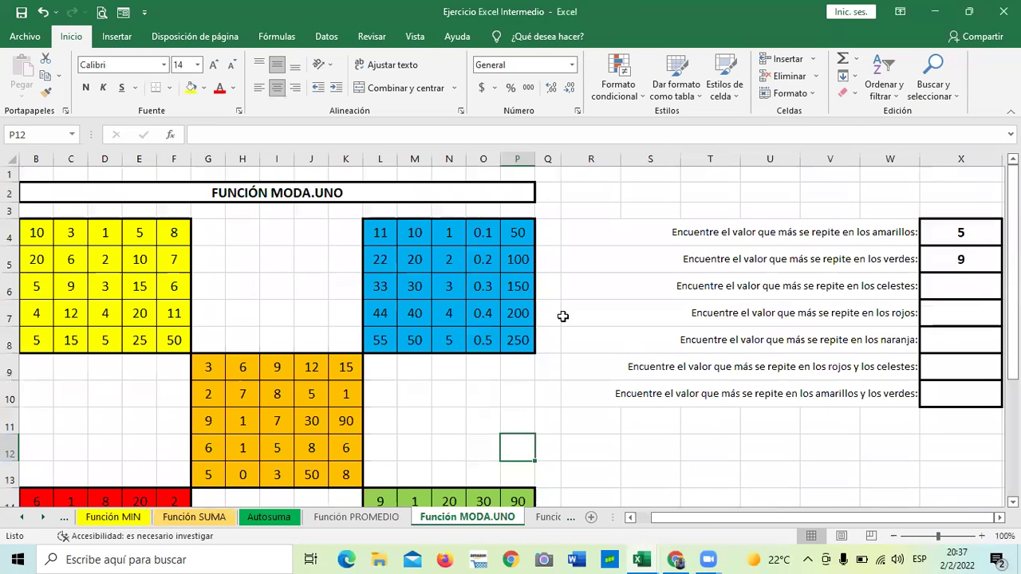
pyautogui.click(134, 521)
pyautogui.click(203, 519)
pyautogui.click(268, 520)
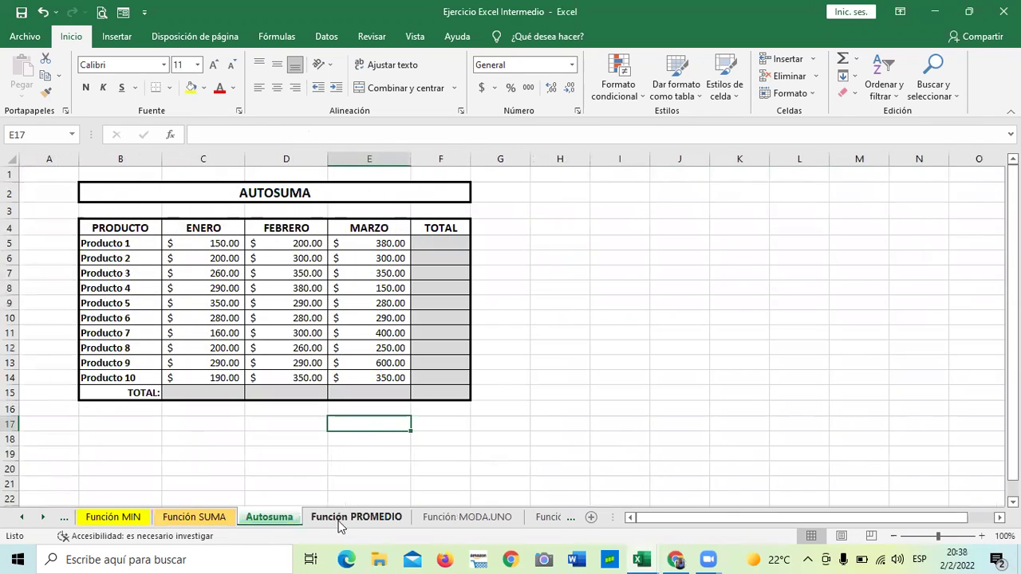
pyautogui.click(340, 520)
pyautogui.click(471, 518)
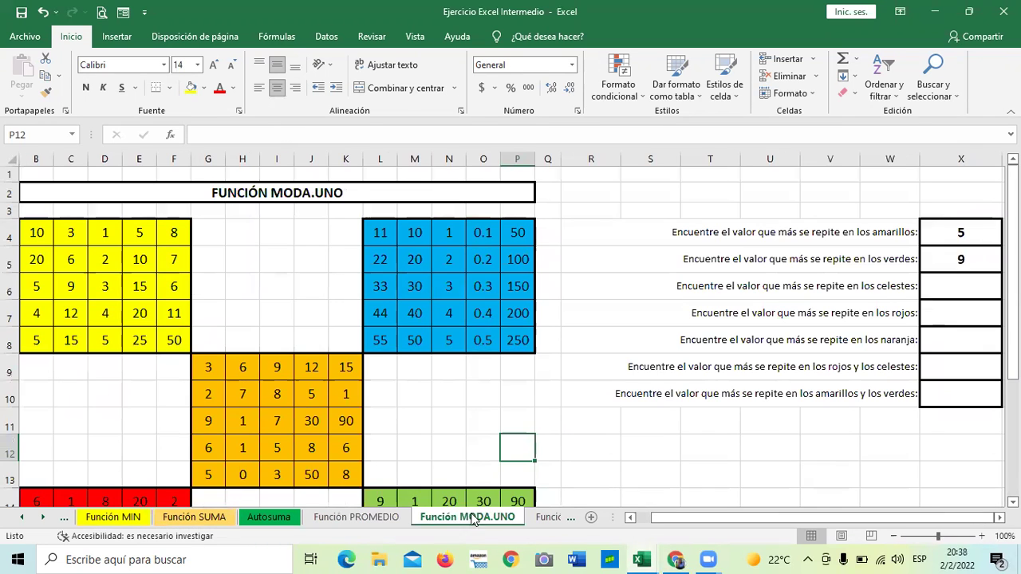
# Look over the Función FECHA and Función HORA sheets further along in the workbook.
pyautogui.click(42, 519)
pyautogui.click(42, 519)
pyautogui.click(43, 518)
pyautogui.click(363, 526)
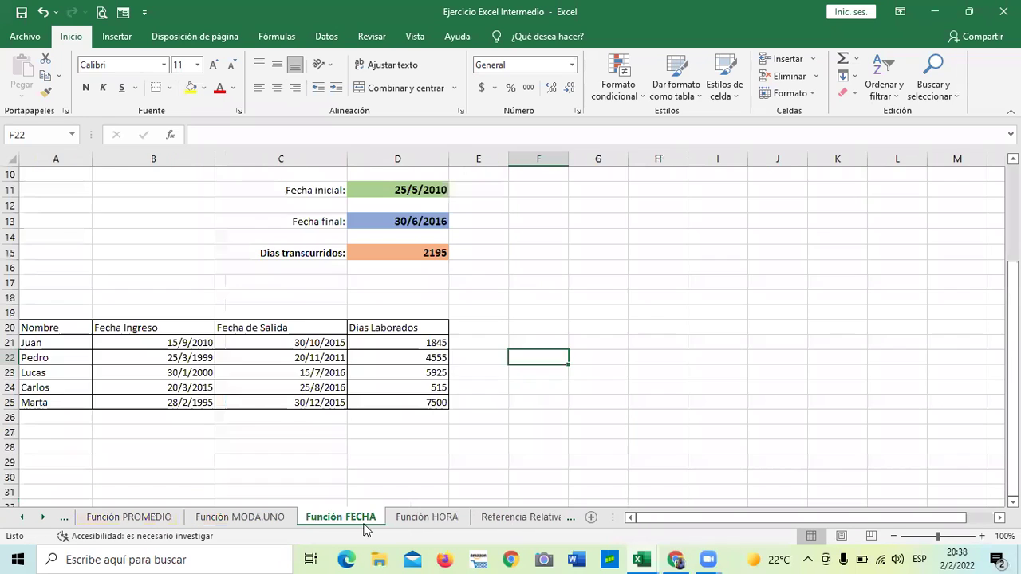
pyautogui.click(423, 527)
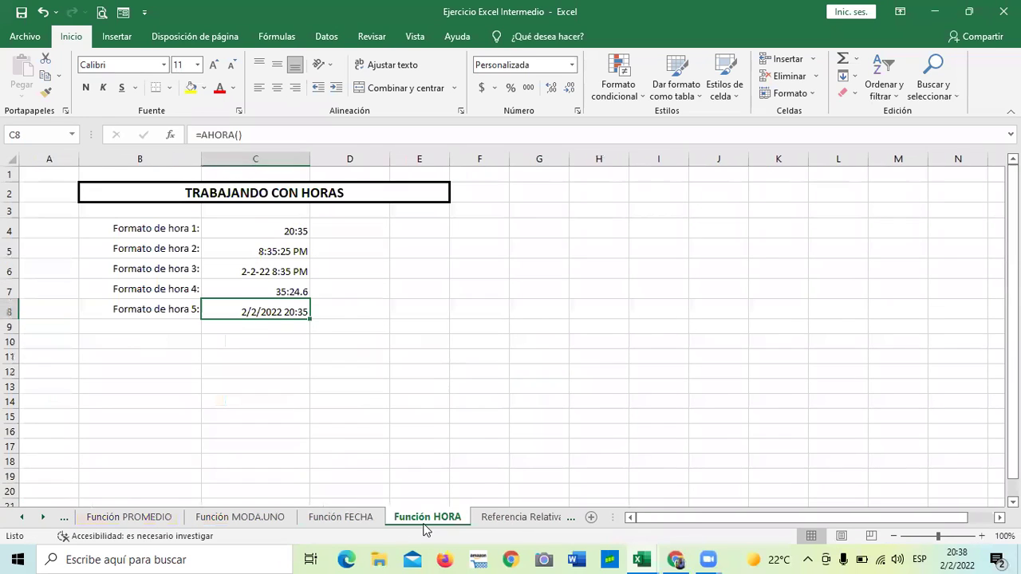
pyautogui.click(725, 327)
pyautogui.moveTo(560, 268); pyautogui.dragTo(563, 258)
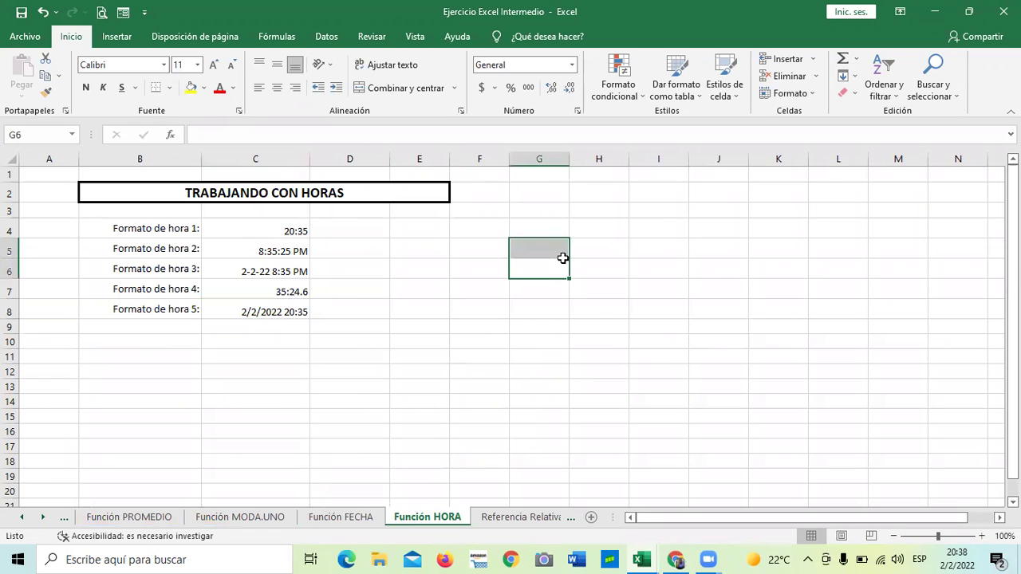
pyautogui.click(503, 328)
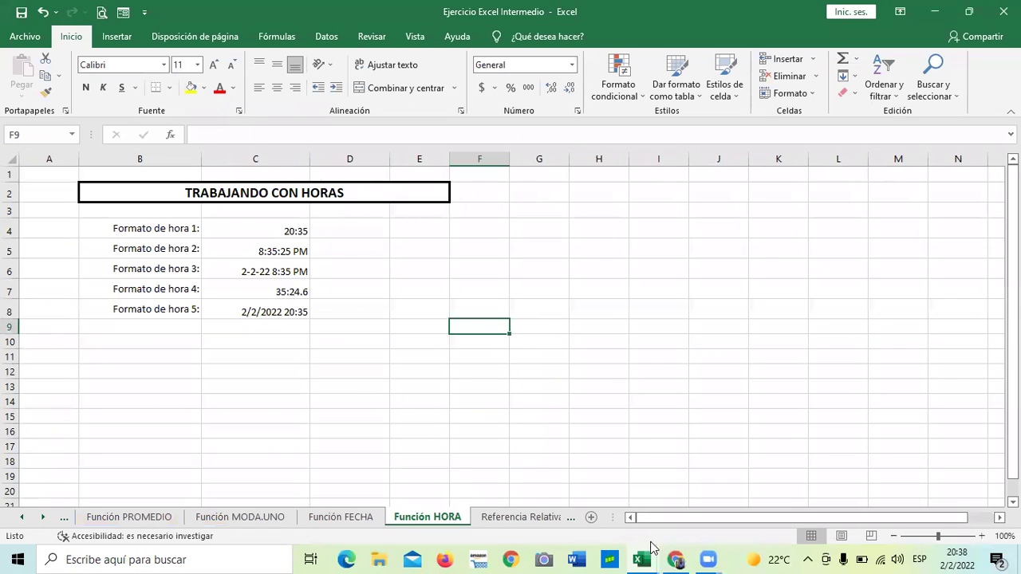
# Switch to the Excel course in Chrome and go from the 3.7 Series de relleno page to 3.8 Laboratorio.
pyautogui.click(676, 559)
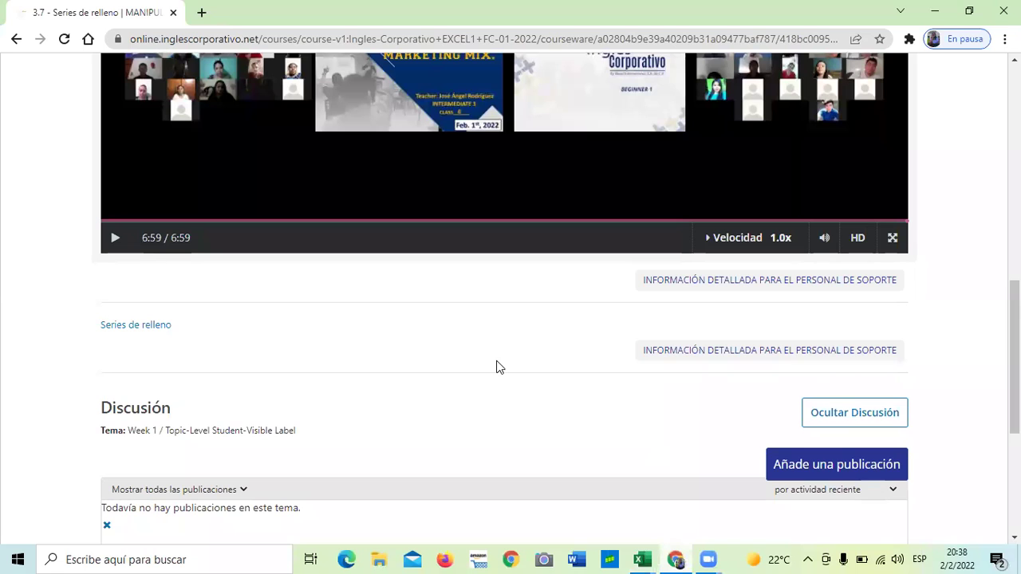
pyautogui.scroll(-3, 498, 365)
pyautogui.click(545, 435)
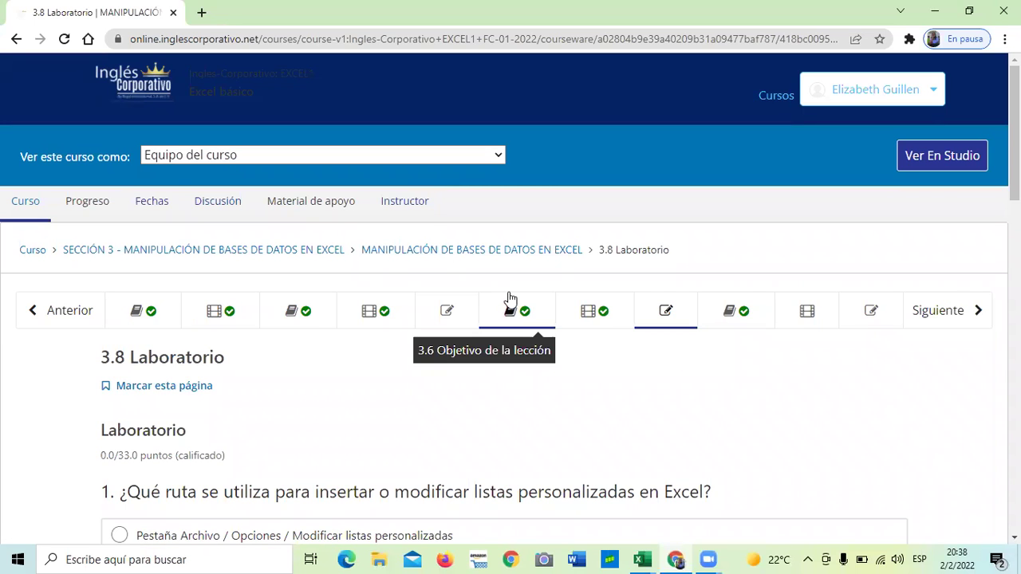
# Read through the lab questions on custom lists and fill series.
pyautogui.scroll(-2, 465, 363)
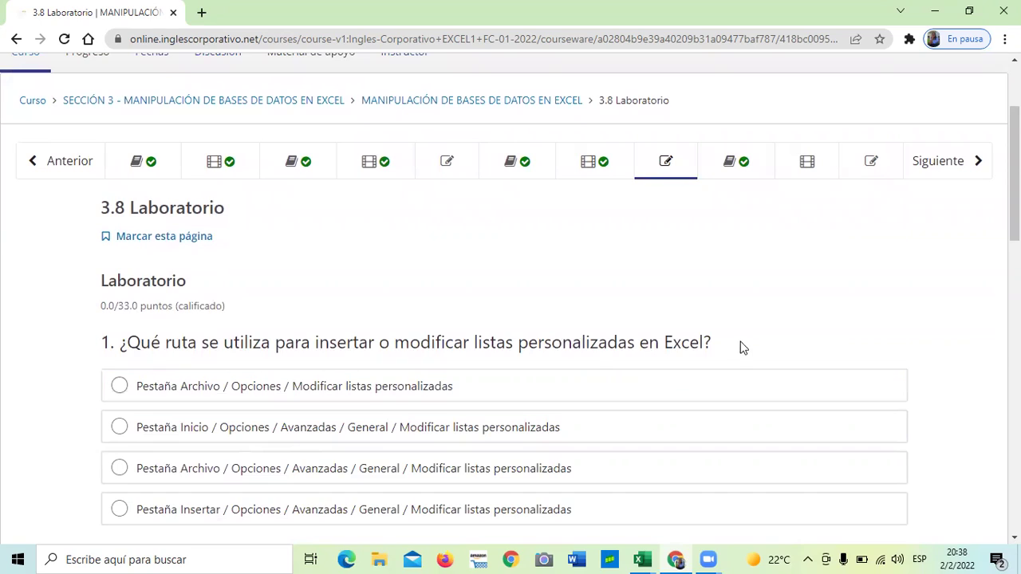
pyautogui.scroll(-4, 554, 358)
pyautogui.scroll(-9, 555, 366)
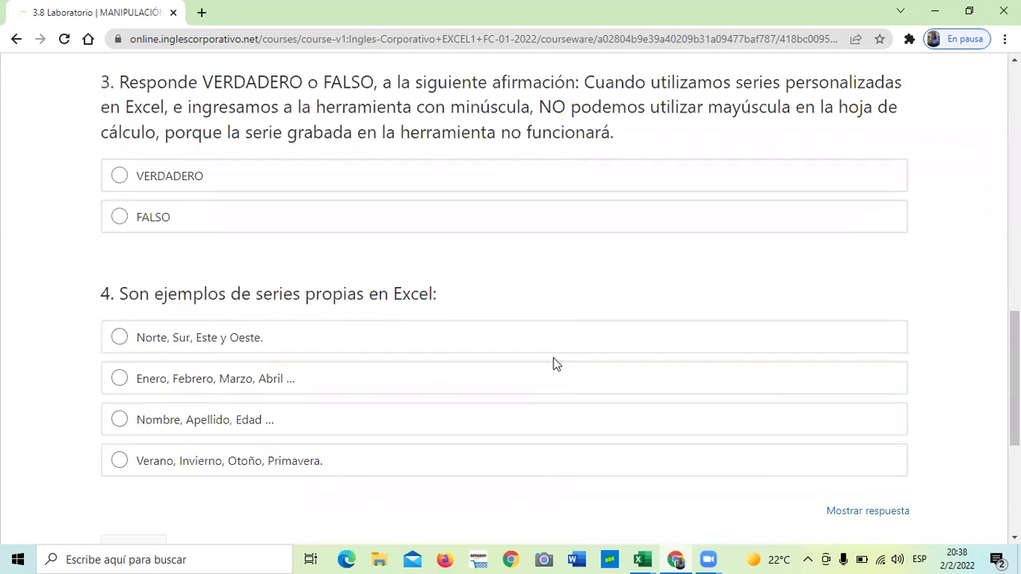
# In the 3.3 Series de relleno workbook, check Excel's advanced options for the Modificar listas personalizadas setting and leave without changes.
pyautogui.scroll(4, 556, 365)
pyautogui.scroll(7, 556, 365)
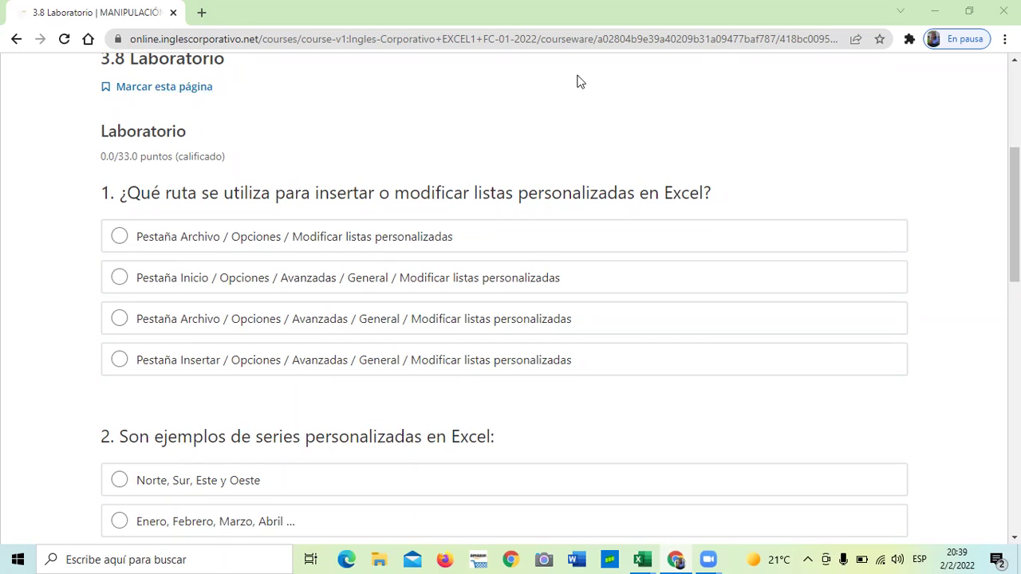
pyautogui.moveTo(644, 558)
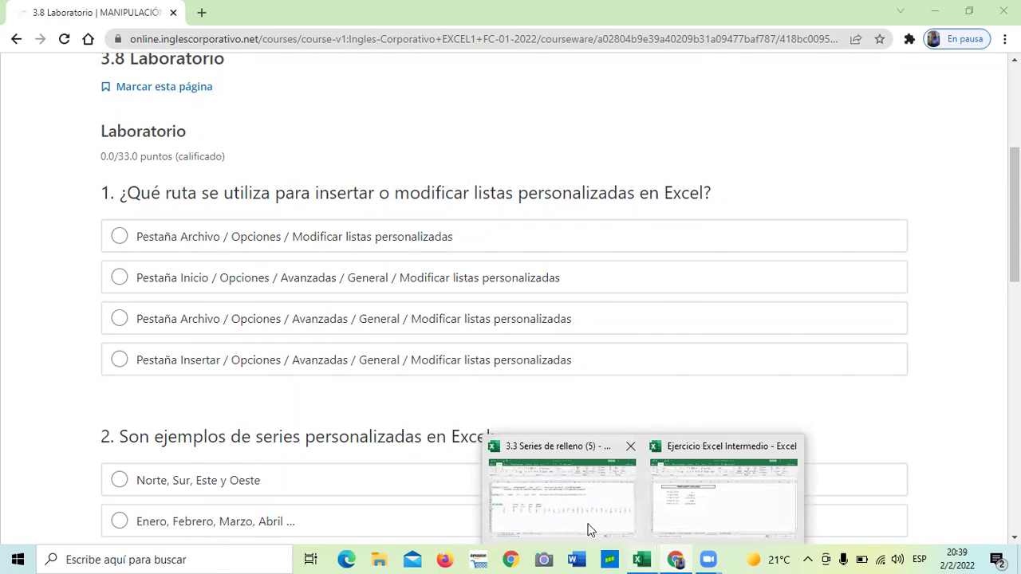
pyautogui.click(563, 511)
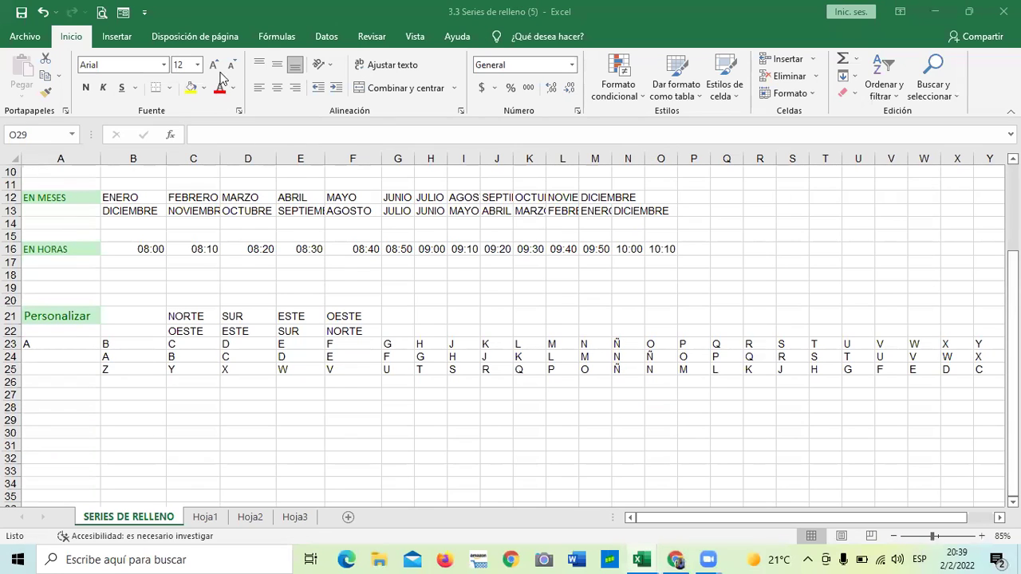
pyautogui.click(26, 37)
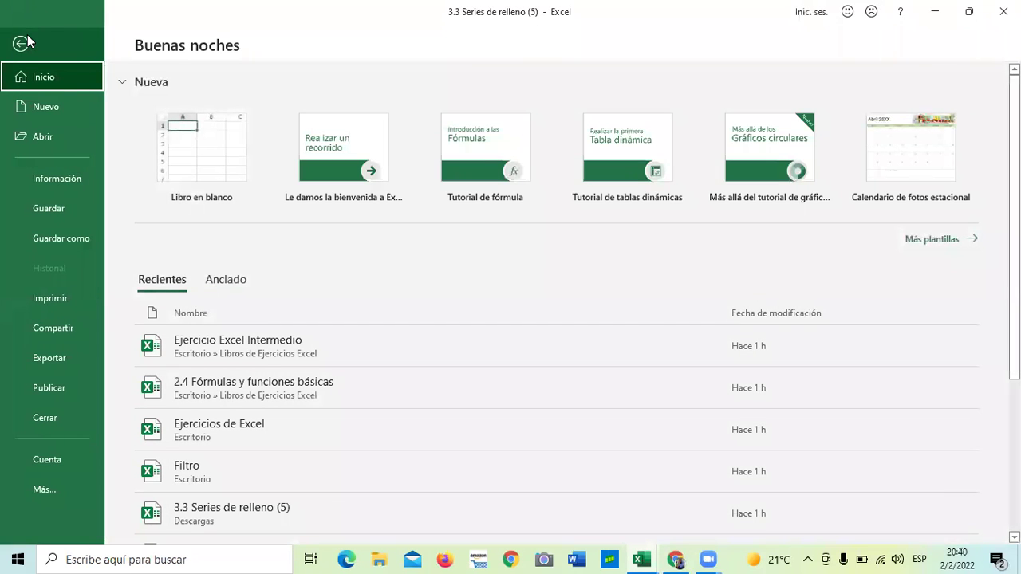
pyautogui.click(65, 489)
pyautogui.click(151, 520)
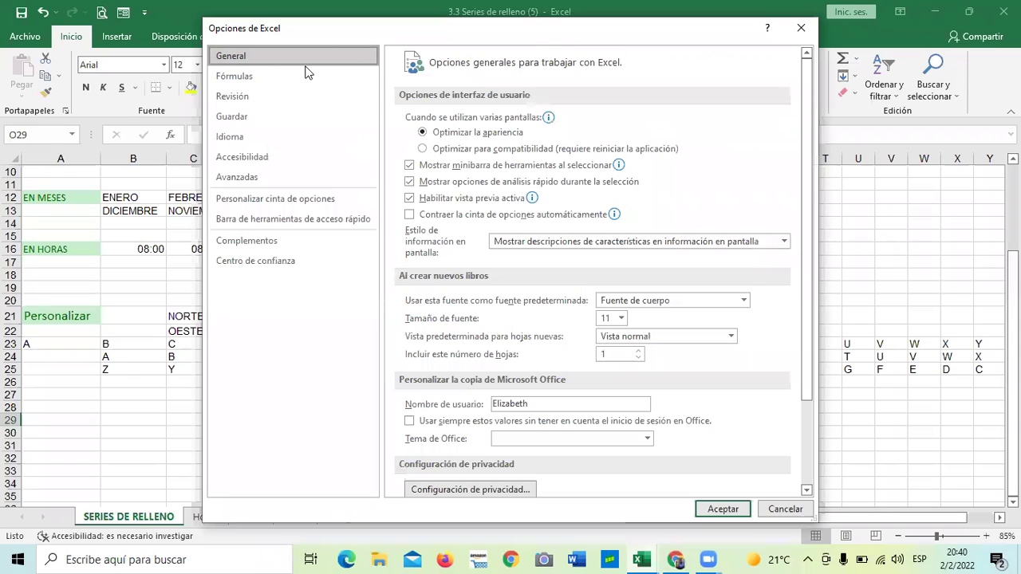
pyautogui.click(244, 179)
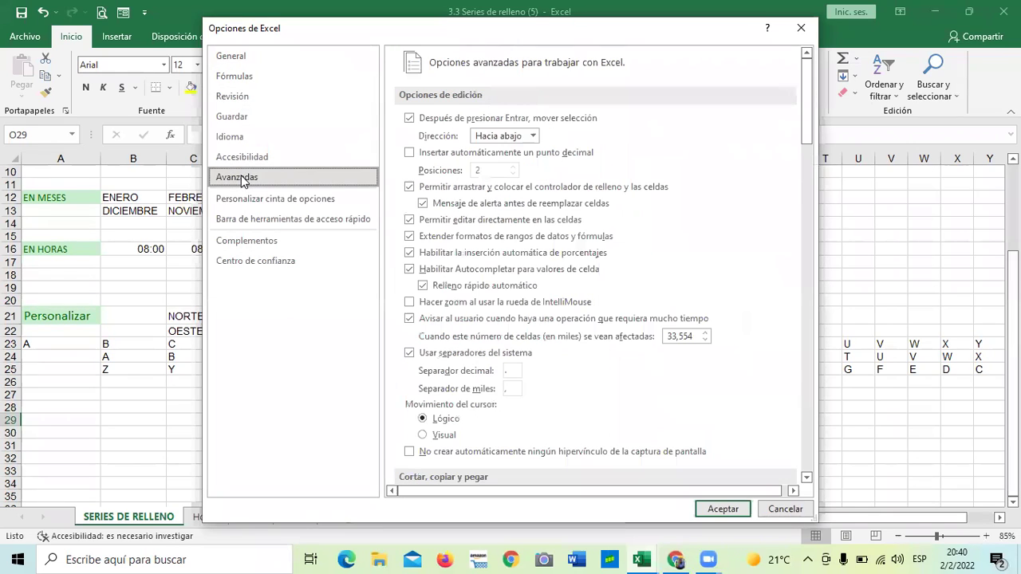
pyautogui.moveTo(805, 130); pyautogui.dragTo(807, 434)
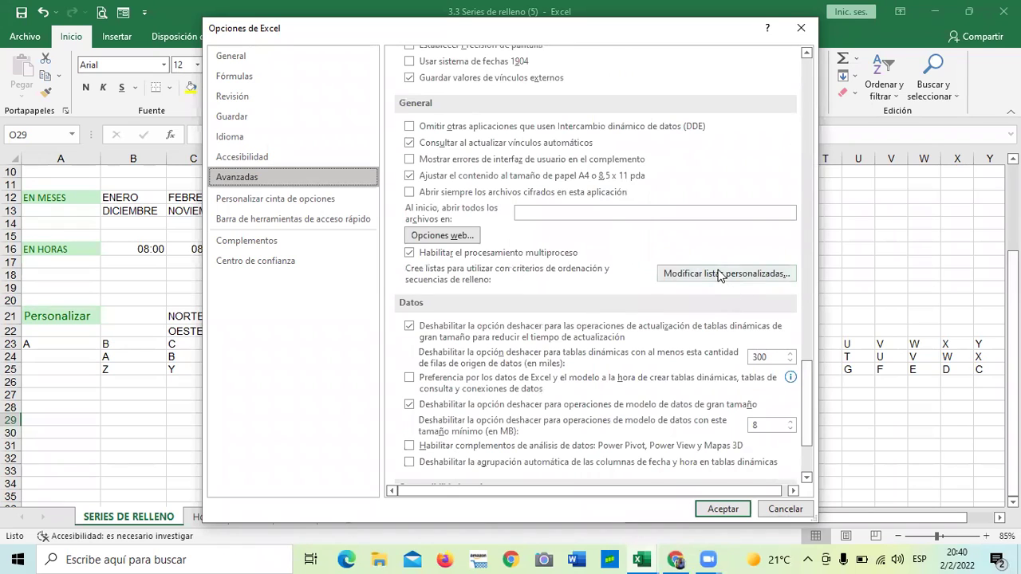
pyautogui.click(776, 511)
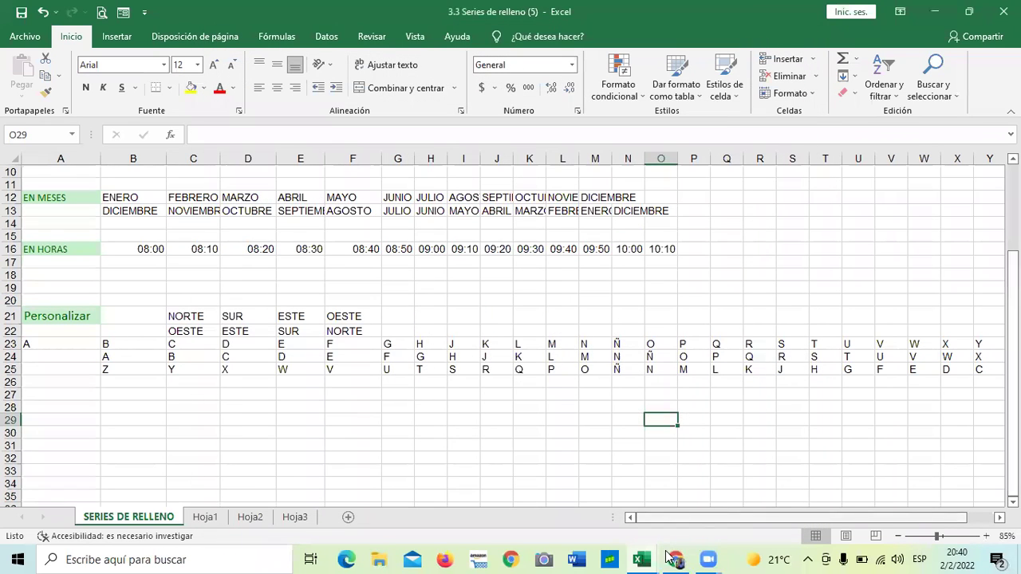
# Return to the 3.8 Laboratorio quiz in Chrome and read questions 1 to 3 on custom series.
pyautogui.moveTo(671, 544)
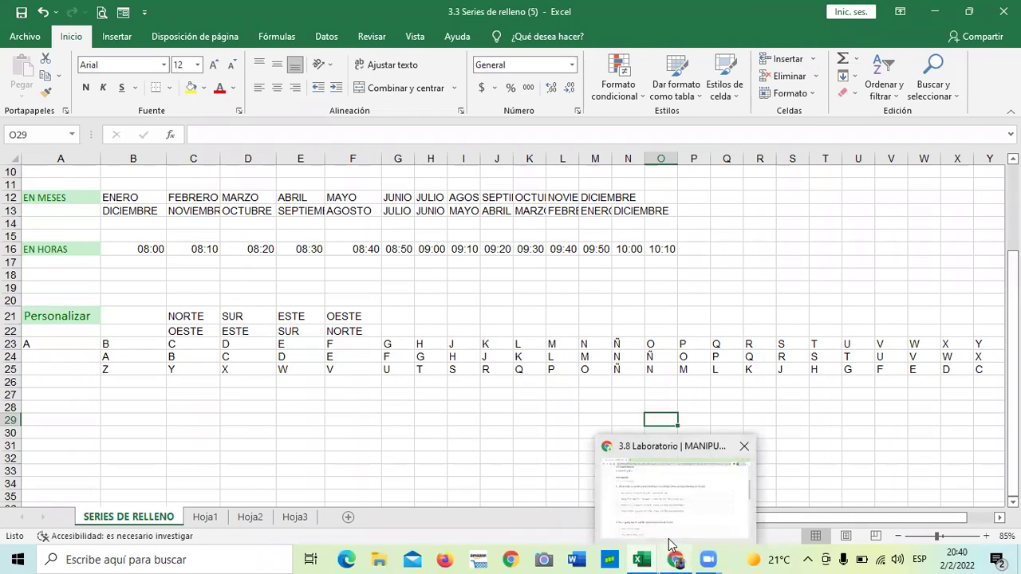
pyautogui.click(654, 485)
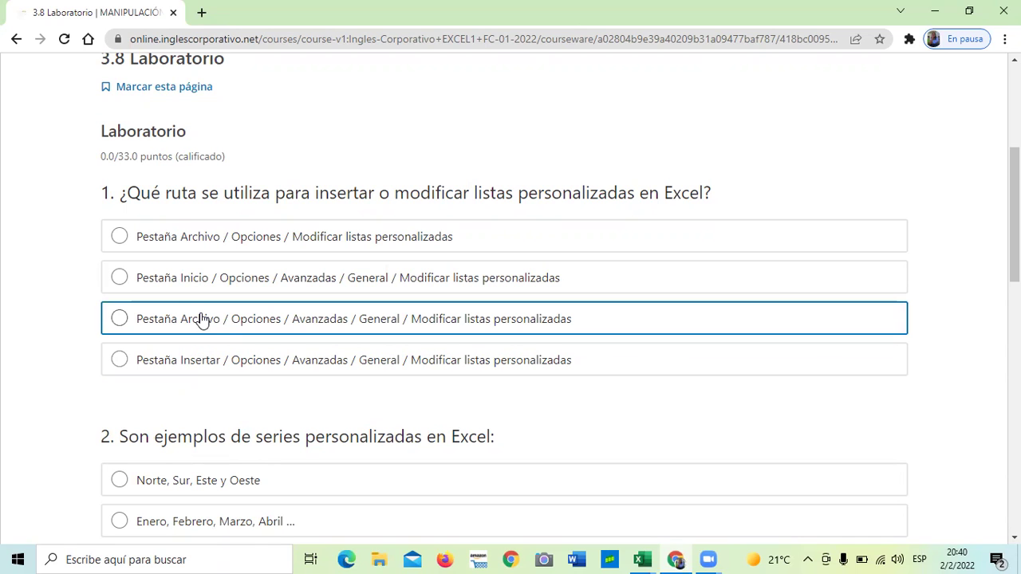
pyautogui.scroll(-3, 222, 287)
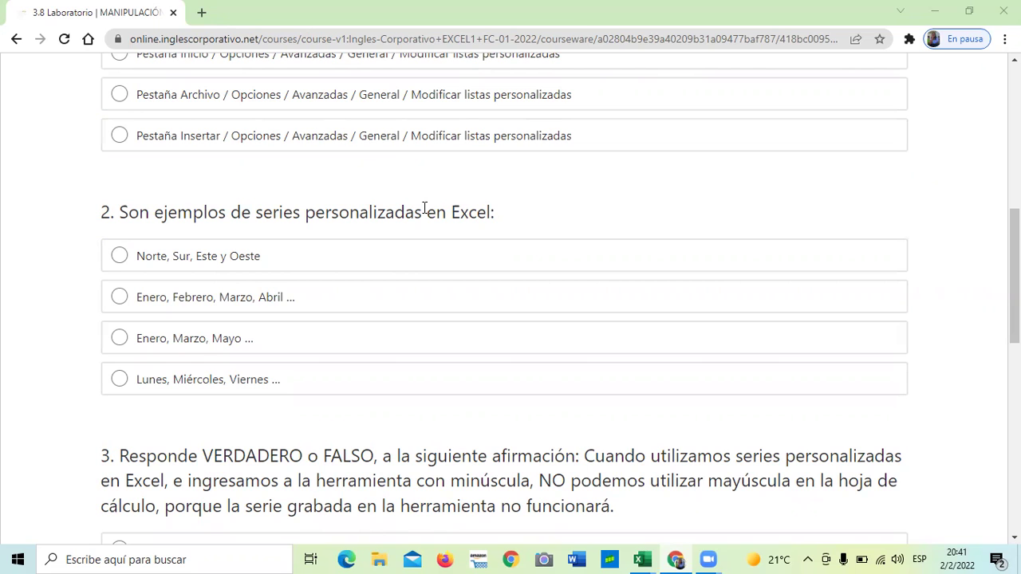
pyautogui.scroll(-4, 520, 183)
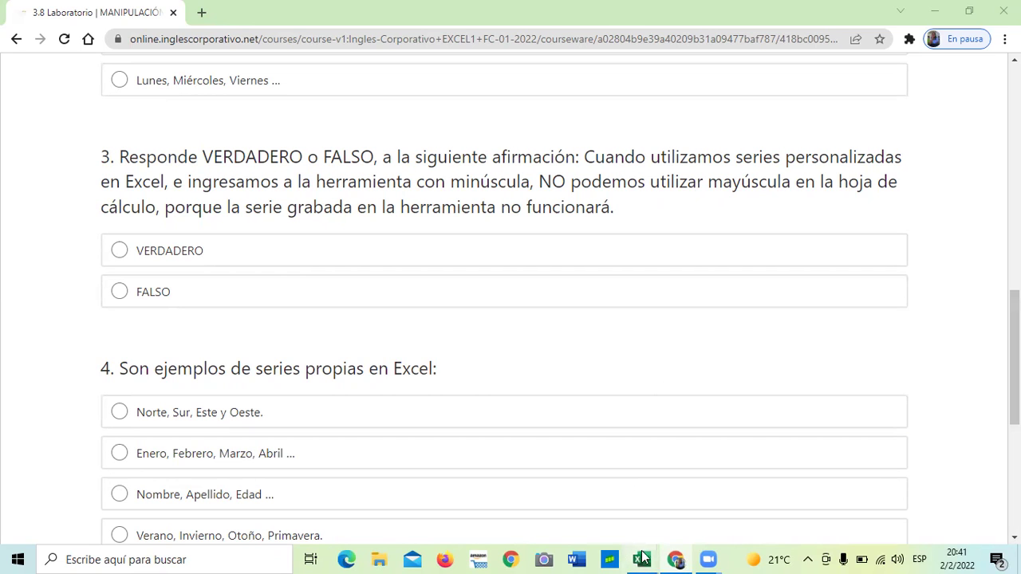
# Switch to the 3.3 Series de relleno workbook and enter a lowercase a in cell B29.
pyautogui.moveTo(649, 551)
pyautogui.click(563, 490)
pyautogui.scroll(-2, 478, 430)
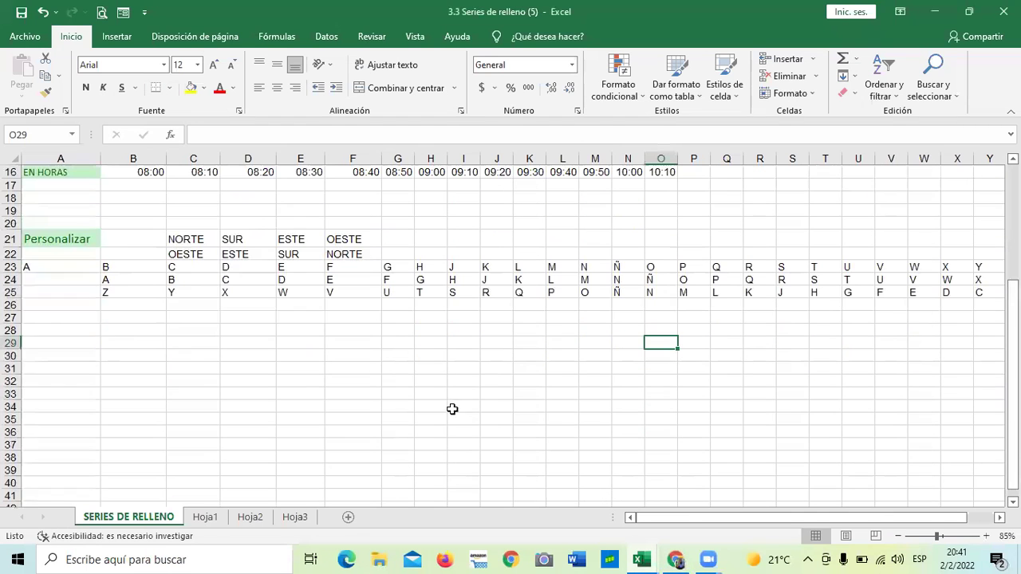
pyautogui.click(90, 335)
pyautogui.click(114, 310)
pyautogui.click(127, 343)
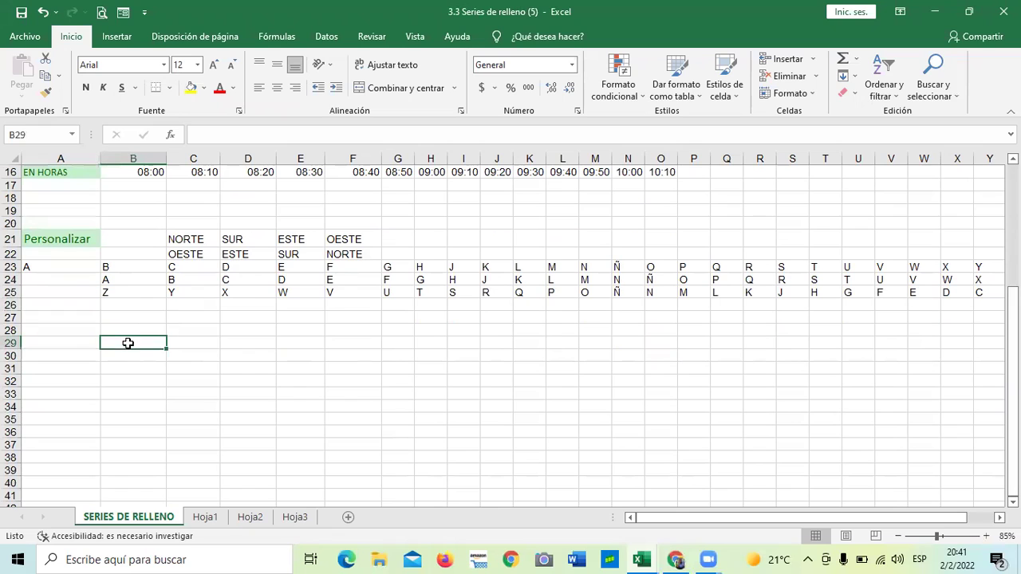
pyautogui.write('a')
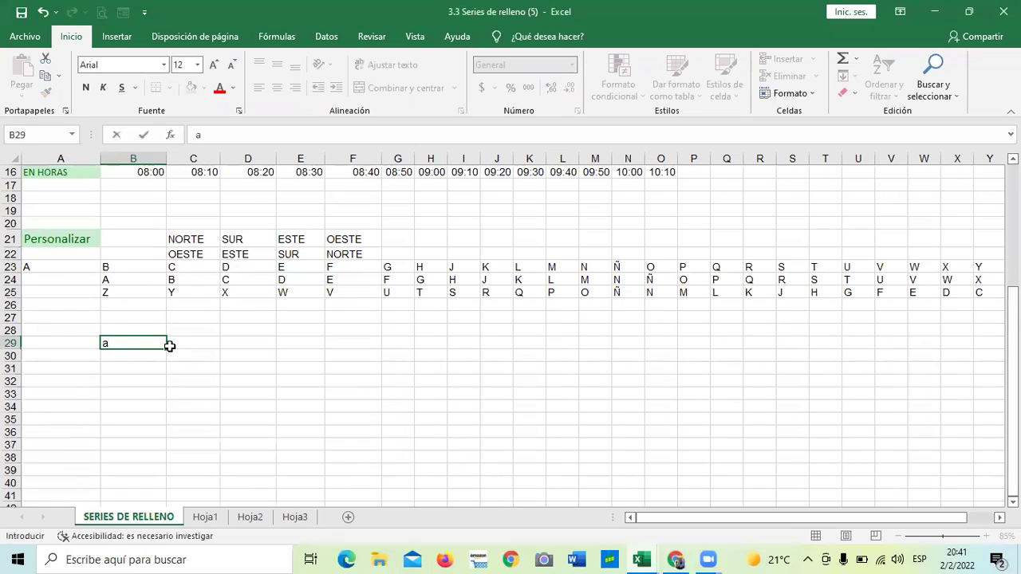
pyautogui.click(170, 346)
pyautogui.click(158, 396)
# Fill the alphabet series from B29 across the row to X29.
pyautogui.click(132, 341)
pyautogui.moveTo(166, 349); pyautogui.dragTo(973, 387)
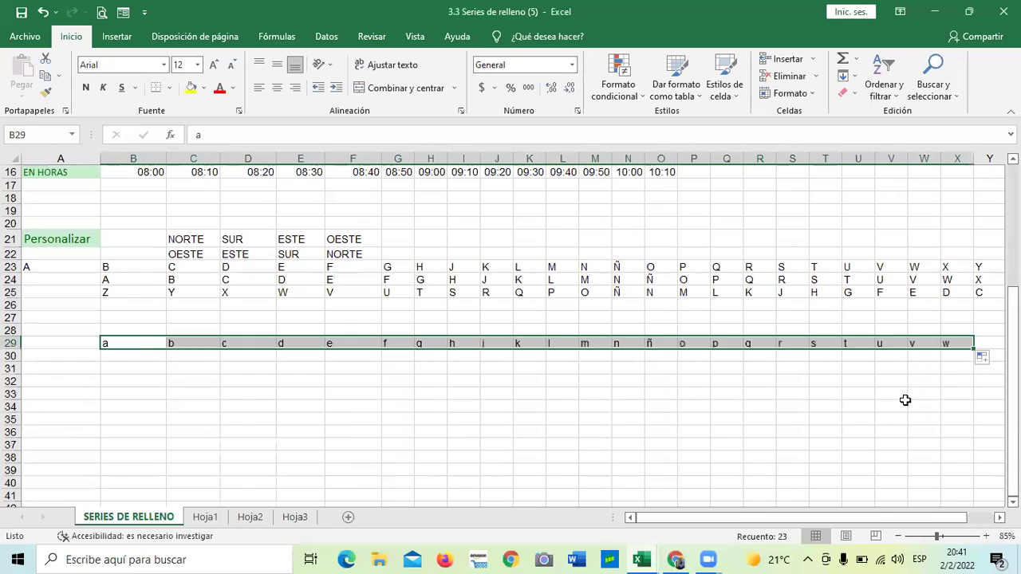
pyautogui.click(868, 423)
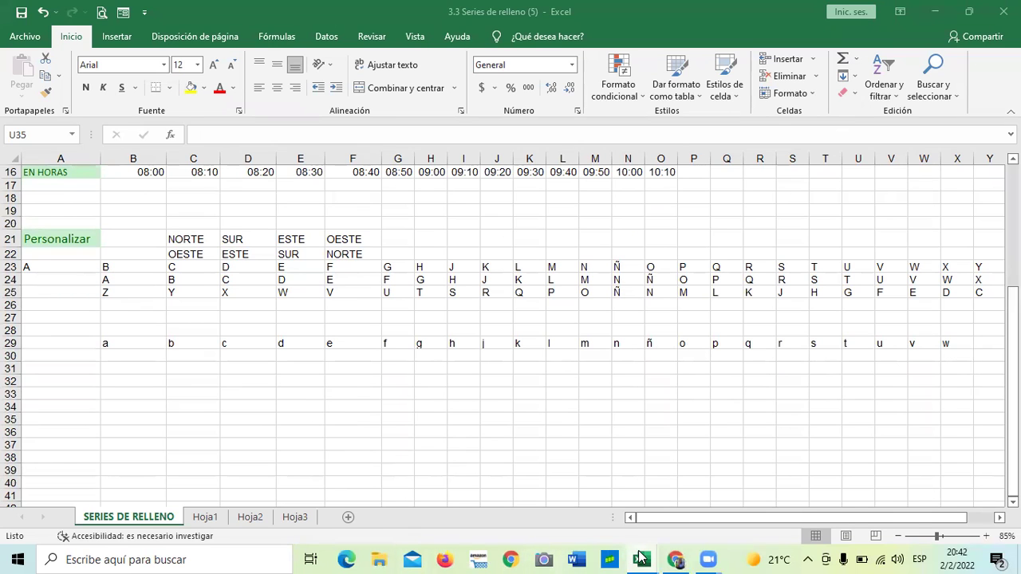
# Go back to the 3.8 Laboratorio quiz in Chrome and read questions 3 and 4.
pyautogui.moveTo(639, 559)
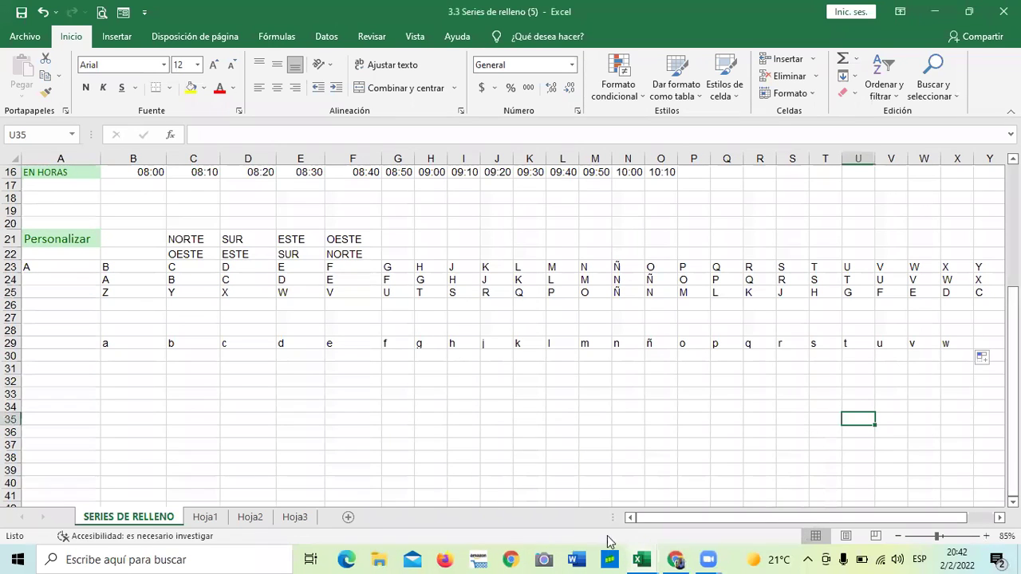
pyautogui.click(675, 559)
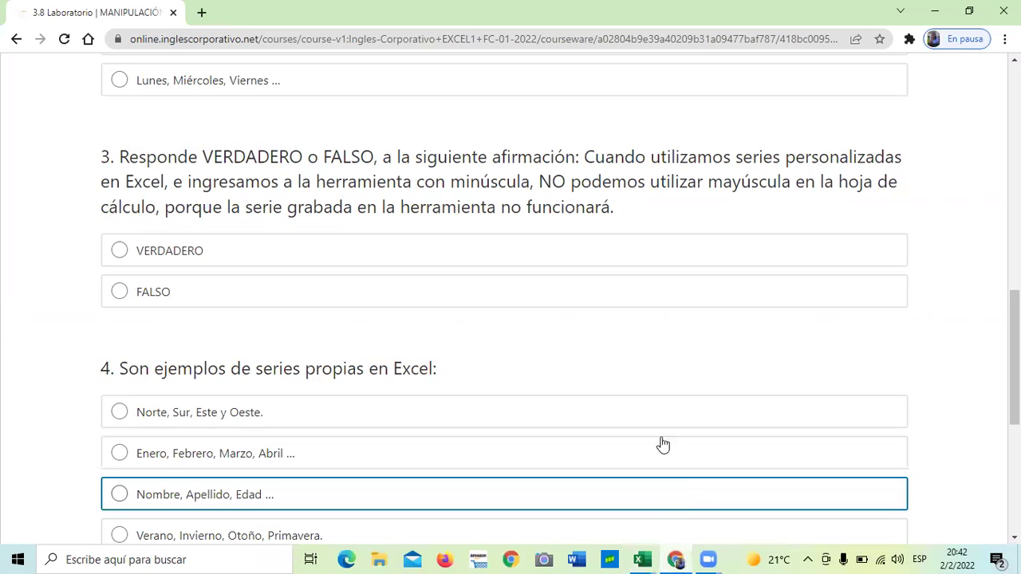
pyautogui.scroll(-2, 571, 367)
pyautogui.scroll(1, 567, 378)
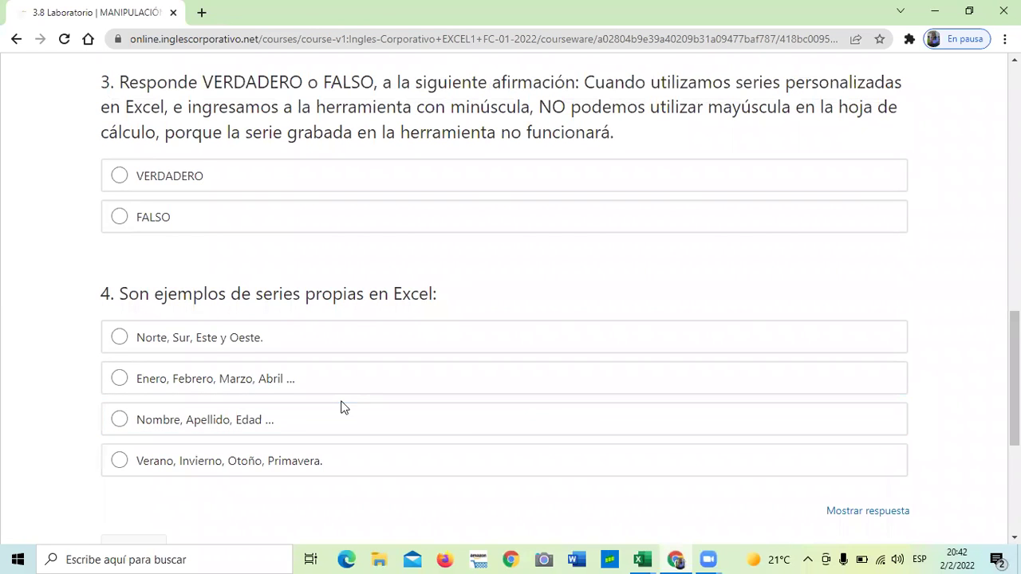
pyautogui.scroll(-1, 342, 408)
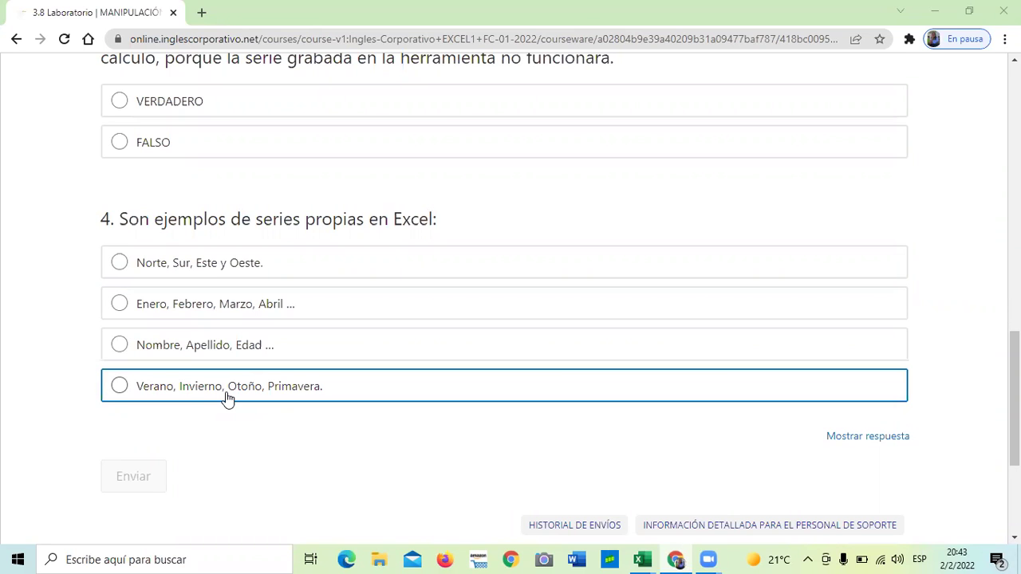
# Advance to the course page 3.9 - Objetivo de la lección and read its Lista de validación content.
pyautogui.scroll(-1, 323, 346)
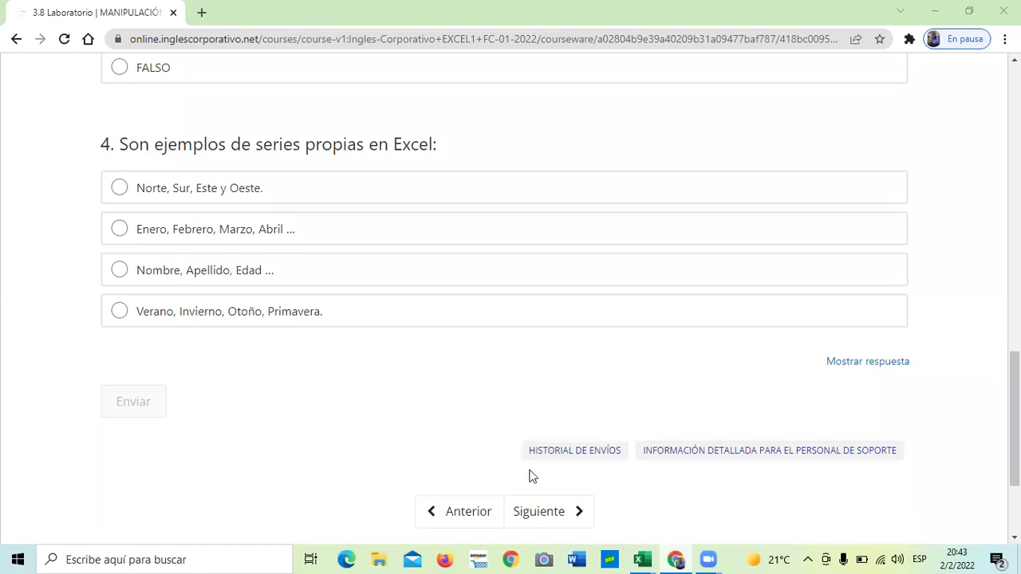
pyautogui.click(545, 516)
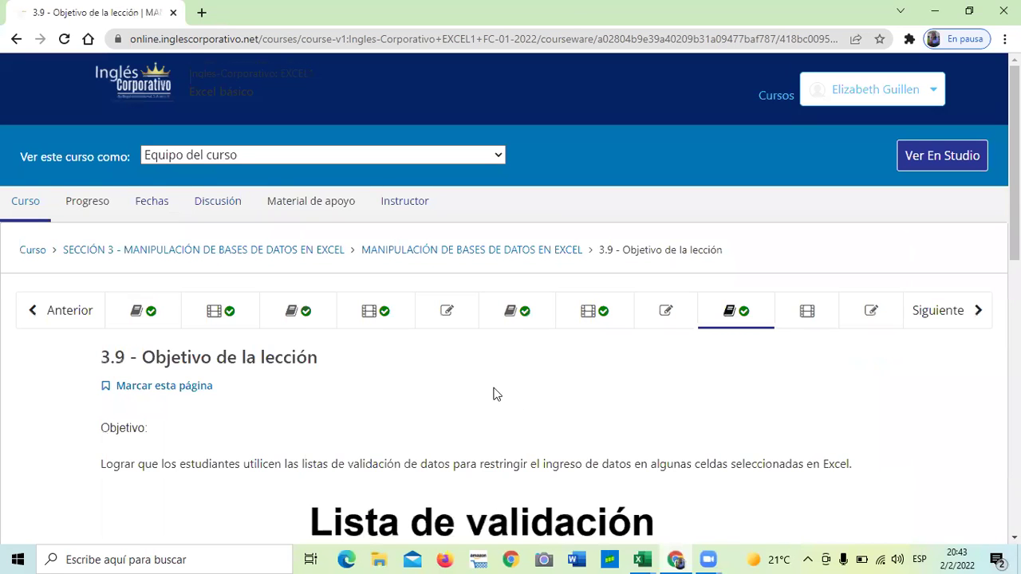
pyautogui.scroll(-5, 494, 391)
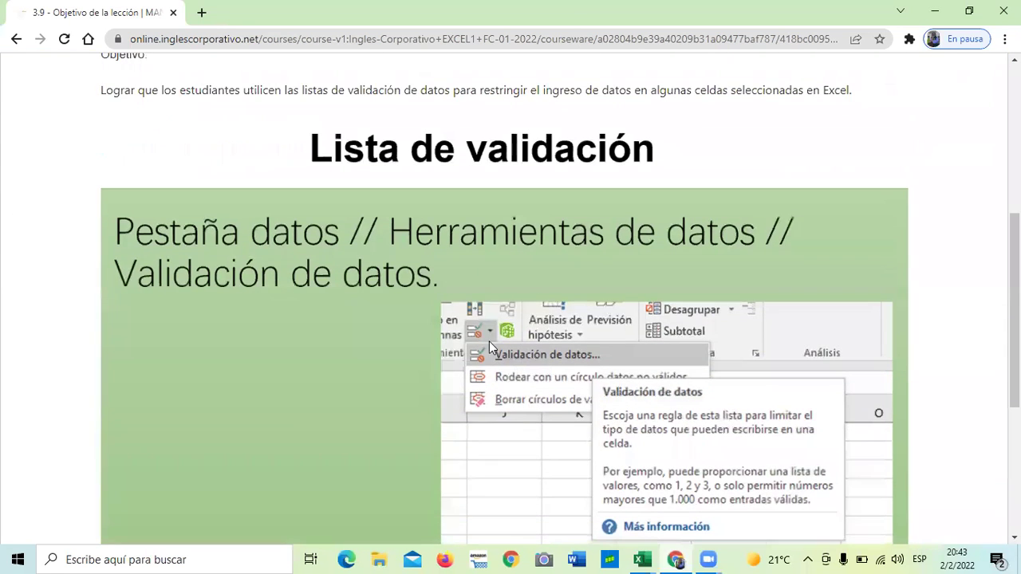
pyautogui.scroll(-2, 489, 341)
pyautogui.scroll(3, 488, 341)
pyautogui.scroll(-5, 487, 338)
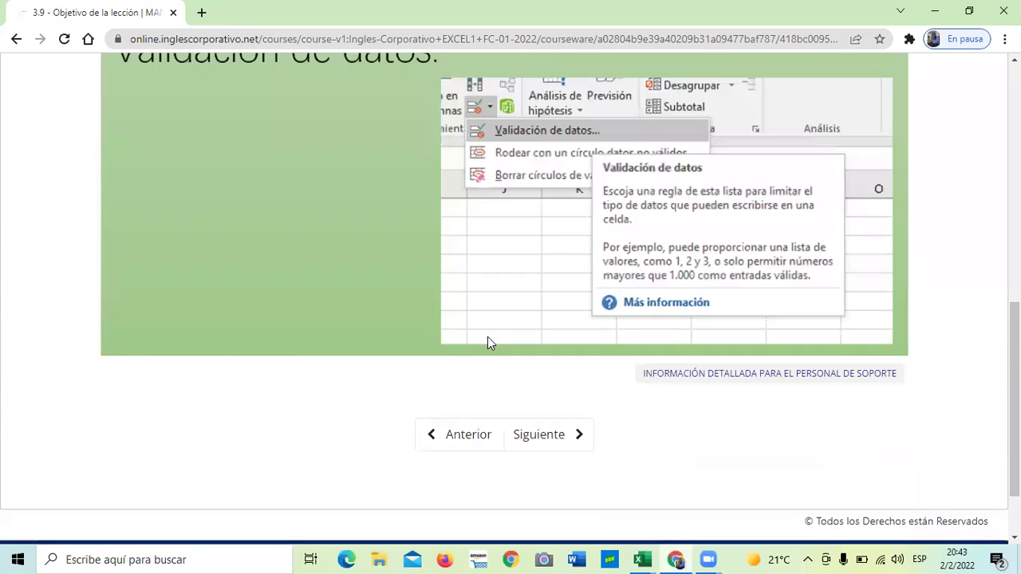
pyautogui.scroll(2, 479, 340)
pyautogui.scroll(3, 460, 337)
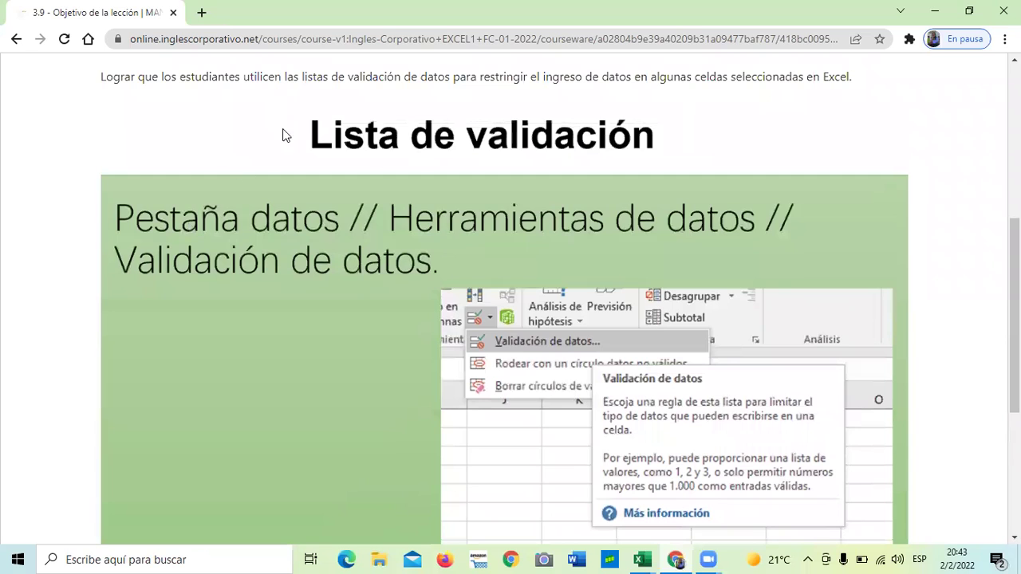
pyautogui.scroll(3, 405, 211)
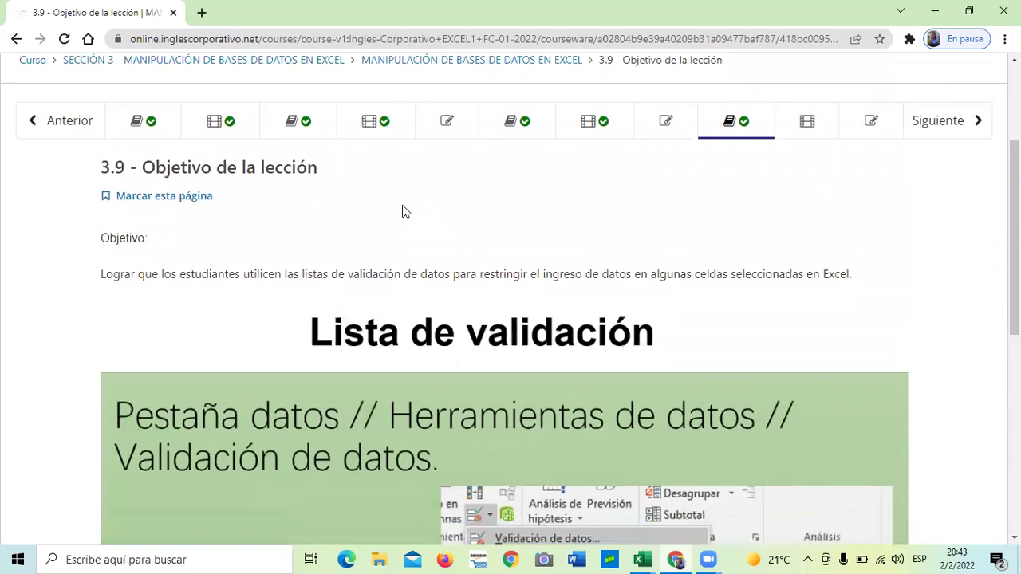
pyautogui.scroll(-1, 403, 212)
# Switch to the Ejercicio Excel Intermedio workbook and look through its last sheets, from Hoja4 and FILTROS back to Planilla and Función BUSCAR.
pyautogui.moveTo(643, 557)
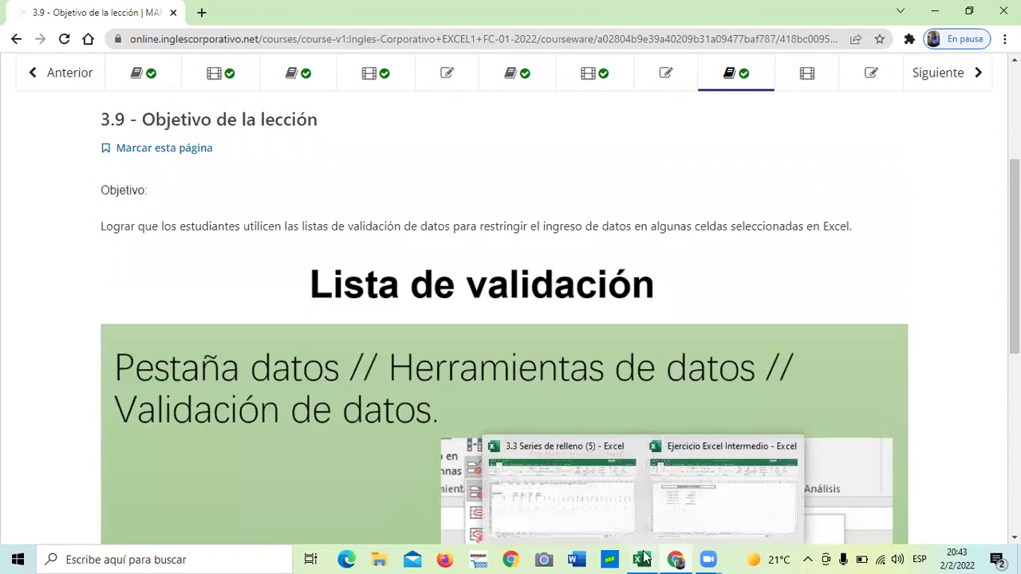
pyautogui.click(679, 515)
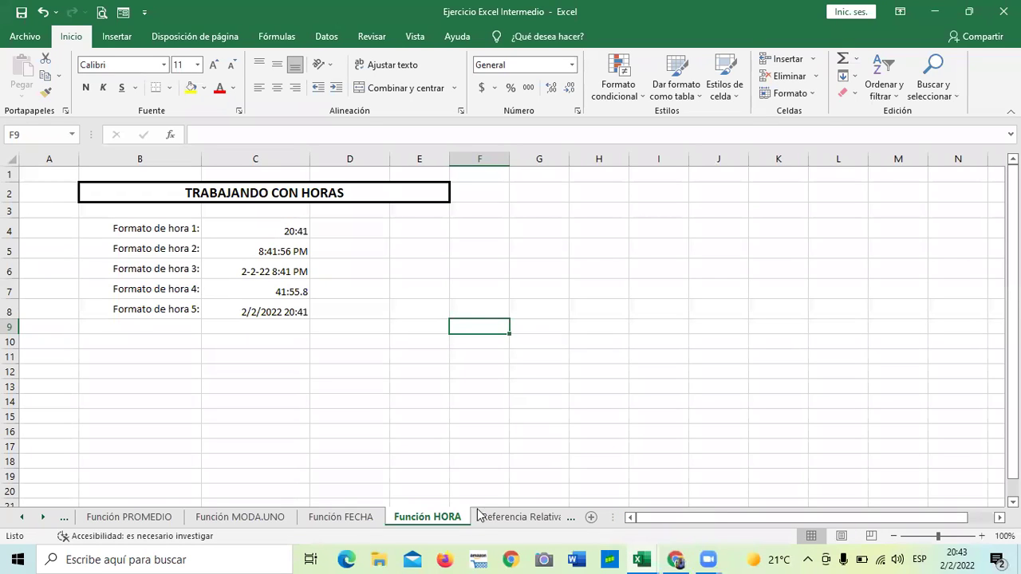
pyautogui.click(44, 518)
pyautogui.click(44, 518)
pyautogui.click(44, 518)
pyautogui.click(44, 517)
pyautogui.click(45, 518)
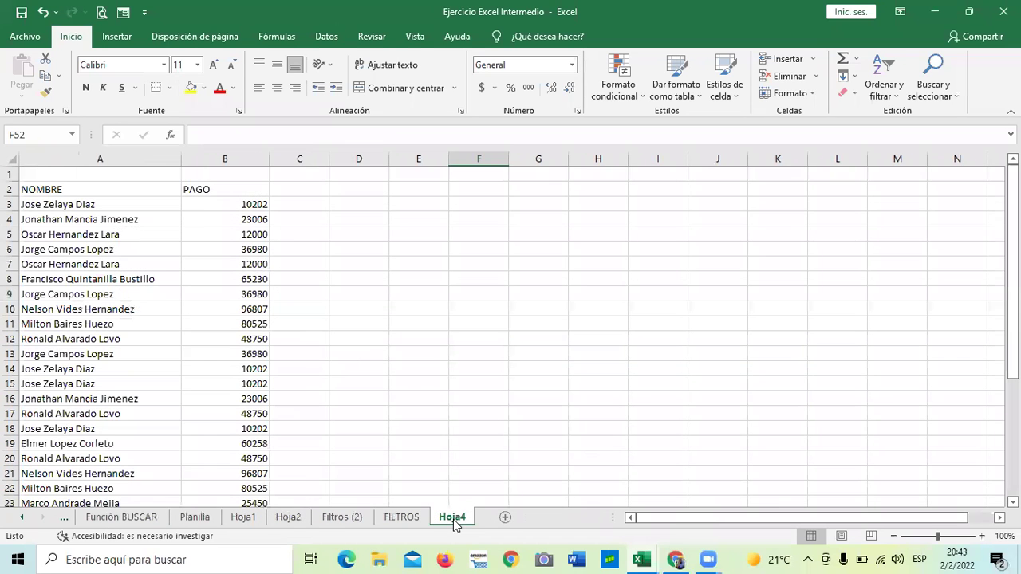
pyautogui.click(401, 517)
pyautogui.click(275, 518)
pyautogui.click(241, 518)
pyautogui.click(197, 518)
pyautogui.click(140, 519)
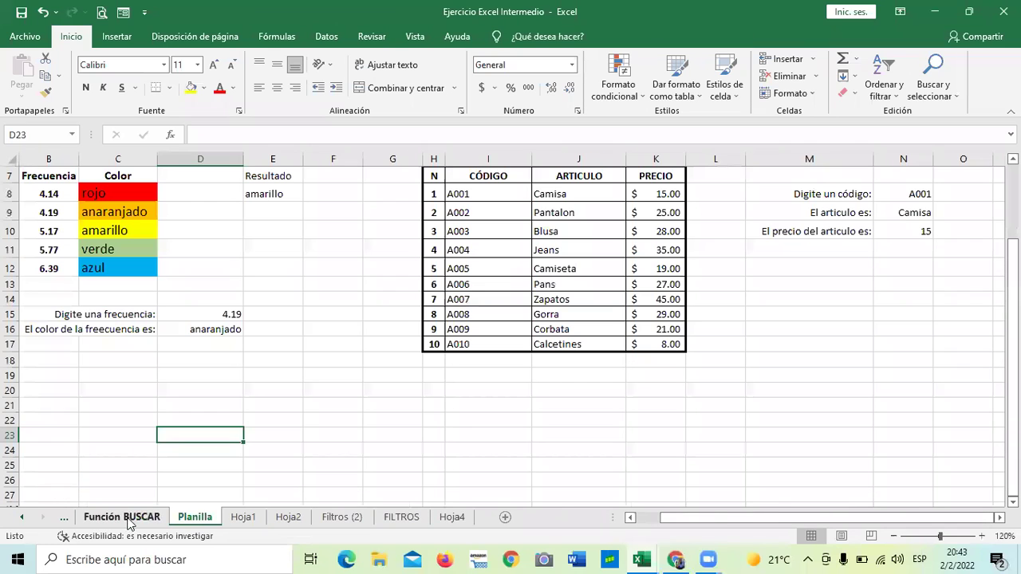
# Return to the workbook's first sheets and look over Función MAX, Función MIN and Función SUMA.
pyautogui.click(24, 519)
pyautogui.click(24, 519)
pyautogui.click(24, 519)
pyautogui.click(24, 519)
pyautogui.click(24, 519)
pyautogui.click(24, 519)
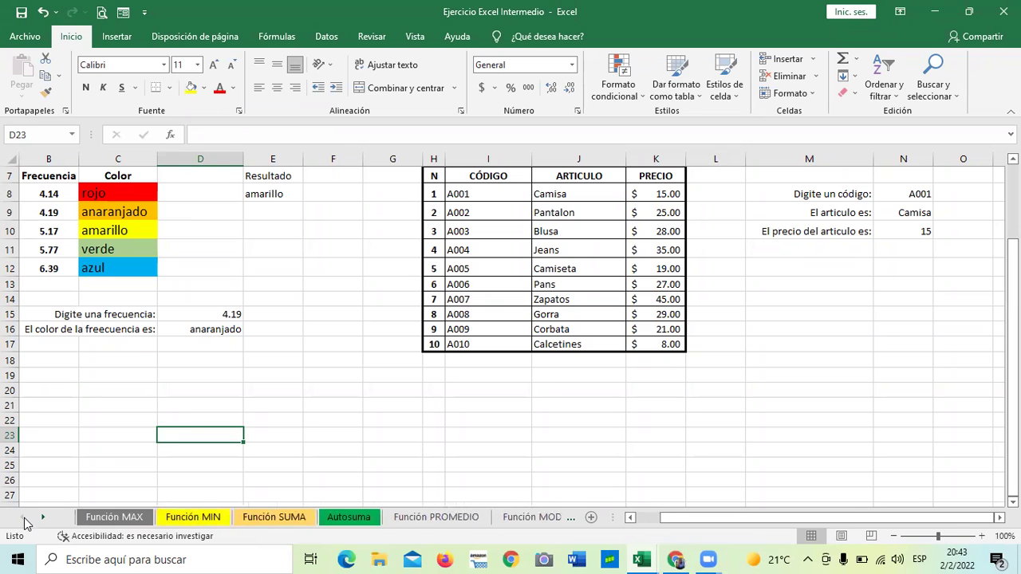
pyautogui.click(104, 518)
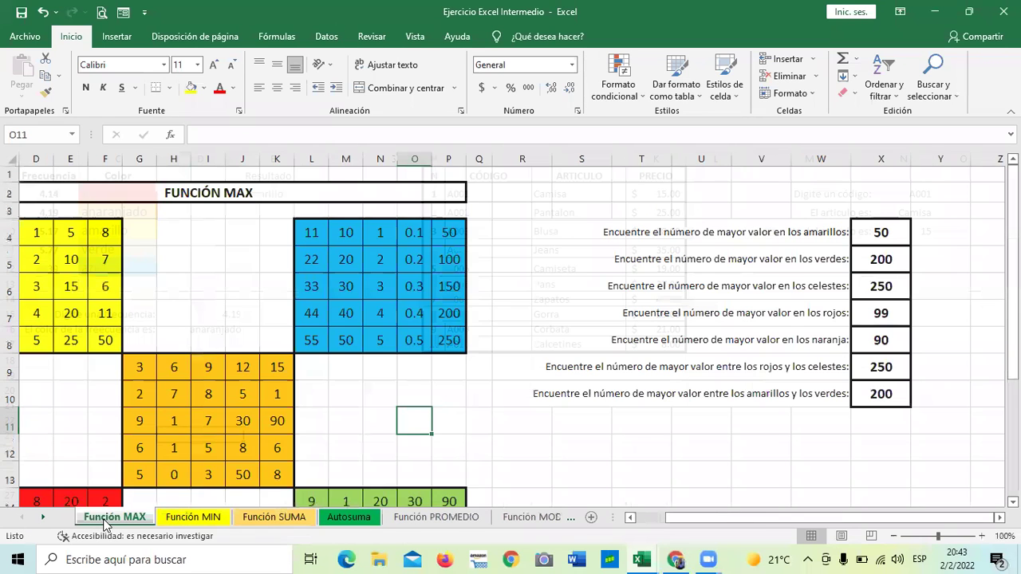
pyautogui.click(557, 444)
pyautogui.click(194, 517)
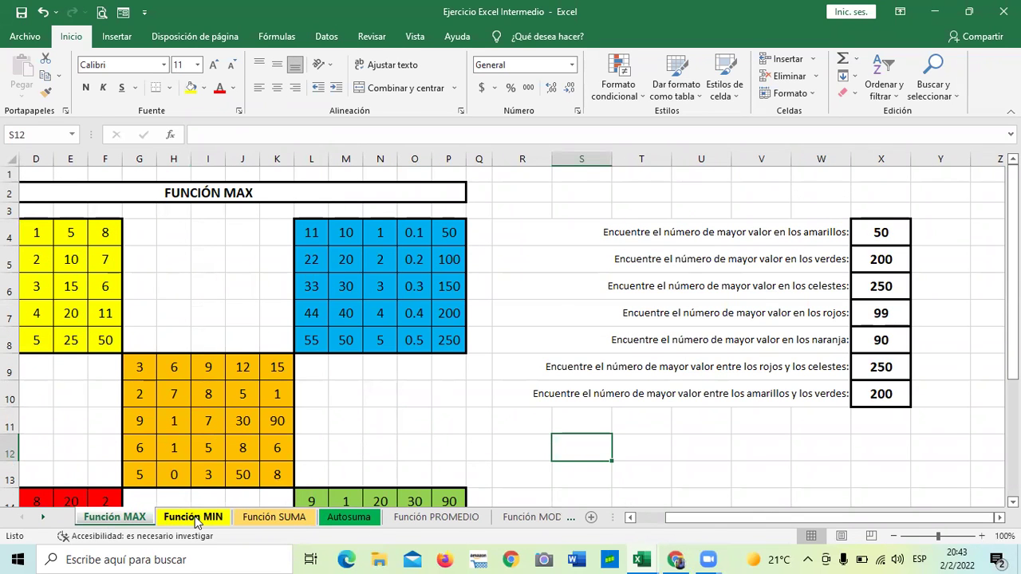
pyautogui.click(263, 517)
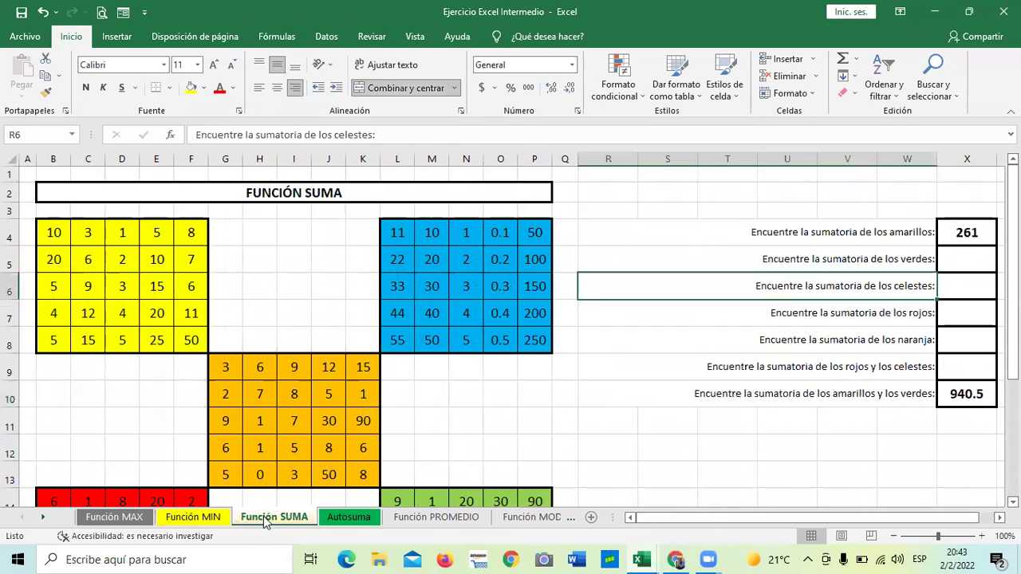
# Open the Función MAX sheet at 80% zoom and look over its title, coloured number blocks and answered questions.
pyautogui.click(136, 518)
pyautogui.click(736, 454)
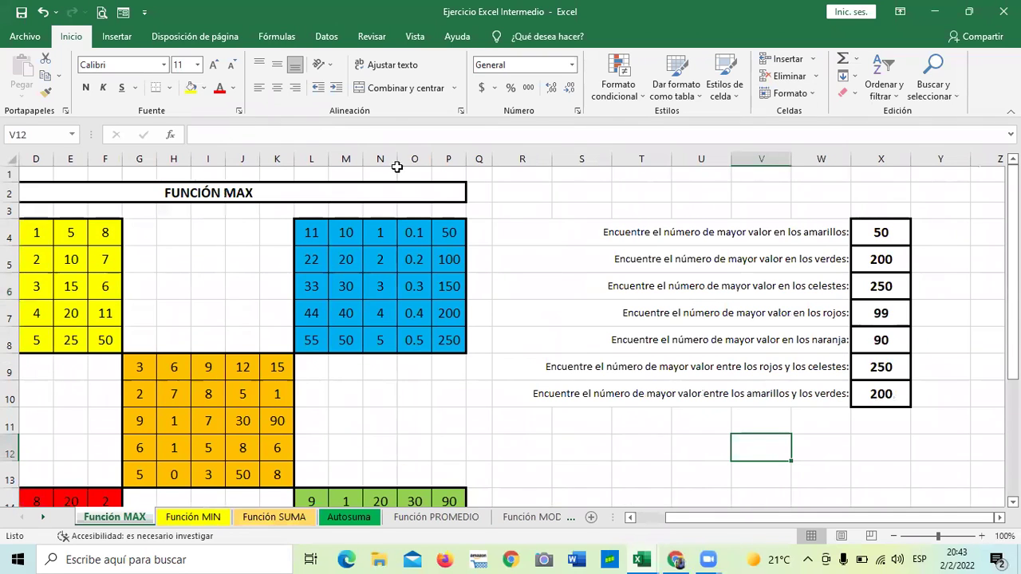
pyautogui.click(892, 542)
pyautogui.click(892, 542)
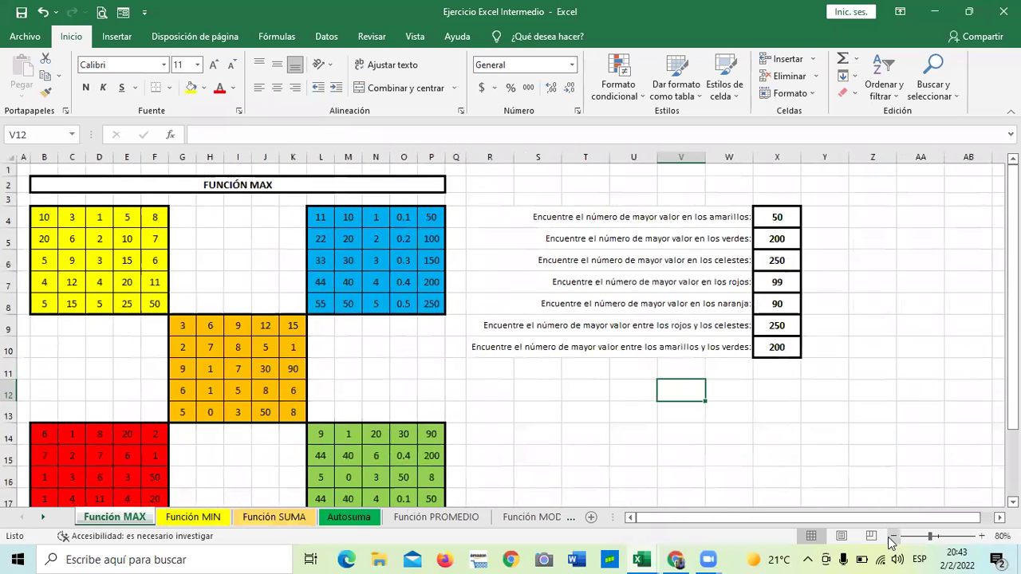
pyautogui.moveTo(1013, 327)
pyautogui.mouseDown()
pyautogui.moveTo(1013, 375)
pyautogui.moveTo(1014, 330)
pyautogui.moveTo(1013, 375)
pyautogui.moveTo(1014, 342)
pyautogui.mouseUp()
pyautogui.click(407, 226)
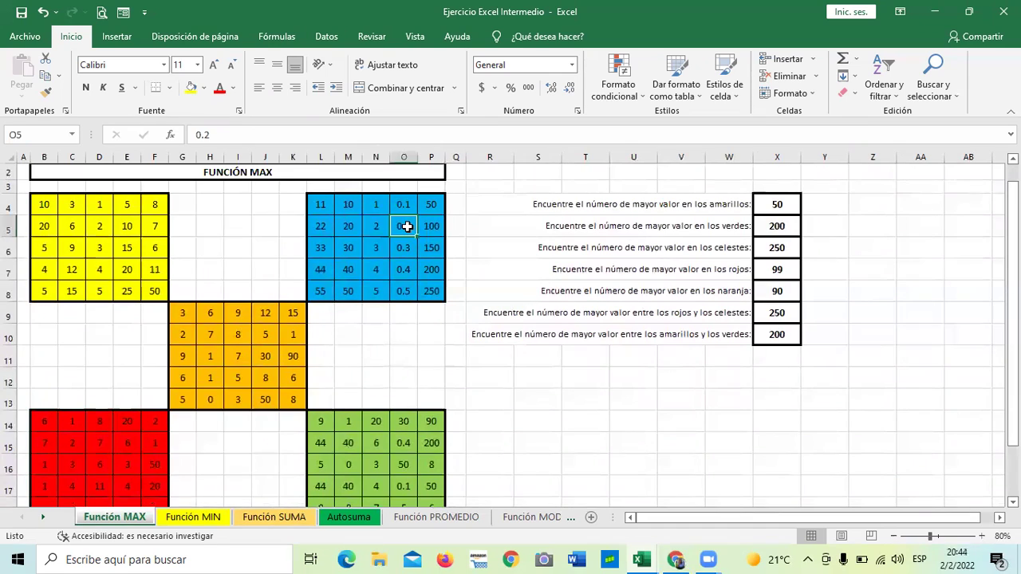
pyautogui.click(597, 426)
pyautogui.click(723, 462)
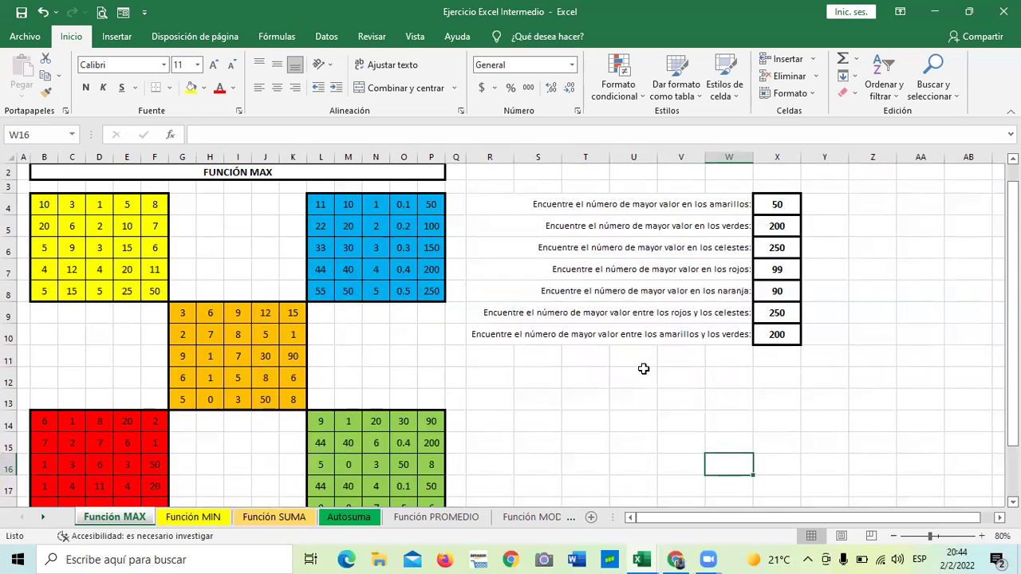
pyautogui.click(243, 172)
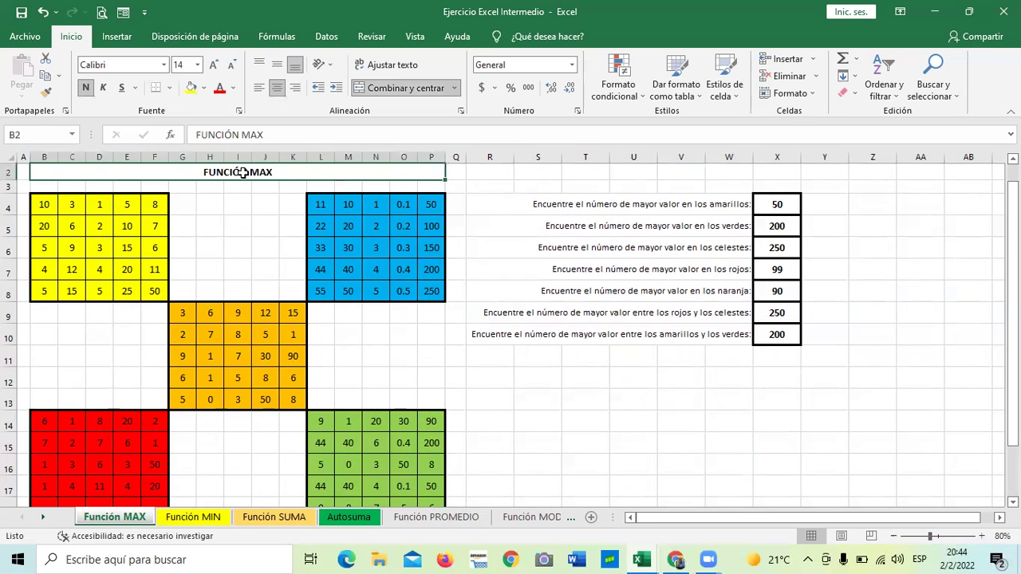
pyautogui.click(287, 134)
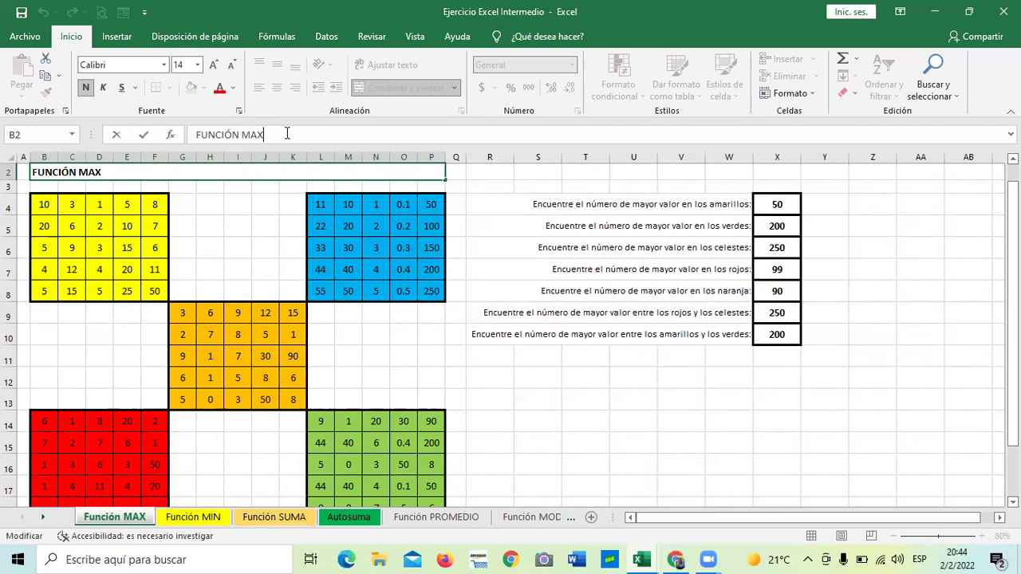
pyautogui.click(539, 409)
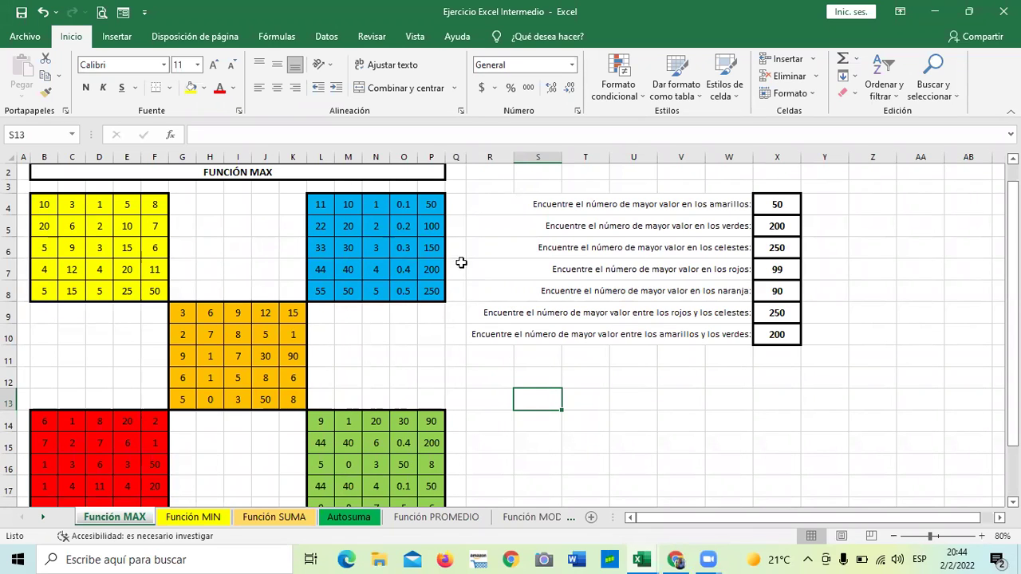
# Examine the blue number block L4:P8, the last question about yellows and greens, and its formula in X10.
pyautogui.moveTo(318, 204); pyautogui.dragTo(439, 293)
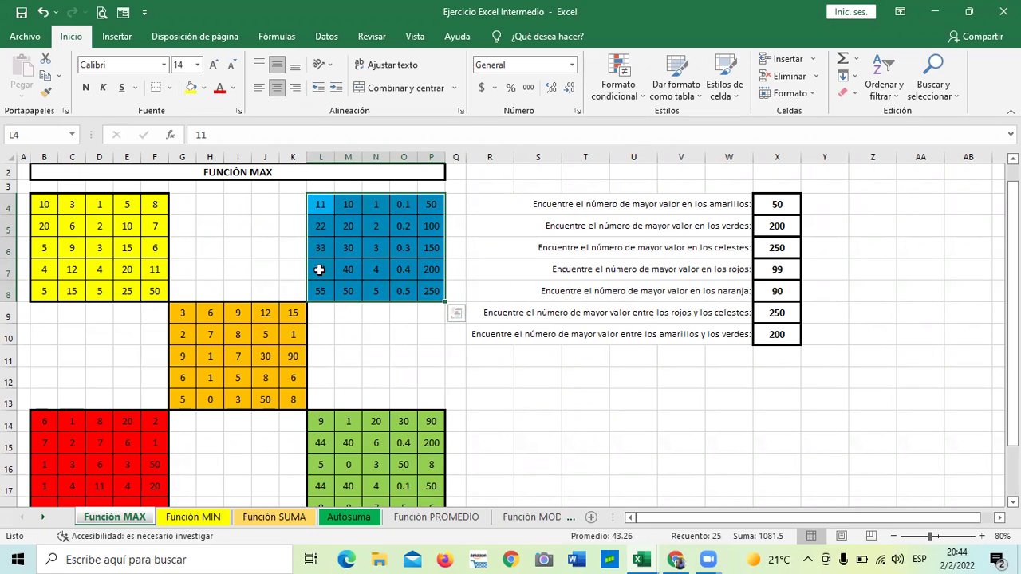
pyautogui.click(392, 342)
pyautogui.moveTo(335, 209); pyautogui.dragTo(434, 293)
pyautogui.click(408, 337)
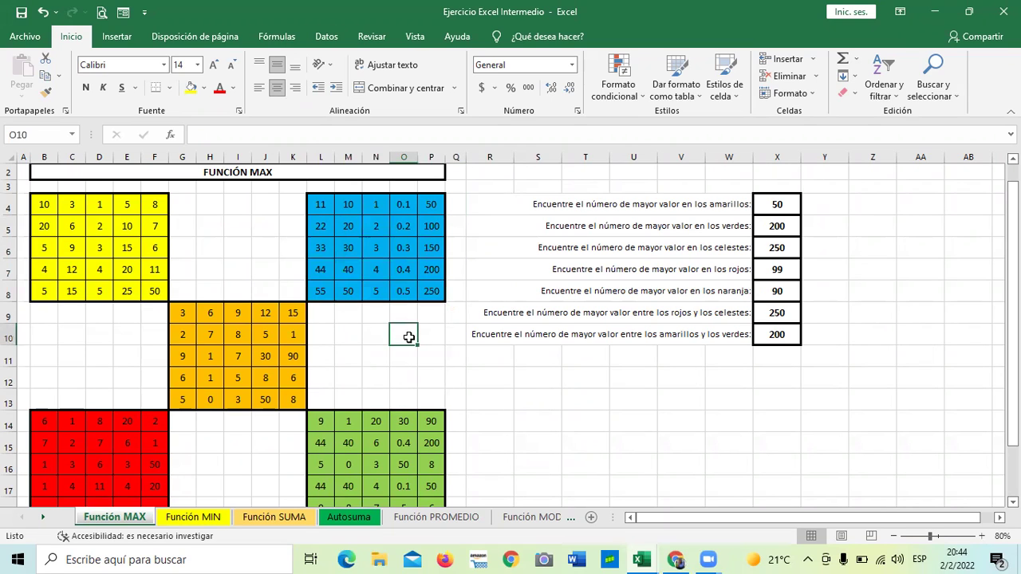
pyautogui.click(682, 338)
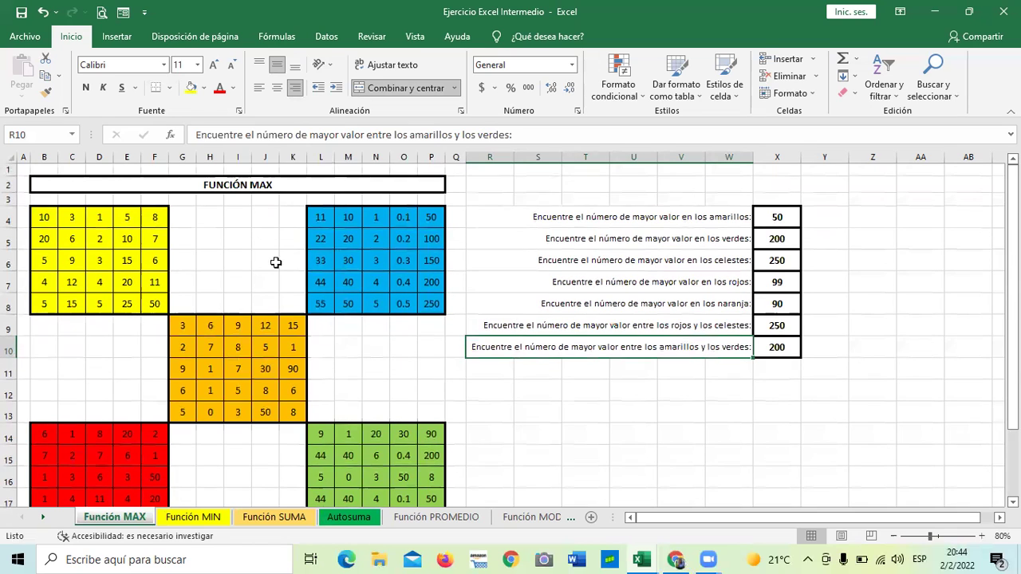
pyautogui.scroll(-1, 661, 399)
pyautogui.click(653, 393)
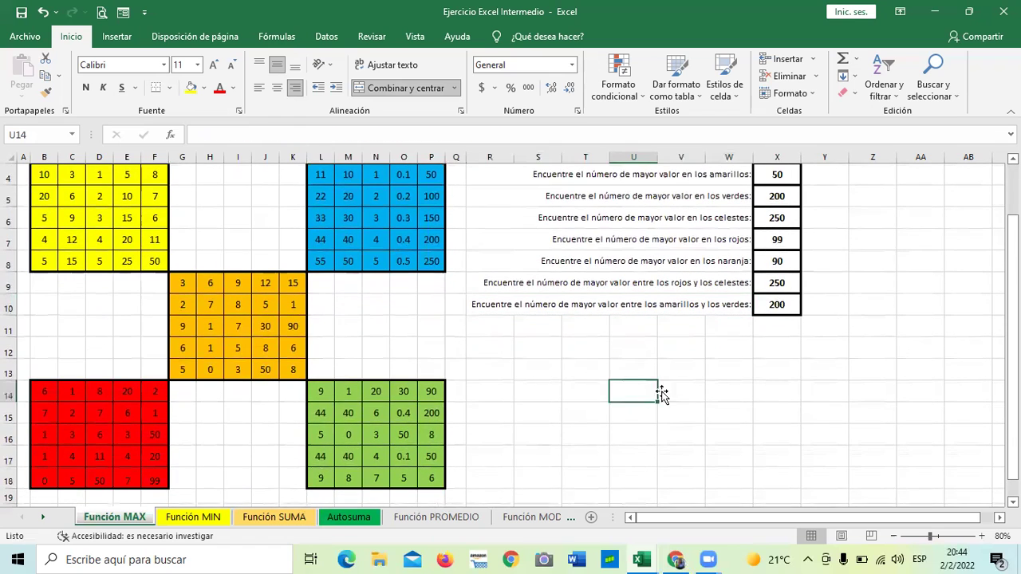
pyautogui.click(776, 306)
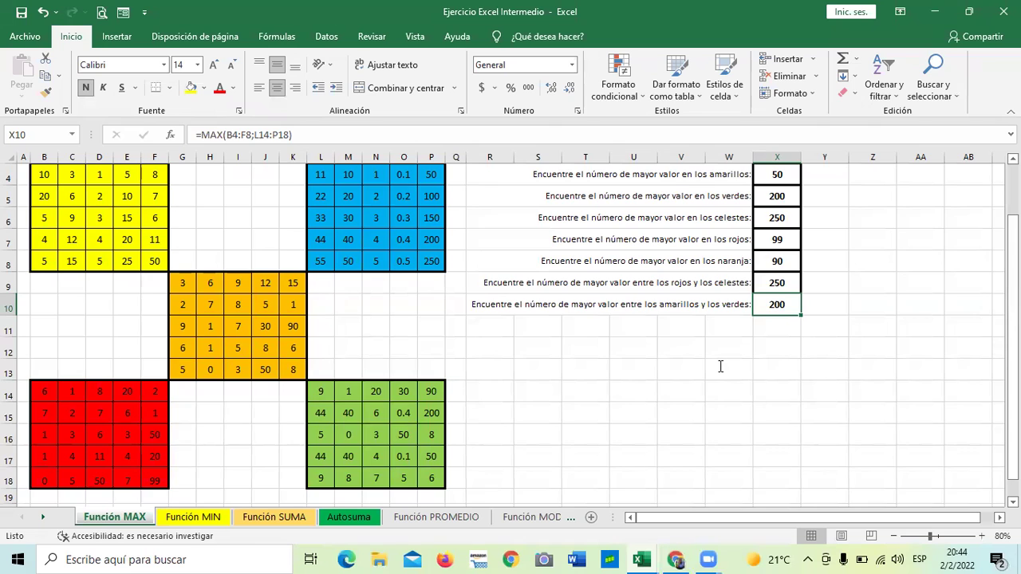
# Clear all the existing answers in X4:X10 on the Función MAX sheet.
pyautogui.scroll(2, 721, 366)
pyautogui.moveTo(776, 238); pyautogui.dragTo(778, 349)
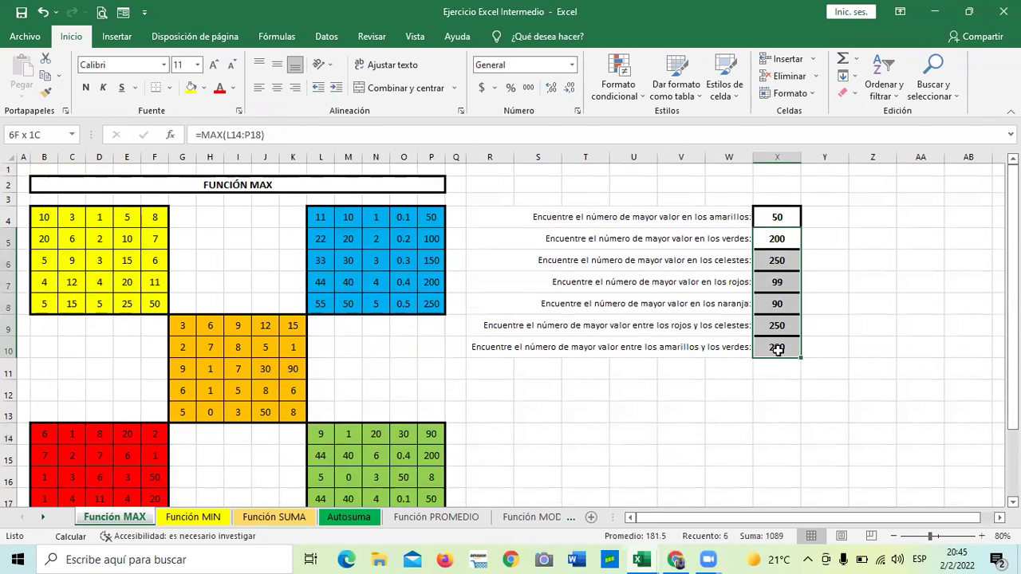
pyautogui.press('Delete')
pyautogui.click(675, 435)
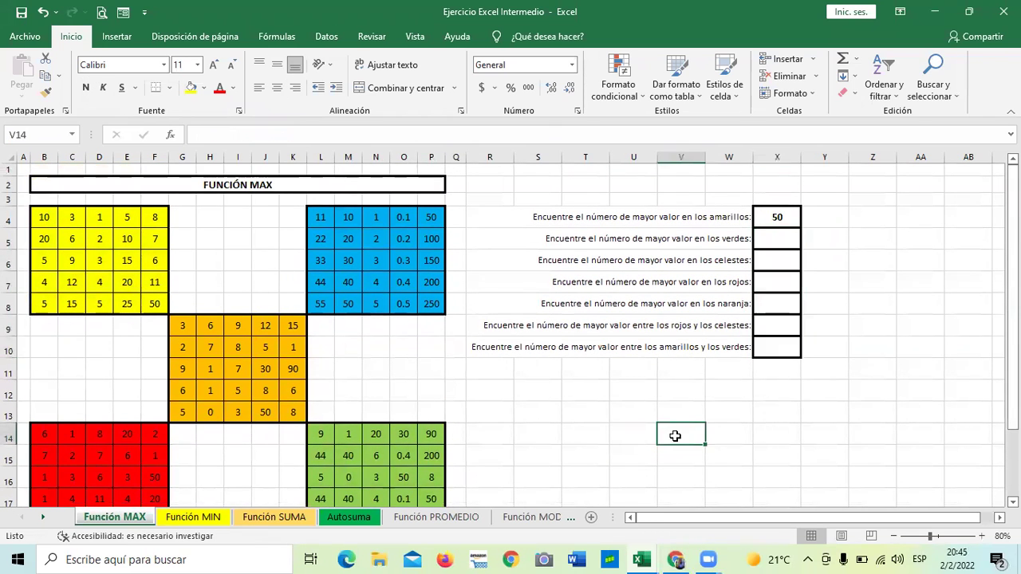
pyautogui.click(773, 218)
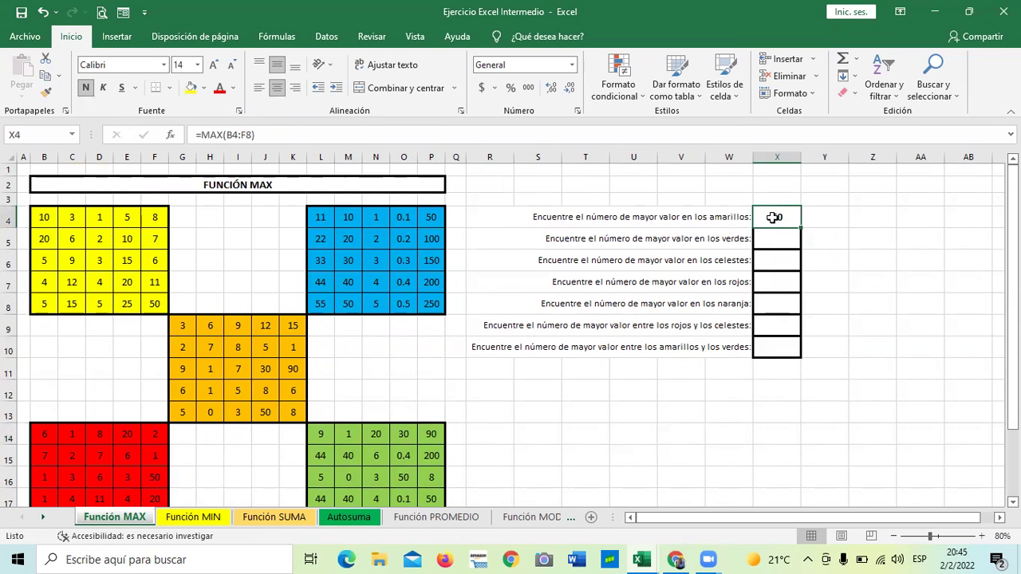
pyautogui.press('Delete')
pyautogui.click(583, 453)
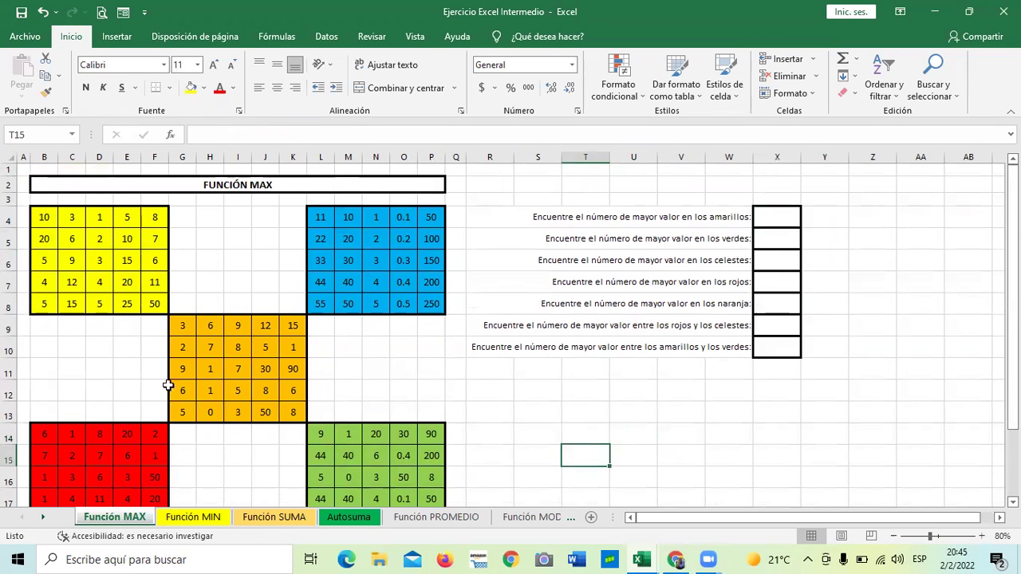
# Enter =MAX(B4:F8) in X4 to find the largest number in the yellow block.
pyautogui.click(765, 436)
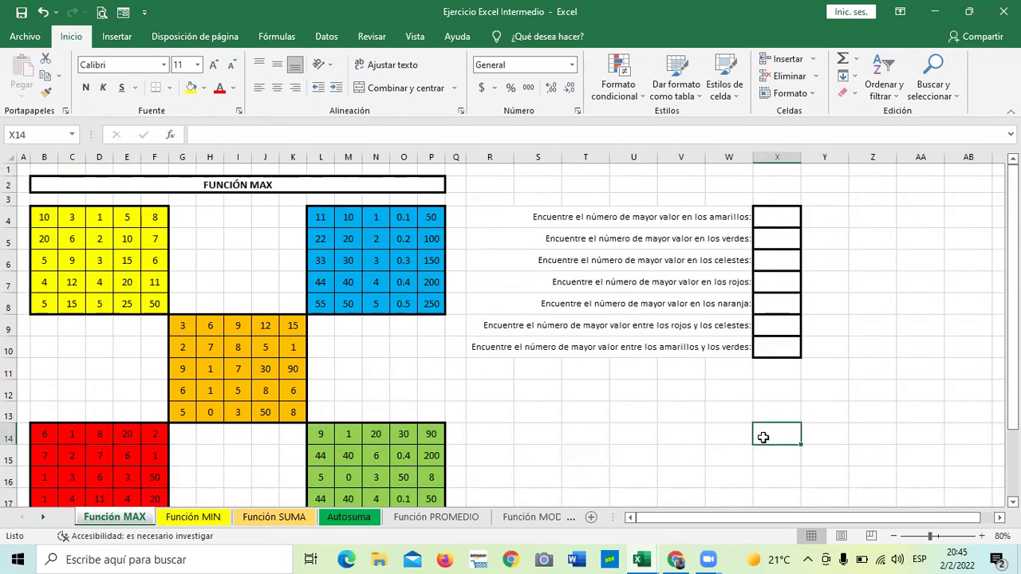
pyautogui.click(776, 214)
pyautogui.write('=me')
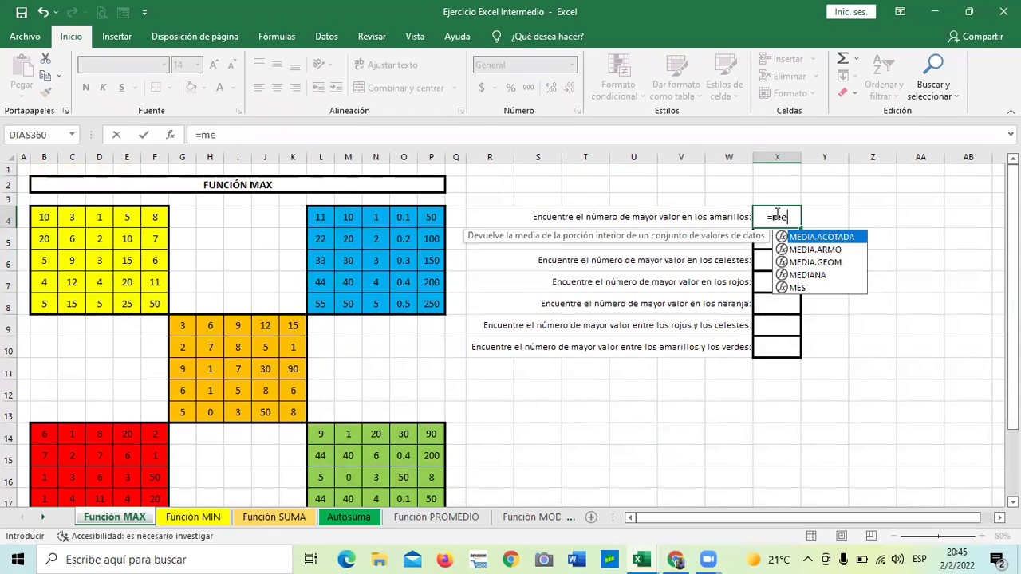
pyautogui.press('BackSpace')
pyautogui.write('ax')
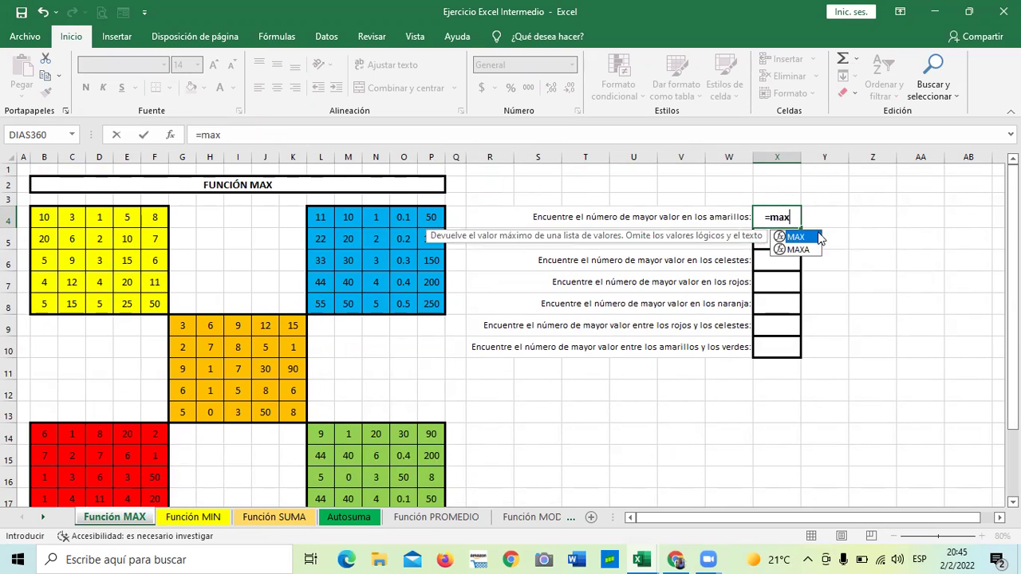
pyautogui.doubleClick(814, 239)
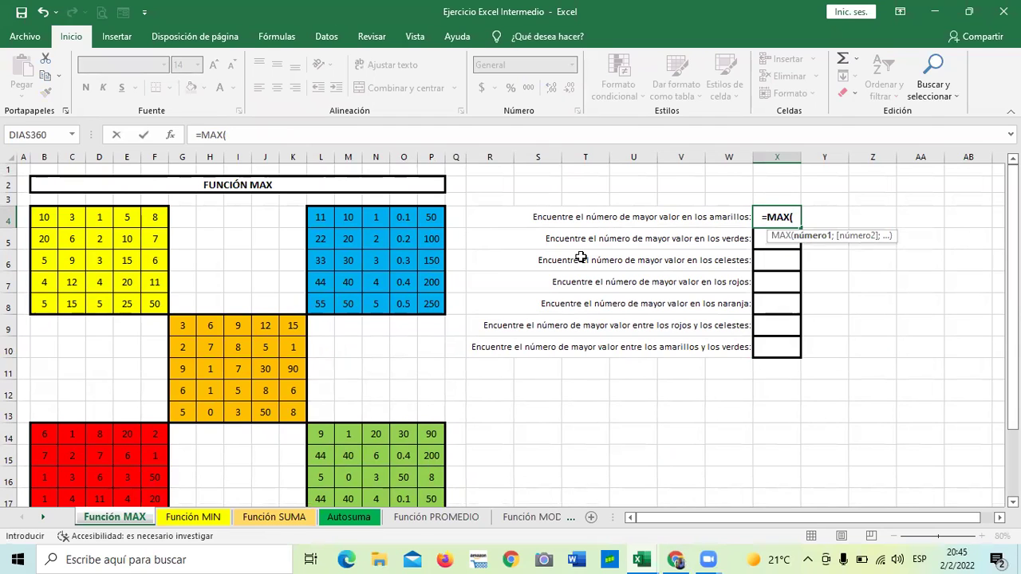
pyautogui.moveTo(40, 214); pyautogui.dragTo(153, 298)
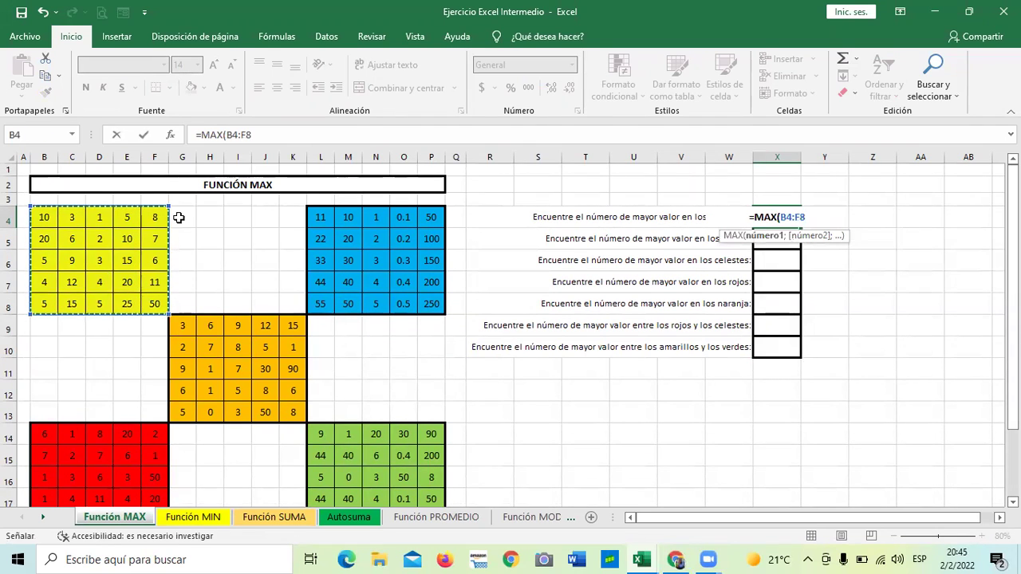
pyautogui.click(258, 134)
pyautogui.write(')')
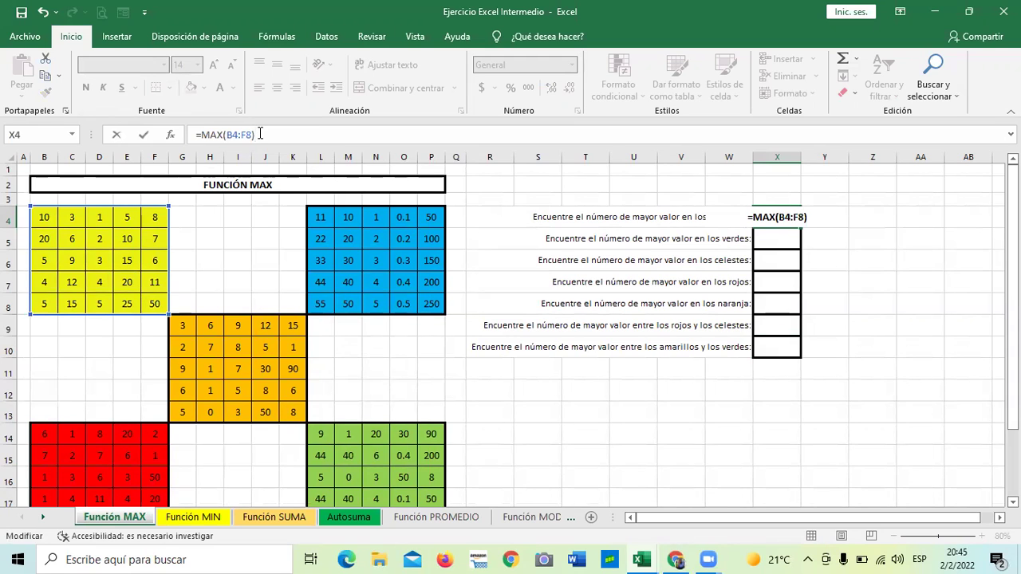
pyautogui.press('Return')
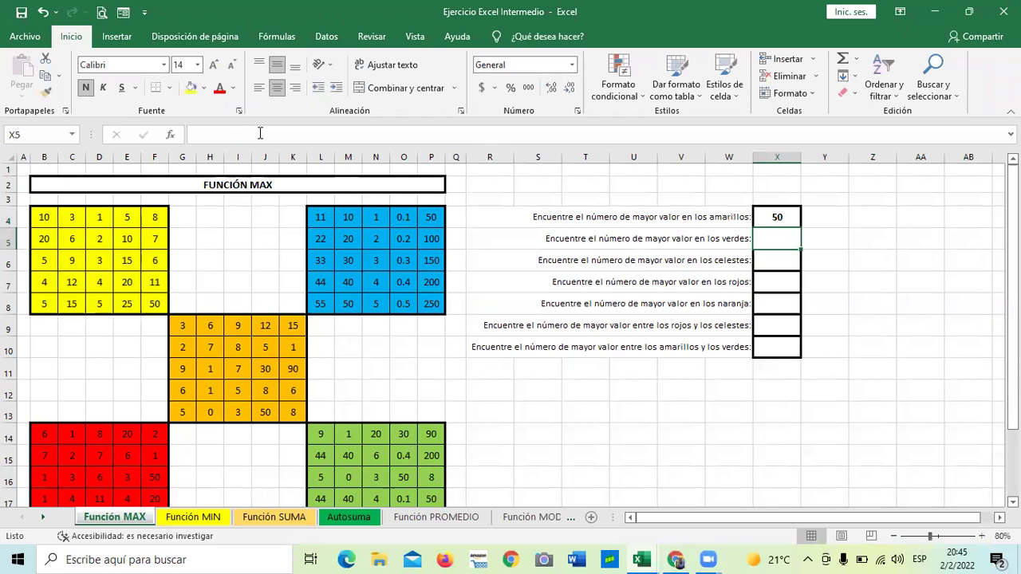
# Undo and redo the yellow maximum formula, and check its result against cell F8 of the yellow block.
pyautogui.hotkey('ctrl', 'z')
pyautogui.hotkey('ctrl', 'y')
pyautogui.click(155, 304)
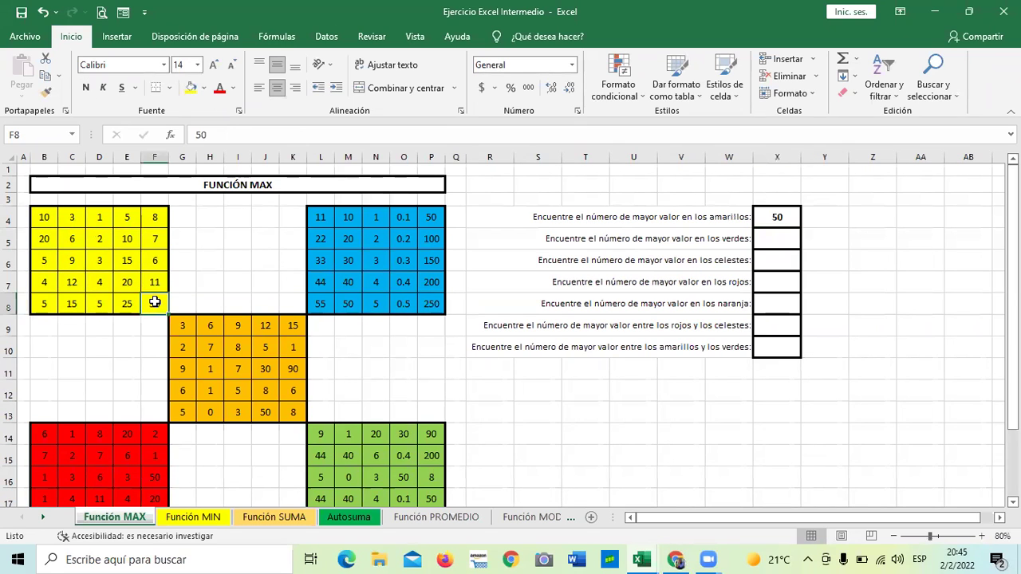
pyautogui.click(586, 411)
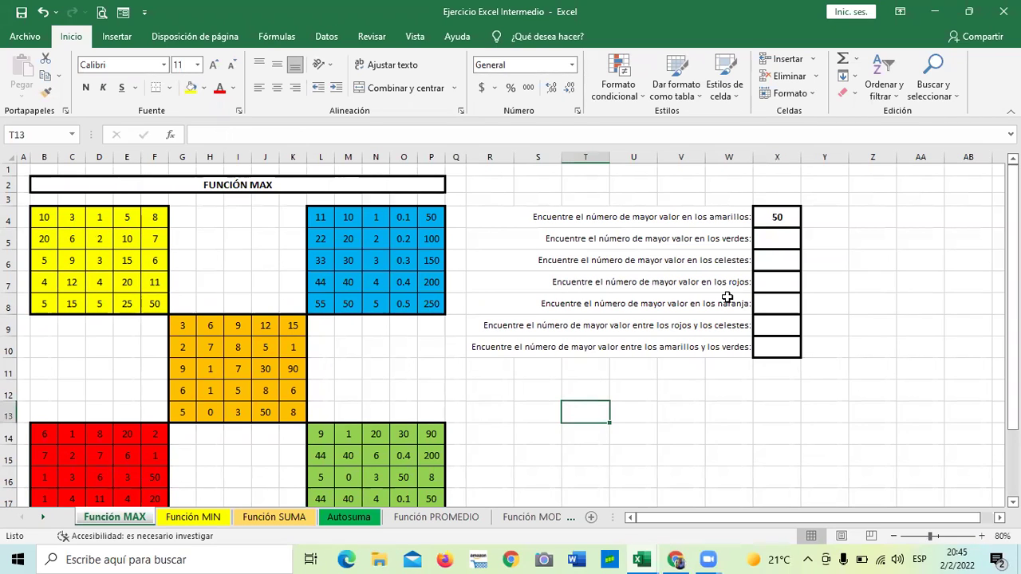
# Enter =MAX(L14:P18) in X5 to find the largest number in the green block.
pyautogui.click(777, 239)
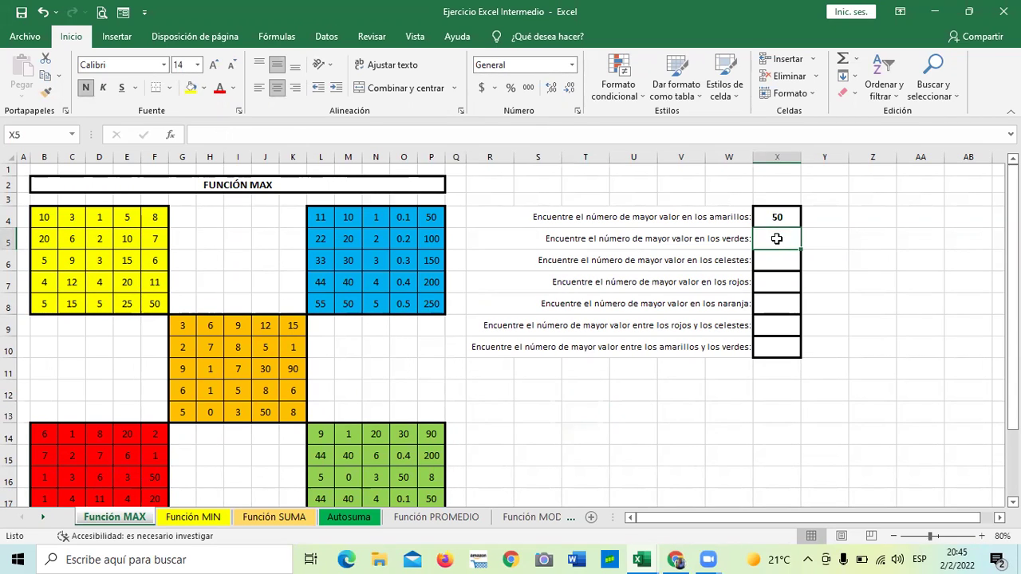
pyautogui.write('=m')
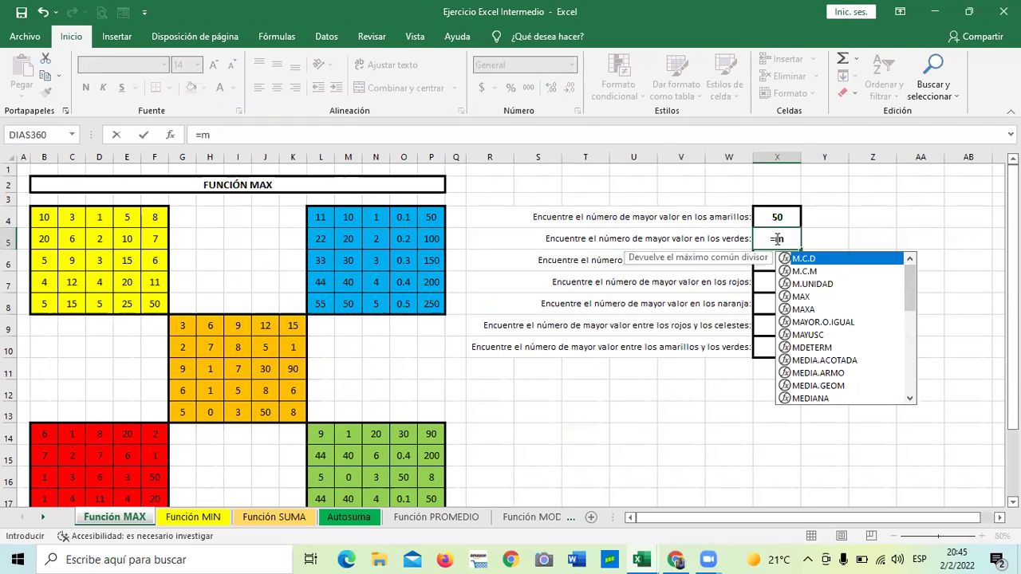
pyautogui.write('ax')
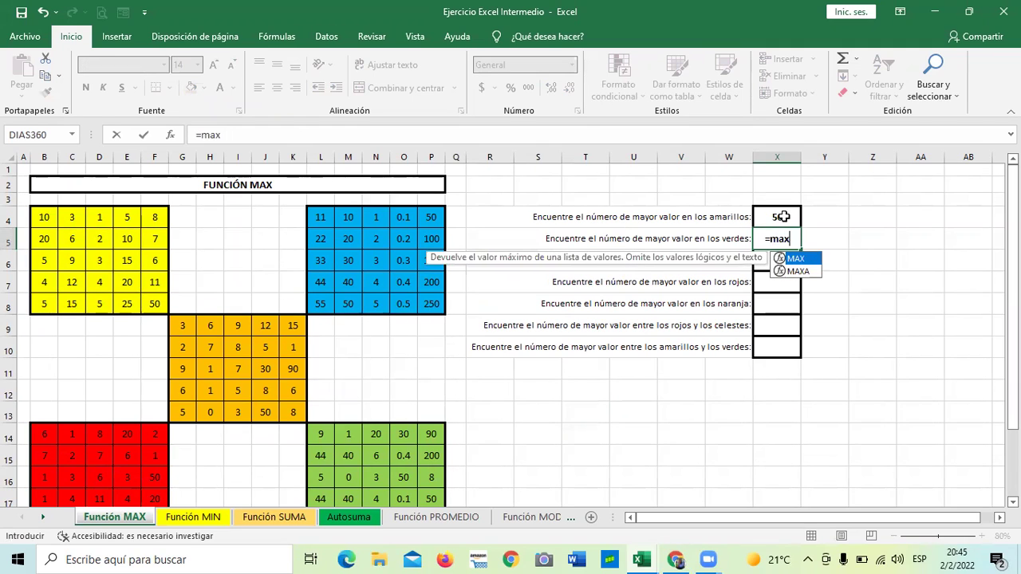
pyautogui.doubleClick(813, 264)
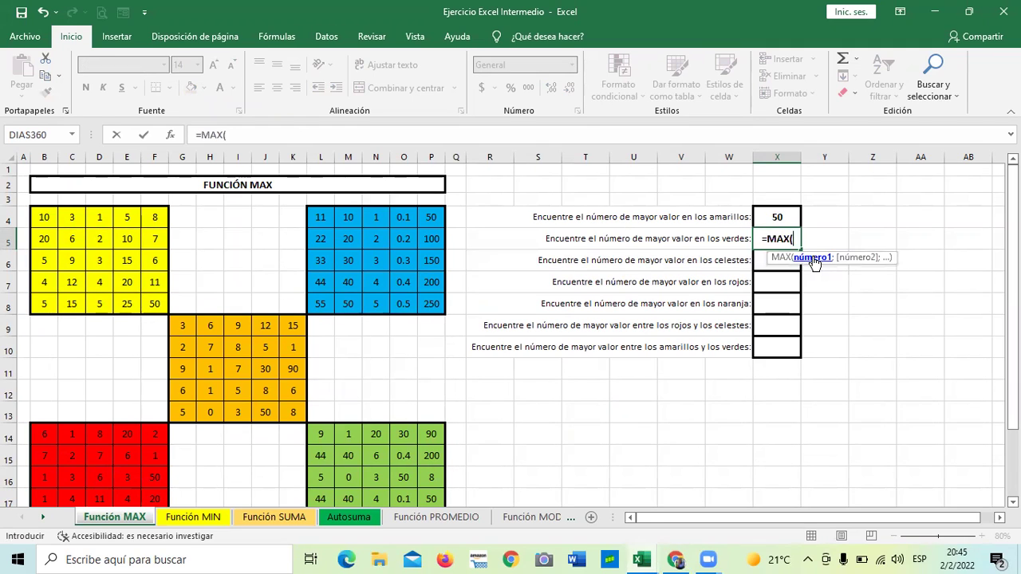
pyautogui.moveTo(325, 435); pyautogui.dragTo(426, 482)
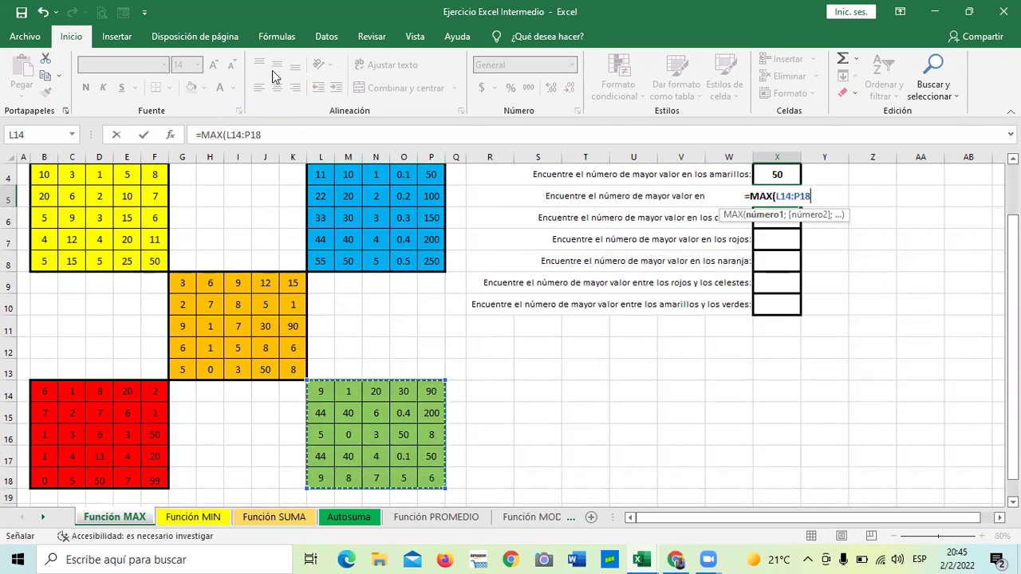
pyautogui.click(299, 135)
pyautogui.write(')')
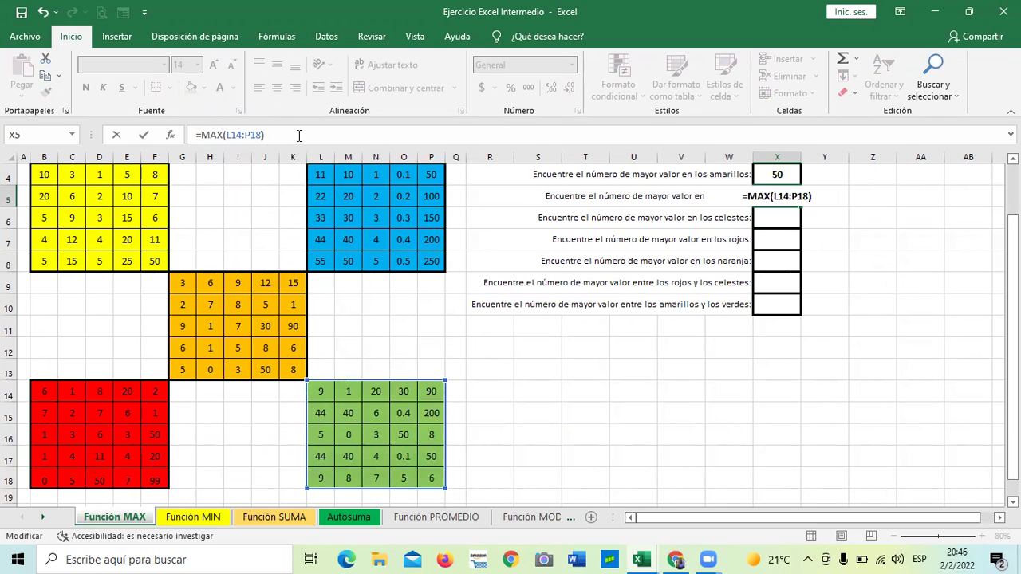
pyautogui.press('Return')
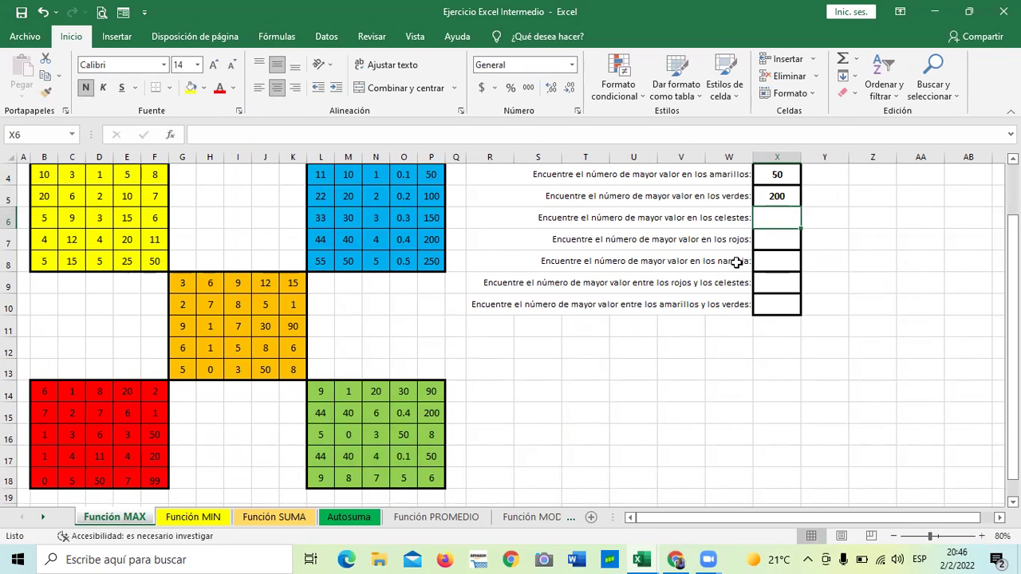
# Enter =MAX(B14:F18;G9:K13) in X9, taking the red and orange blocks as the two ranges.
pyautogui.click(767, 262)
pyautogui.click(766, 282)
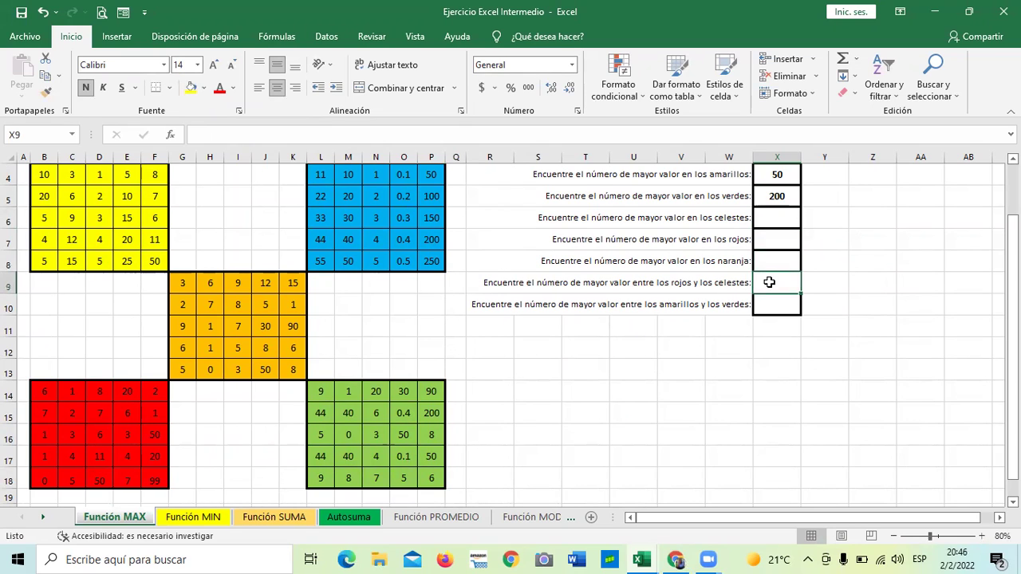
pyautogui.write('=')
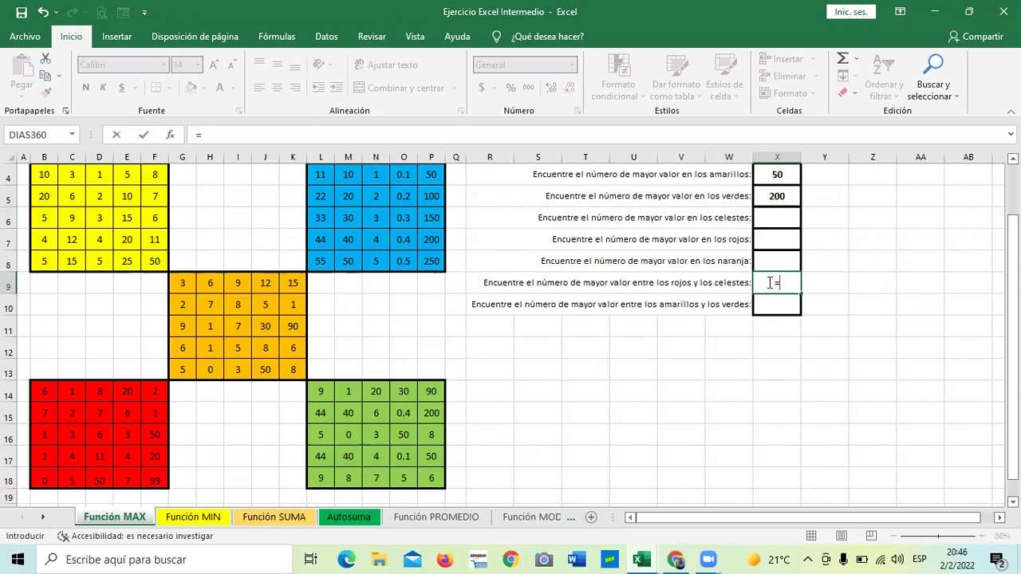
pyautogui.write('m')
pyautogui.press('BackSpace')
pyautogui.write('max')
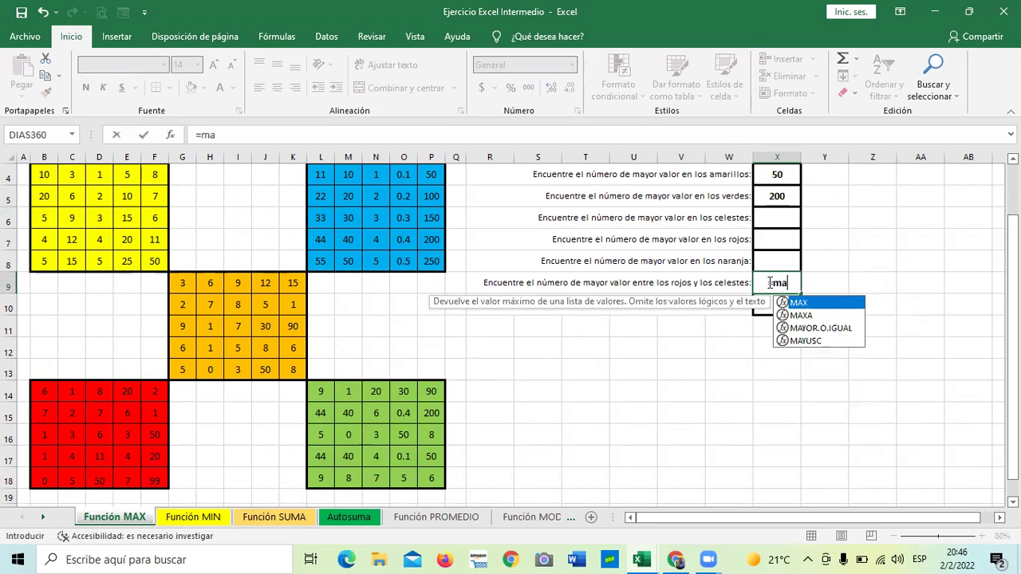
pyautogui.doubleClick(809, 301)
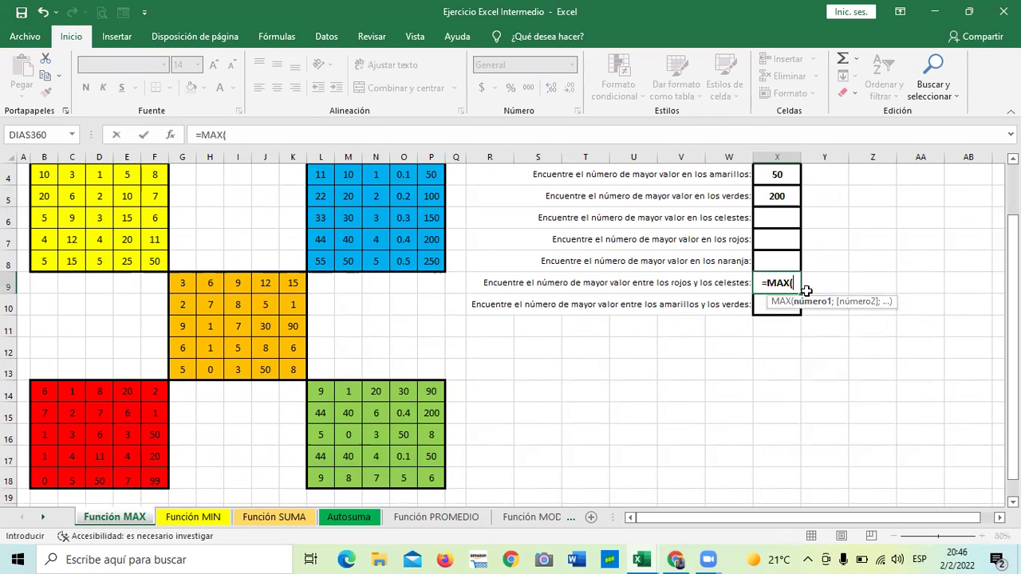
pyautogui.moveTo(37, 391); pyautogui.dragTo(154, 479)
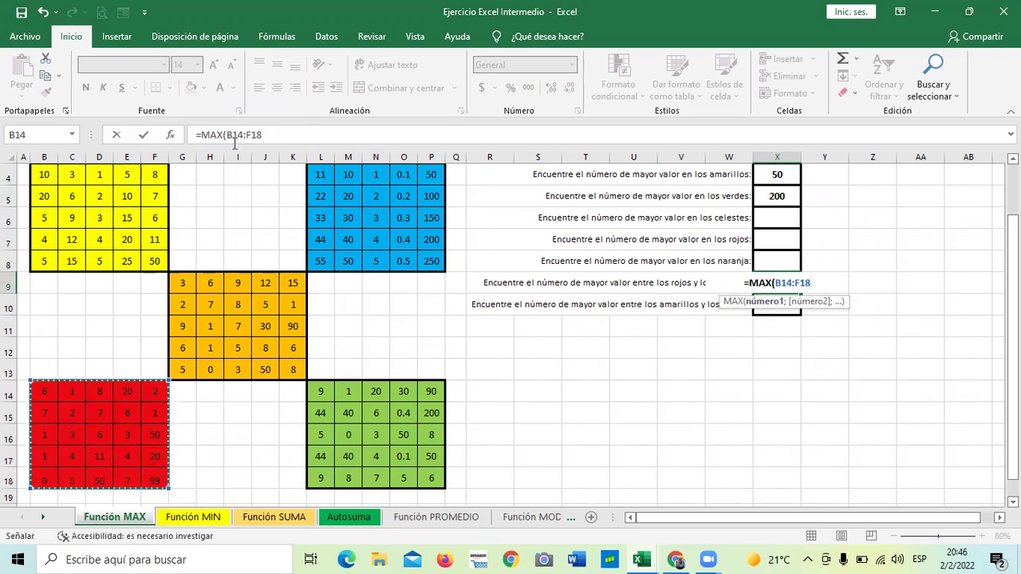
pyautogui.click(276, 142)
pyautogui.write(';')
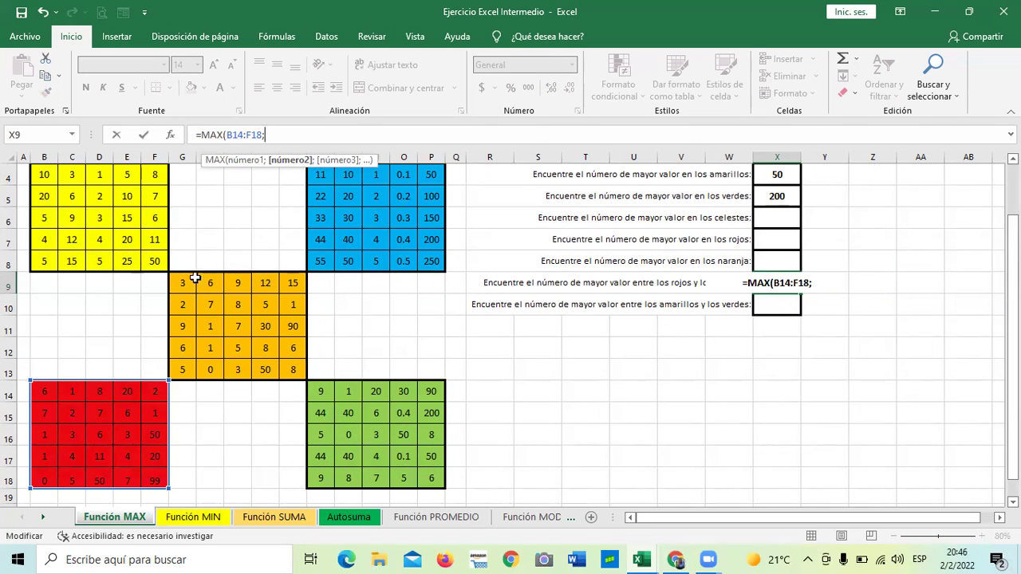
pyautogui.moveTo(183, 280); pyautogui.dragTo(293, 369)
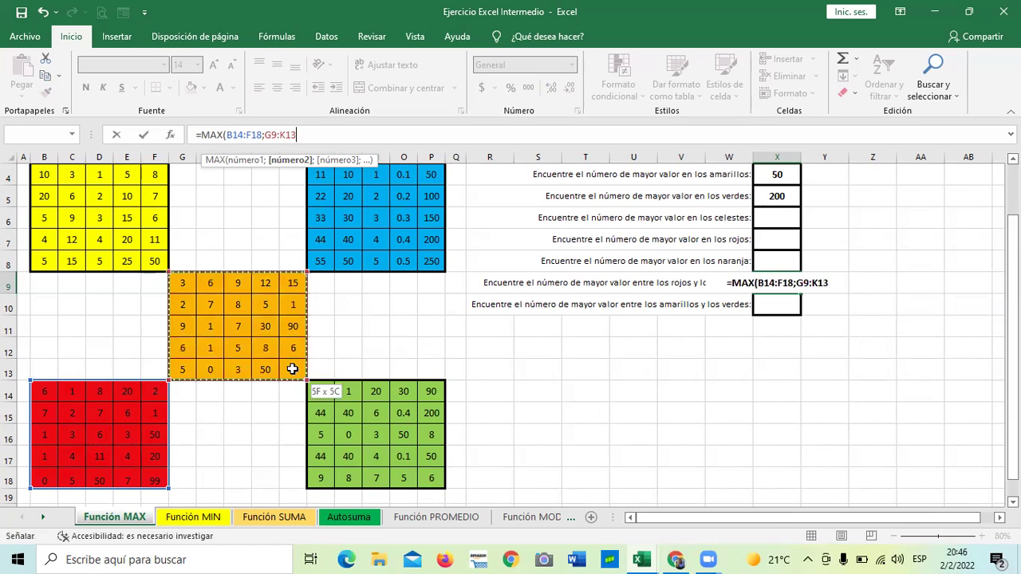
pyautogui.click(331, 136)
pyautogui.write(')')
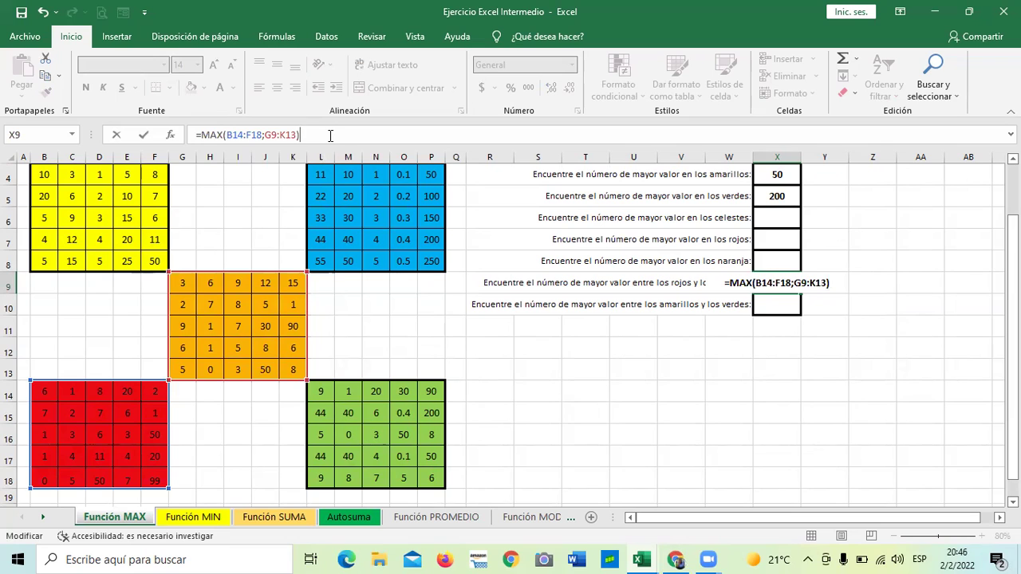
pyautogui.press('Return')
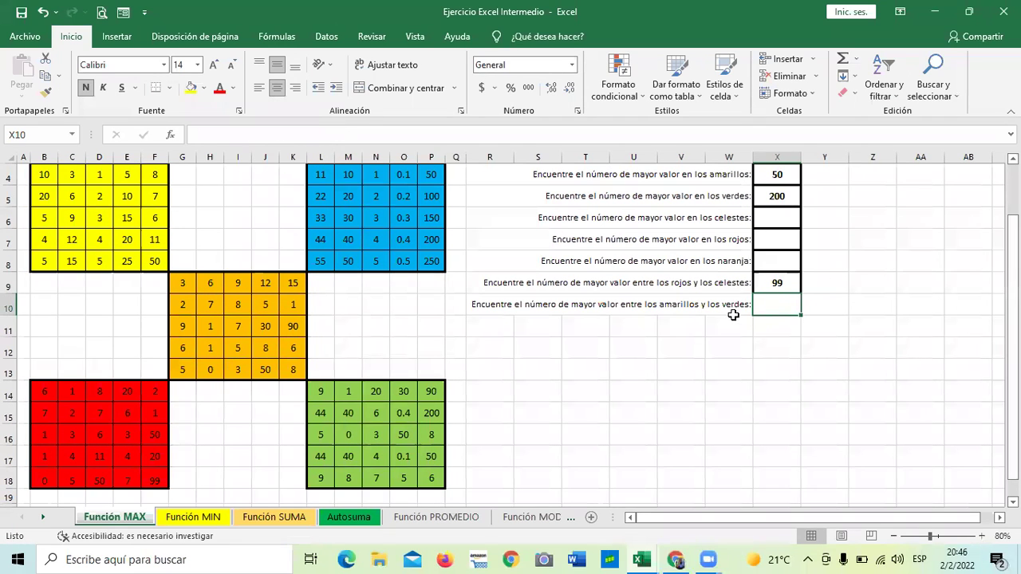
# Replace the orange range in X9's formula with the light-blue block, making it =MAX(B14:F18;L4:P8).
pyautogui.click(708, 285)
pyautogui.click(768, 282)
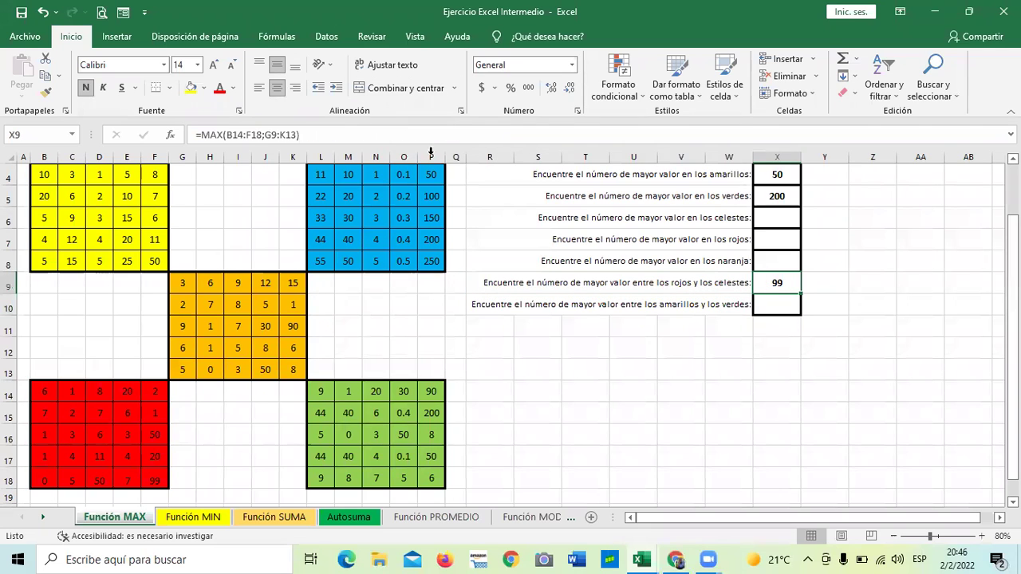
pyautogui.click(295, 135)
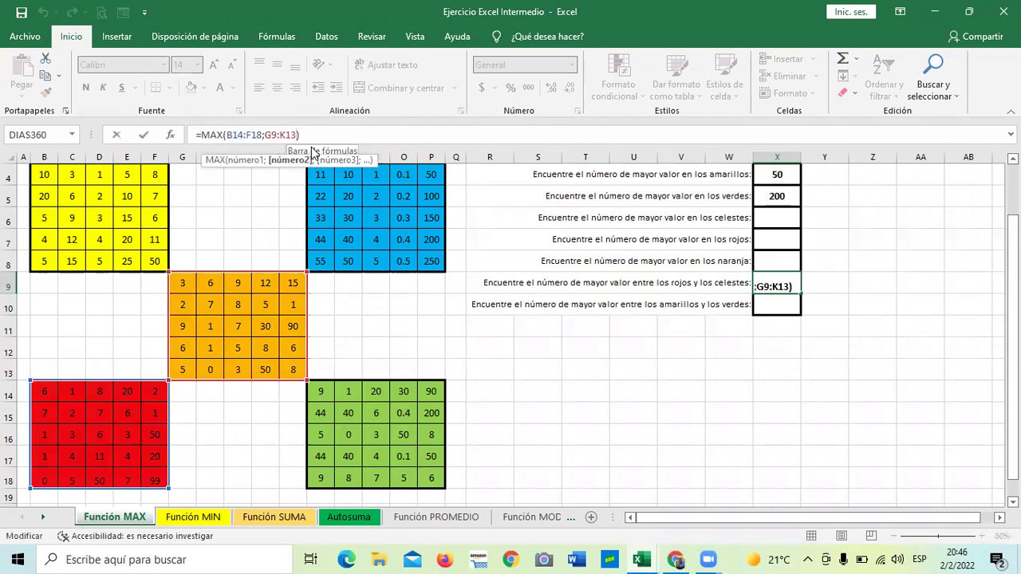
pyautogui.press('BackSpace')
pyautogui.press('BackSpace')
pyautogui.press('BackSpace')
pyautogui.press('BackSpace')
pyautogui.press('BackSpace')
pyautogui.press('BackSpace')
pyautogui.scroll(1, 311, 270)
pyautogui.moveTo(321, 217); pyautogui.dragTo(424, 303)
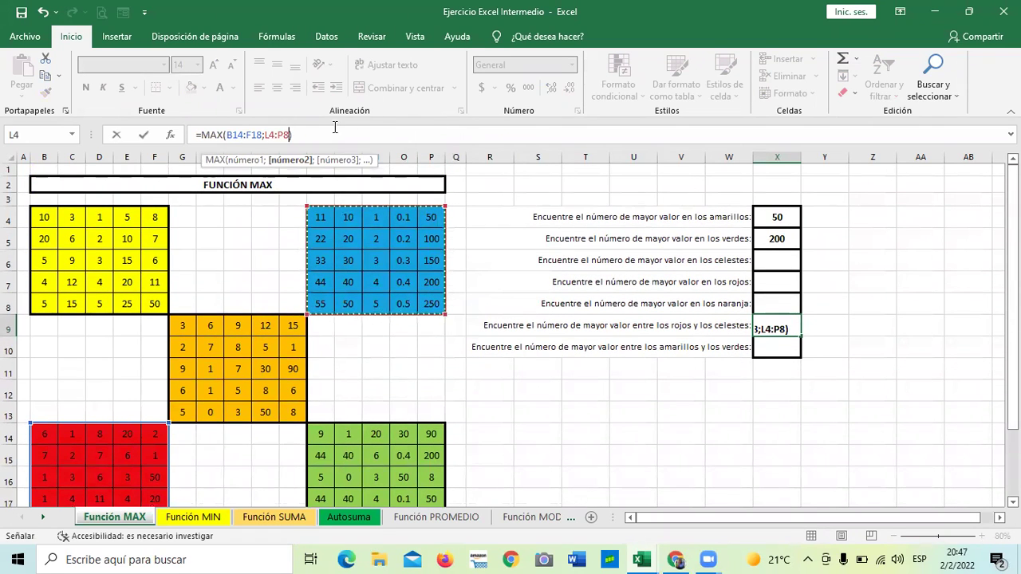
pyautogui.write(')')
pyautogui.press('Return')
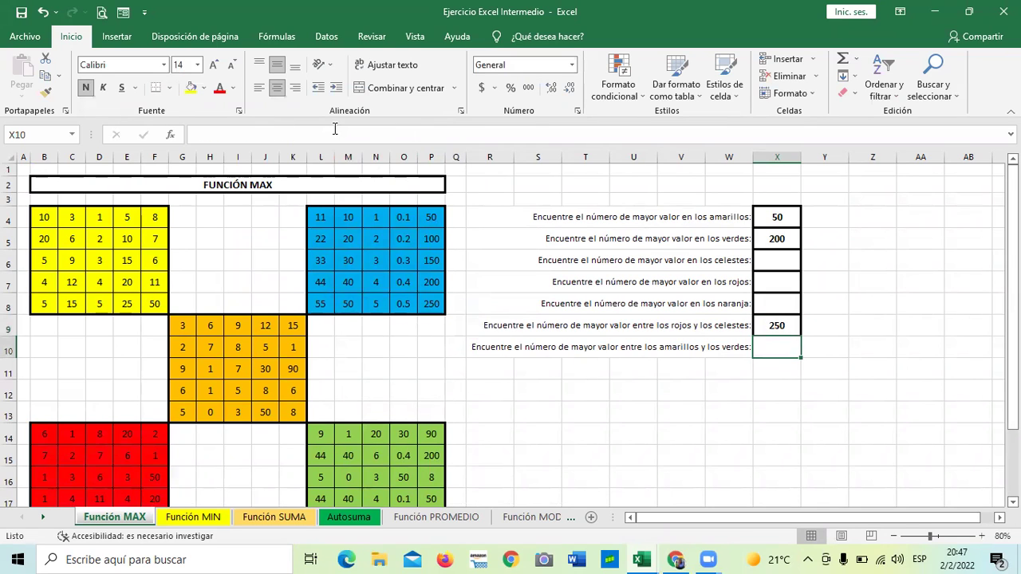
# Check the X9 result against the numbers in the light-blue and red blocks.
pyautogui.click(700, 429)
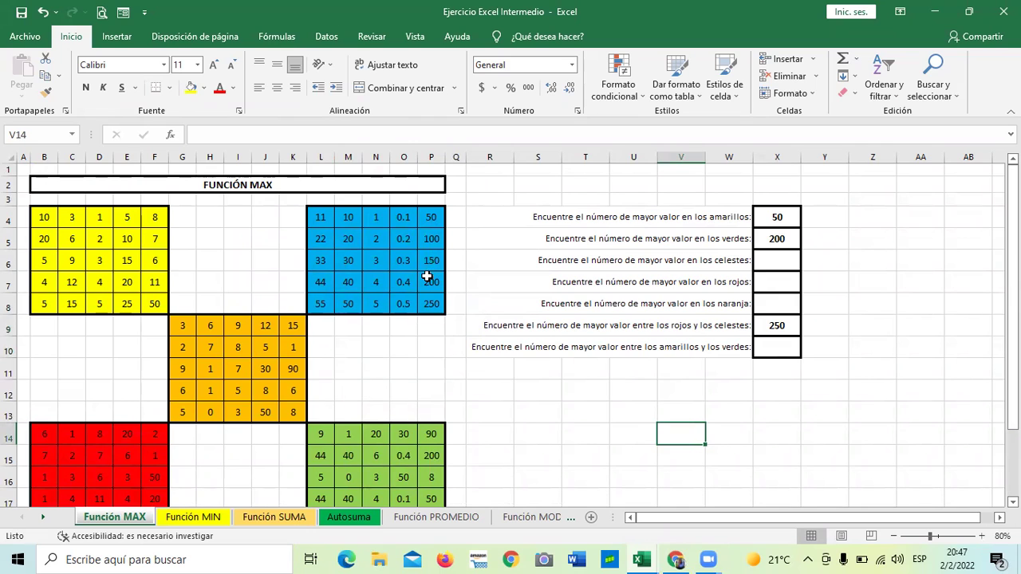
pyautogui.scroll(-1, 427, 276)
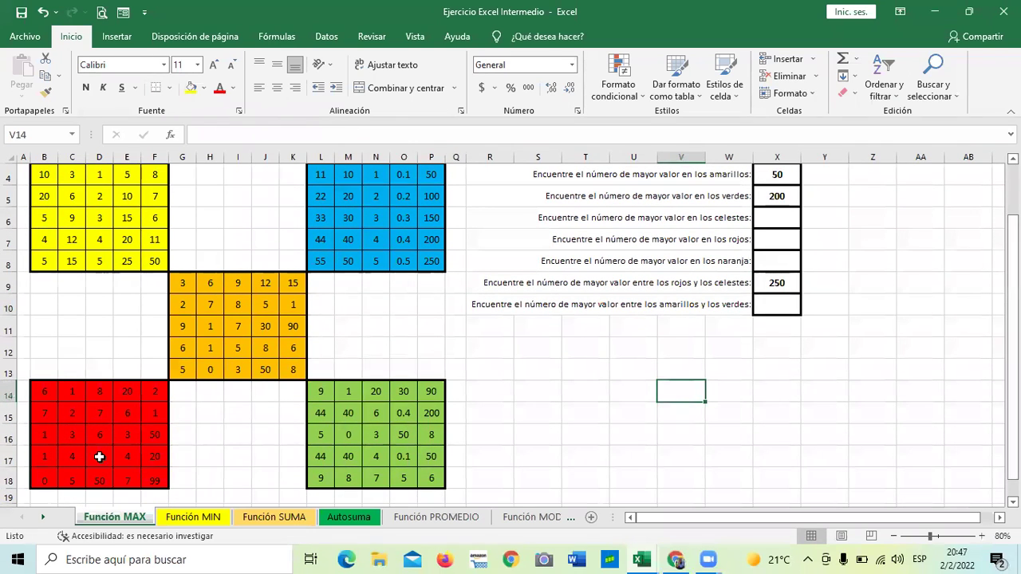
pyautogui.scroll(1, 286, 376)
pyautogui.scroll(1, 286, 377)
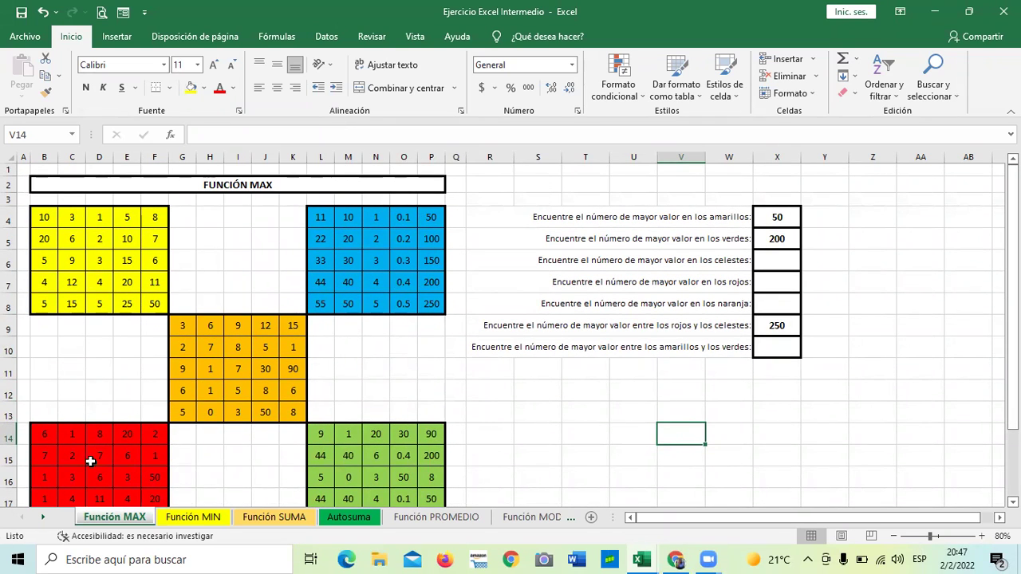
pyautogui.click(786, 347)
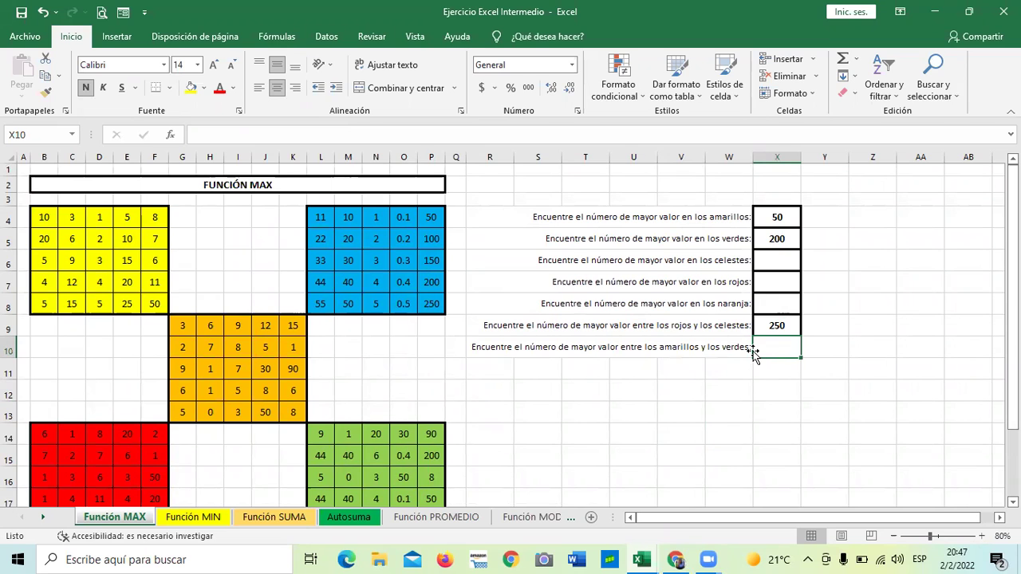
pyautogui.click(594, 407)
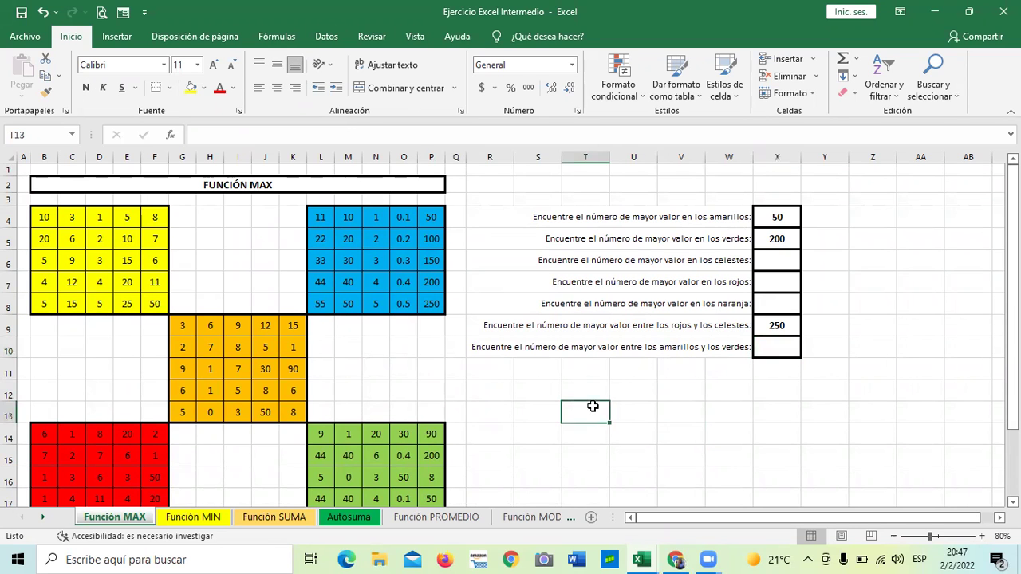
# Go to the Autosuma sheet and enlarge its view to 120% around the product table.
pyautogui.click(193, 517)
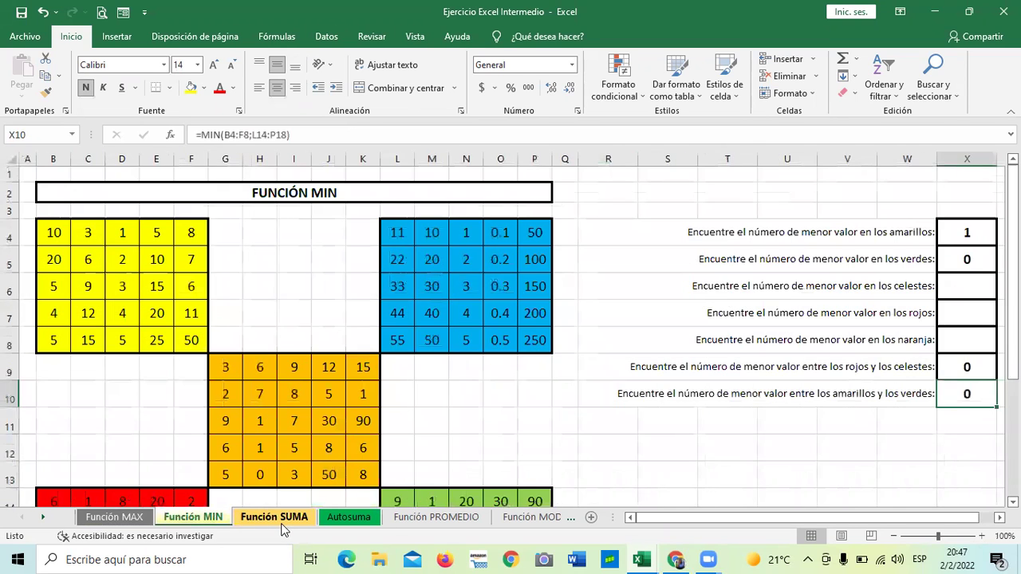
pyautogui.click(274, 517)
pyautogui.click(344, 518)
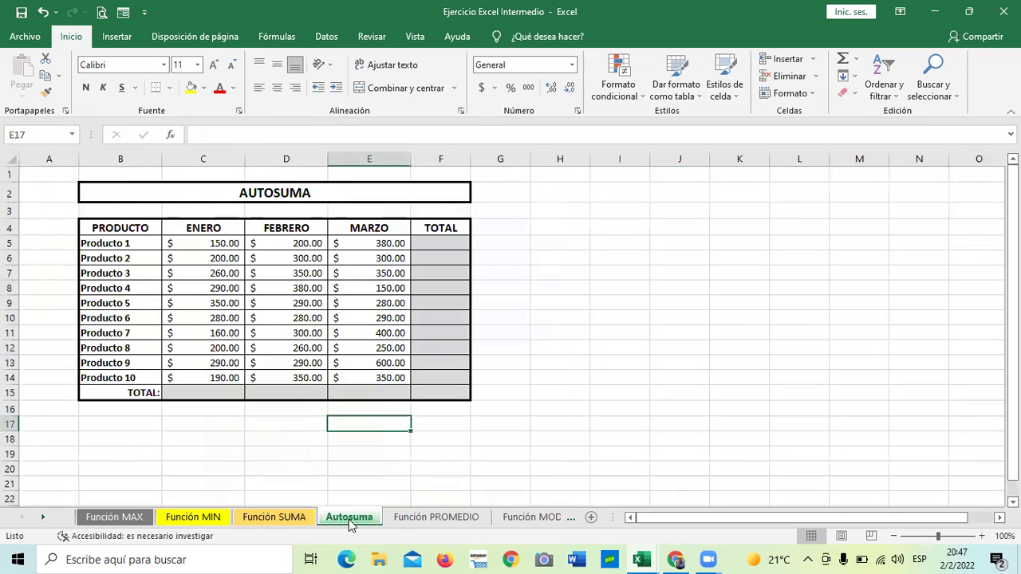
pyautogui.click(598, 396)
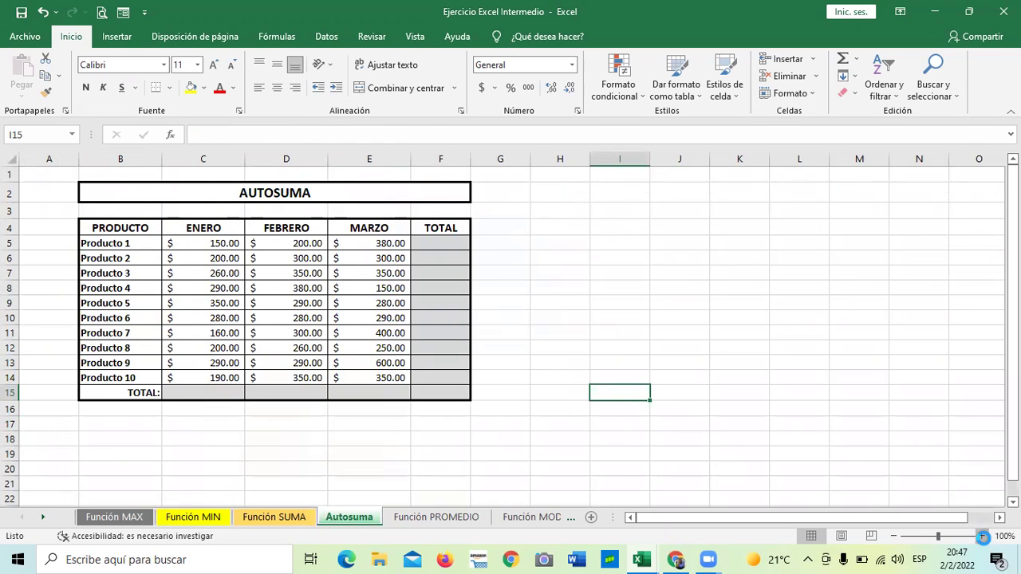
pyautogui.click(982, 536)
pyautogui.click(982, 536)
pyautogui.scroll(-1, 630, 378)
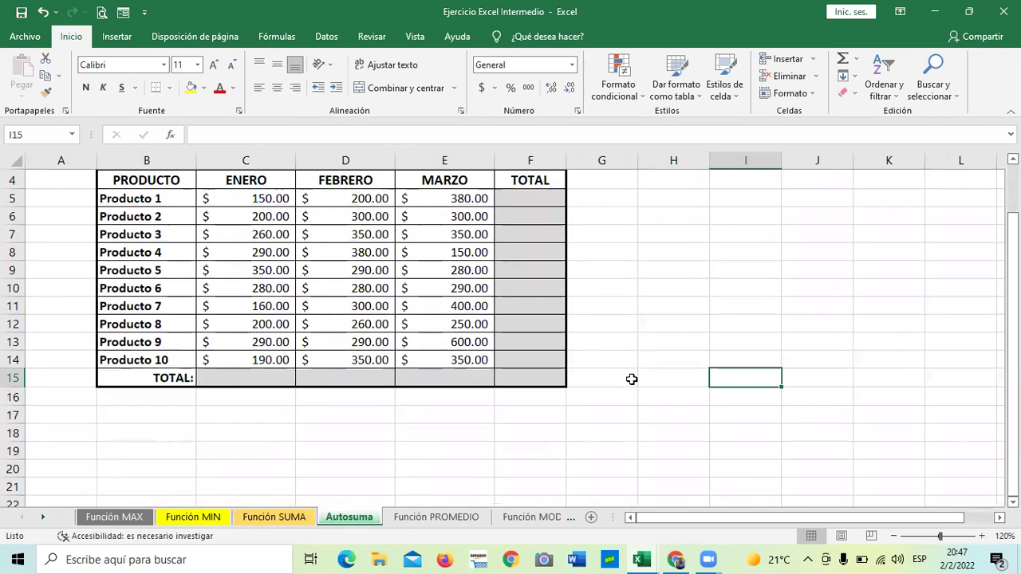
pyautogui.click(625, 396)
pyautogui.click(337, 417)
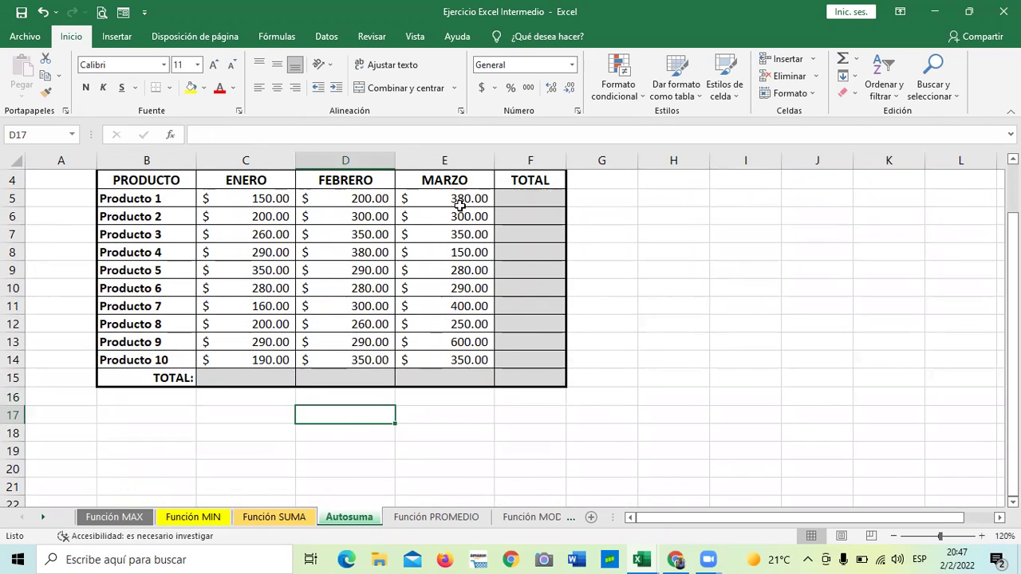
pyautogui.click(650, 360)
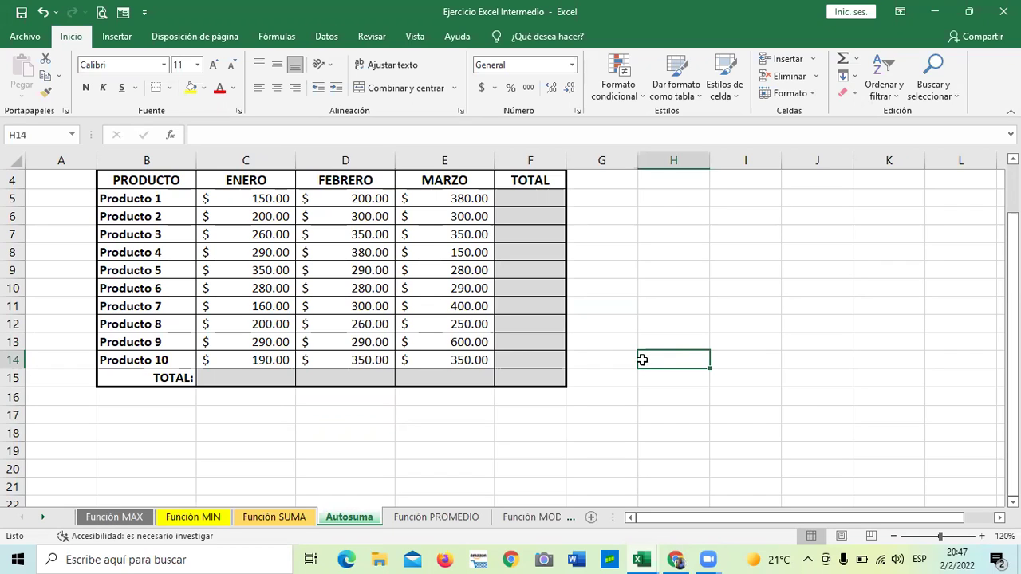
# Enter =MAX(C5:E14) in I6 to find the highest product amount from ENERO to MARZO.
pyautogui.click(722, 219)
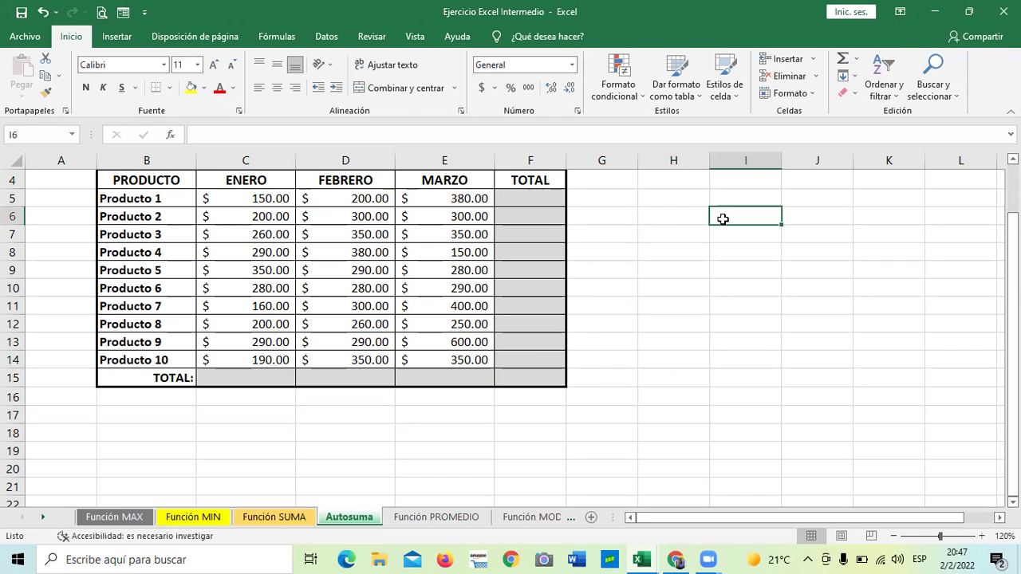
pyautogui.write('=')
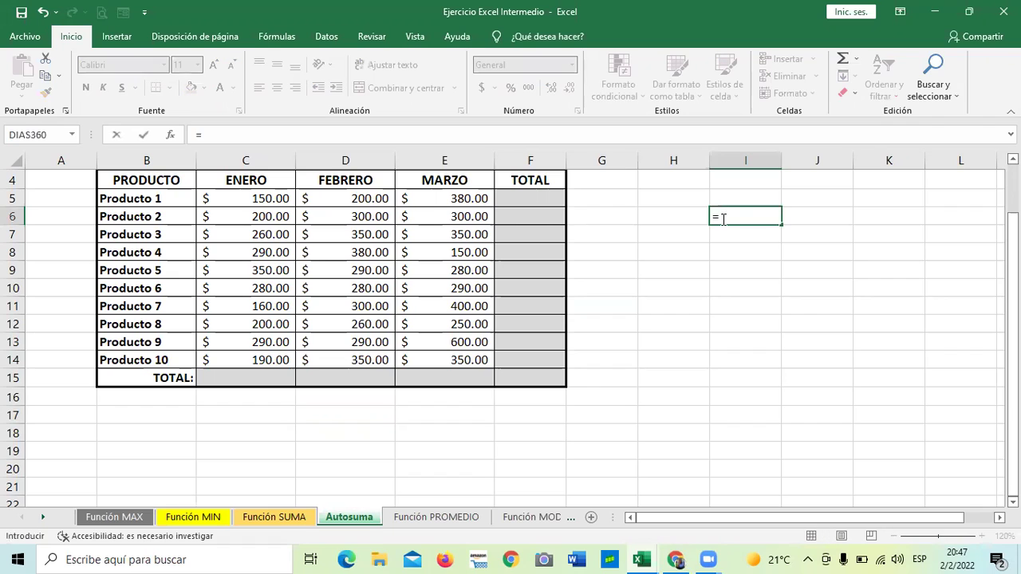
pyautogui.write('max')
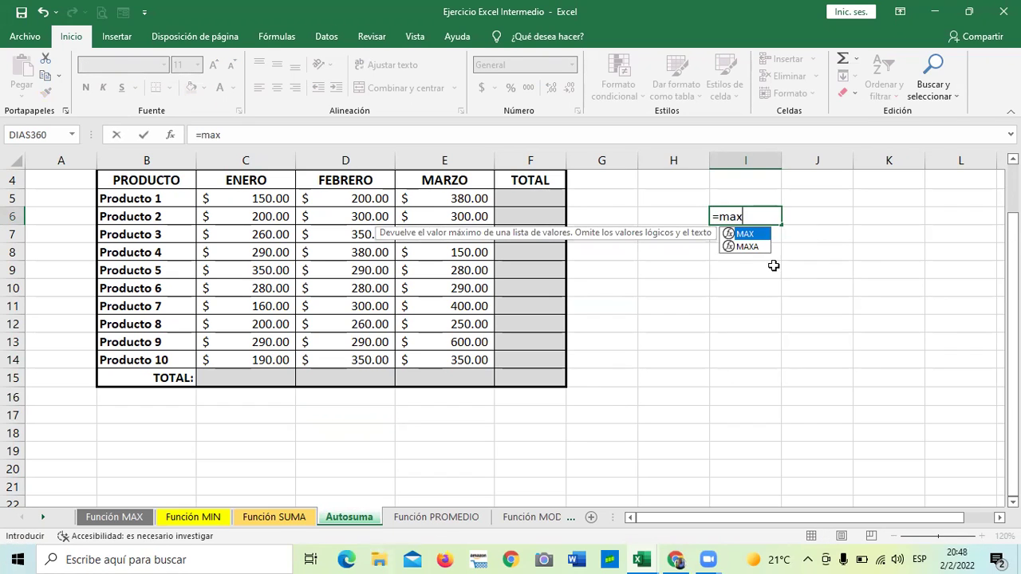
pyautogui.doubleClick(747, 234)
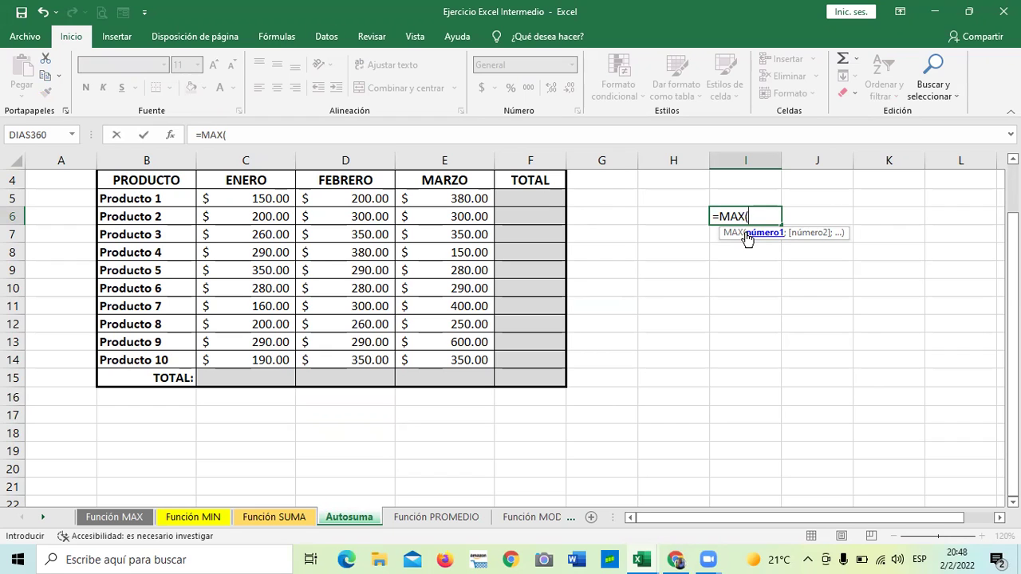
pyautogui.moveTo(210, 197); pyautogui.dragTo(455, 359)
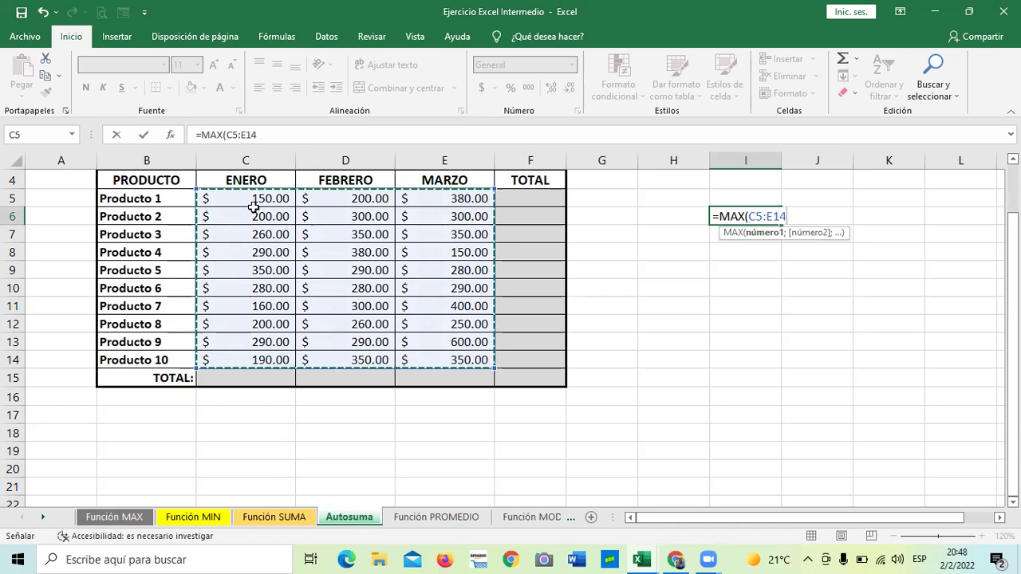
pyautogui.click(327, 135)
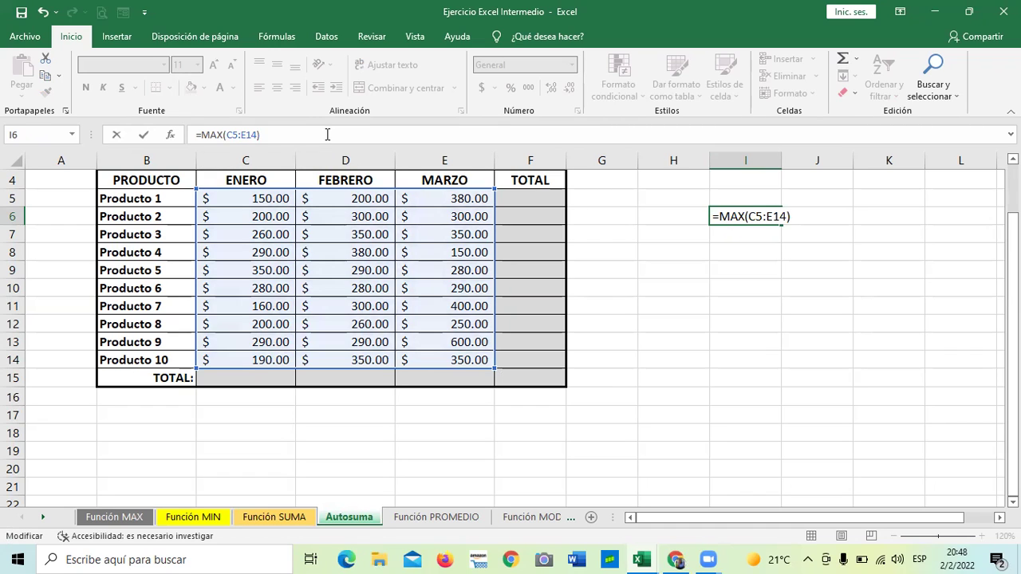
pyautogui.press('Return')
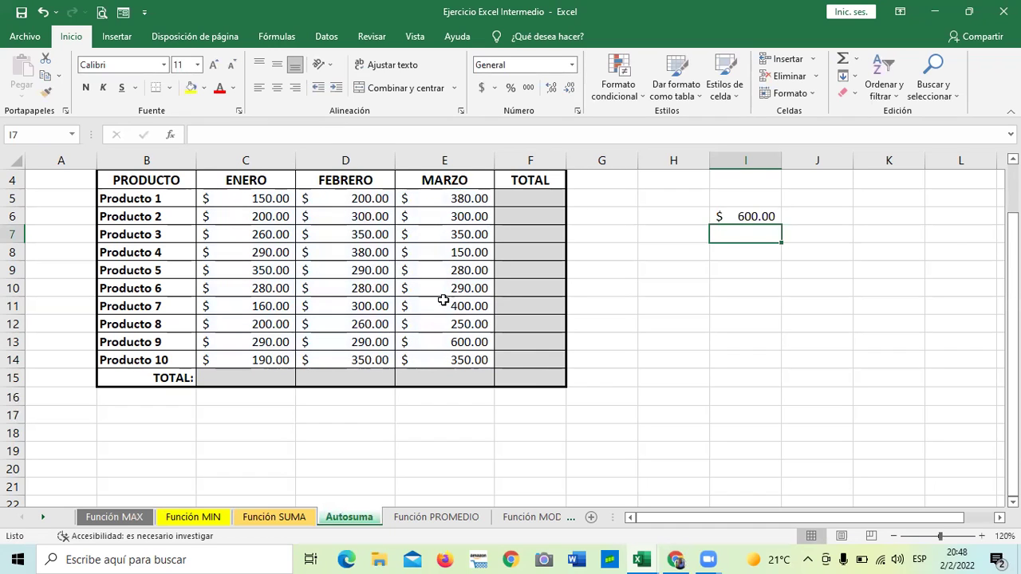
# Check the maximum in I6 and its formula against cell E13 and the other amounts in the product table.
pyautogui.click(441, 343)
pyautogui.click(674, 319)
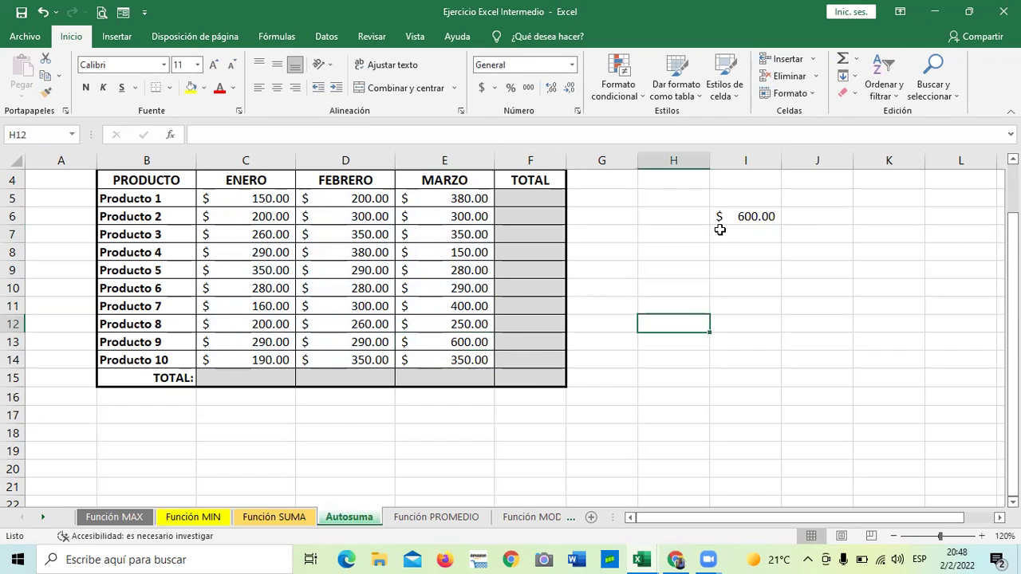
pyautogui.click(724, 216)
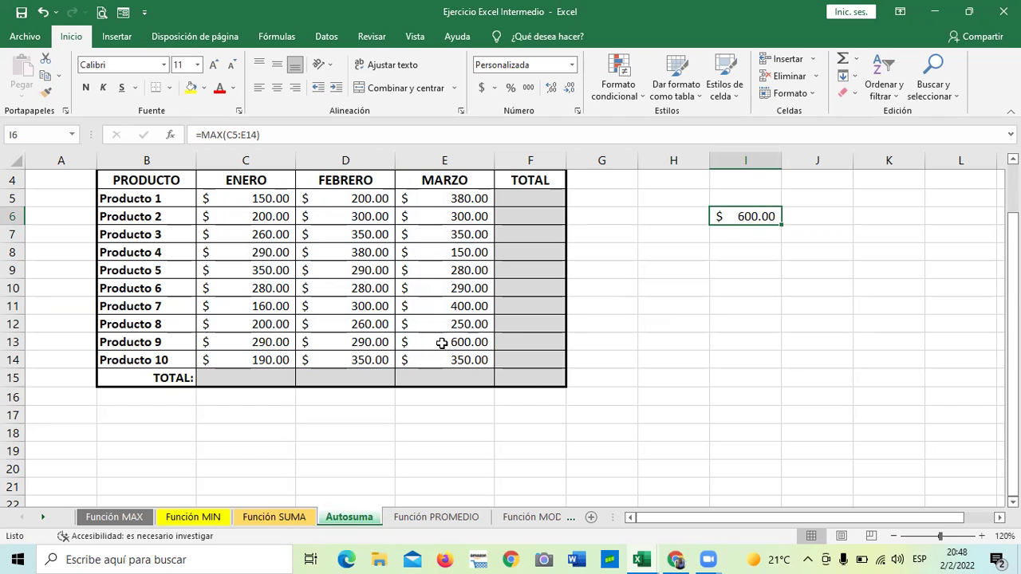
pyautogui.click(643, 382)
pyautogui.click(449, 292)
pyautogui.scroll(1, 449, 307)
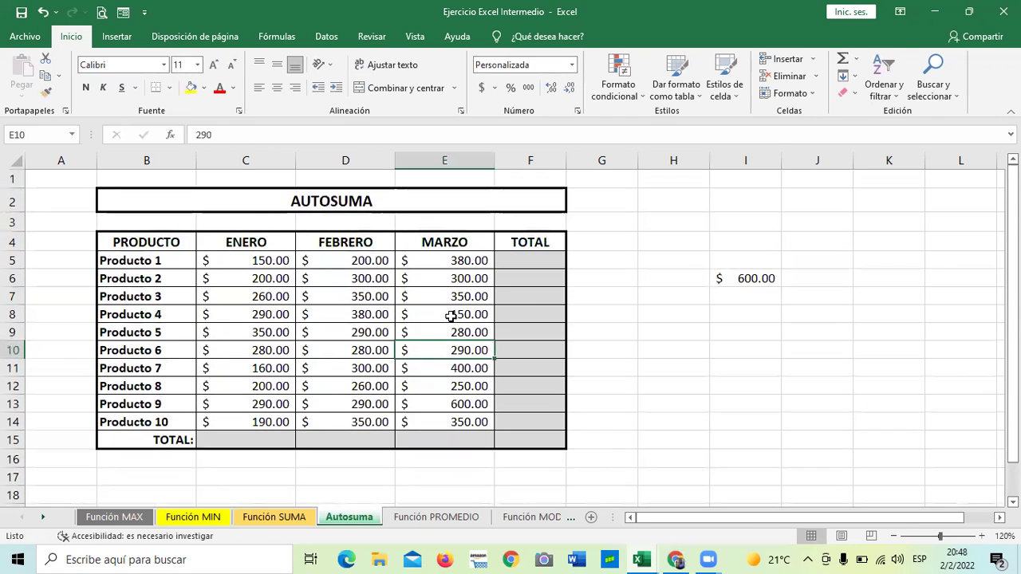
pyautogui.scroll(-2, 451, 316)
pyautogui.scroll(2, 452, 285)
pyautogui.click(745, 290)
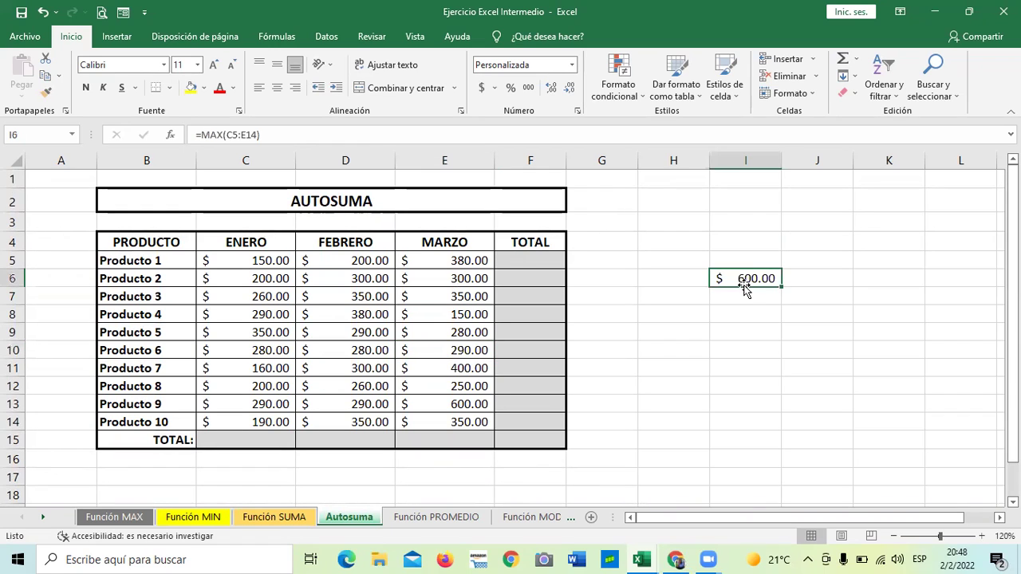
# Enter the label Maximo in H6 beside the maximum result and Minimo in H7 below it.
pyautogui.click(666, 276)
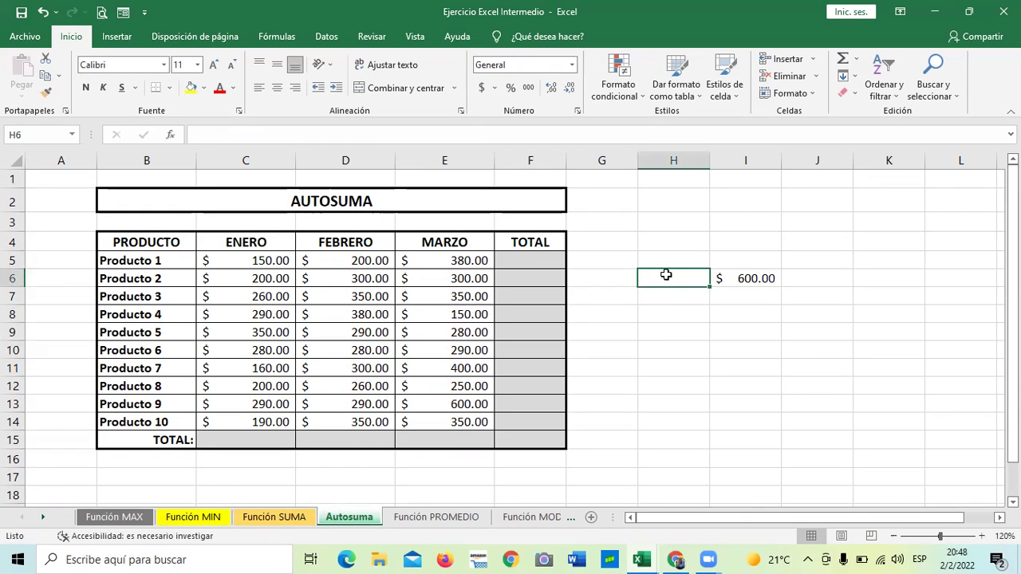
pyautogui.write('Maximo')
pyautogui.press('Return')
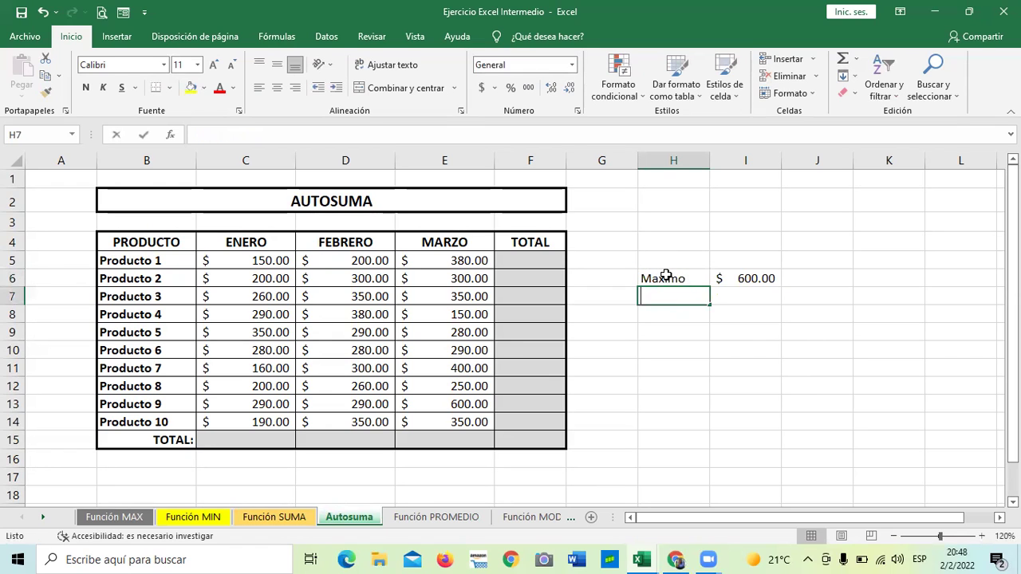
pyautogui.write('minino')
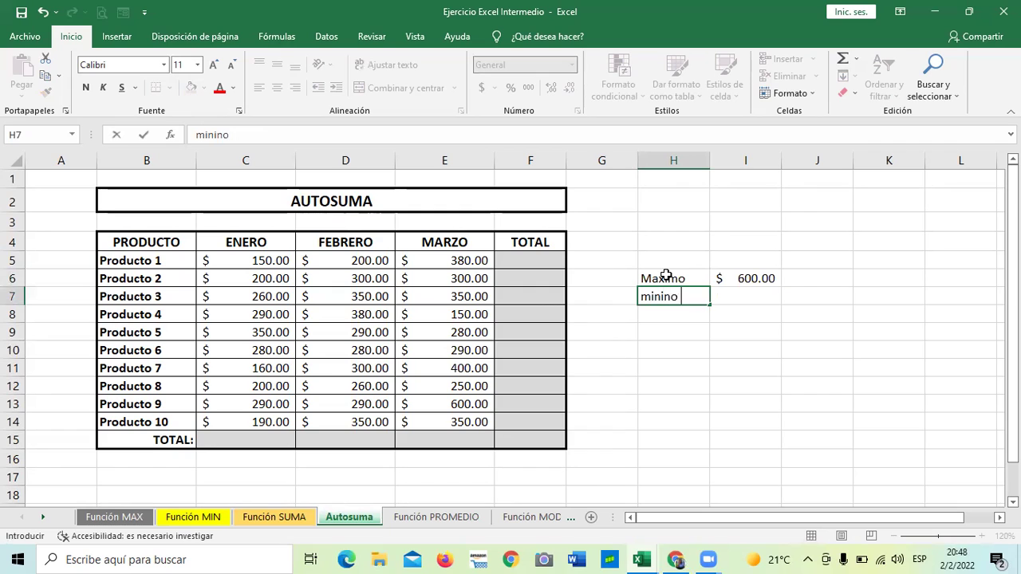
pyautogui.press('BackSpace')
pyautogui.press('BackSpace')
pyautogui.press('BackSpace')
pyautogui.press('BackSpace')
pyautogui.press('BackSpace')
pyautogui.press('BackSpace')
pyautogui.write('Minimo')
pyautogui.press('BackSpace')
pyautogui.press('BackSpace')
pyautogui.press('BackSpace')
pyautogui.press('BackSpace')
pyautogui.press('BackSpace')
pyautogui.write('nimo')
pyautogui.press('Return')
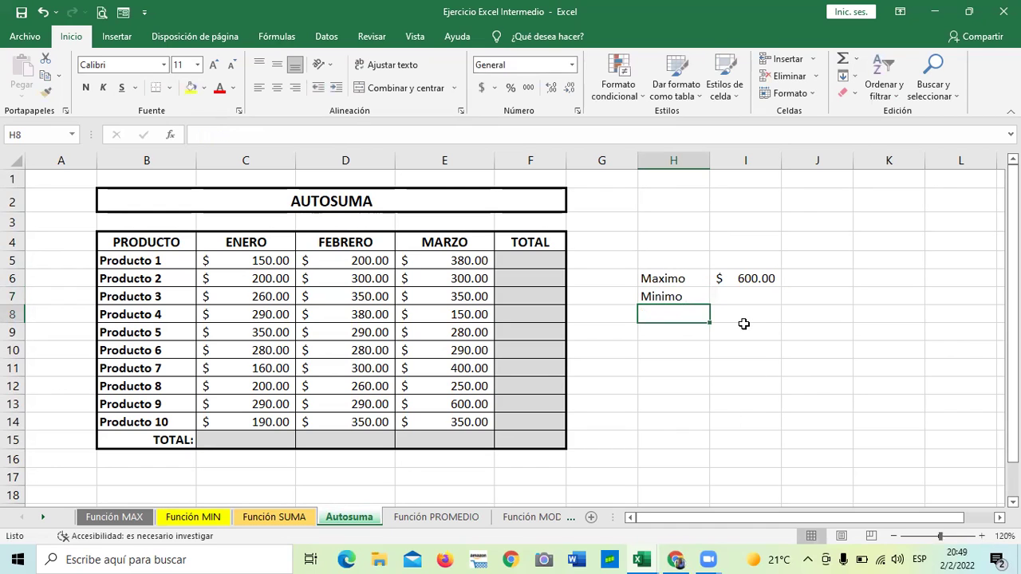
# Enter =MIN(C5:E14) in I7 to find the lowest product amount from ENERO to MARZO.
pyautogui.click(731, 292)
pyautogui.write('=mi')
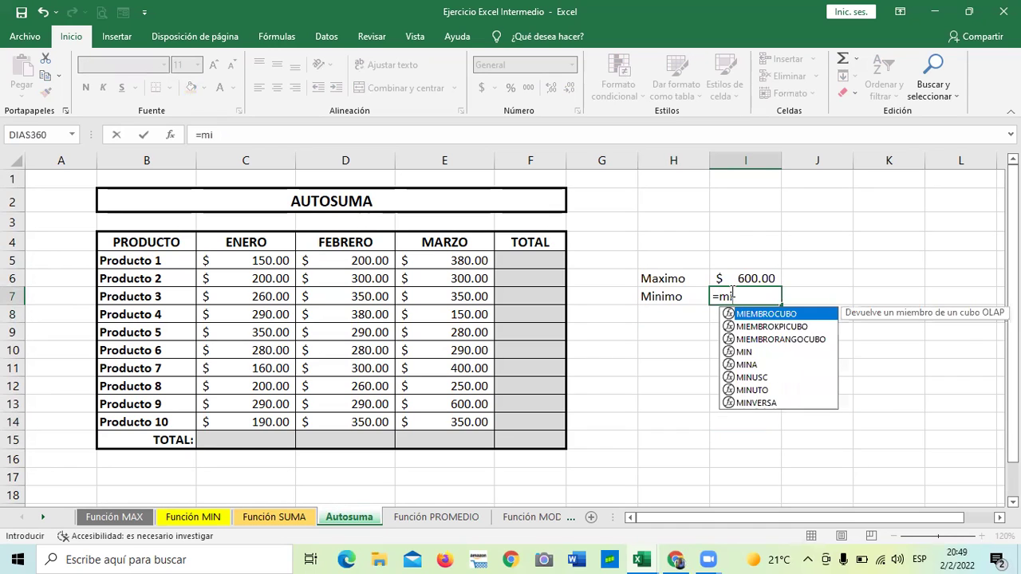
pyautogui.write('n')
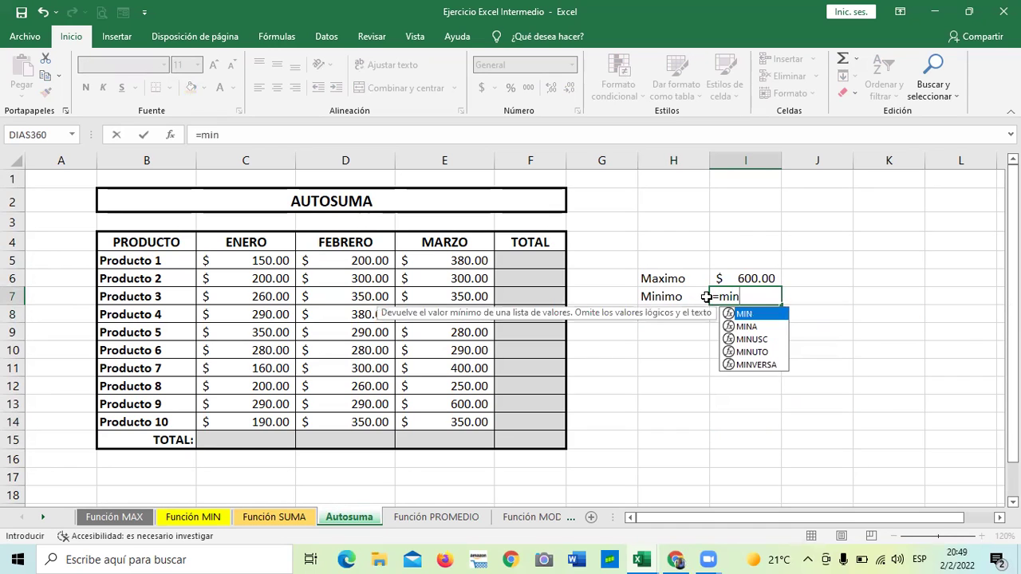
pyautogui.doubleClick(758, 318)
pyautogui.moveTo(229, 262); pyautogui.dragTo(471, 421)
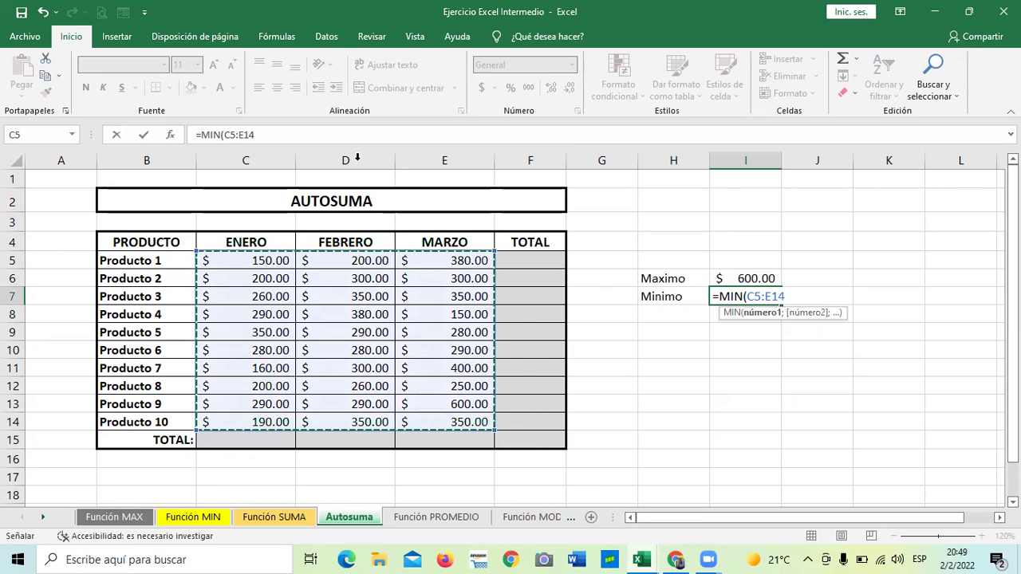
pyautogui.click(325, 136)
pyautogui.write(')')
pyautogui.press('Return')
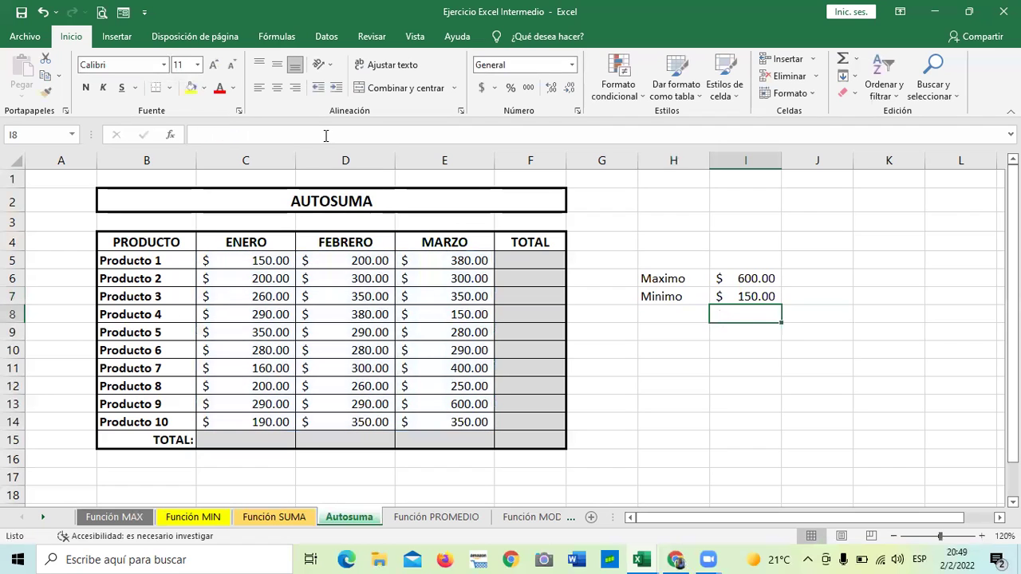
pyautogui.click(728, 371)
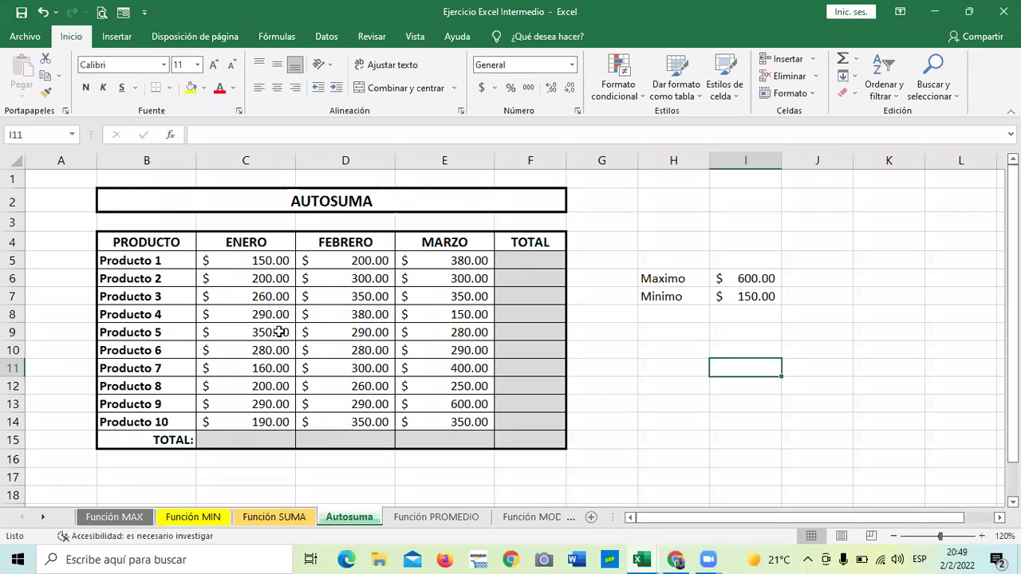
# Enter the label promedio in H8, below Minimo.
pyautogui.click(742, 319)
pyautogui.click(694, 318)
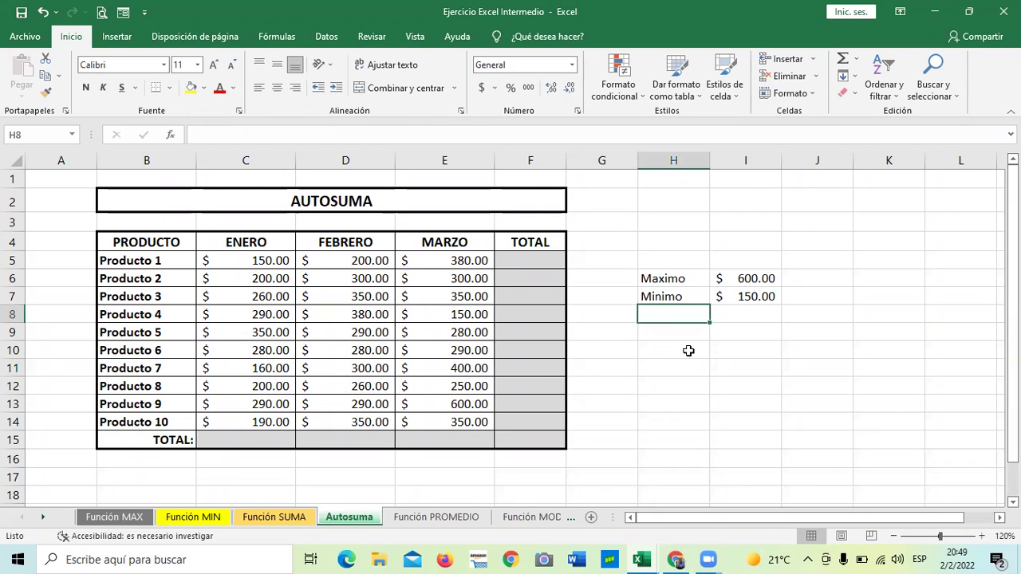
pyautogui.write('promedio')
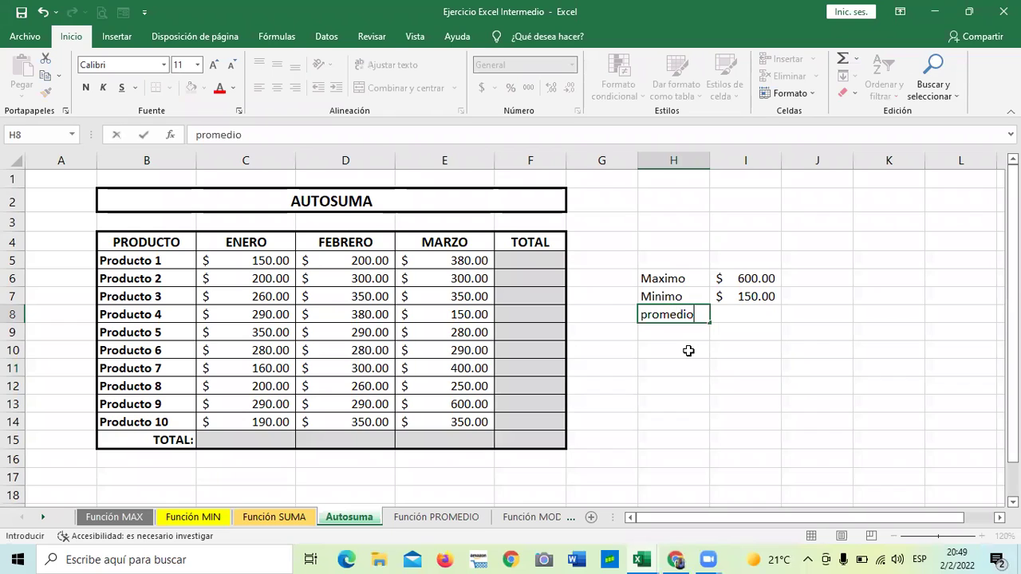
pyautogui.press('Return')
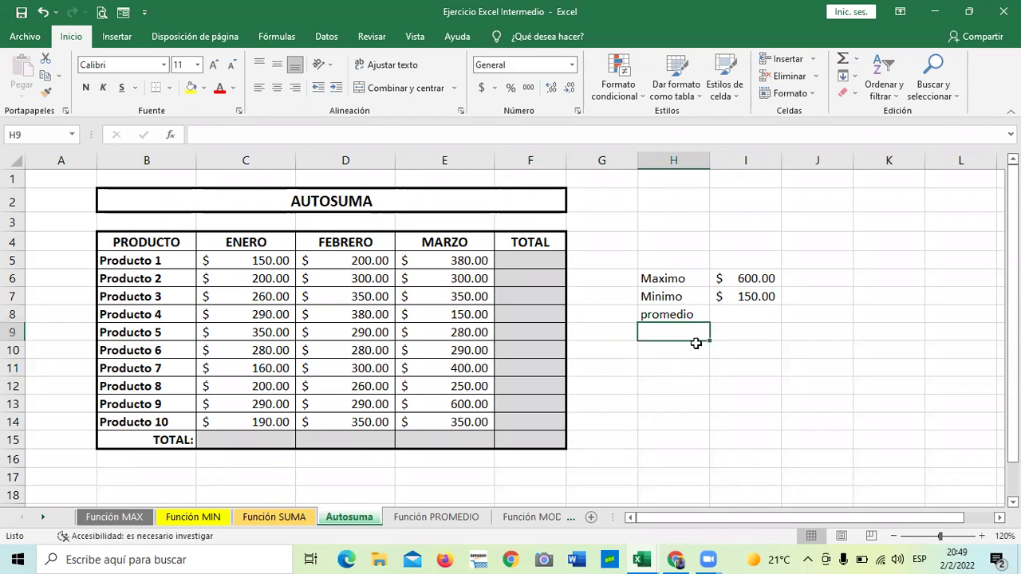
# Enter =PROMEDIO(C5:E14) in I8 to average the product amounts from ENERO to MARZO.
pyautogui.click(735, 319)
pyautogui.write('=')
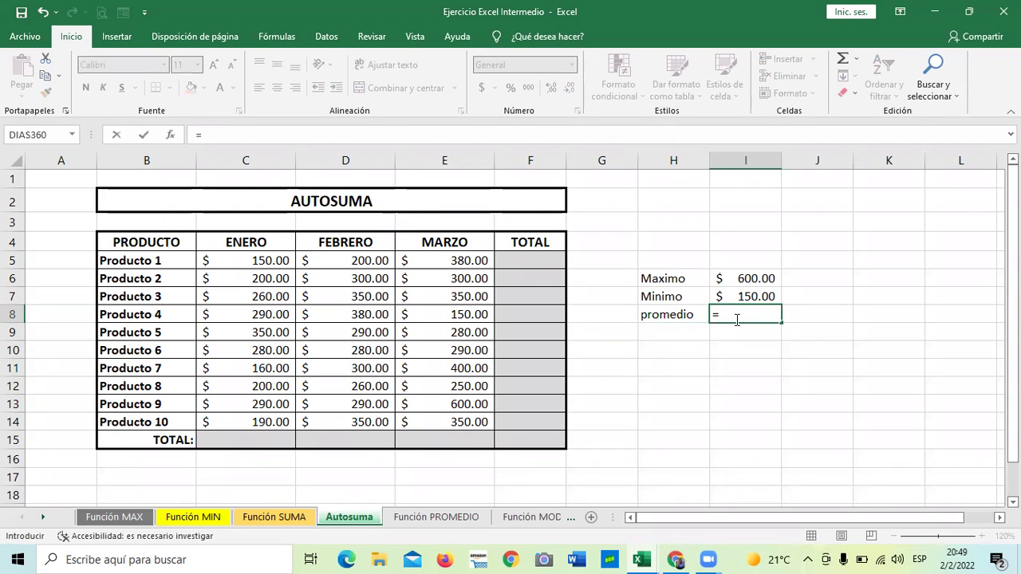
pyautogui.write('prome')
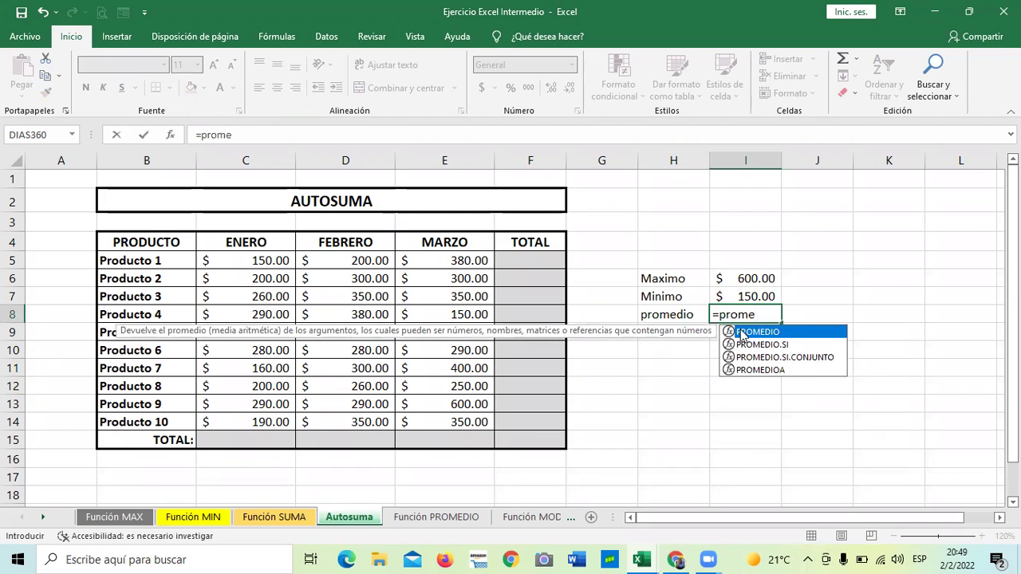
pyautogui.doubleClick(747, 333)
pyautogui.moveTo(267, 259); pyautogui.dragTo(467, 419)
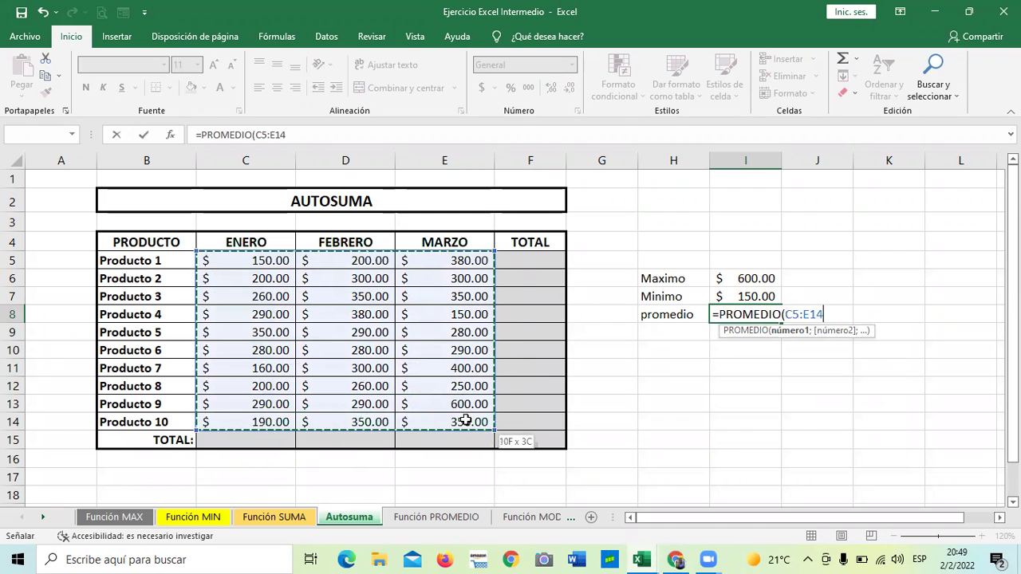
pyautogui.write(')')
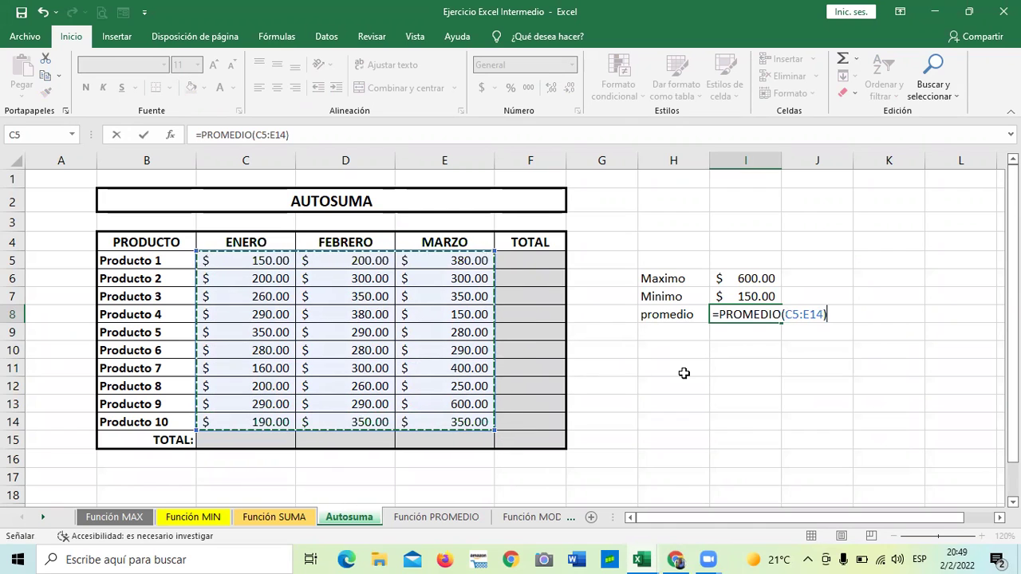
pyautogui.press('Return')
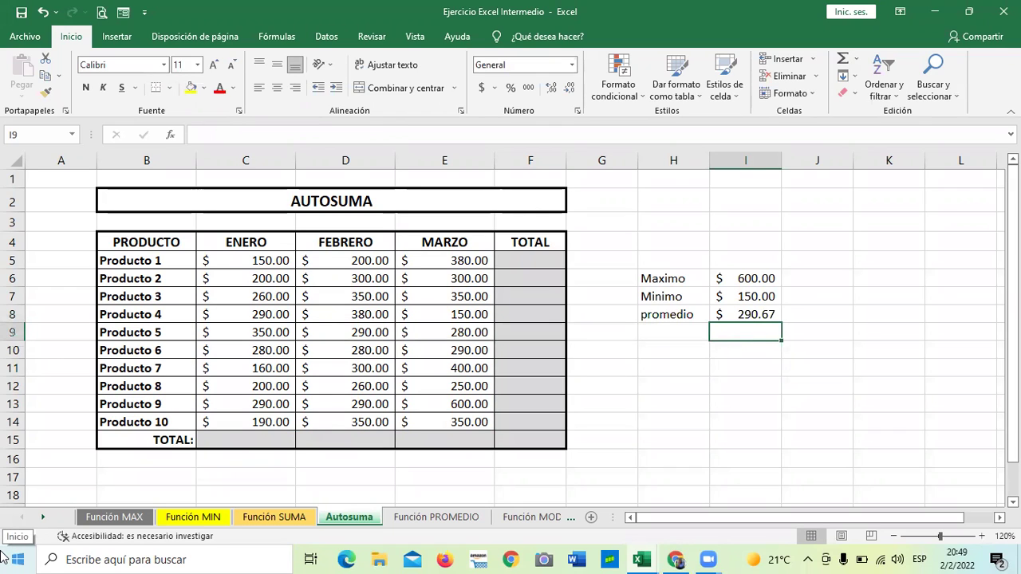
pyautogui.click(784, 391)
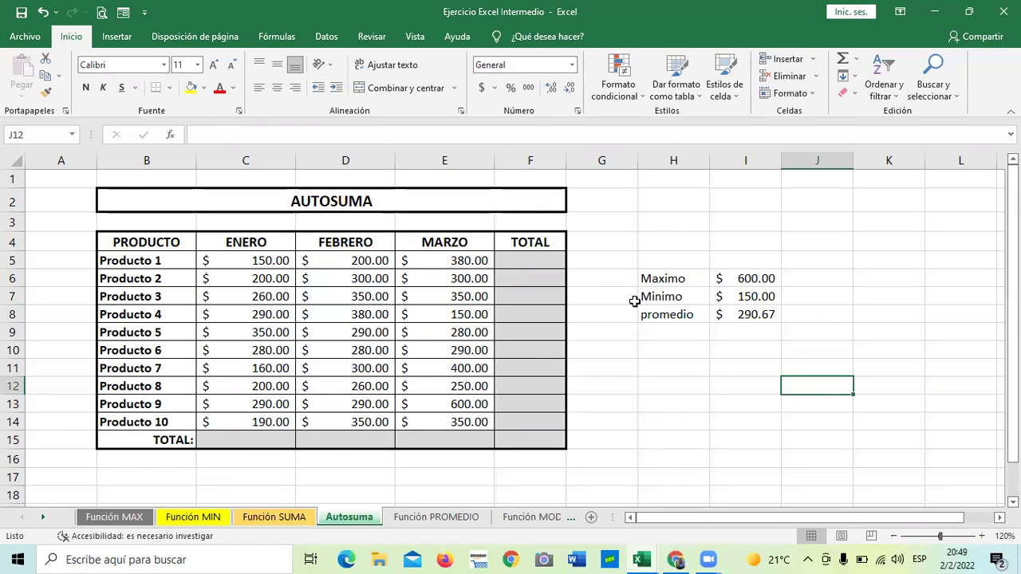
pyautogui.click(731, 358)
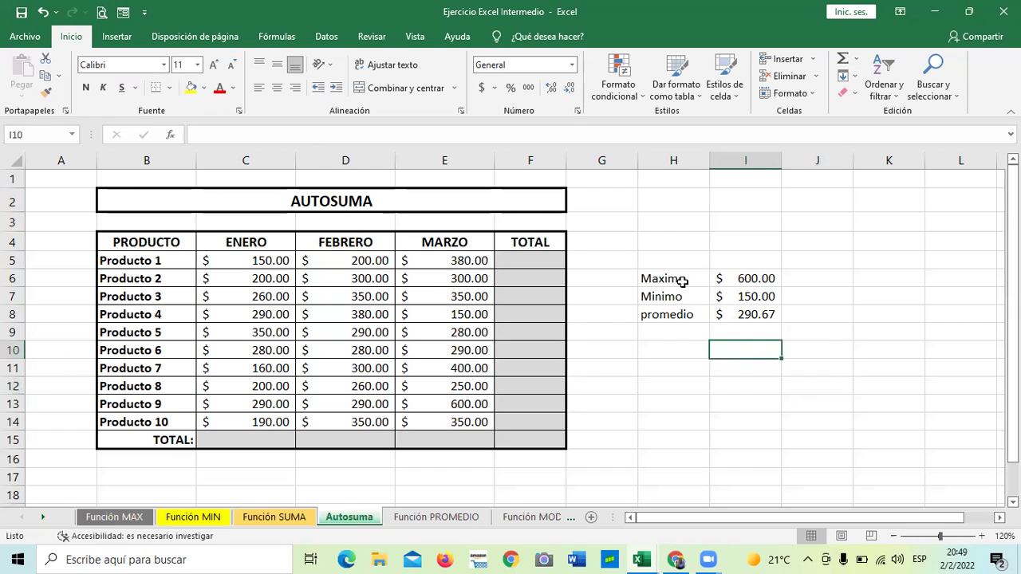
# Capitalize the first letter of the label in H8 so it reads Promedio.
pyautogui.click(653, 316)
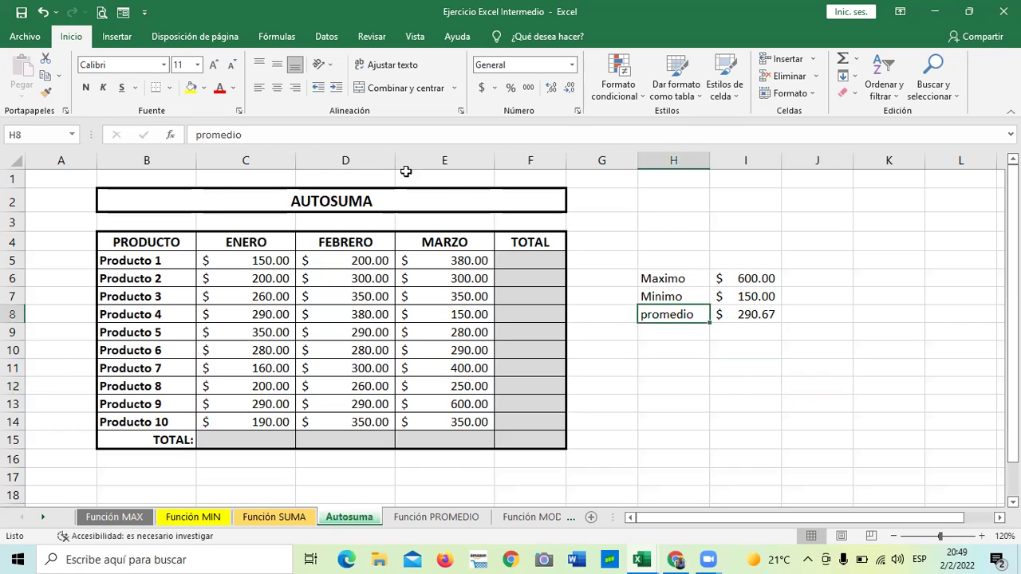
pyautogui.click(199, 135)
pyautogui.press('BackSpace')
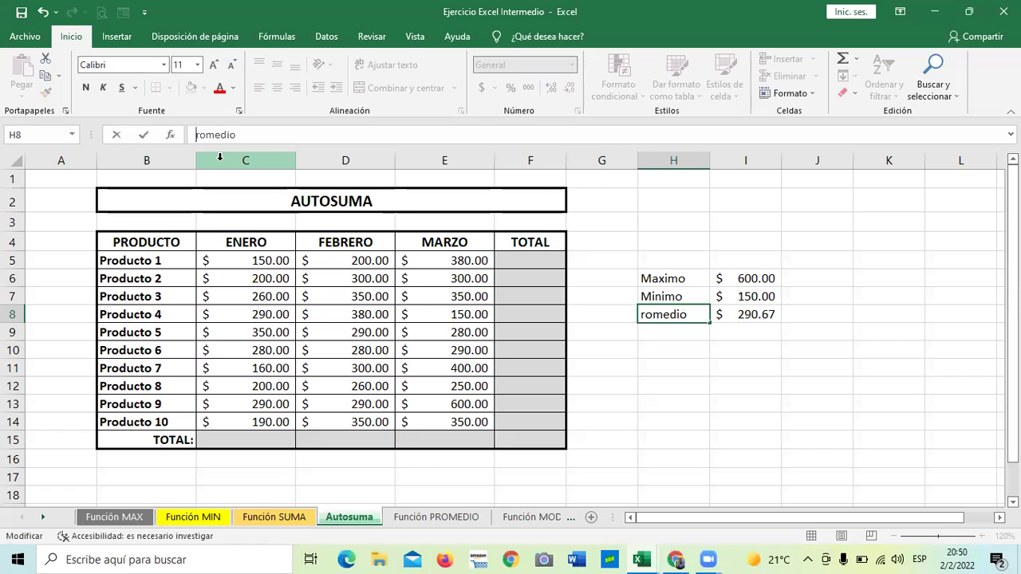
pyautogui.write('P')
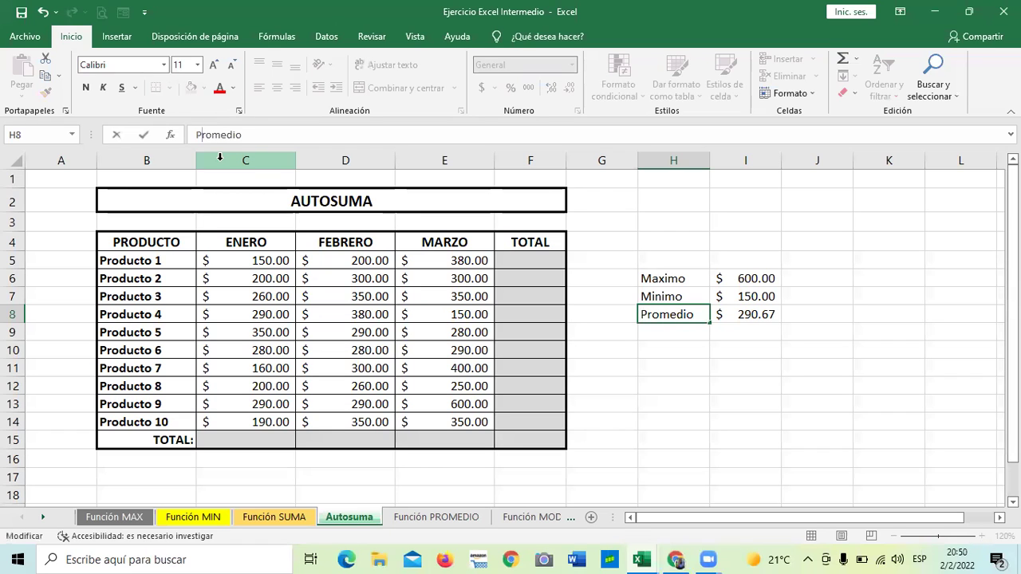
pyautogui.press('Return')
pyautogui.click(822, 425)
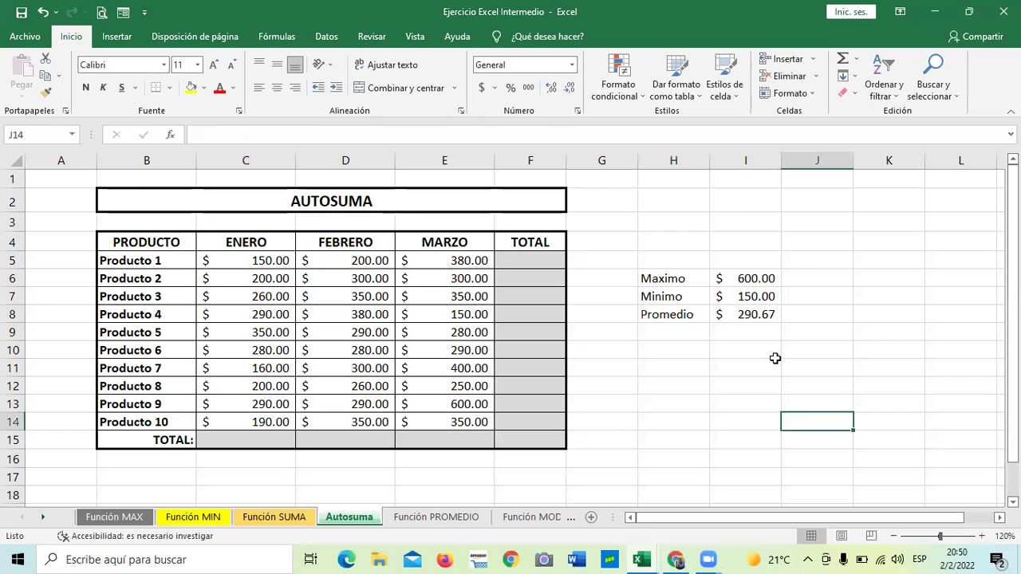
# Enter =I8*30% in I11 to calculate 30% of the average.
pyautogui.click(742, 306)
pyautogui.moveTo(745, 427); pyautogui.dragTo(745, 435)
pyautogui.click(726, 367)
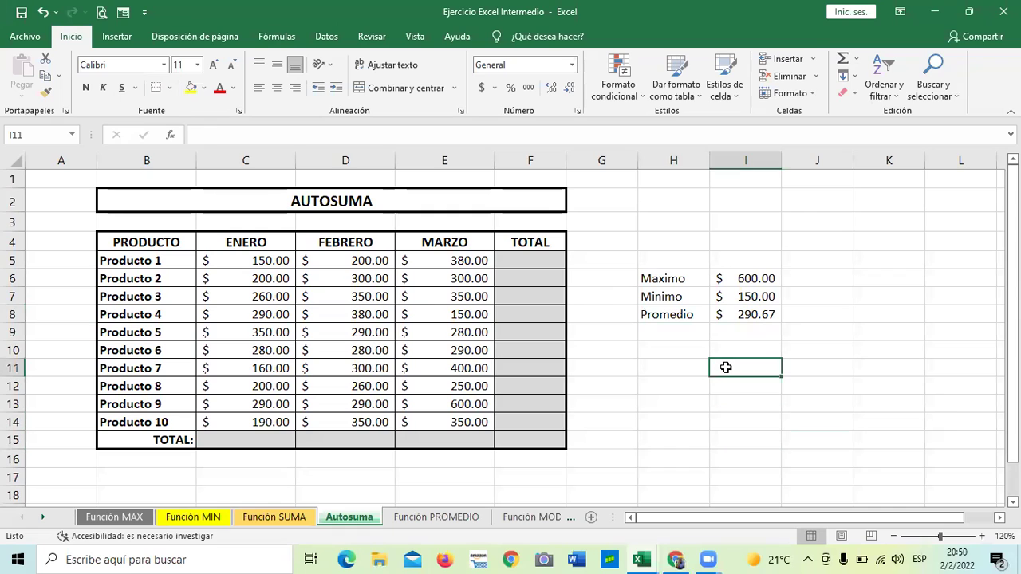
pyautogui.write('=')
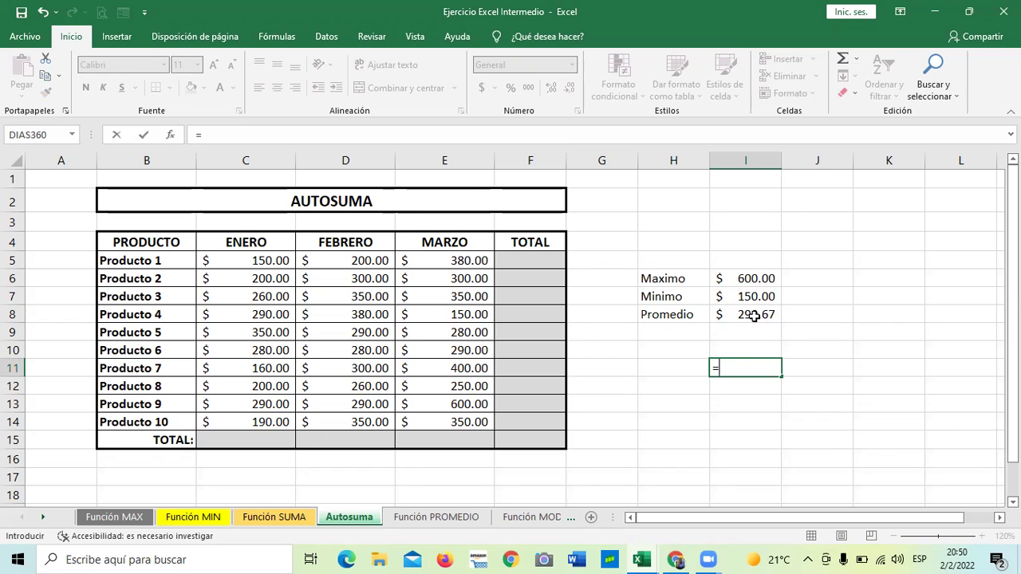
pyautogui.click(754, 316)
pyautogui.write('*')
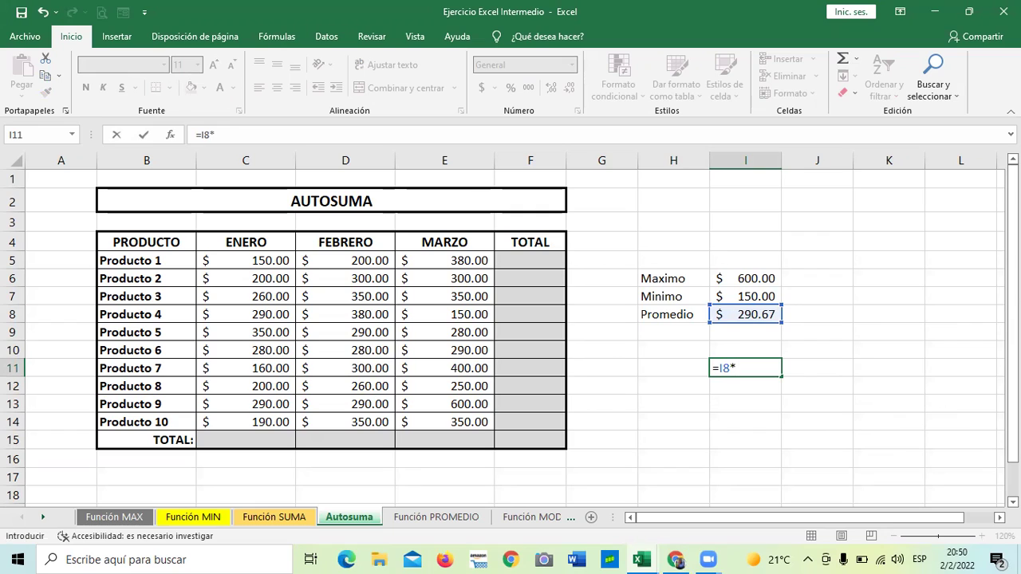
pyautogui.write('30%')
pyautogui.press('Return')
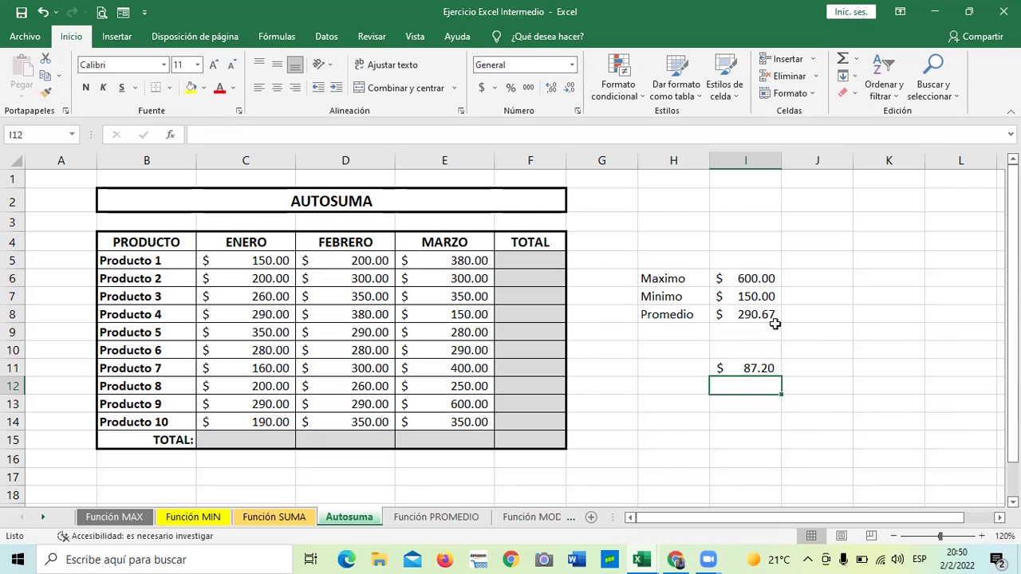
# Label H11 as 30% de promedio de ventas and widen column H to fit the text.
pyautogui.click(747, 310)
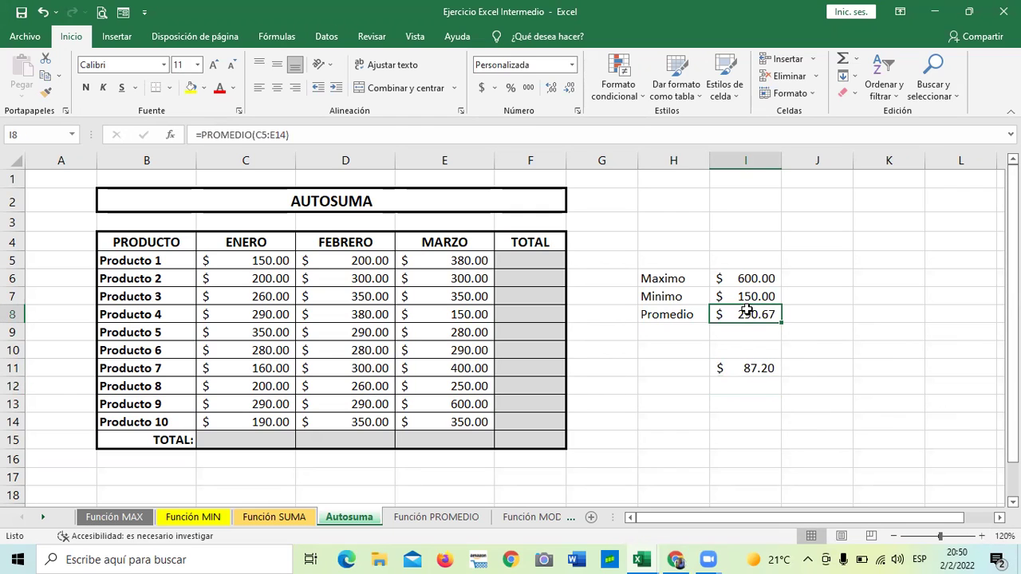
pyautogui.click(721, 368)
pyautogui.click(658, 368)
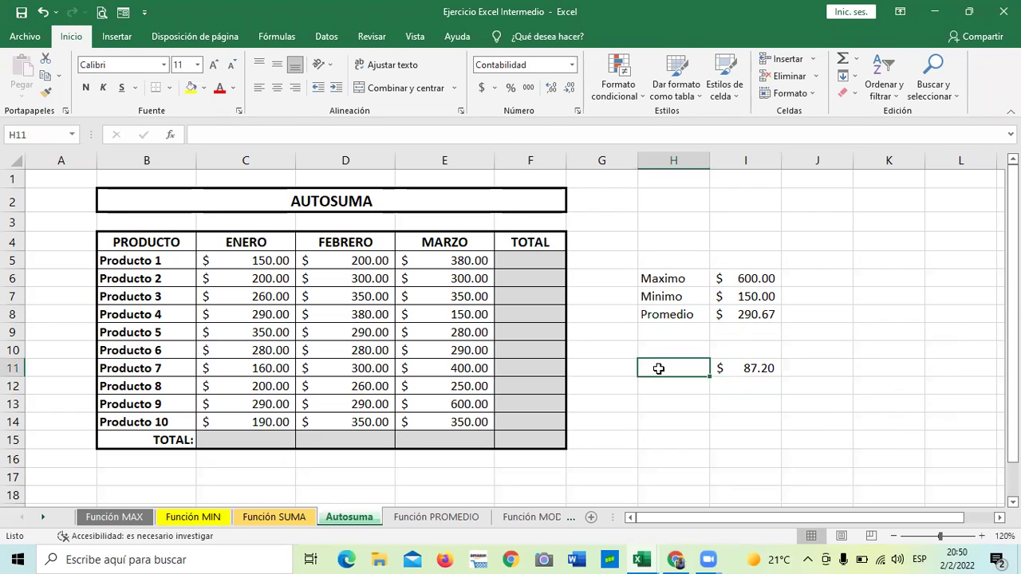
pyautogui.write('30')
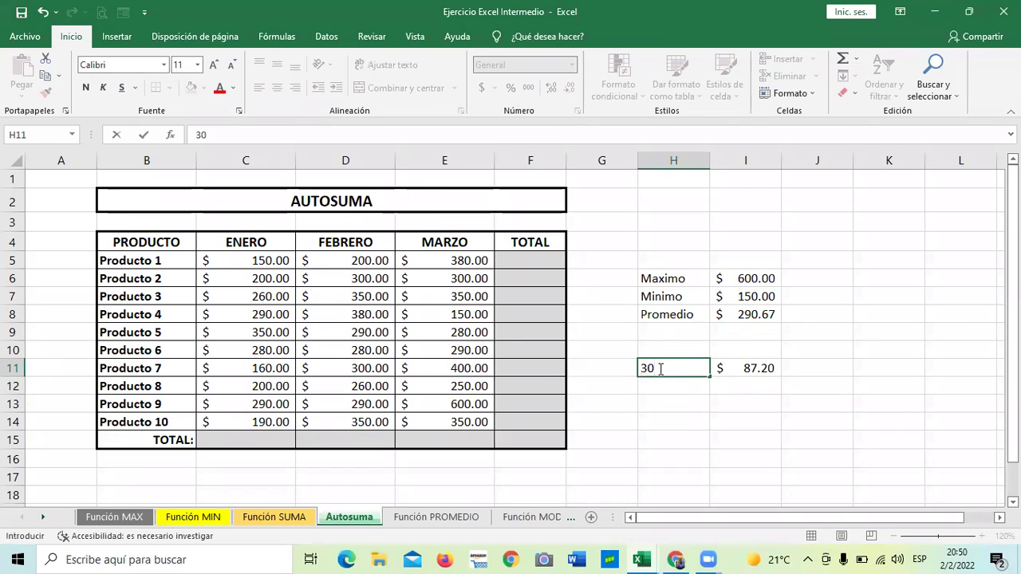
pyautogui.press('BackSpace')
pyautogui.press('BackSpace')
pyautogui.write('30% de prome')
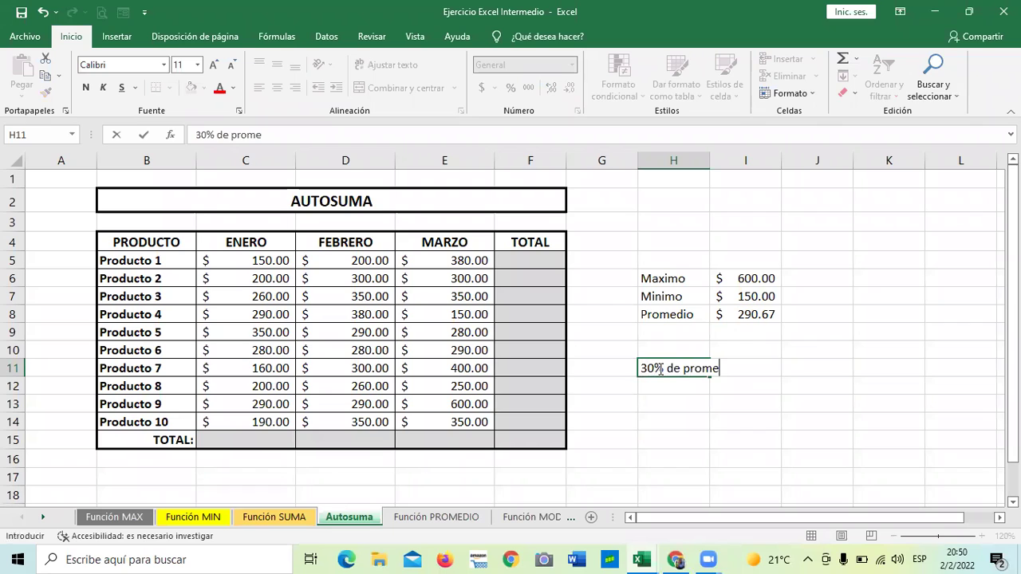
pyautogui.write('dio de ventas')
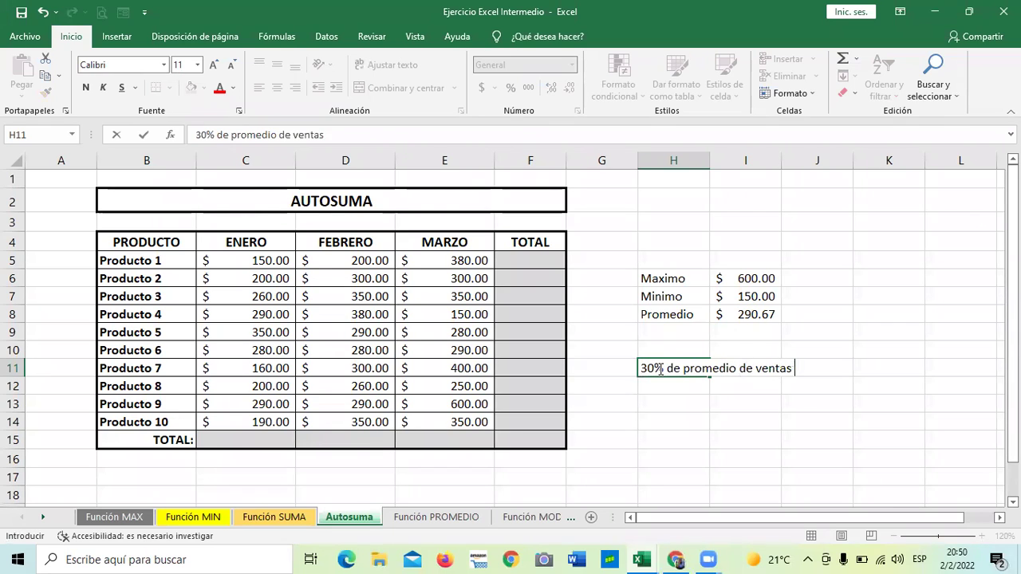
pyautogui.press('Return')
pyautogui.moveTo(712, 161); pyautogui.dragTo(795, 162)
pyautogui.click(826, 437)
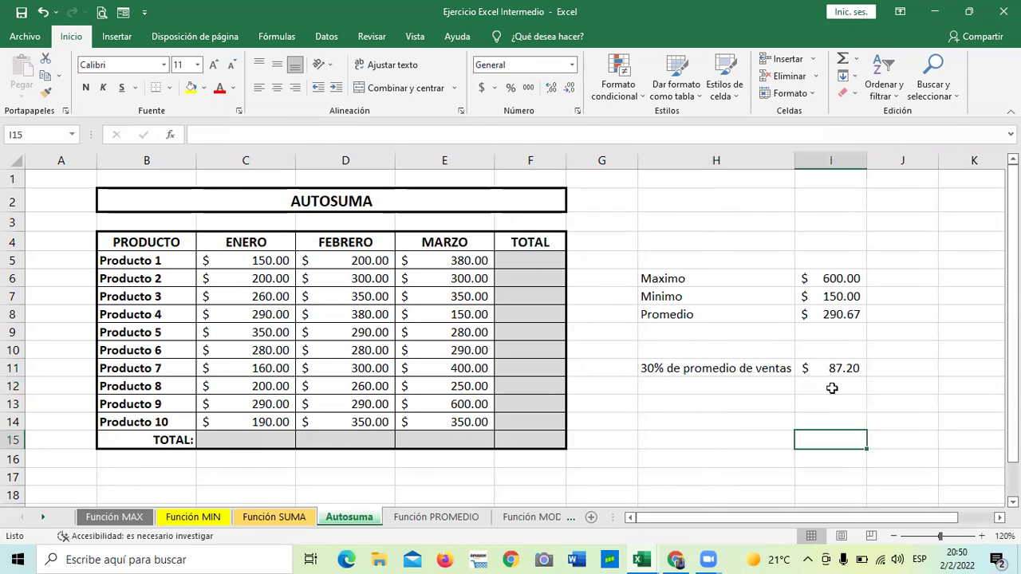
pyautogui.click(832, 368)
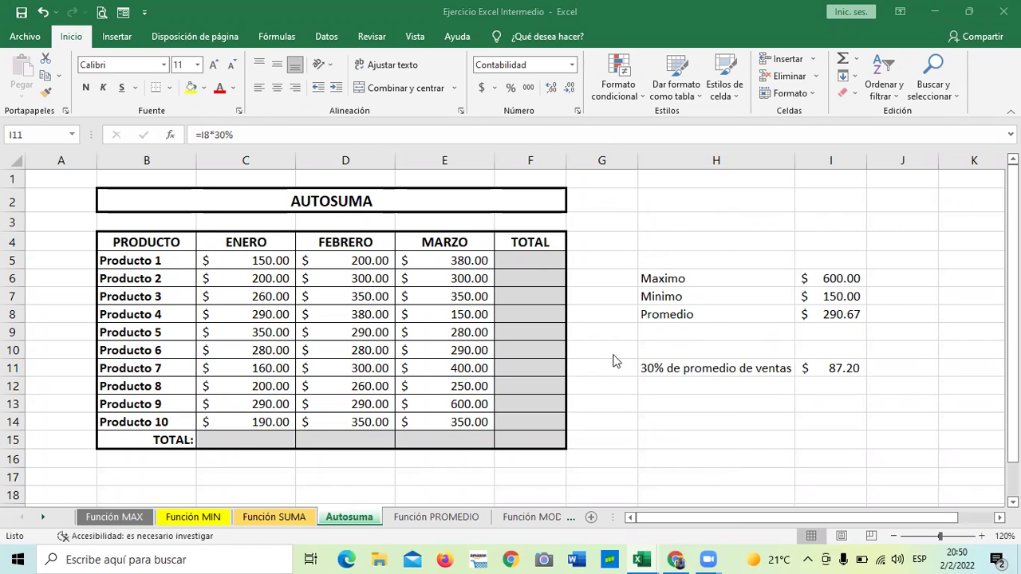
# Look through the Función PROMEDIO, Autosuma and Función SUMA sheets, and review the number blocks and answers on Función MIN.
pyautogui.click(437, 519)
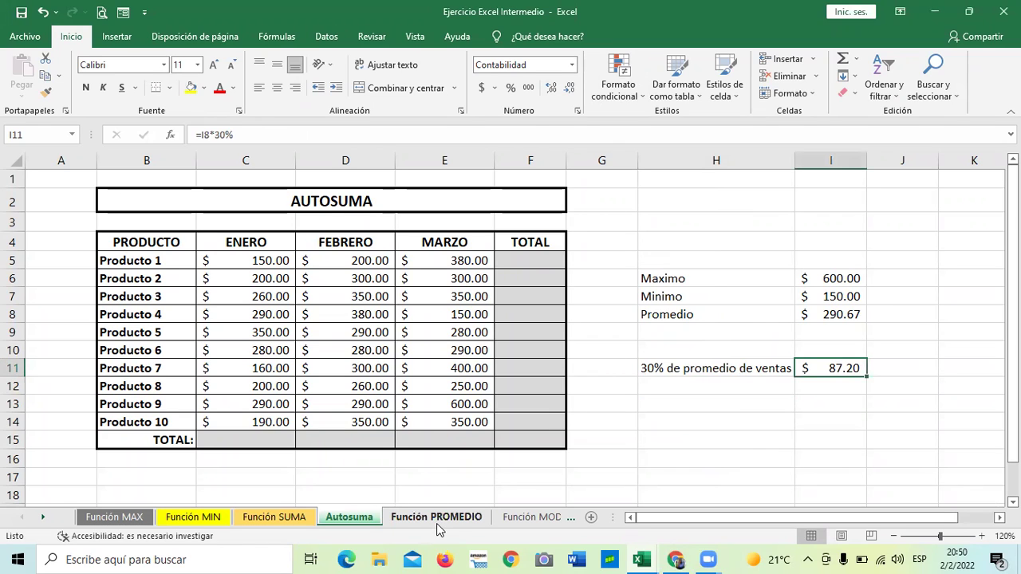
pyautogui.scroll(2, 410, 429)
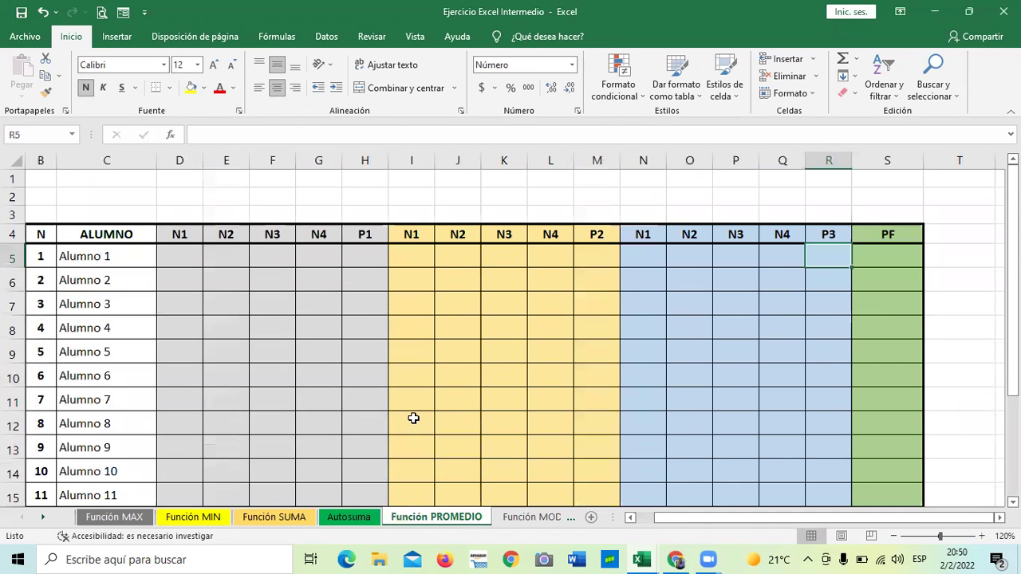
pyautogui.scroll(-1, 412, 419)
pyautogui.click(351, 518)
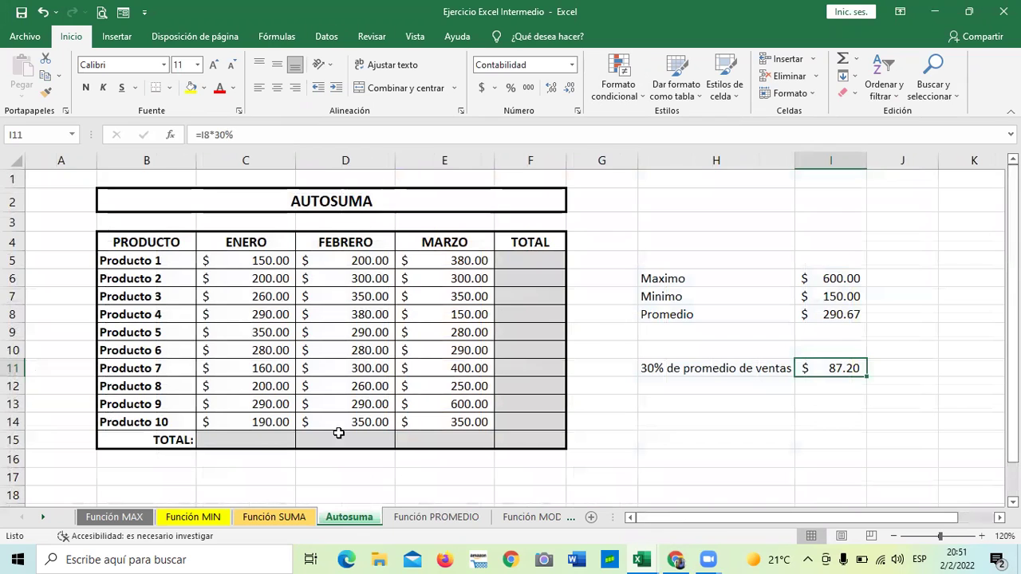
pyautogui.click(273, 518)
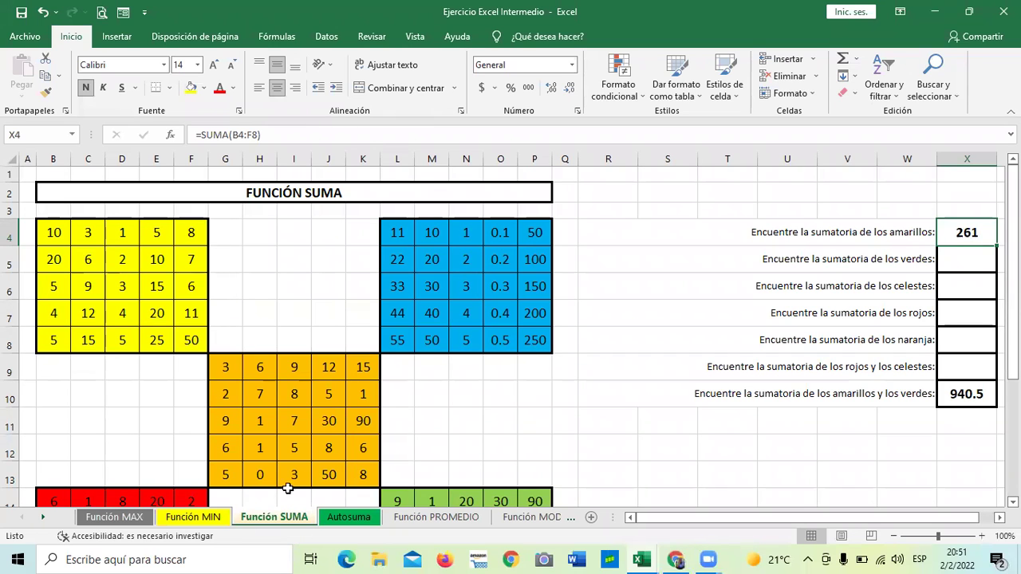
pyautogui.click(210, 519)
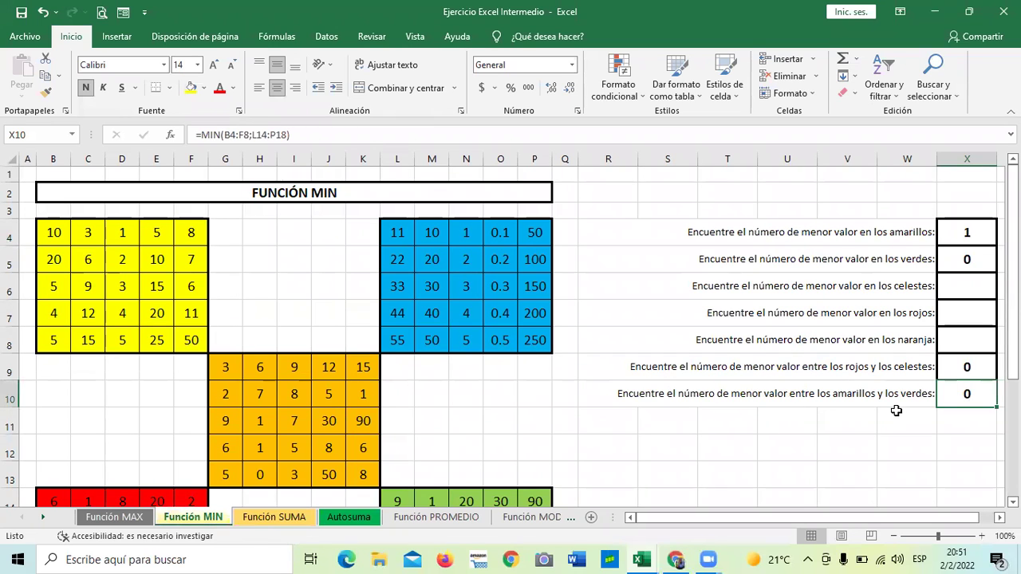
pyautogui.scroll(-2, 701, 380)
pyautogui.scroll(2, 701, 380)
# Clear the answer in X4 for the lowest value of the yellow block on Función MIN.
pyautogui.click(954, 233)
pyautogui.press('Delete')
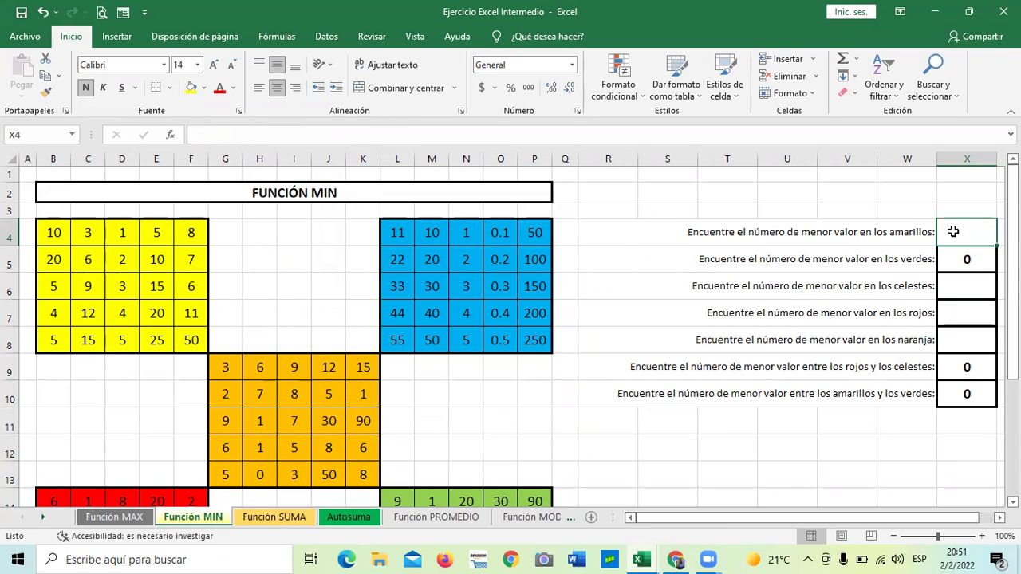
pyautogui.click(857, 441)
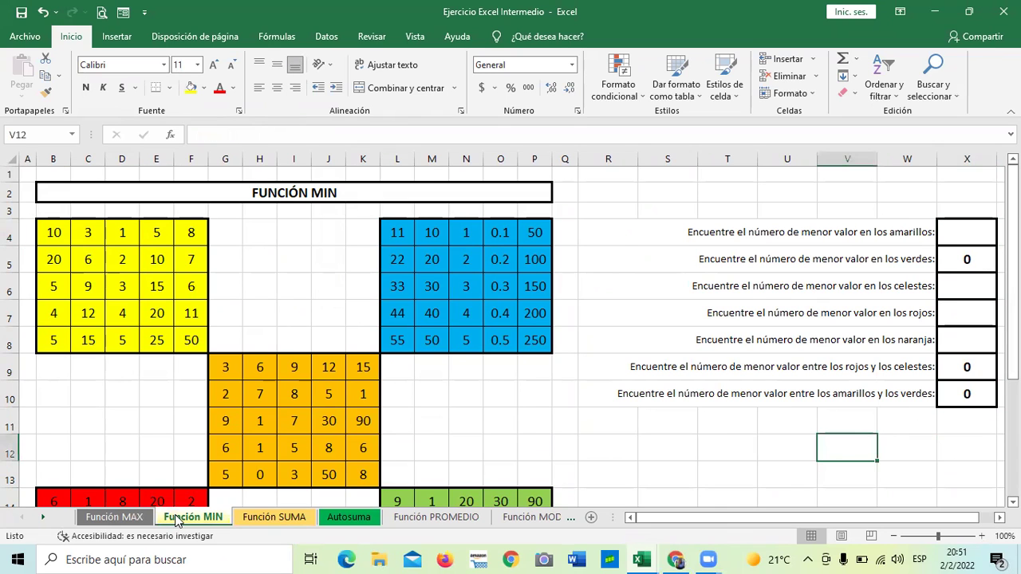
# Enter =MIN(B4:F8) in X4 of Función MIN to find the lowest value in the yellow block.
pyautogui.click(137, 518)
pyautogui.click(167, 520)
pyautogui.click(964, 231)
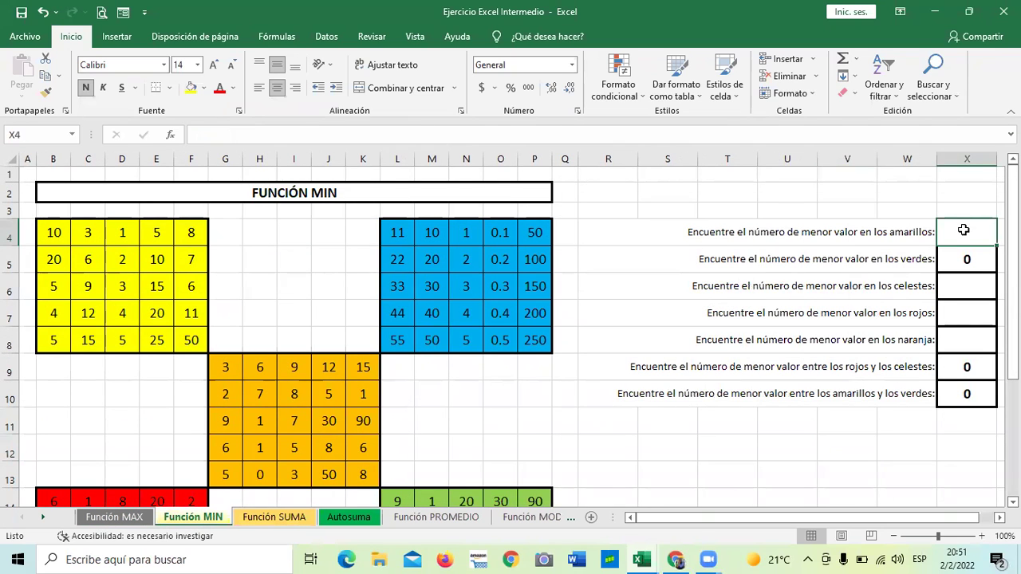
pyautogui.write('=')
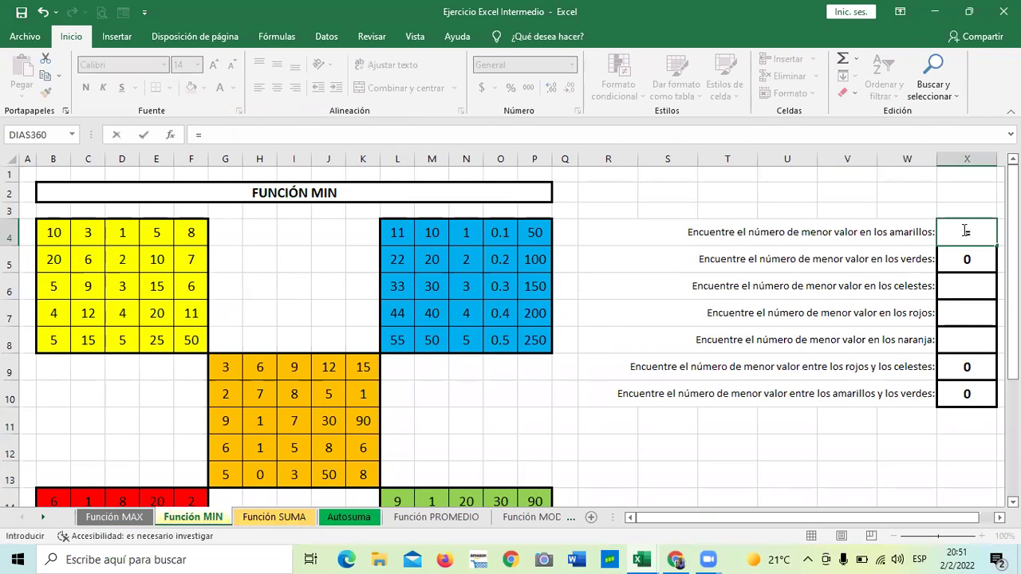
pyautogui.write('min')
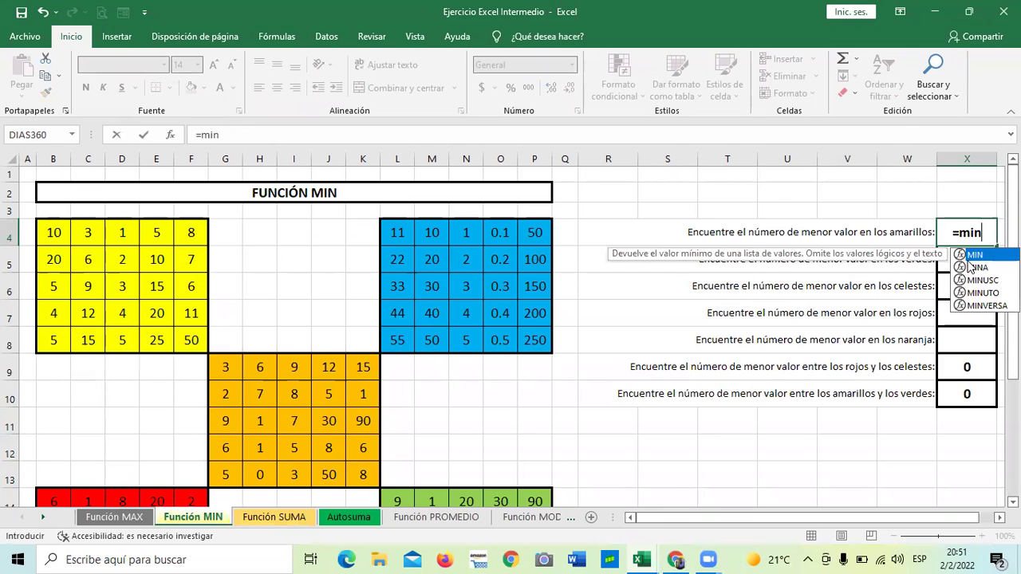
pyautogui.doubleClick(975, 255)
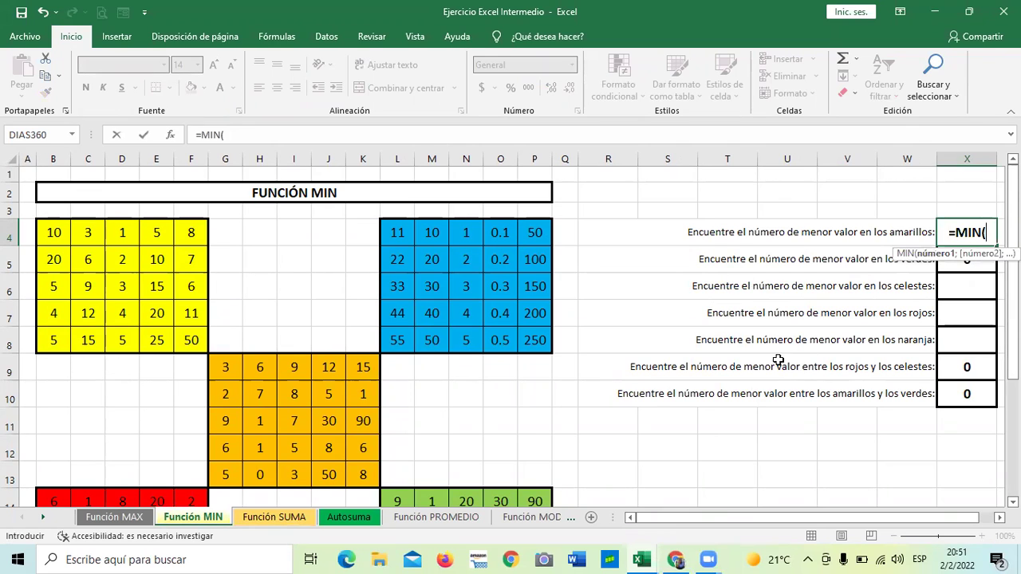
pyautogui.moveTo(38, 232); pyautogui.dragTo(189, 340)
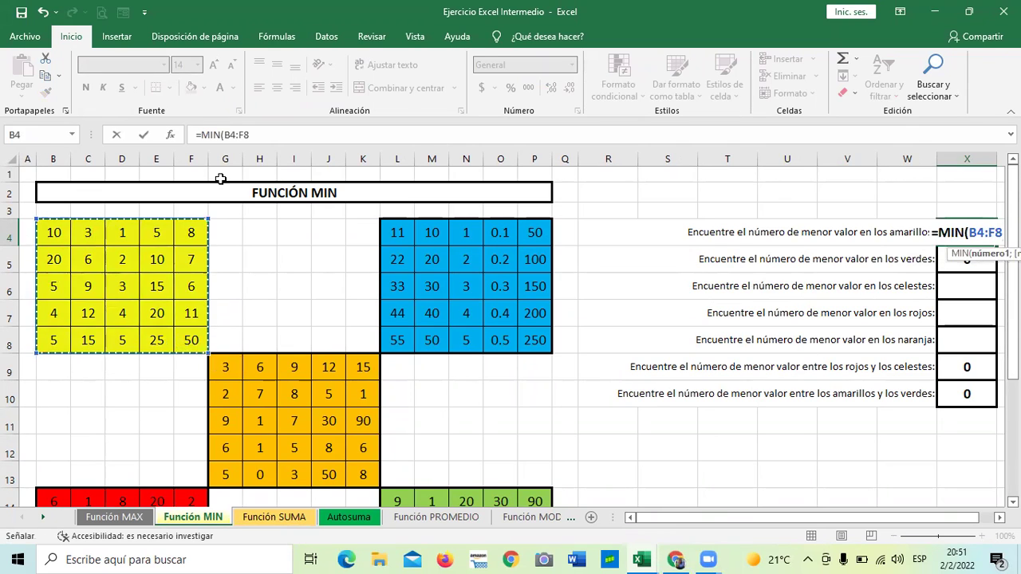
pyautogui.click(261, 134)
pyautogui.write(')')
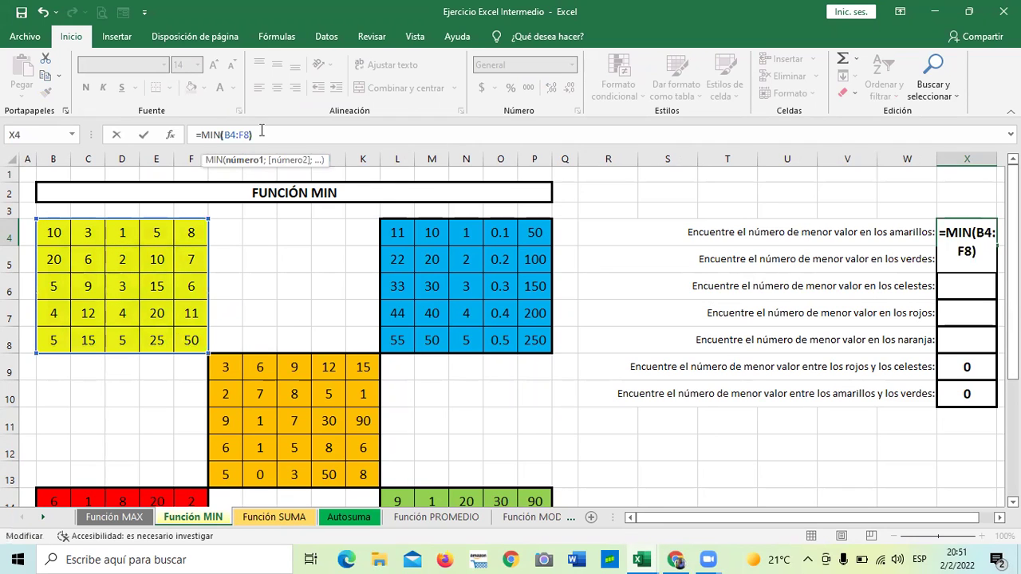
pyautogui.press('Return')
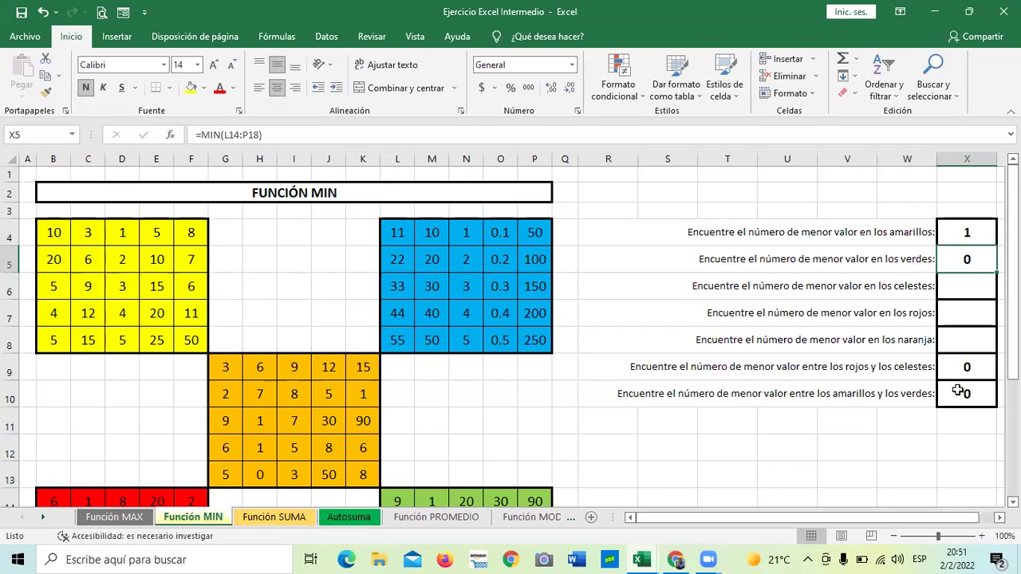
# Clear the two combined-block answers in X9:X10.
pyautogui.moveTo(962, 363); pyautogui.dragTo(964, 390)
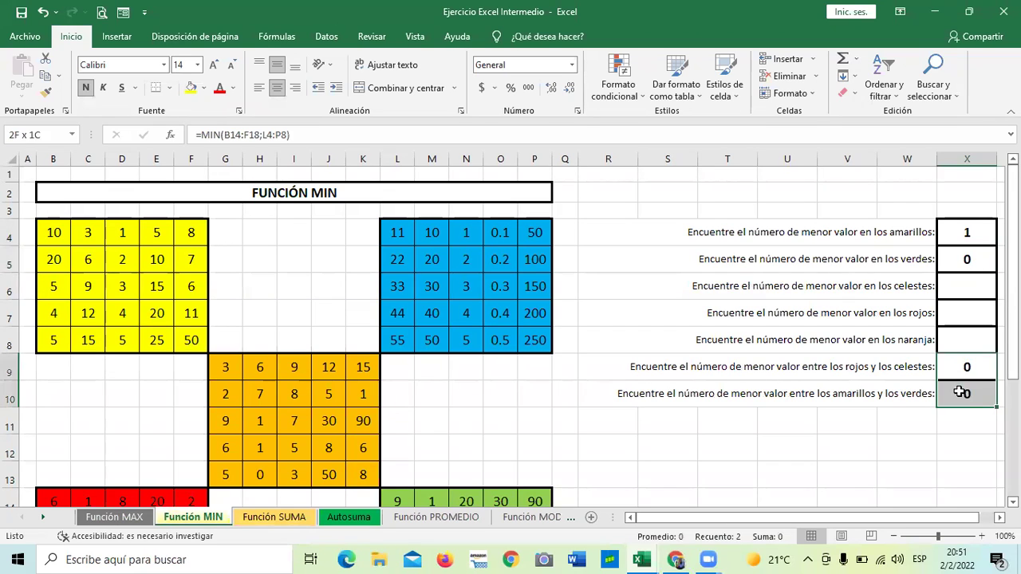
pyautogui.press('Delete')
pyautogui.click(865, 436)
# Enter =MIN(B14:F18;L4:P8) in X9 to find the lowest value across the red and light blue blocks.
pyautogui.click(971, 361)
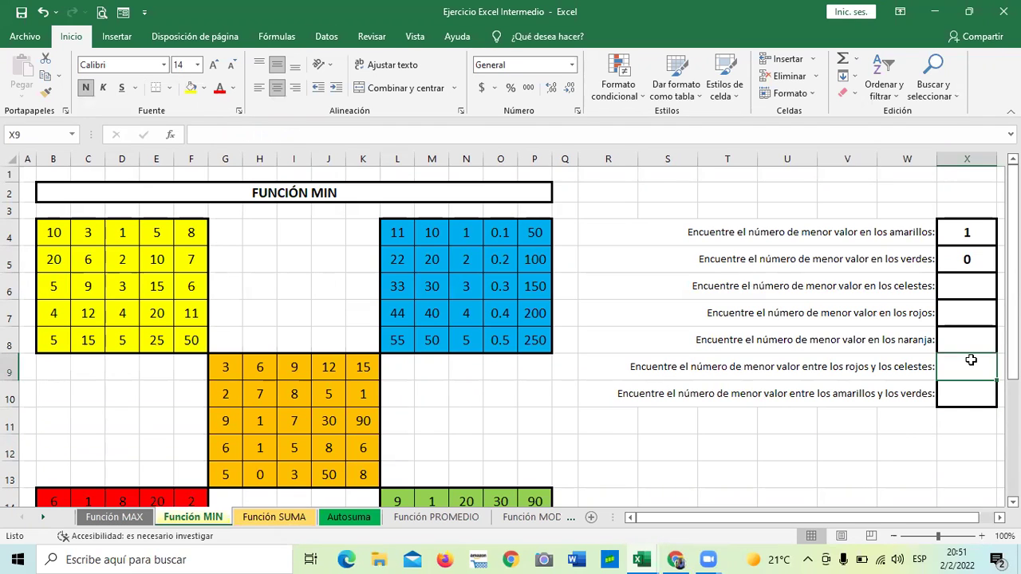
pyautogui.write('=min')
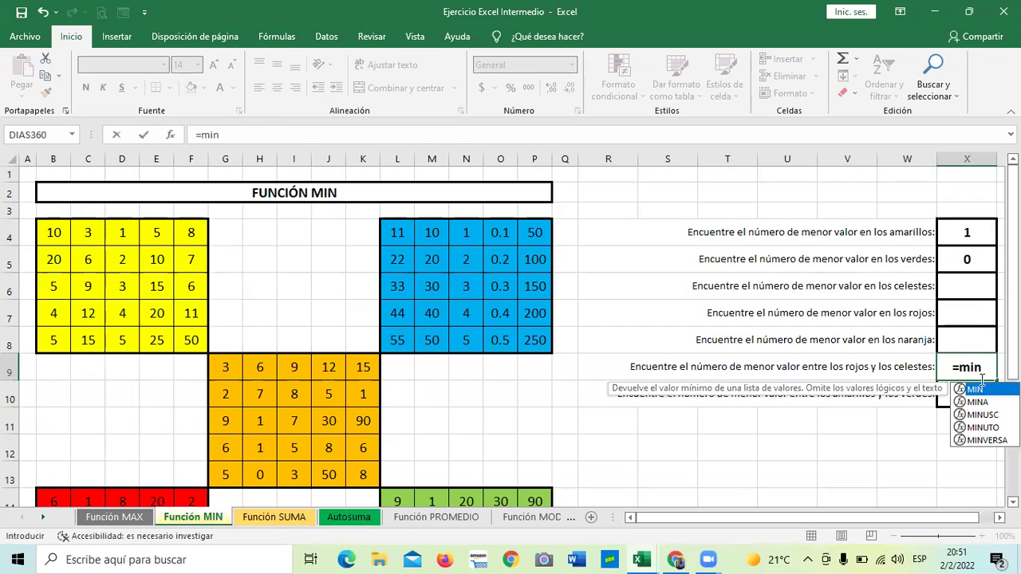
pyautogui.press('Tab')
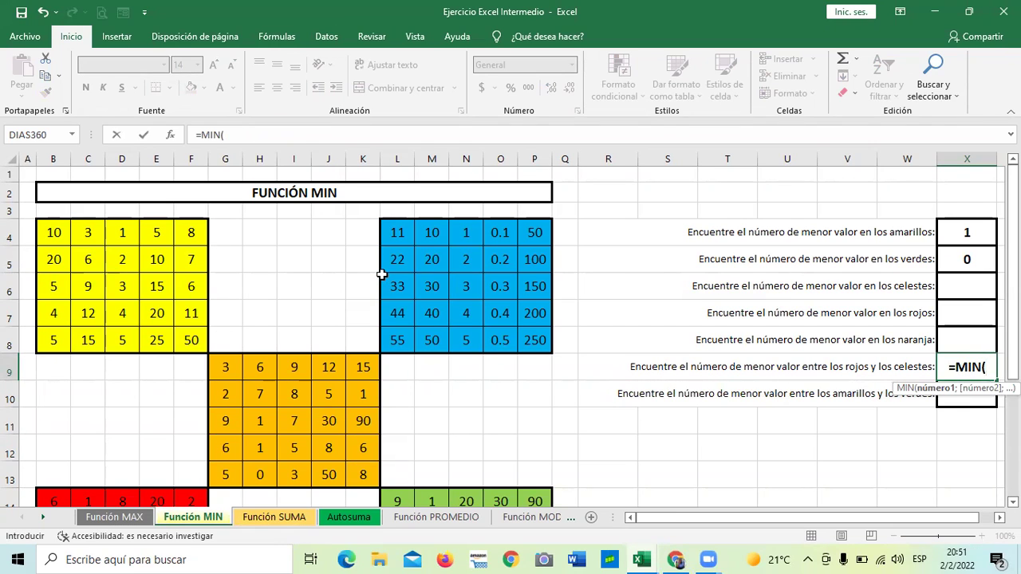
pyautogui.scroll(-2, 107, 266)
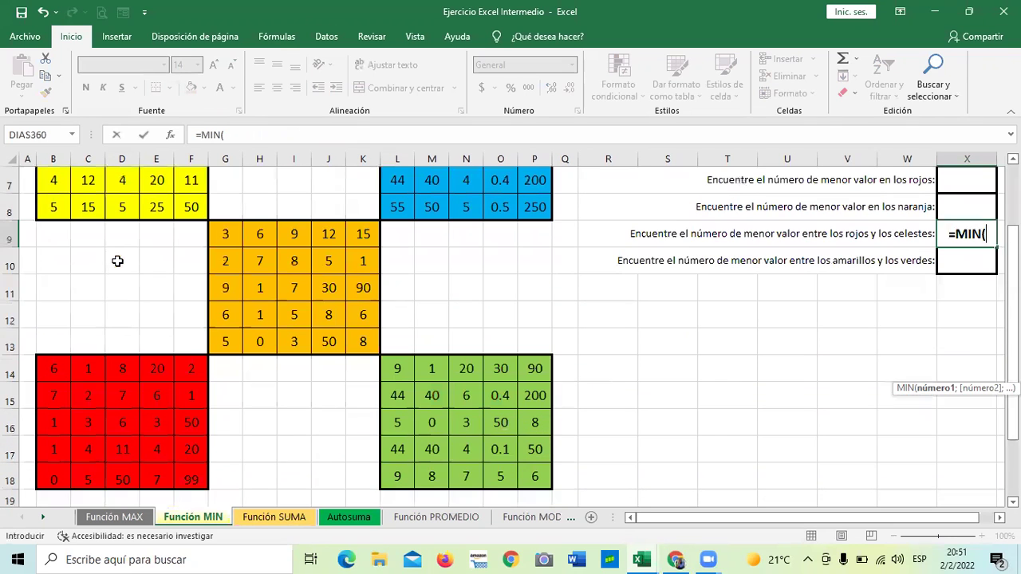
pyautogui.moveTo(60, 375); pyautogui.dragTo(192, 479)
pyautogui.click(273, 135)
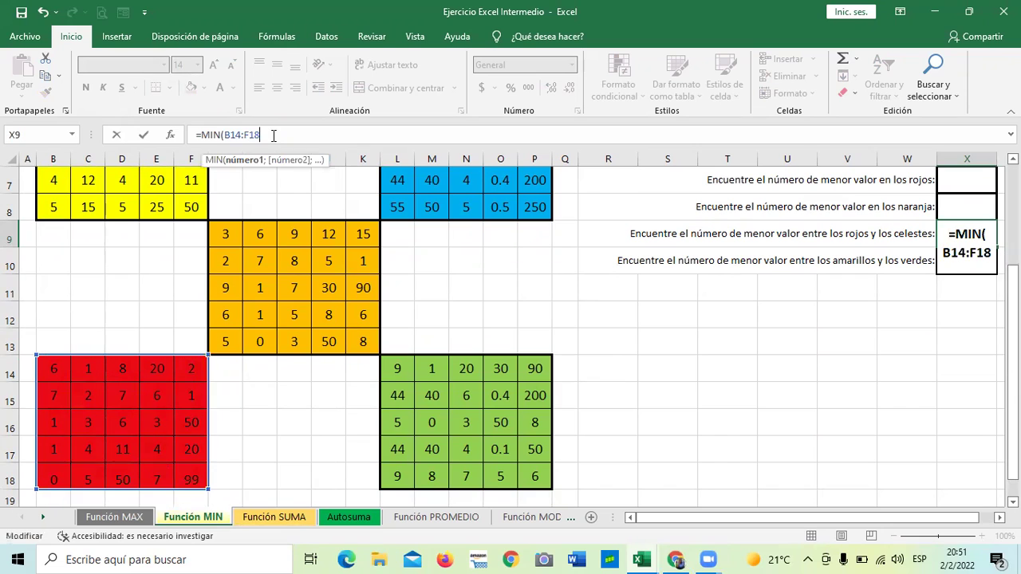
pyautogui.write(';')
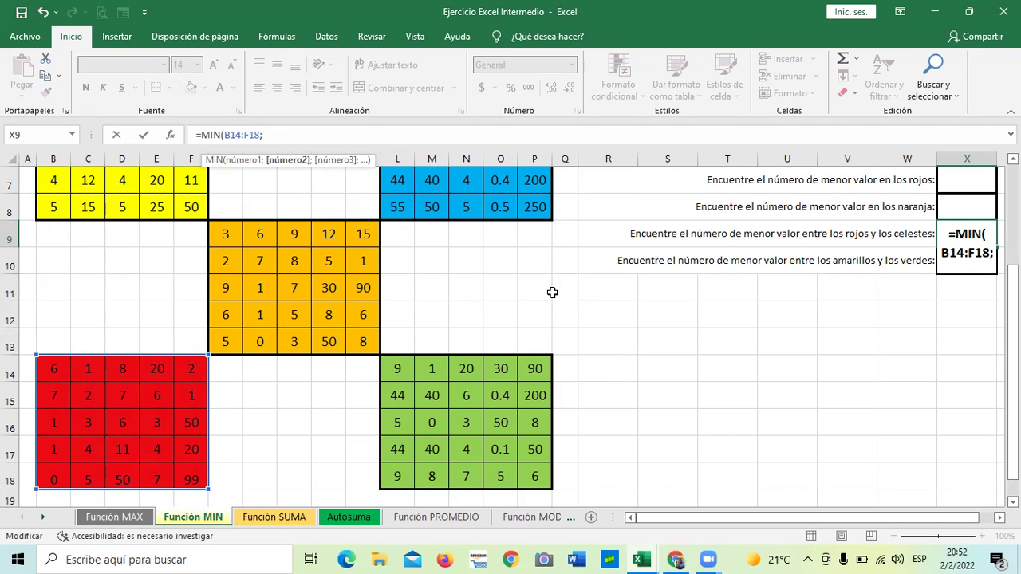
pyautogui.scroll(2, 553, 293)
pyautogui.moveTo(397, 229); pyautogui.dragTo(535, 340)
pyautogui.click(316, 133)
pyautogui.write(')')
pyautogui.press('Return')
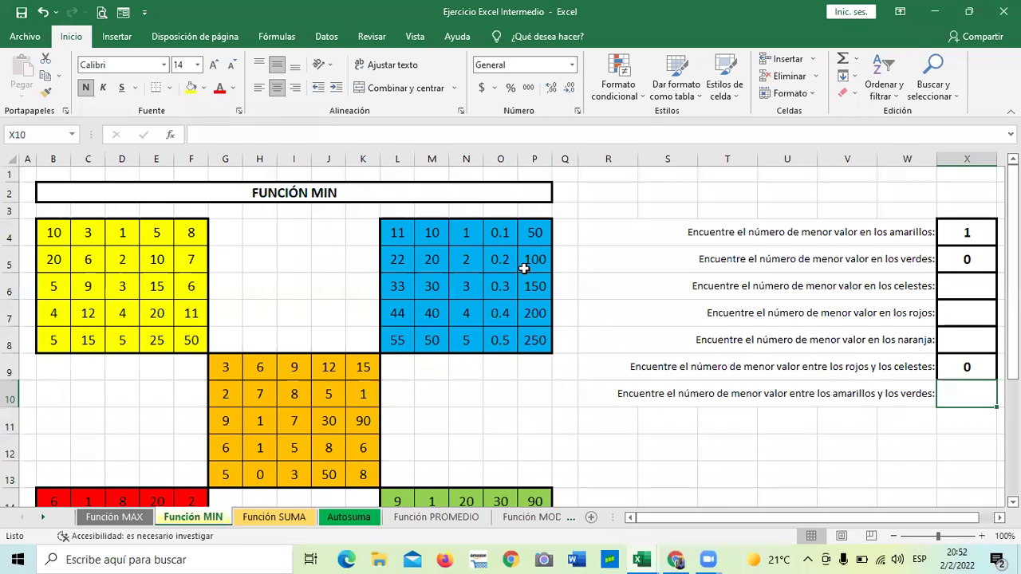
# Compare the decimals in column O of the light blue block with the red block's value in B18.
pyautogui.click(500, 231)
pyautogui.click(496, 292)
pyautogui.click(499, 341)
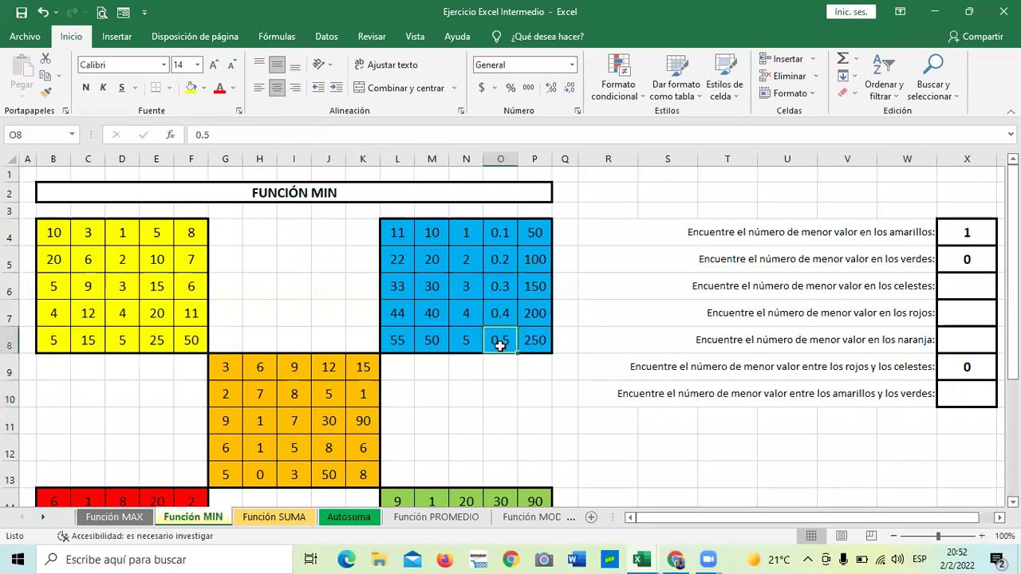
pyautogui.scroll(-3, 499, 338)
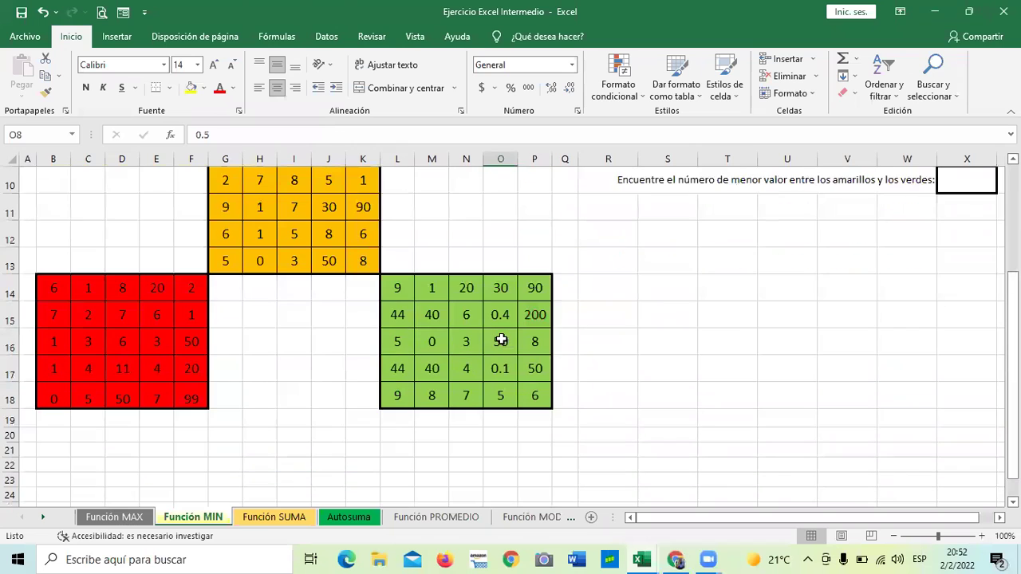
pyautogui.click(52, 391)
pyautogui.scroll(2, 692, 401)
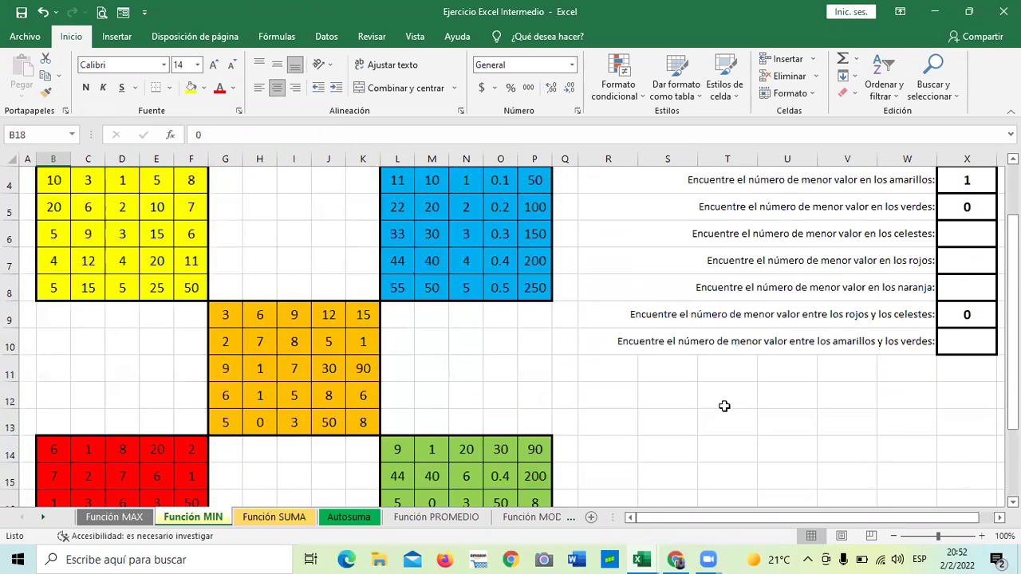
# Enter =MIN(B4:F8;L14:P18) in X10 to find the lowest value across the yellow and green blocks.
pyautogui.click(961, 340)
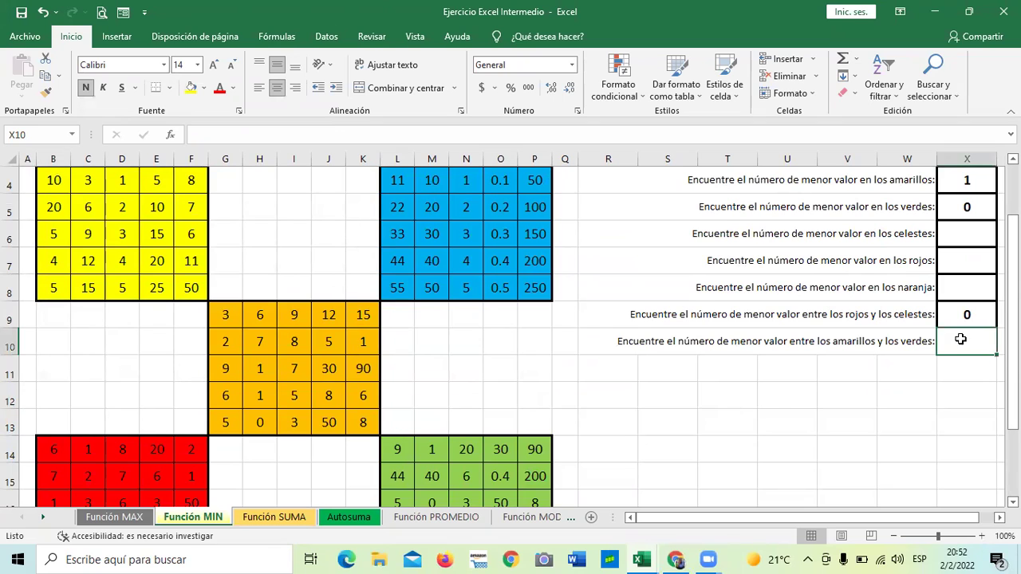
pyautogui.write('=min')
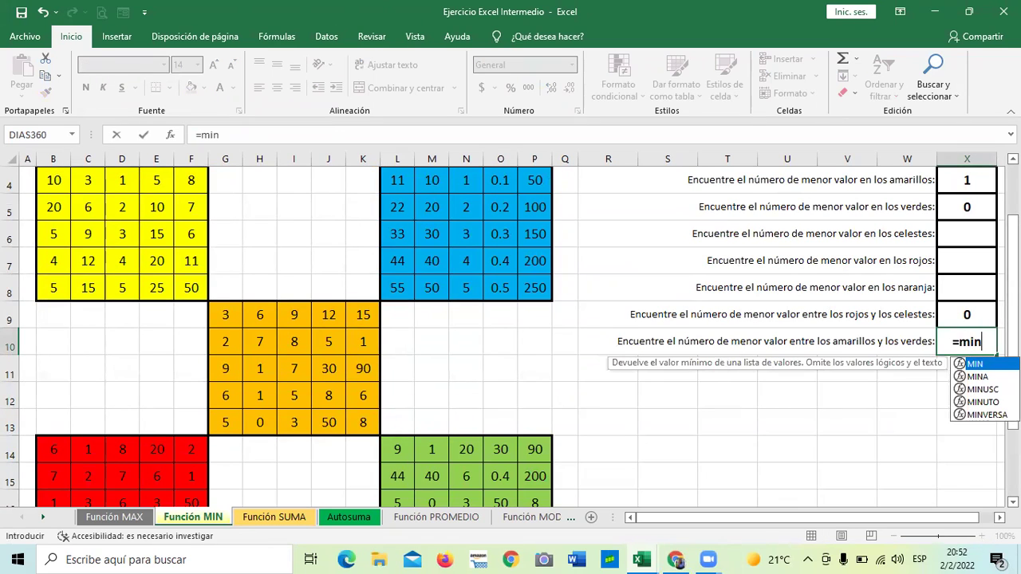
pyautogui.press('Tab')
pyautogui.scroll(-1, 777, 370)
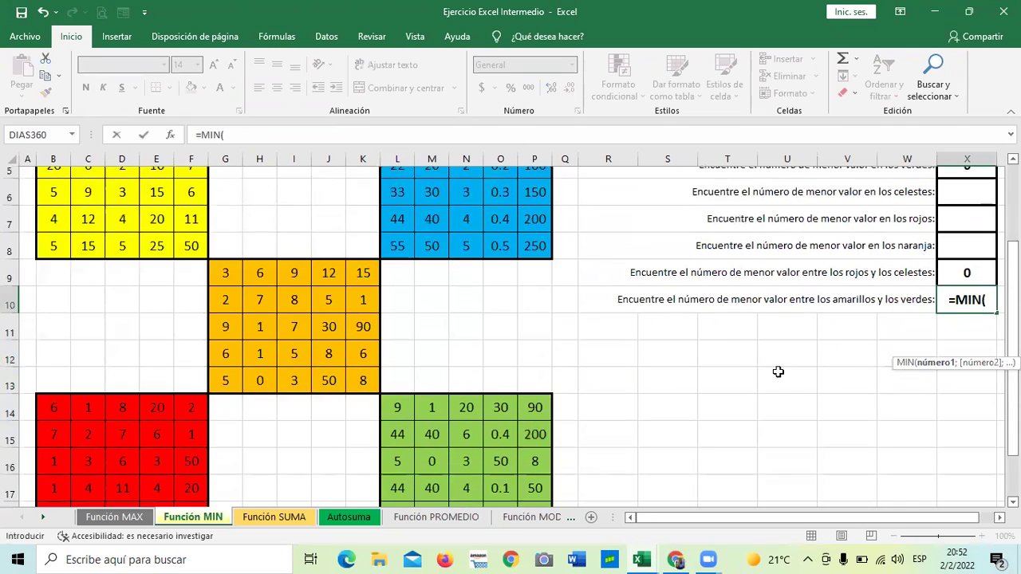
pyautogui.scroll(2, 171, 295)
pyautogui.moveTo(54, 230); pyautogui.dragTo(184, 340)
pyautogui.write(';')
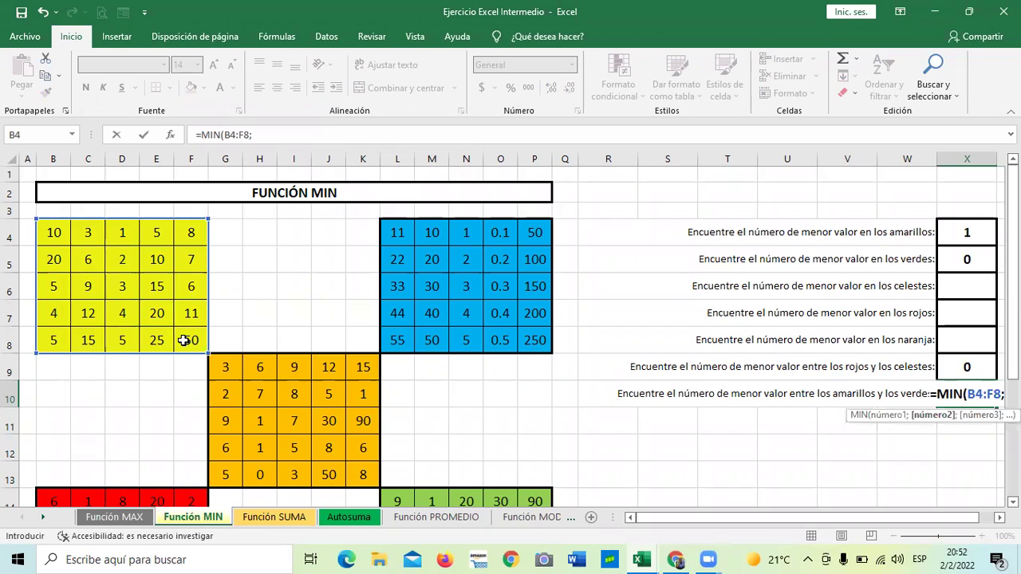
pyautogui.scroll(-2, 184, 341)
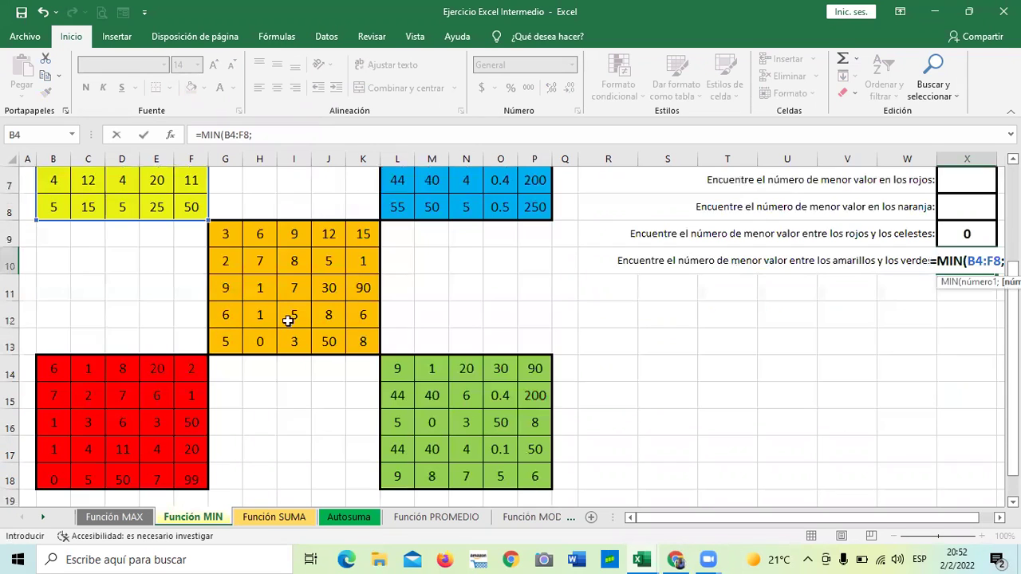
pyautogui.moveTo(407, 364); pyautogui.dragTo(539, 476)
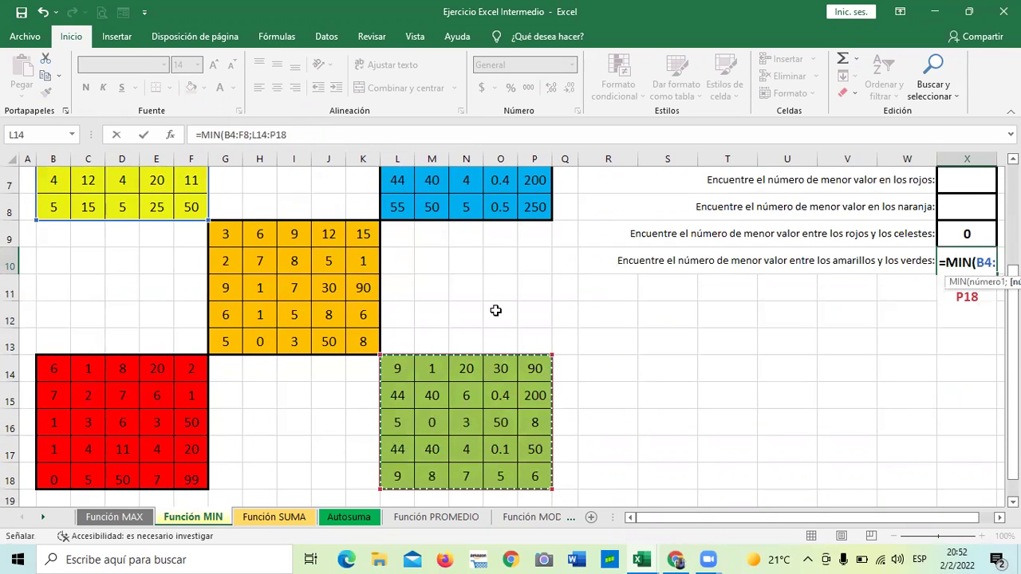
pyautogui.click(335, 136)
pyautogui.write(')')
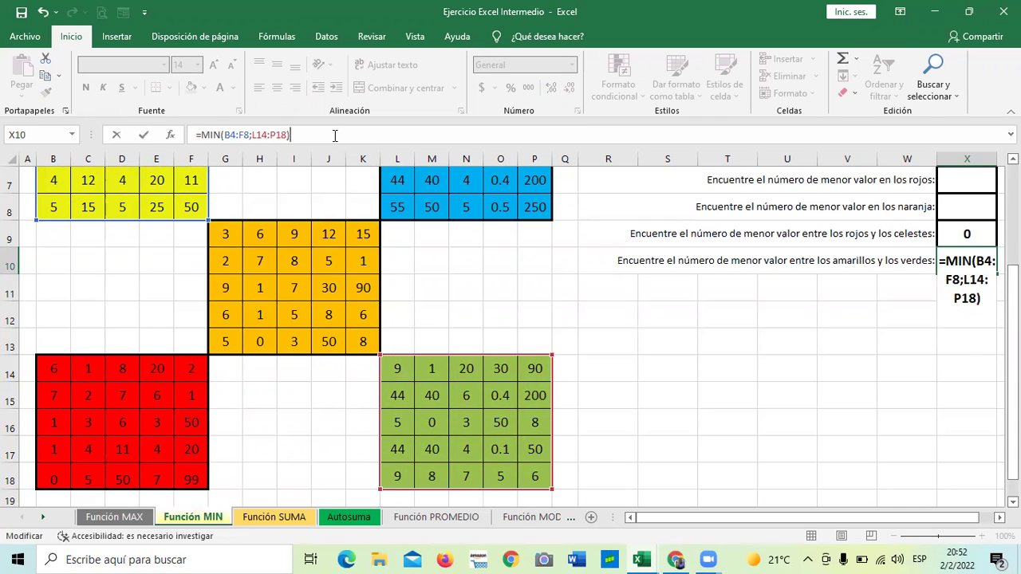
pyautogui.press('Return')
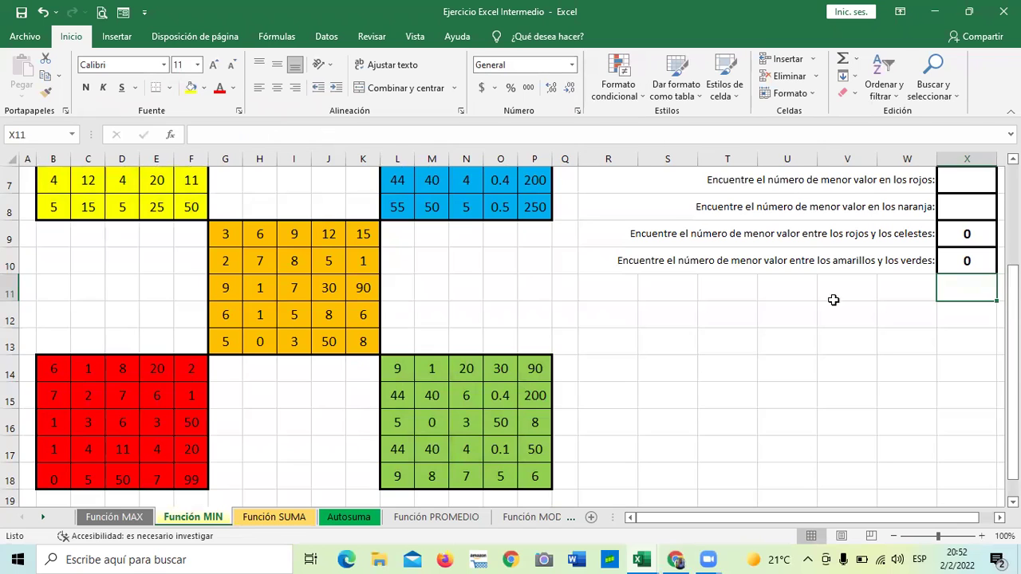
# Review the answers on Función MIN and open the Función MAX sheet.
pyautogui.click(886, 351)
pyautogui.scroll(2, 884, 350)
pyautogui.scroll(-1, 883, 350)
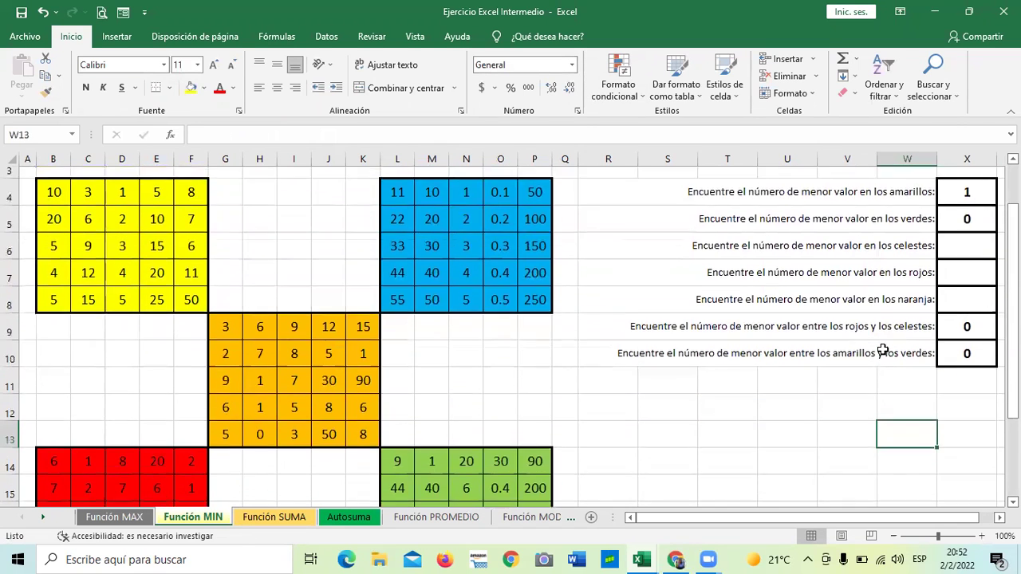
pyautogui.click(112, 518)
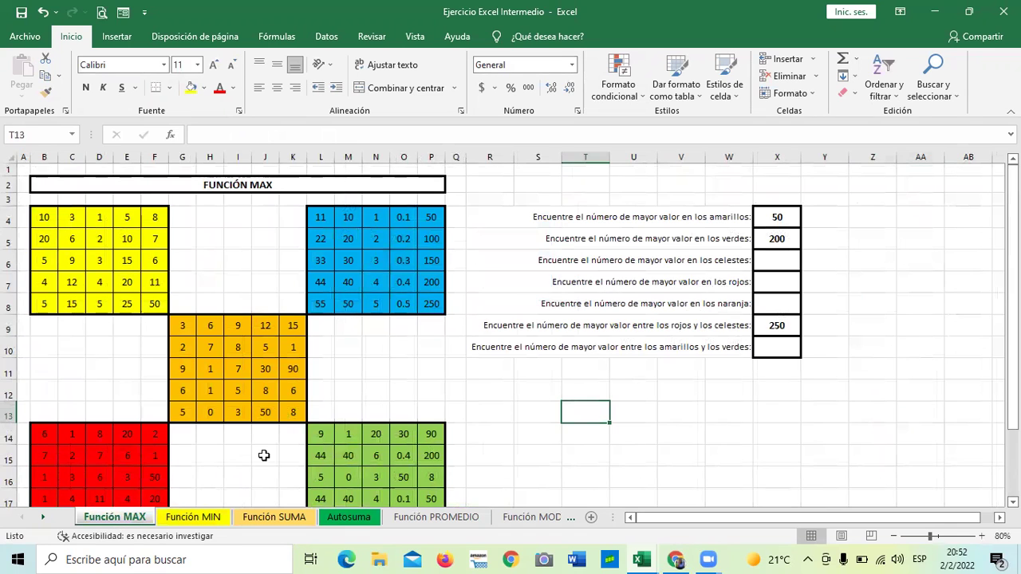
# Look over the Función MIN and Función SUMA sheets and open the Autosuma sheet's product table.
pyautogui.click(219, 523)
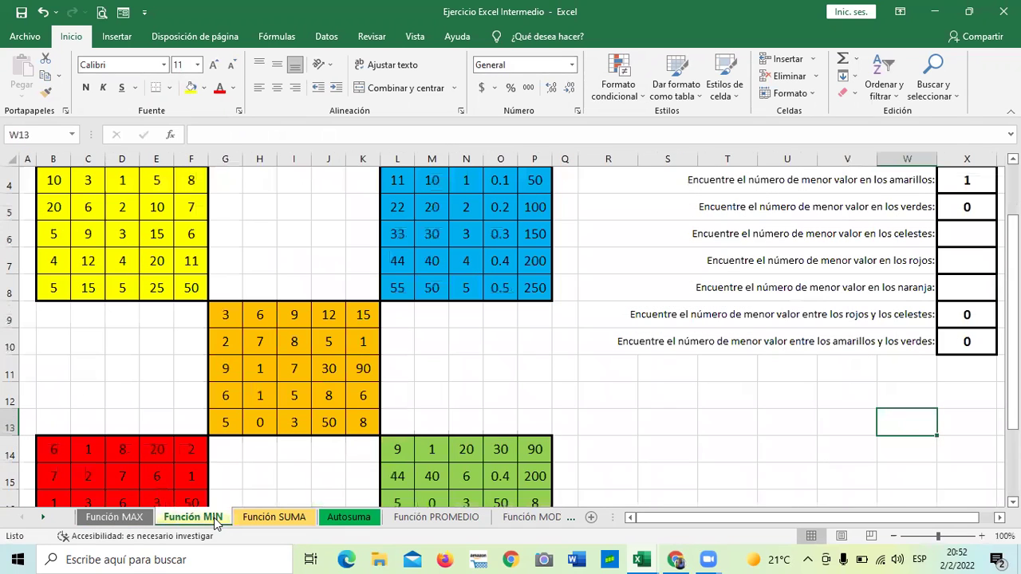
pyautogui.click(279, 516)
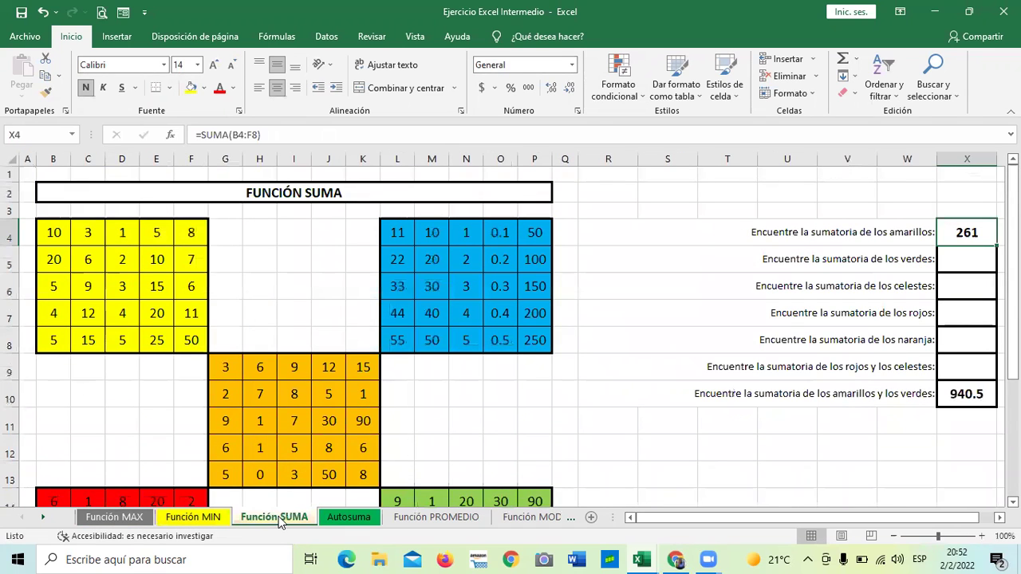
pyautogui.click(346, 520)
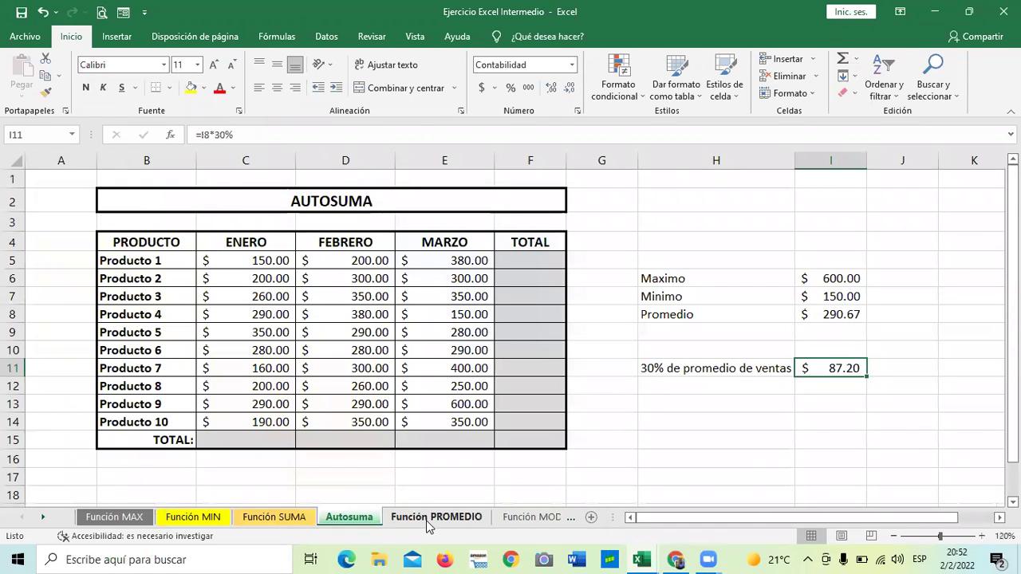
pyautogui.click(270, 465)
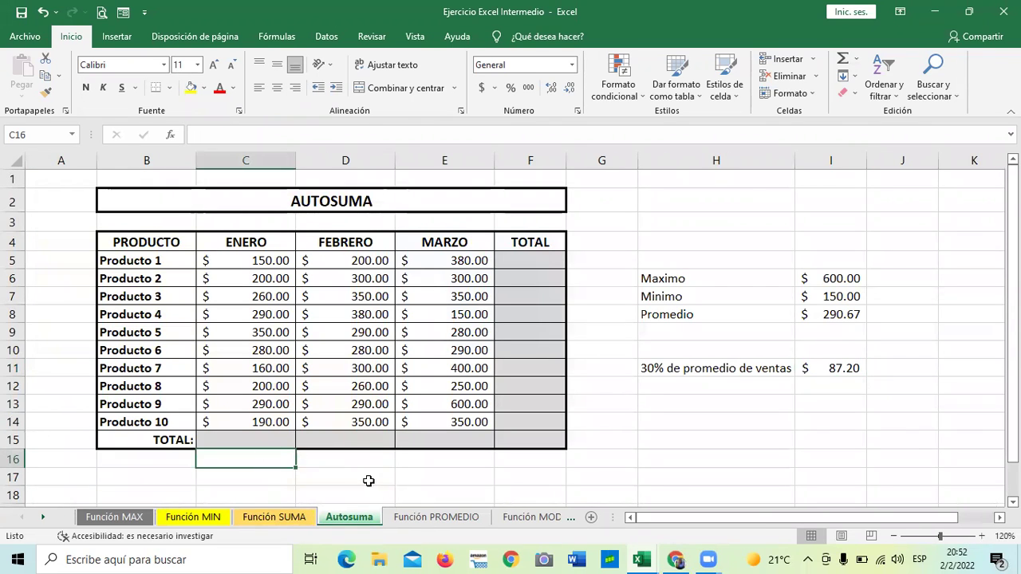
pyautogui.scroll(-1, 367, 478)
pyautogui.click(305, 449)
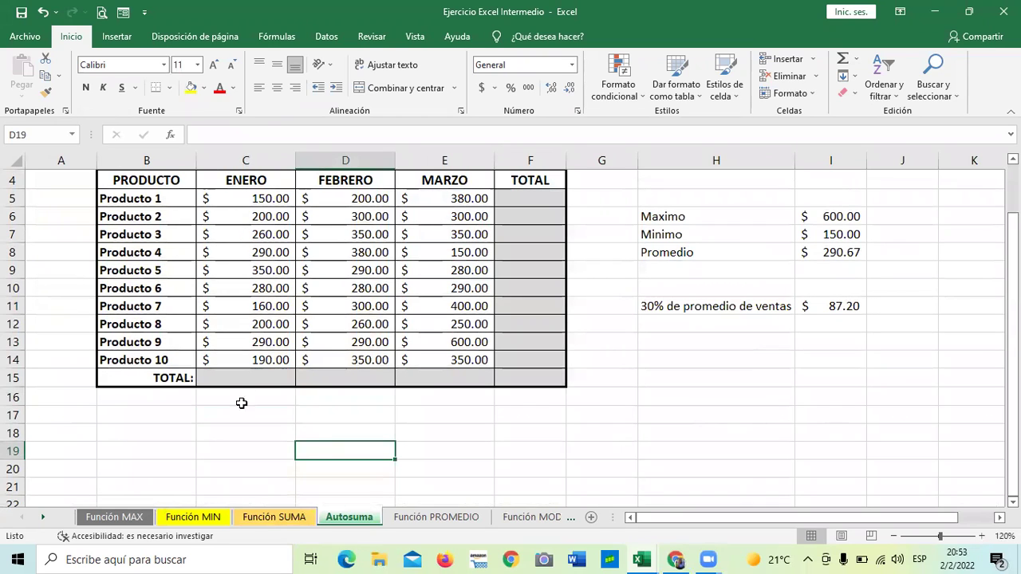
# Total the ENERO sales from C5 to C14 in C15 using AutoSum.
pyautogui.click(241, 410)
pyautogui.click(263, 195)
pyautogui.moveTo(263, 195); pyautogui.dragTo(266, 371)
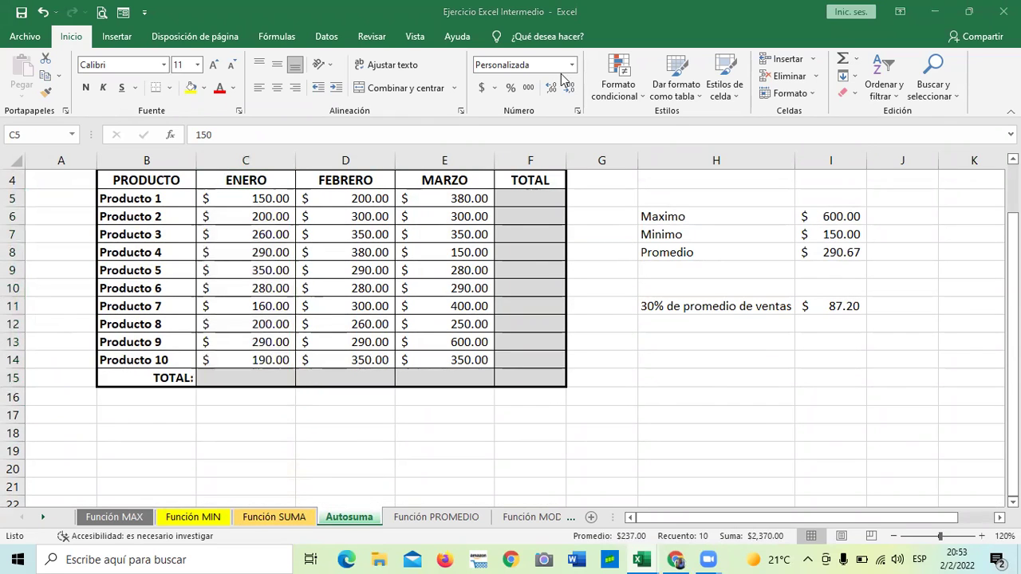
pyautogui.click(844, 63)
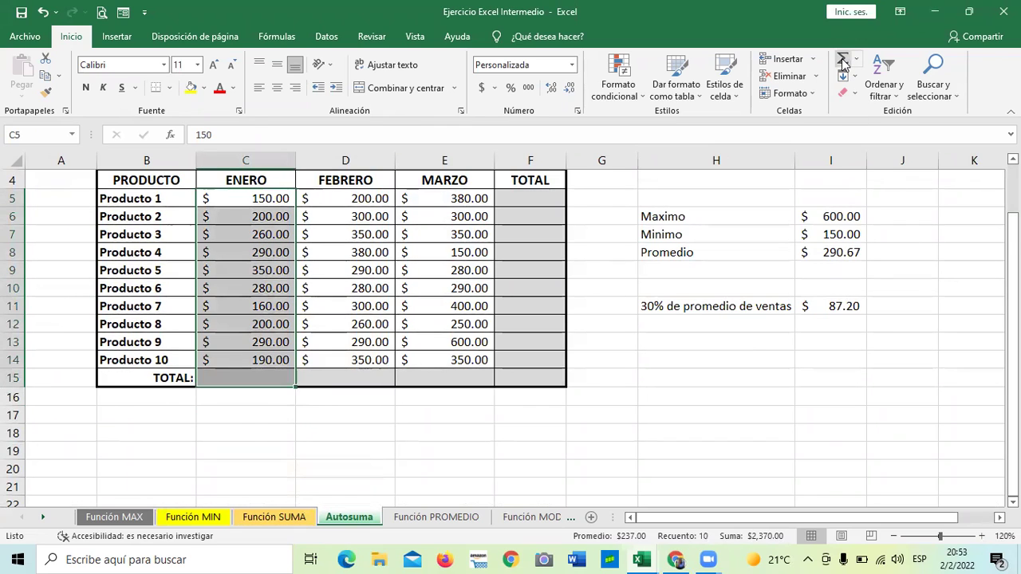
pyautogui.click(844, 62)
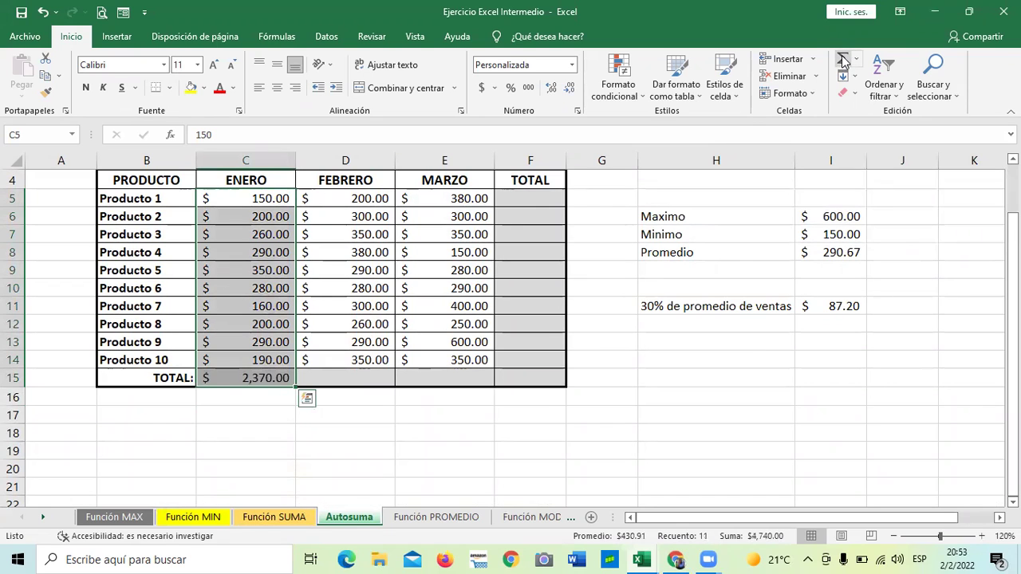
pyautogui.click(521, 422)
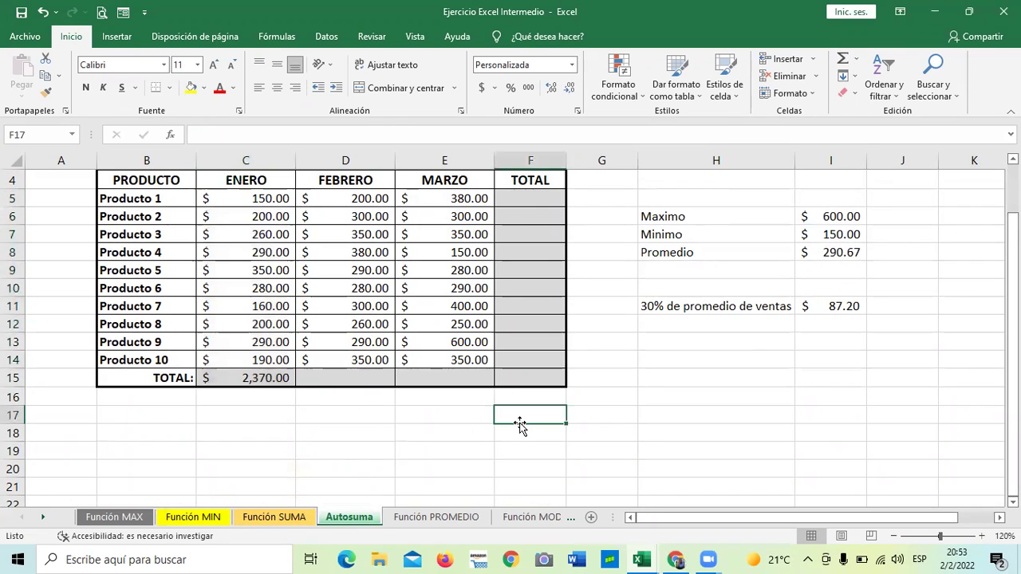
# Enter =SUMA(D5:D14) in D15 to total the FEBRERO sales.
pyautogui.click(333, 374)
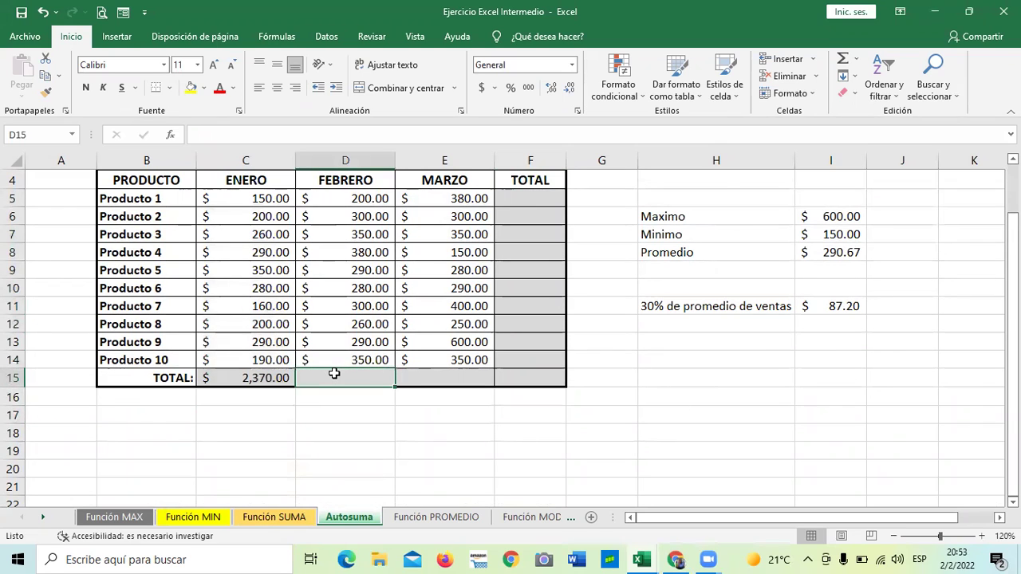
pyautogui.write('=suma')
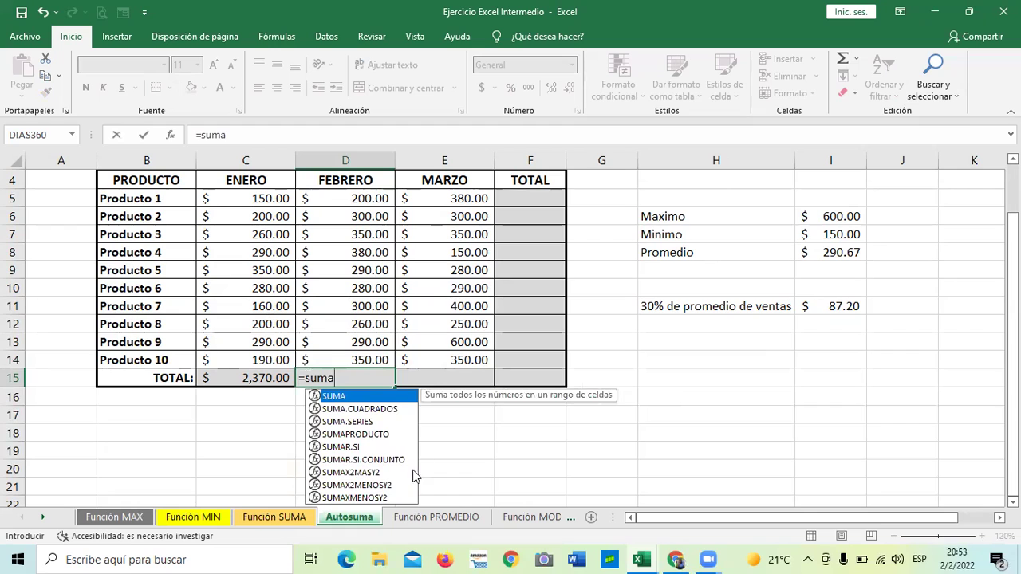
pyautogui.doubleClick(399, 395)
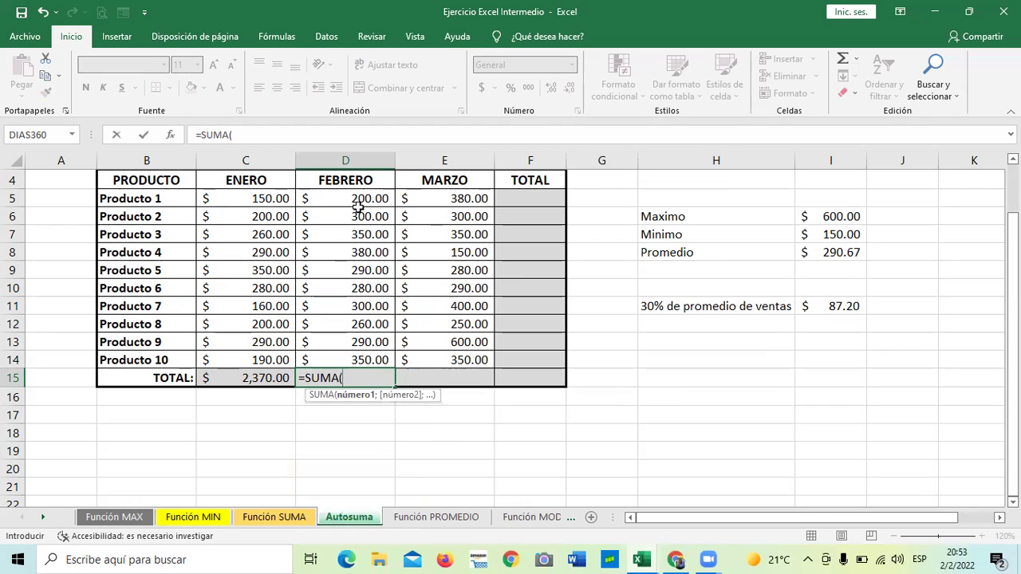
pyautogui.moveTo(358, 197); pyautogui.dragTo(355, 355)
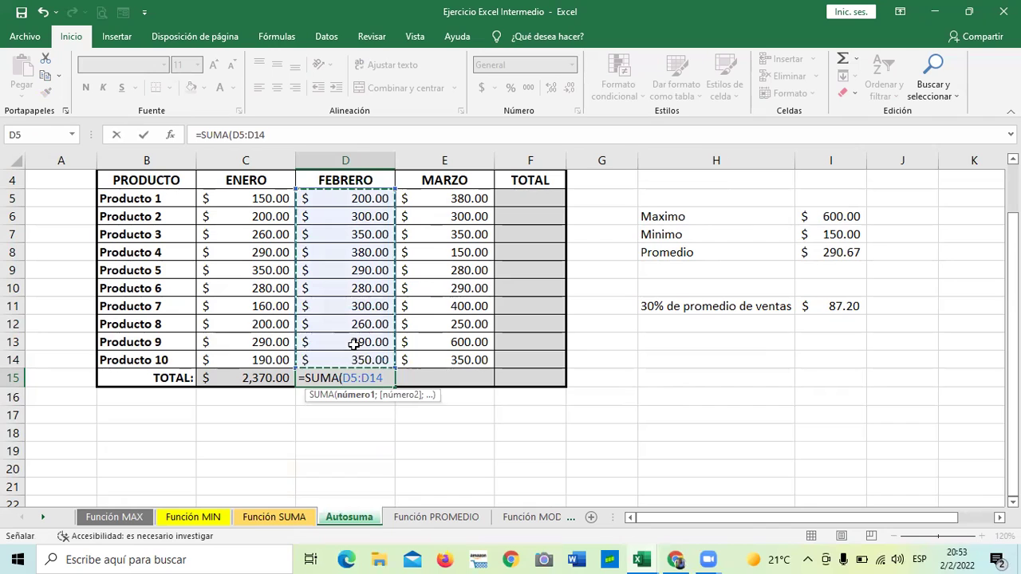
pyautogui.write(')')
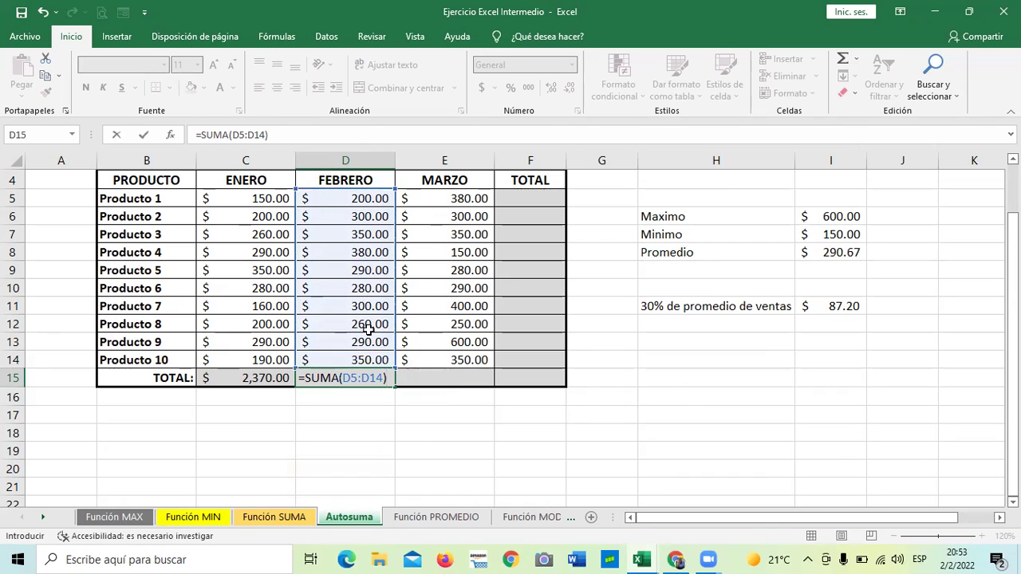
pyautogui.press('Return')
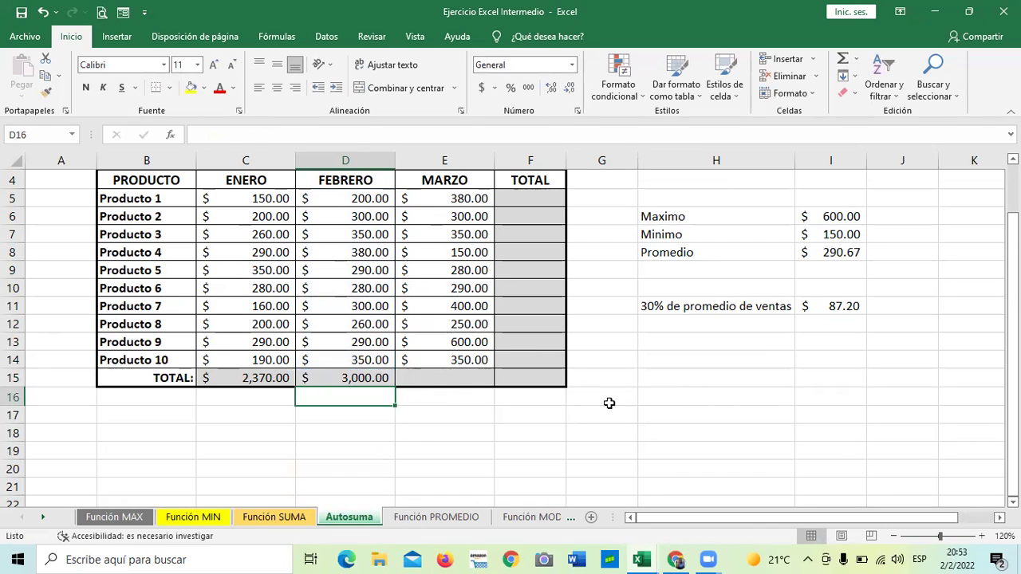
pyautogui.click(643, 413)
# Go through the individual MARZO sales values between E5 and E14 that a cell-by-cell addition would include.
pyautogui.scroll(-1, 591, 404)
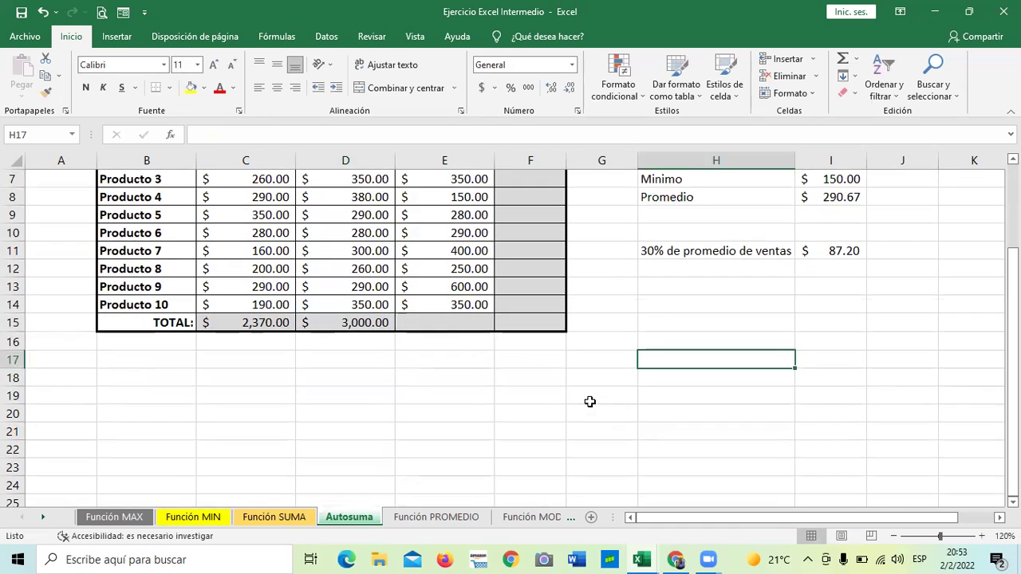
pyautogui.scroll(1, 591, 403)
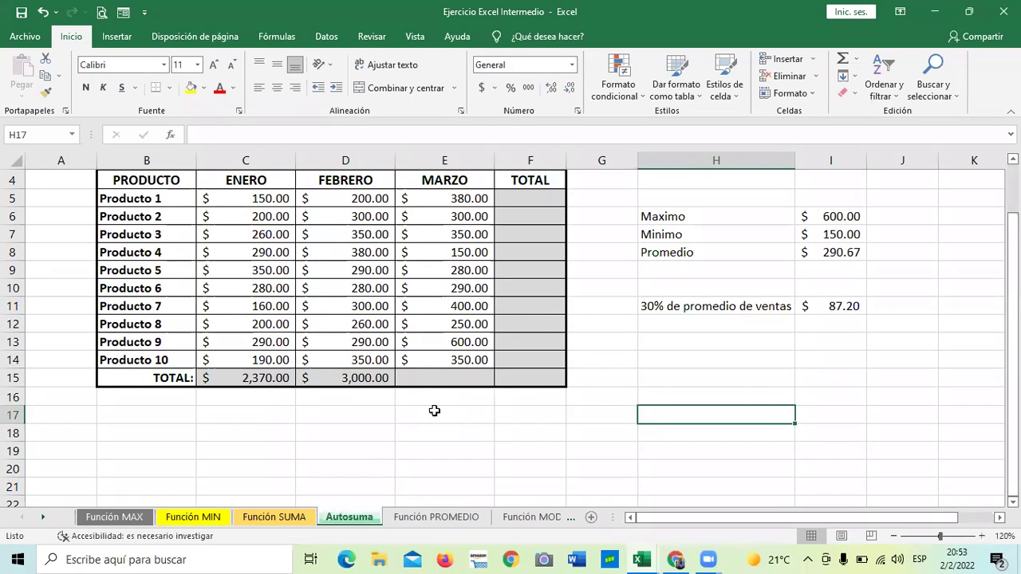
pyautogui.scroll(-1, 434, 411)
pyautogui.scroll(1, 439, 399)
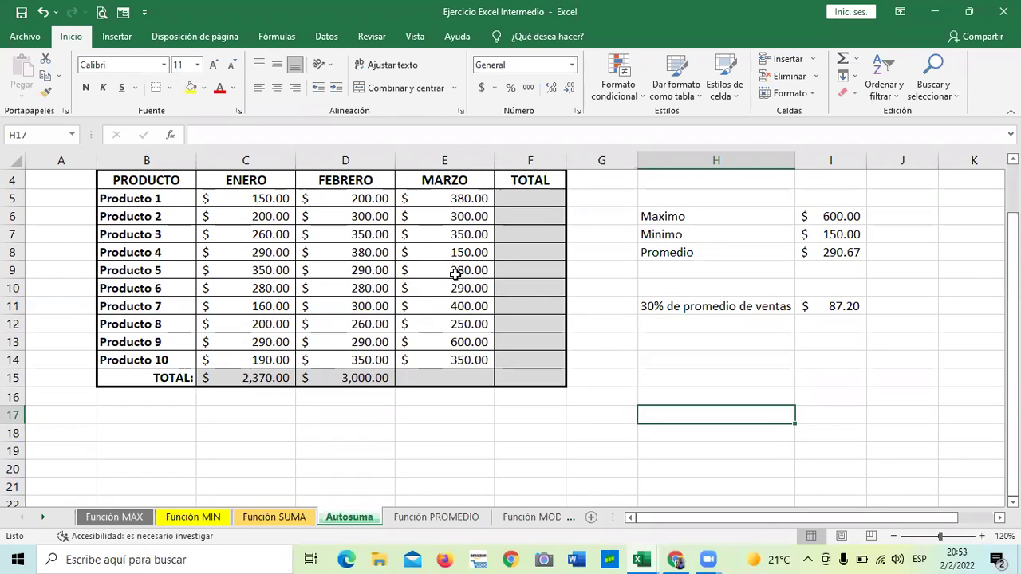
pyautogui.click(447, 198)
pyautogui.click(440, 252)
pyautogui.click(451, 306)
pyautogui.click(461, 343)
pyautogui.click(455, 360)
pyautogui.scroll(-2, 472, 370)
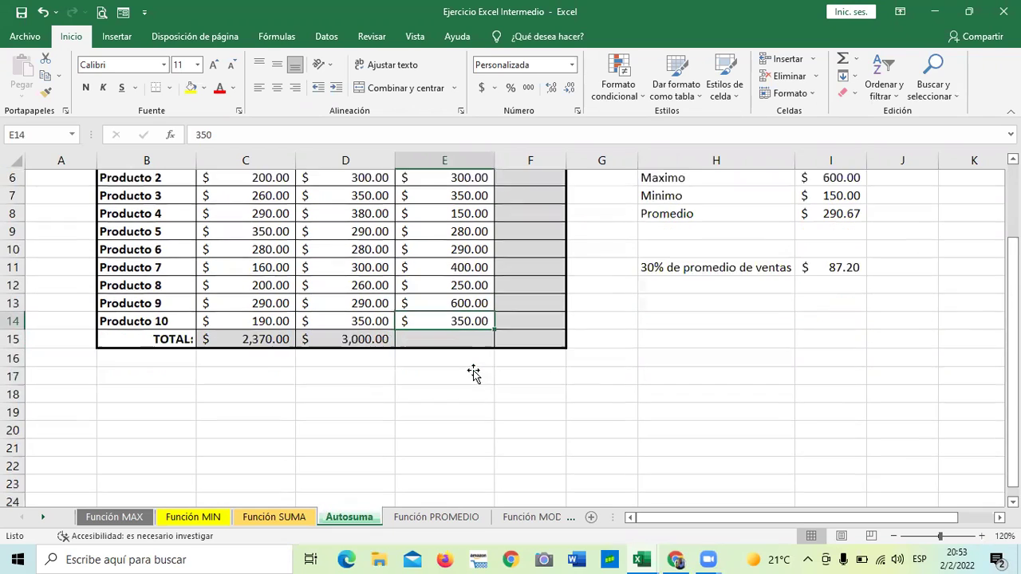
# Enter =E5+E6+E7+E8+E9+E10+E11+E12+E13+E14 in E17 to add the MARZO sales cell by cell.
pyautogui.click(448, 360)
pyautogui.write('=')
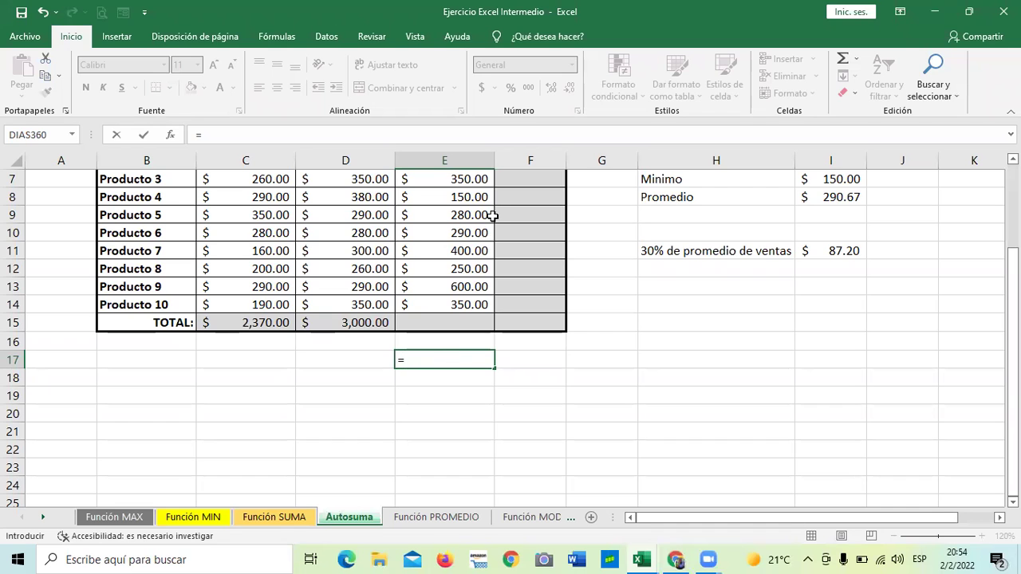
pyautogui.scroll(1, 493, 216)
pyautogui.click(461, 199)
pyautogui.write('+')
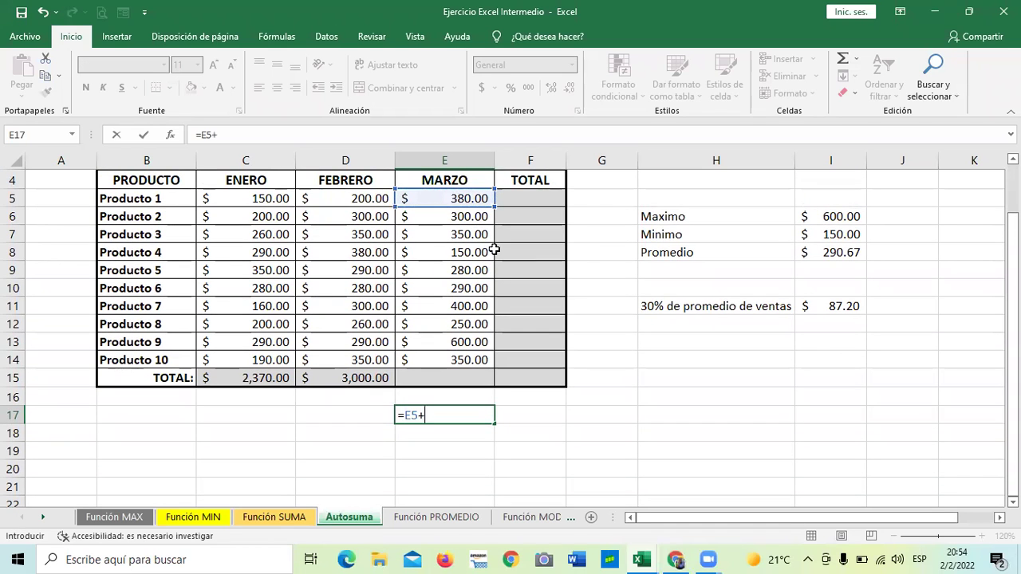
pyautogui.click(459, 215)
pyautogui.write('+')
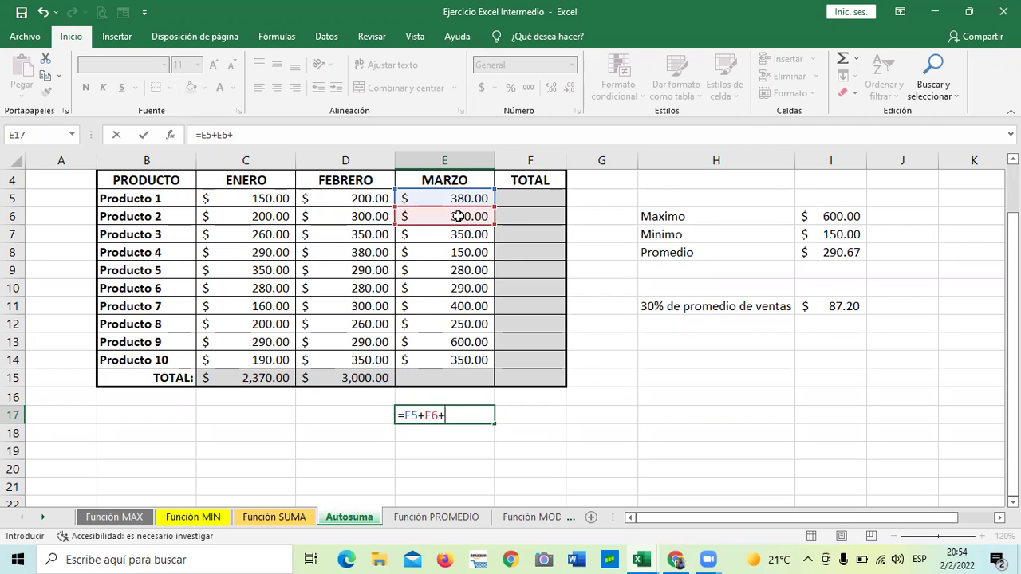
pyautogui.click(463, 233)
pyautogui.write('+')
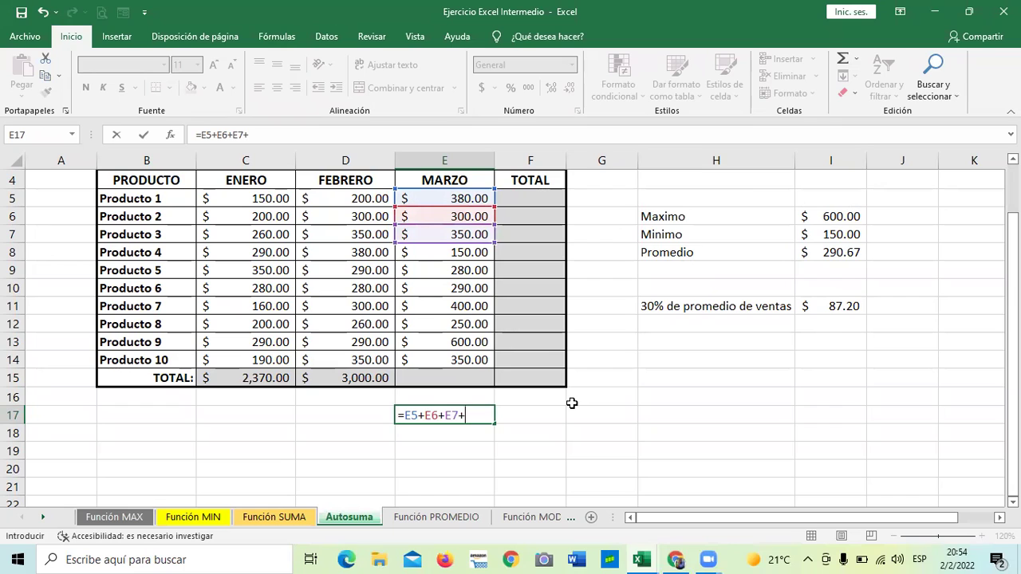
pyautogui.click(450, 252)
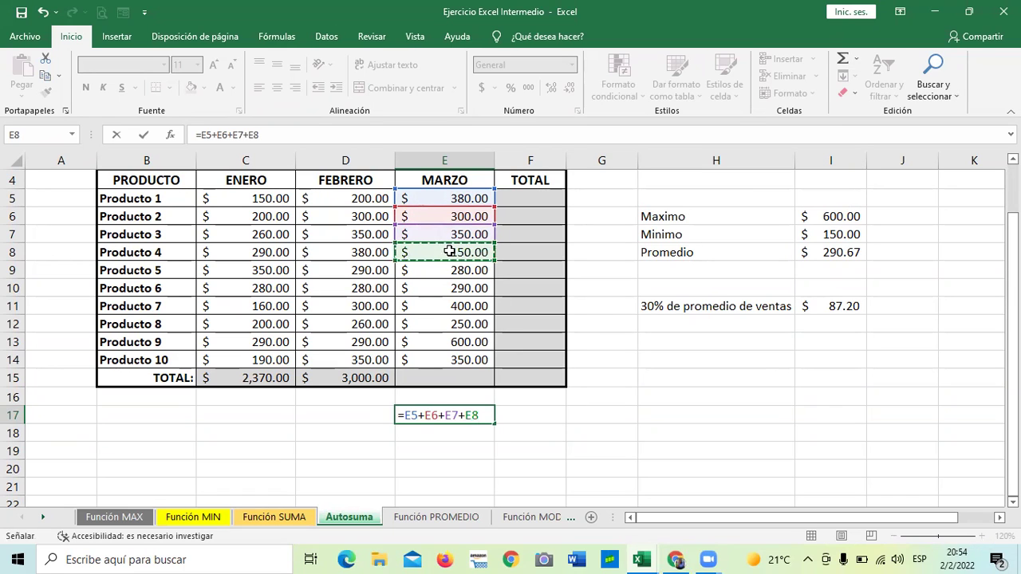
pyautogui.click(464, 271)
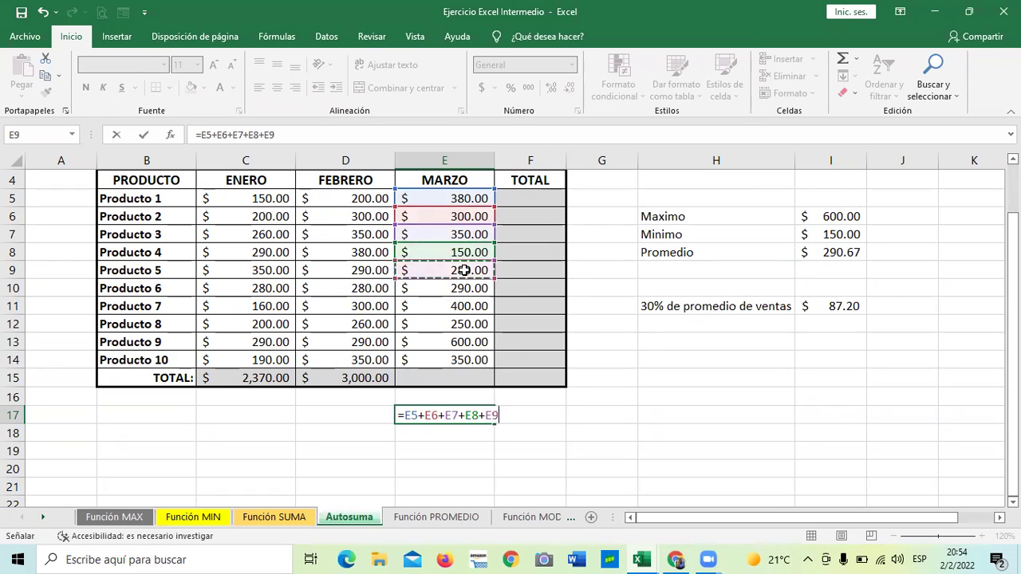
pyautogui.write('+')
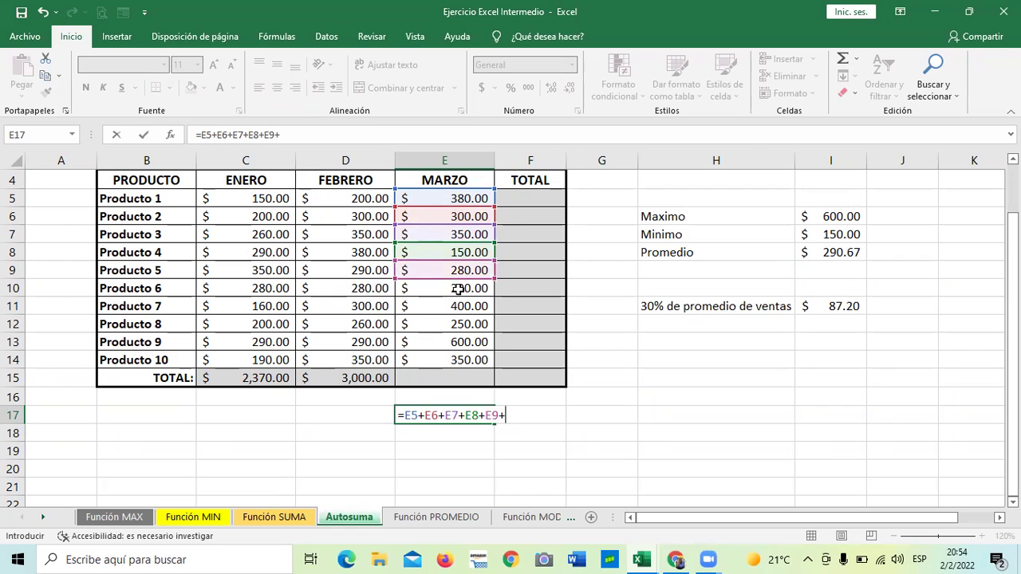
pyautogui.click(459, 288)
pyautogui.write('+')
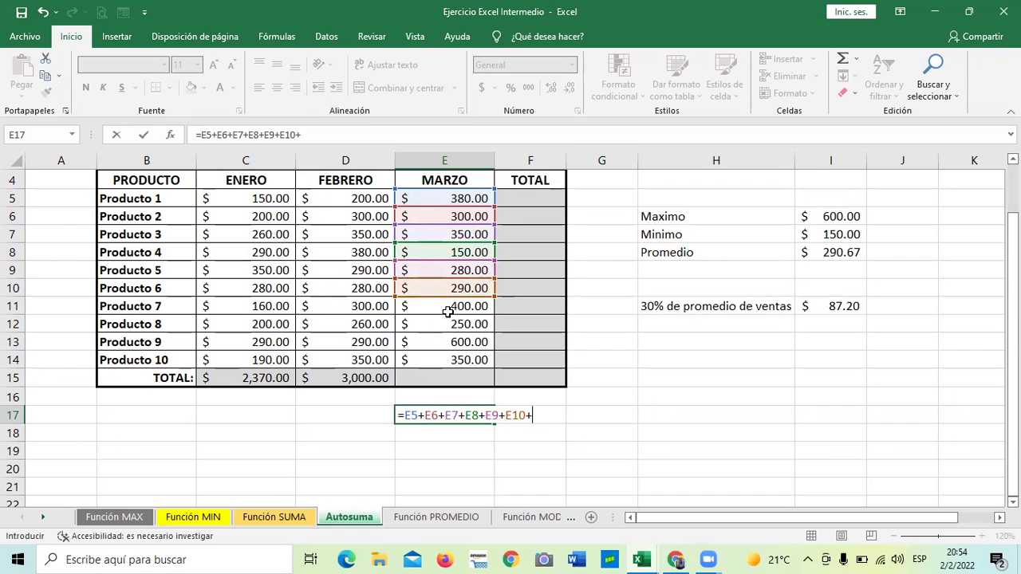
pyautogui.click(447, 307)
pyautogui.write('+')
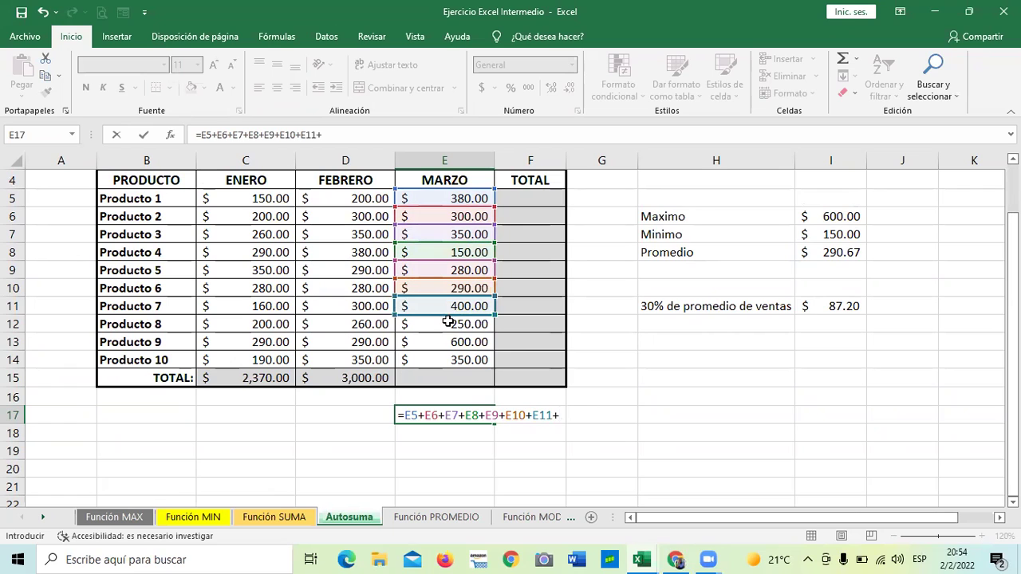
pyautogui.click(449, 328)
pyautogui.write('+')
pyautogui.click(451, 344)
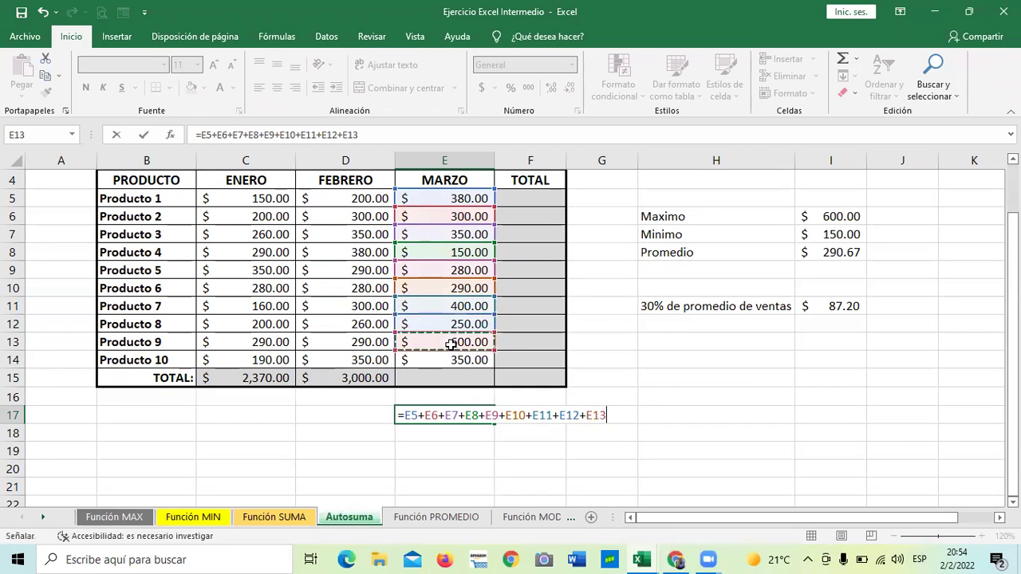
pyautogui.write('+')
pyautogui.click(440, 362)
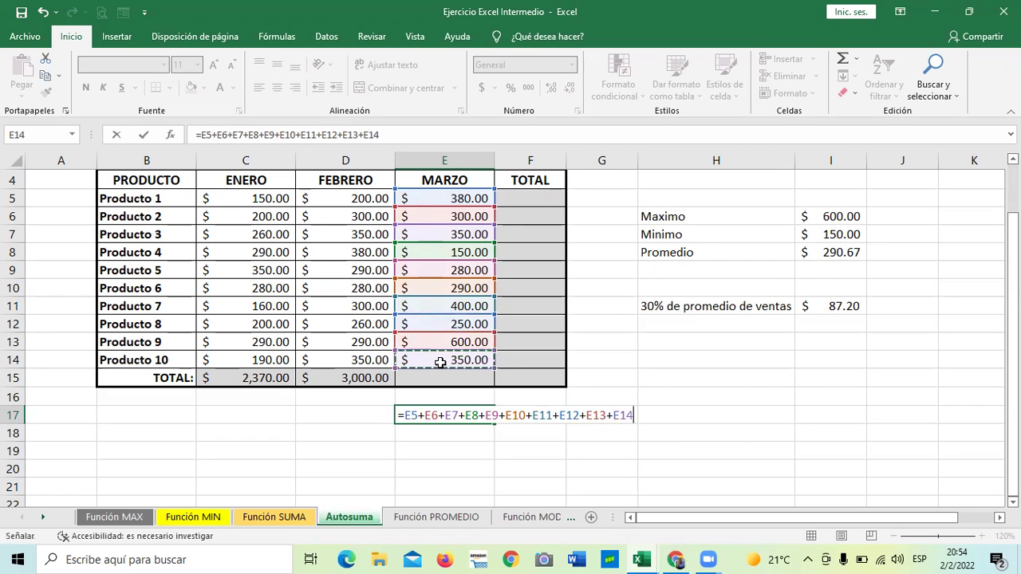
pyautogui.press('Return')
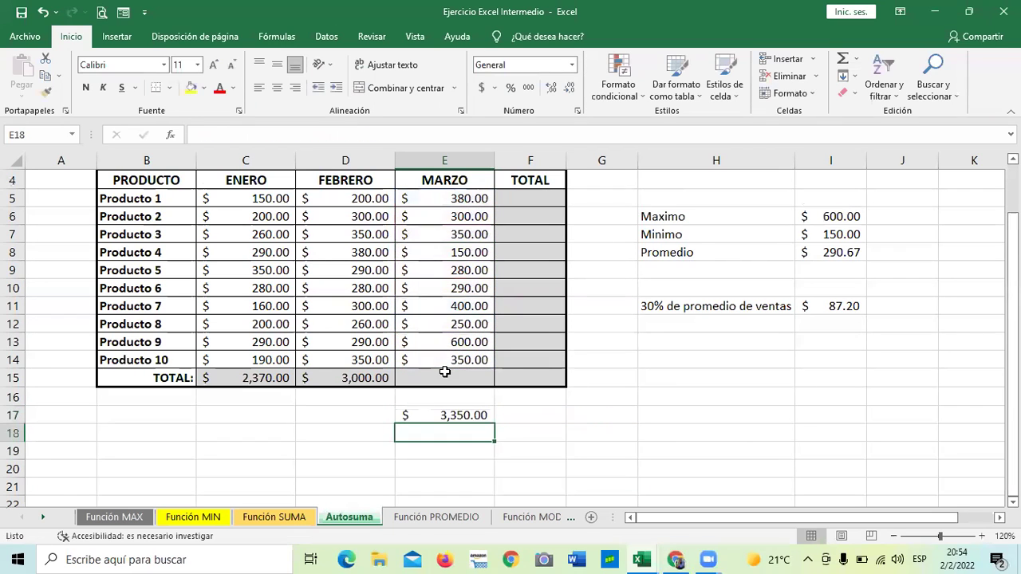
pyautogui.click(563, 429)
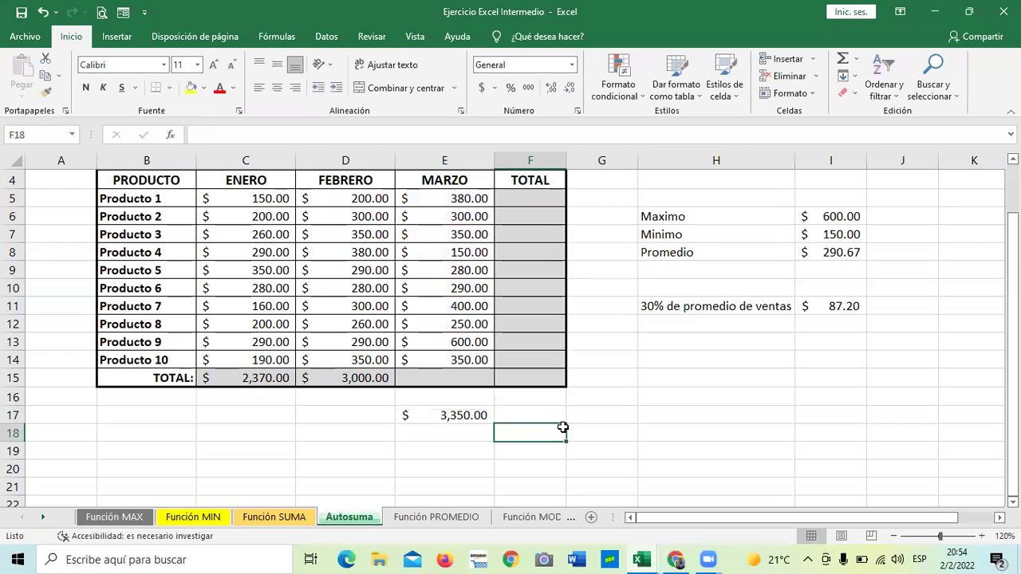
# Compare the formulas behind the monthly totals in C15, D15 and E17.
pyautogui.click(253, 380)
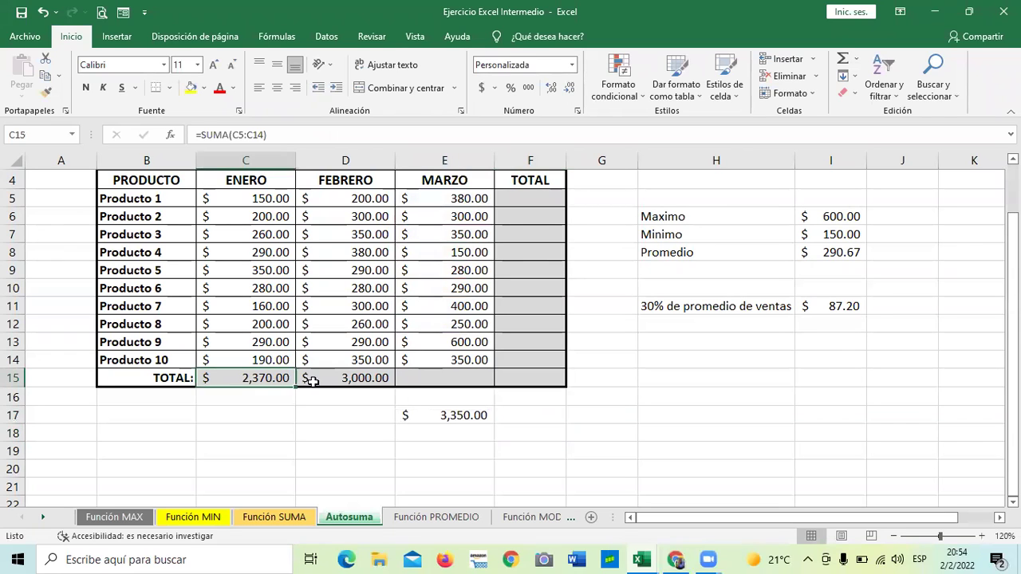
pyautogui.click(351, 379)
pyautogui.click(450, 418)
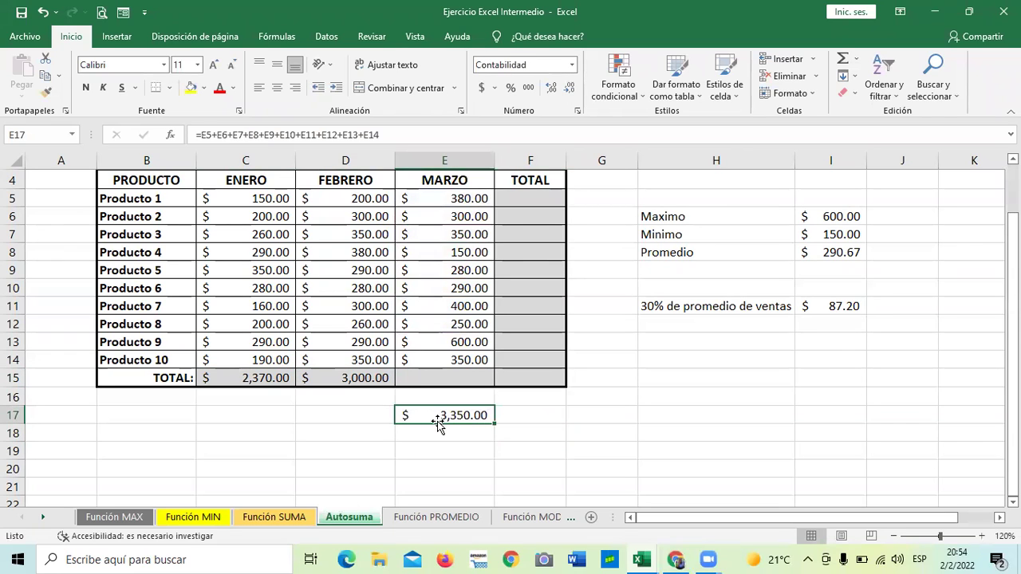
pyautogui.click(368, 381)
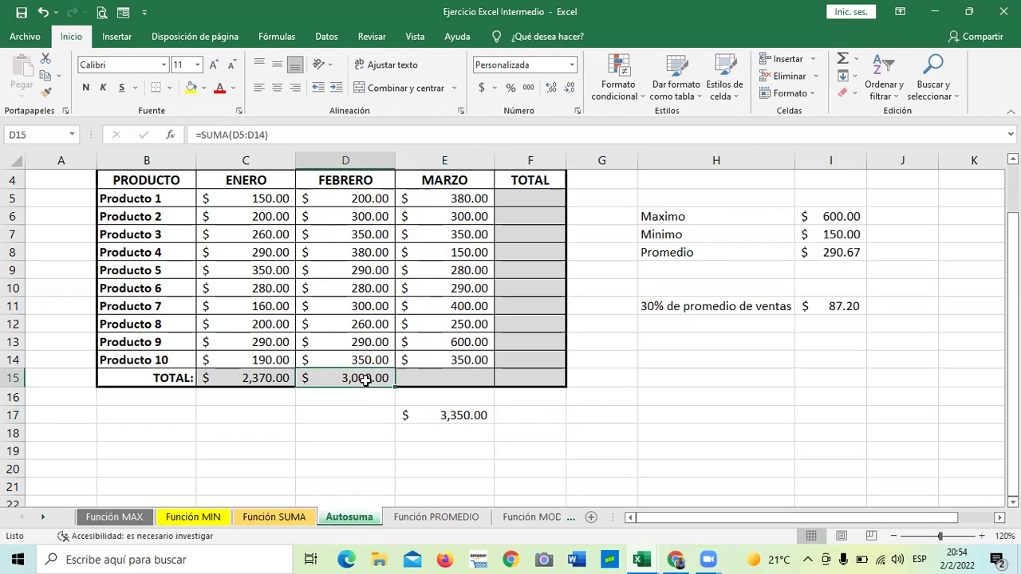
# Switch from the Autosuma totals to the Función MODA.UNO sheet and look over its coloured number blocks and questions.
pyautogui.click(256, 378)
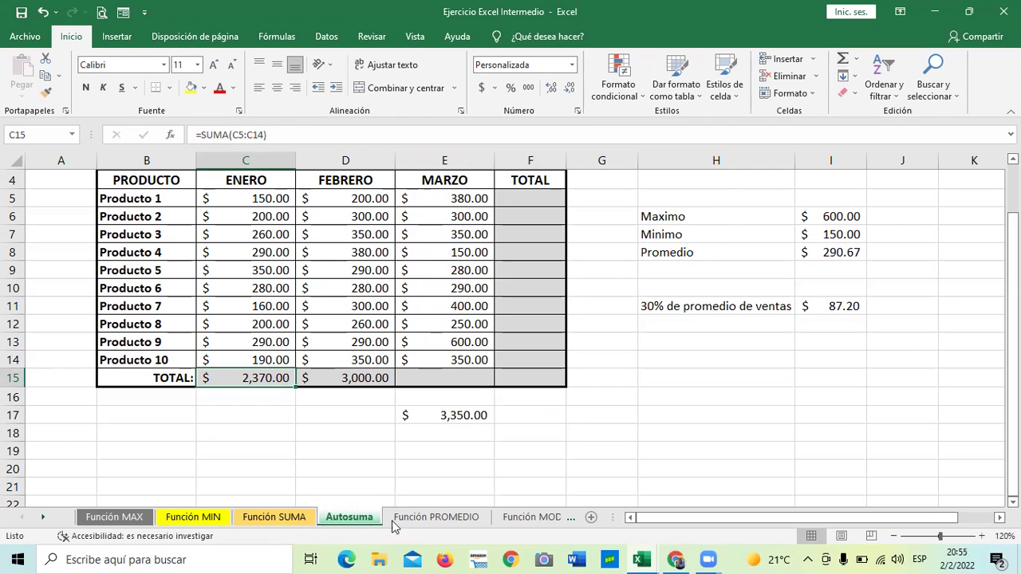
pyautogui.click(416, 521)
pyautogui.click(519, 519)
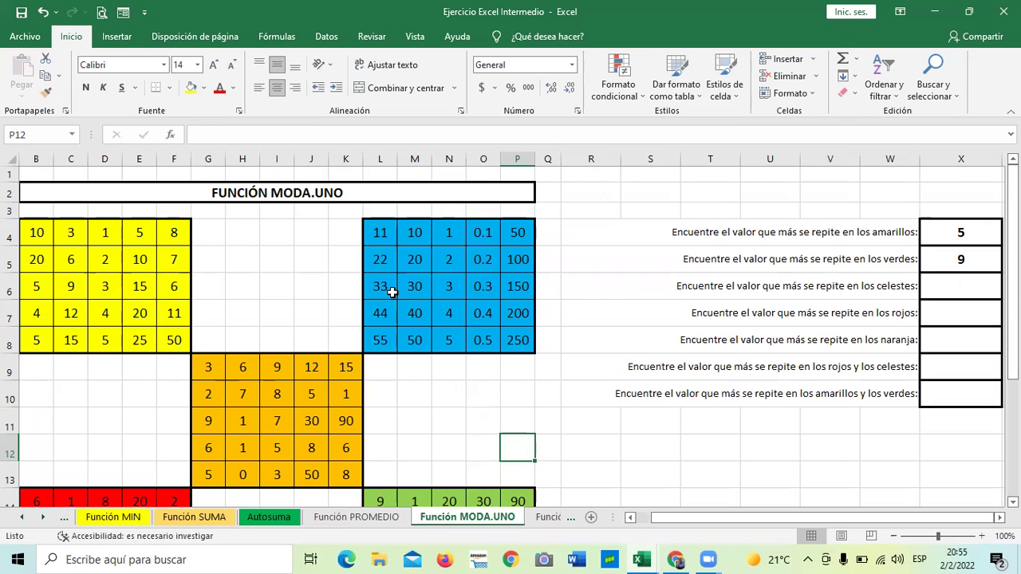
pyautogui.scroll(-1, 610, 415)
pyautogui.scroll(-3, 606, 430)
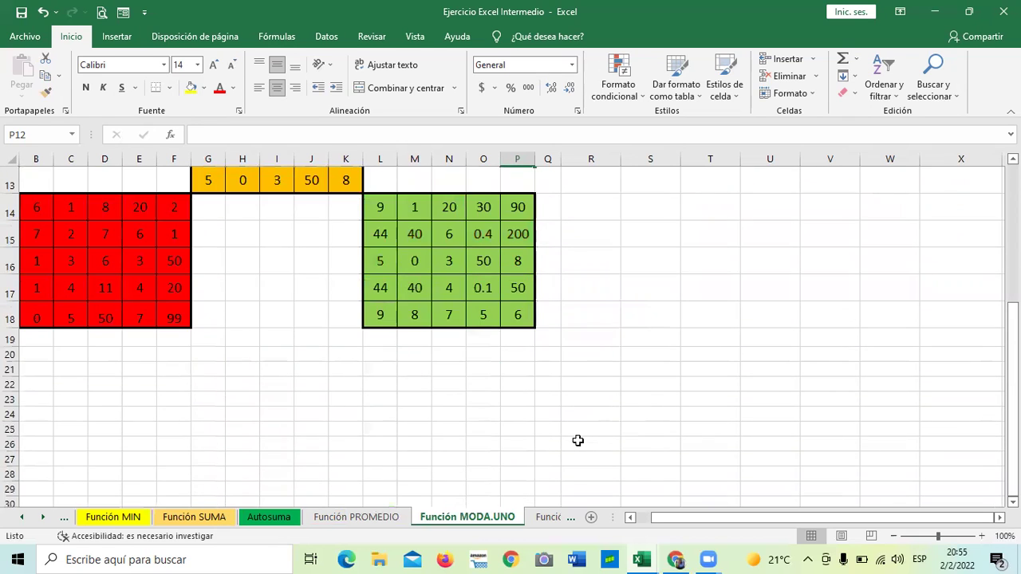
pyautogui.scroll(3, 577, 440)
pyautogui.scroll(-2, 776, 434)
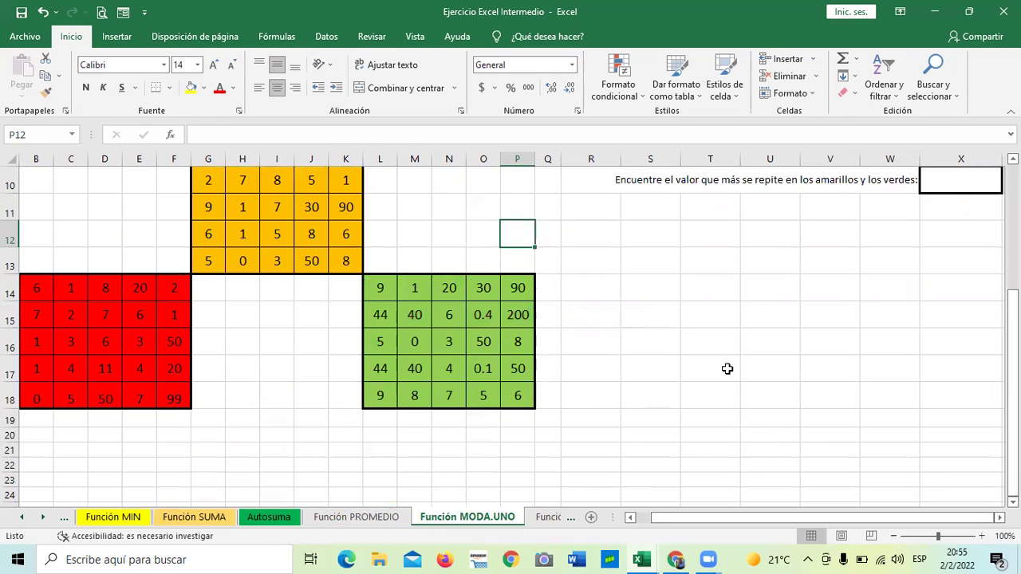
# Start a formula in T14 to compare the descriptions of MODA.UNO and MODA, and discard the entry.
pyautogui.click(711, 290)
pyautogui.write('=')
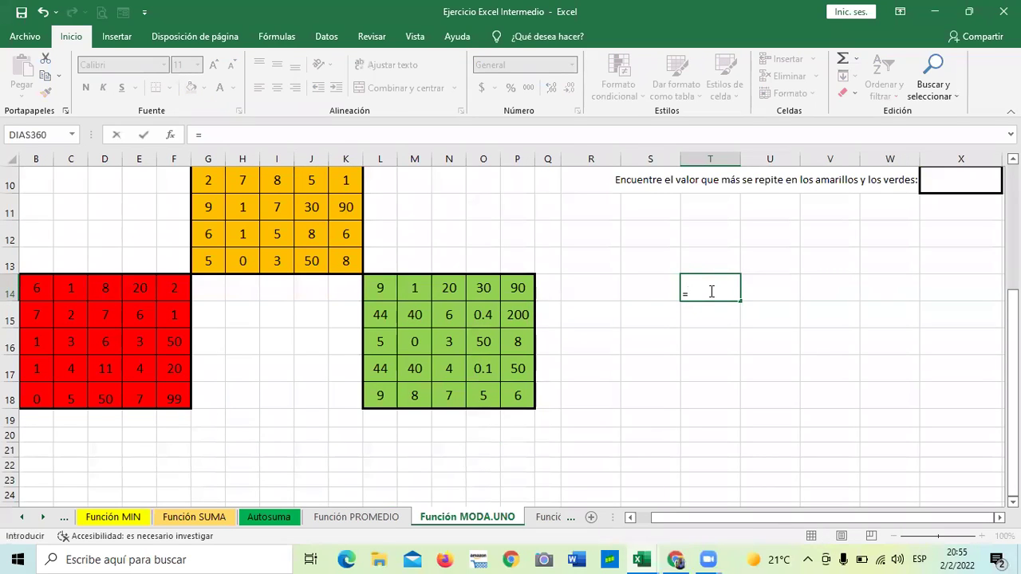
pyautogui.write('mod')
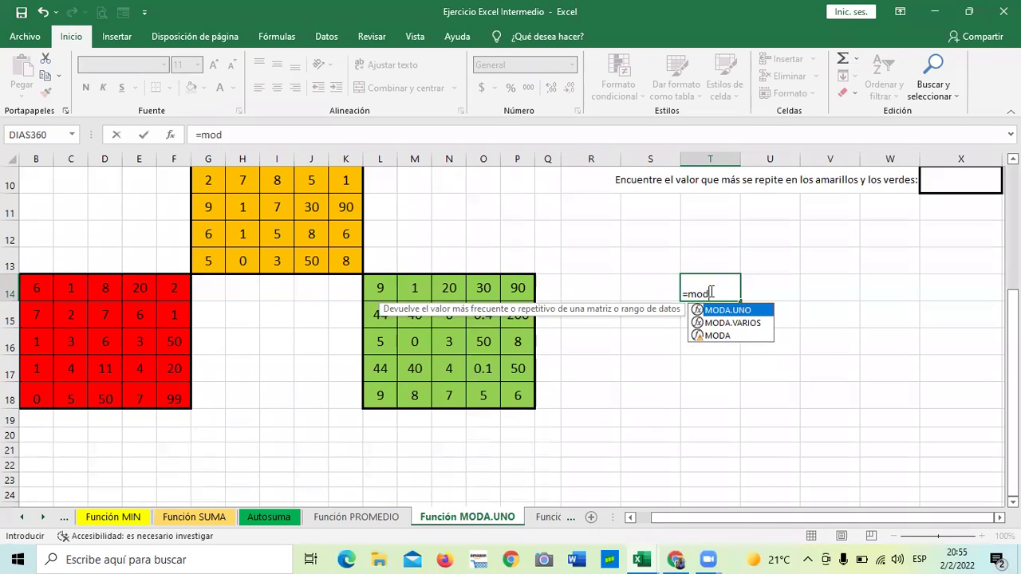
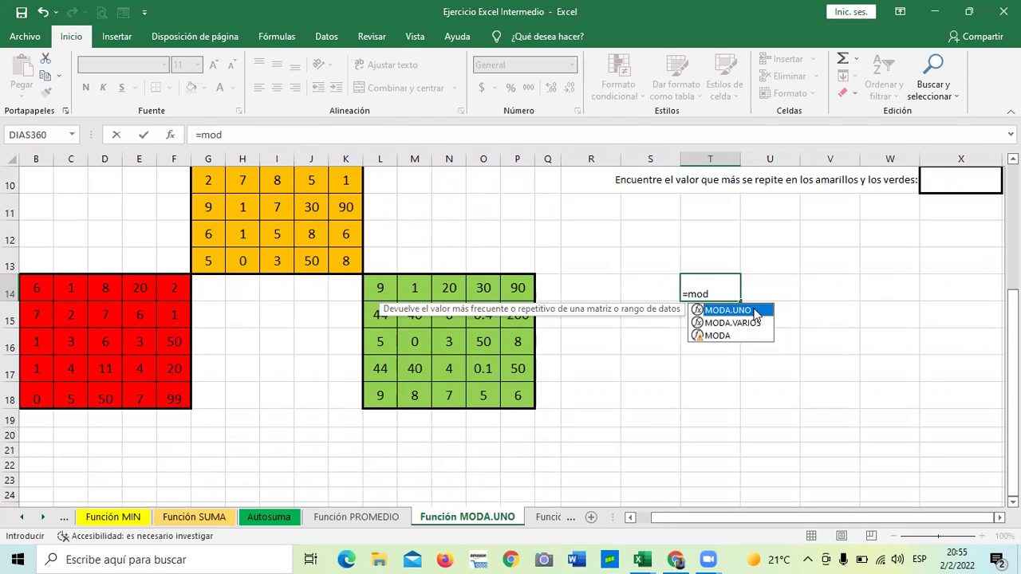
pyautogui.click(702, 336)
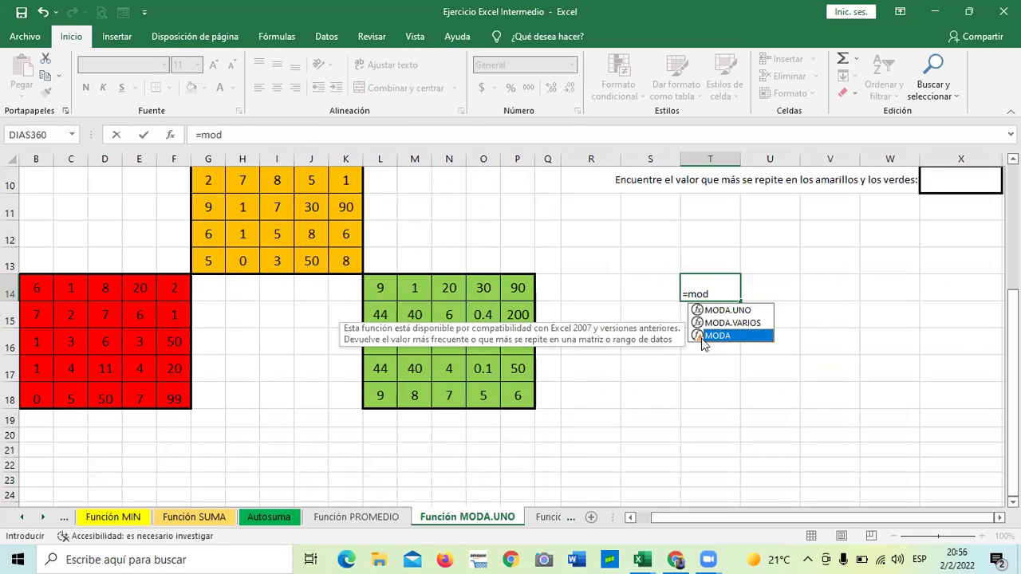
pyautogui.click(707, 310)
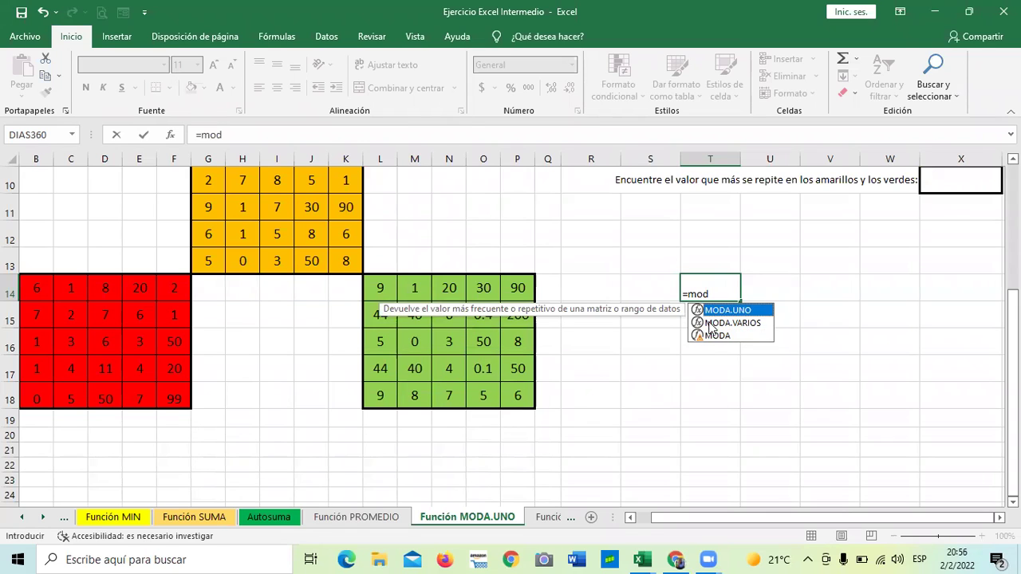
pyautogui.click(711, 336)
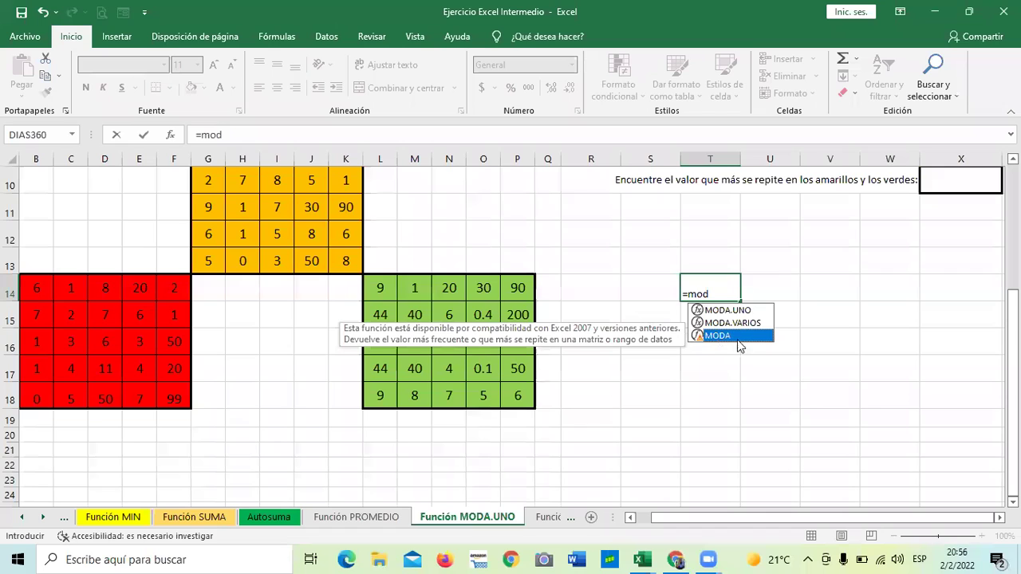
pyautogui.click(734, 310)
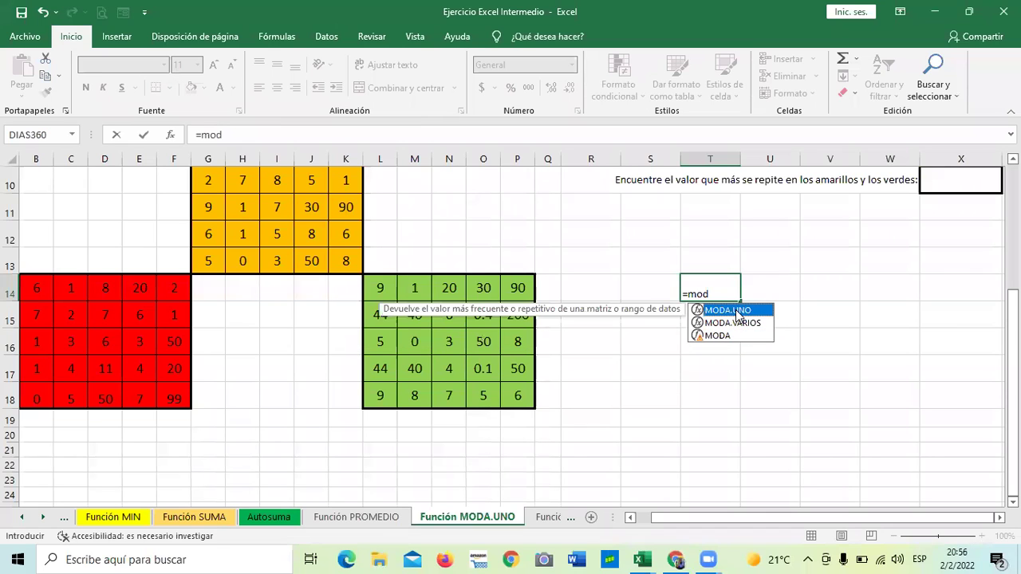
pyautogui.doubleClick(734, 310)
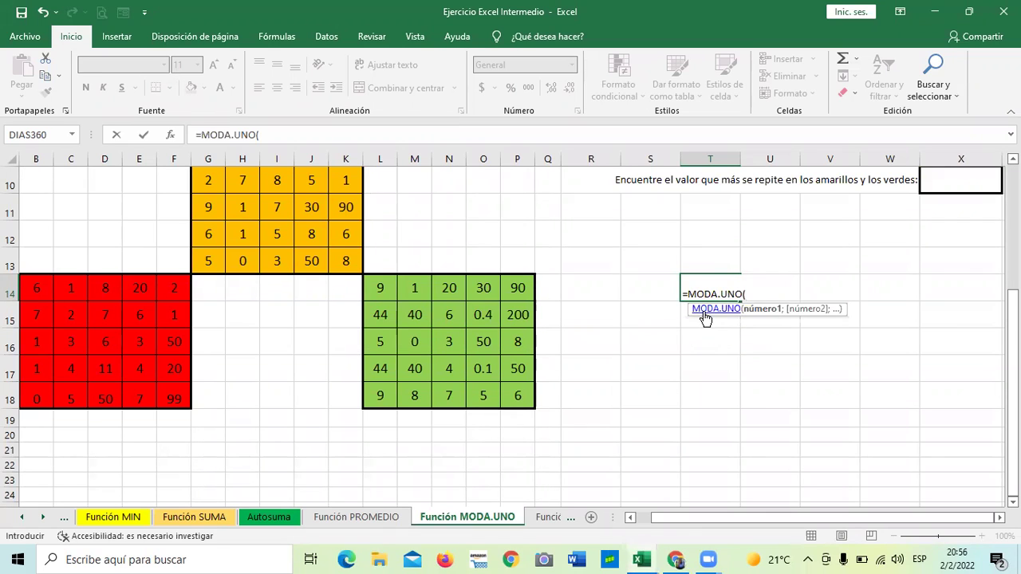
pyautogui.press('Escape')
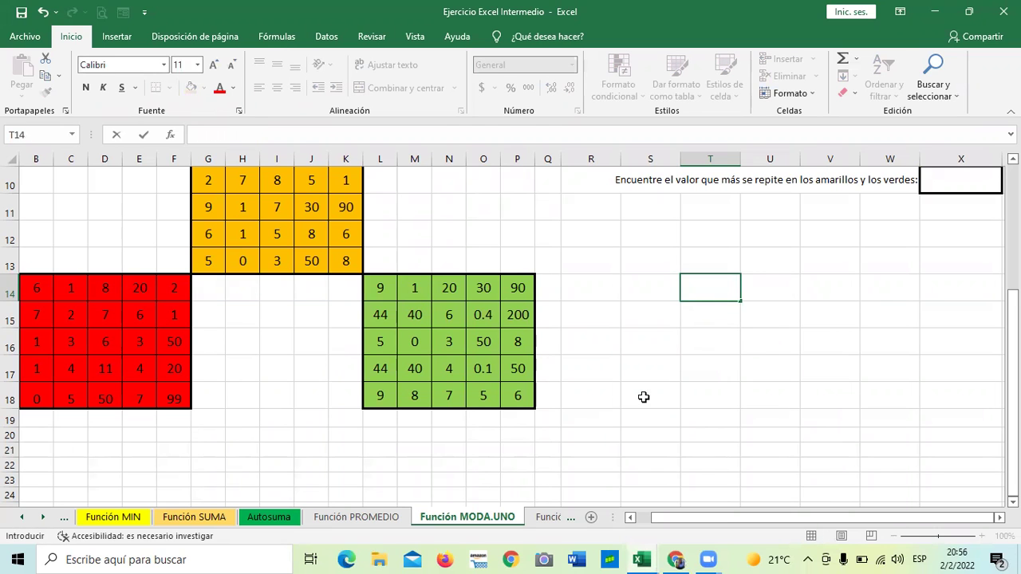
pyautogui.click(670, 441)
# Check the yellow block's mode formula in X4 and enter =MODA.UNO(L4:P8) in X6 for the most repeated celeste value.
pyautogui.scroll(3, 687, 430)
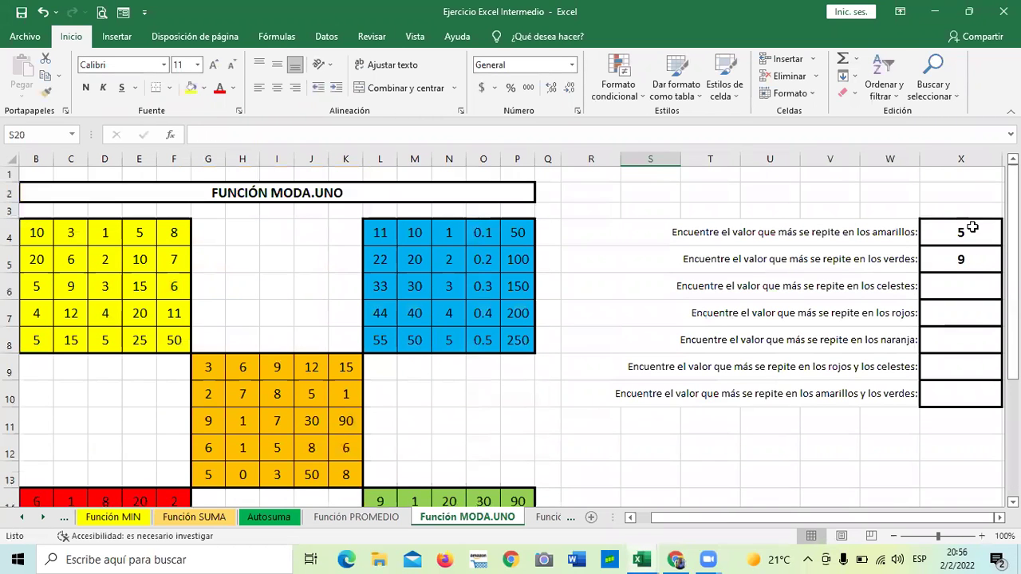
pyautogui.click(965, 234)
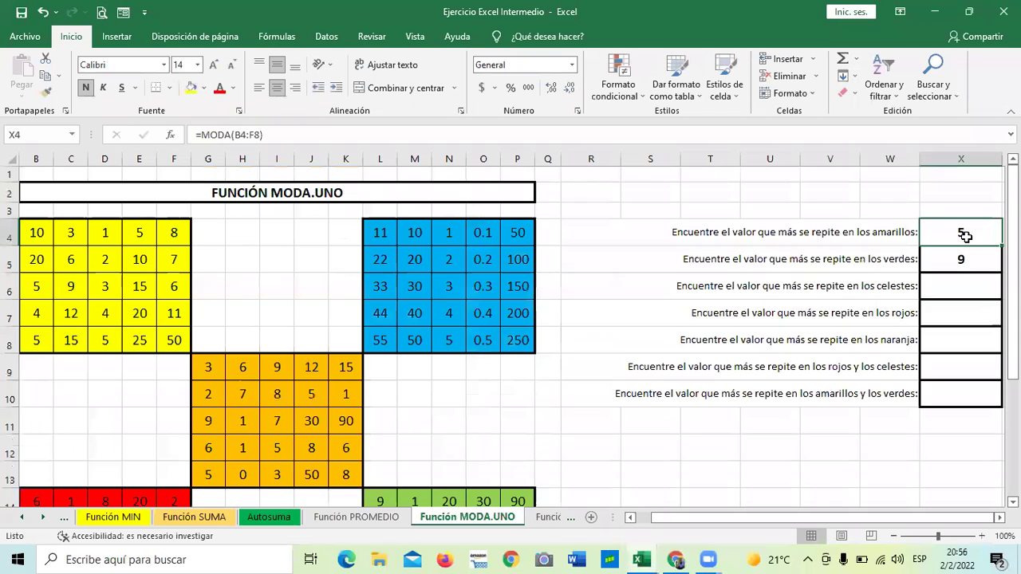
pyautogui.click(953, 288)
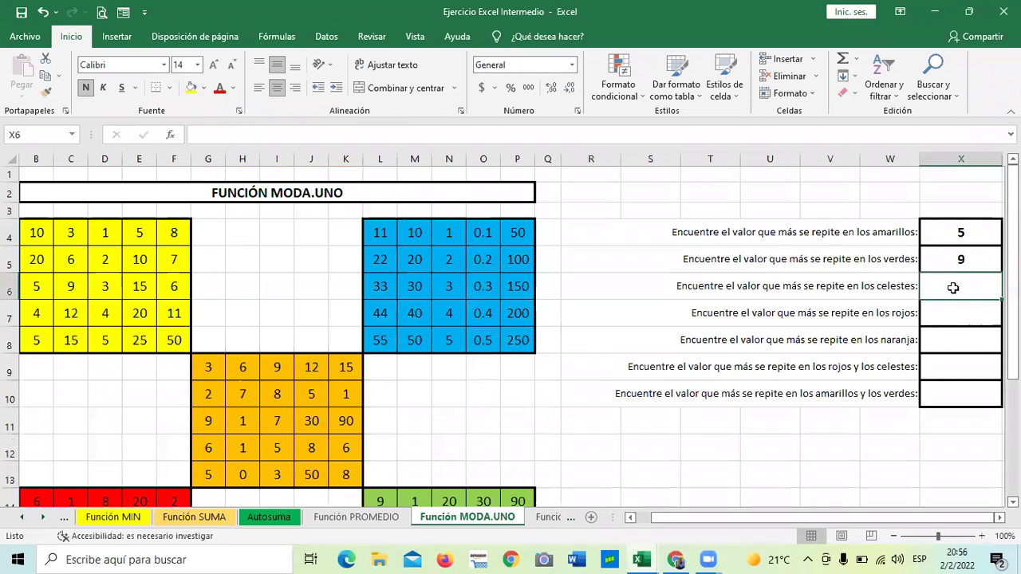
pyautogui.write('=')
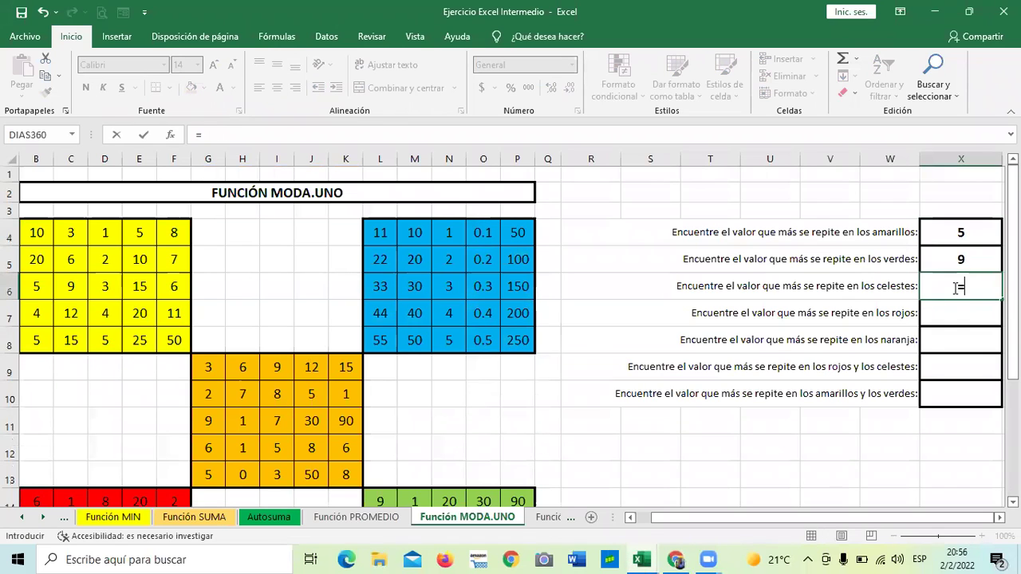
pyautogui.write('moda')
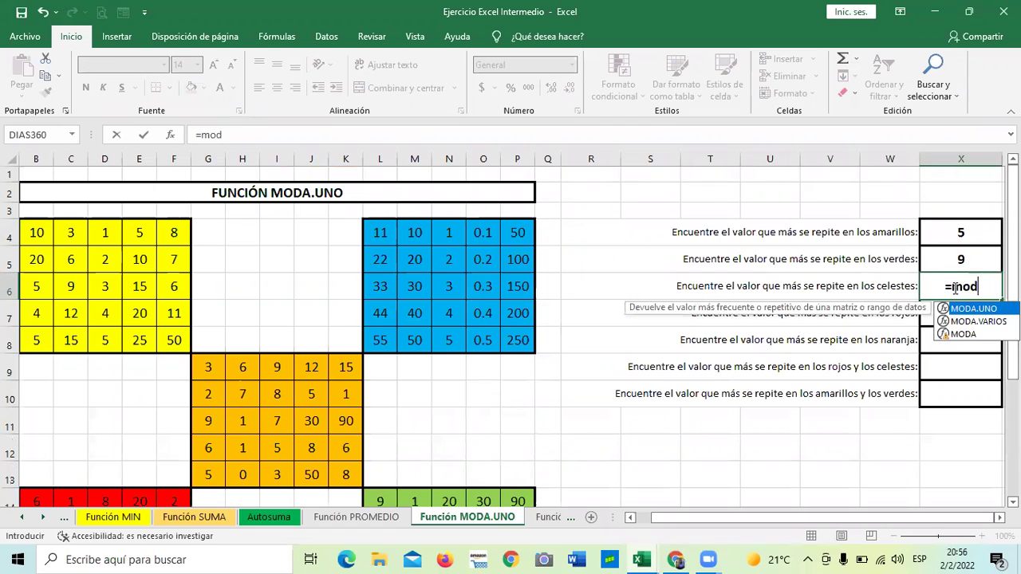
pyautogui.doubleClick(975, 309)
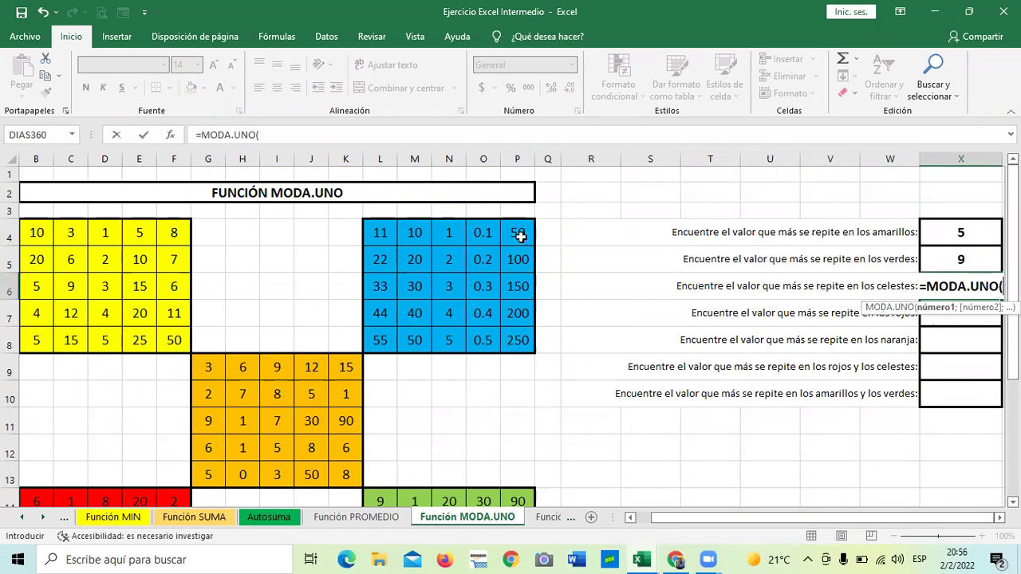
pyautogui.moveTo(382, 226); pyautogui.dragTo(517, 340)
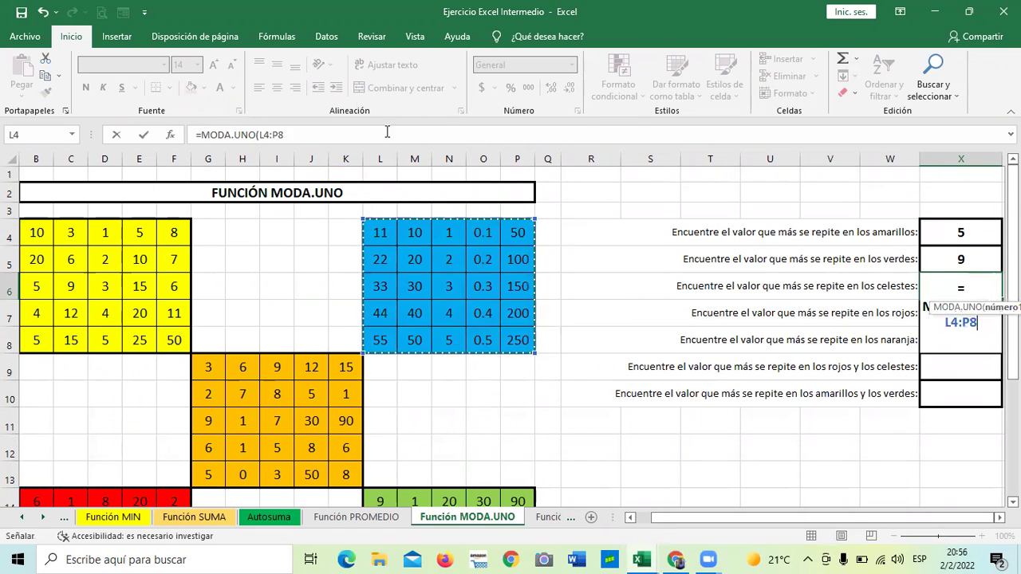
pyautogui.click(336, 134)
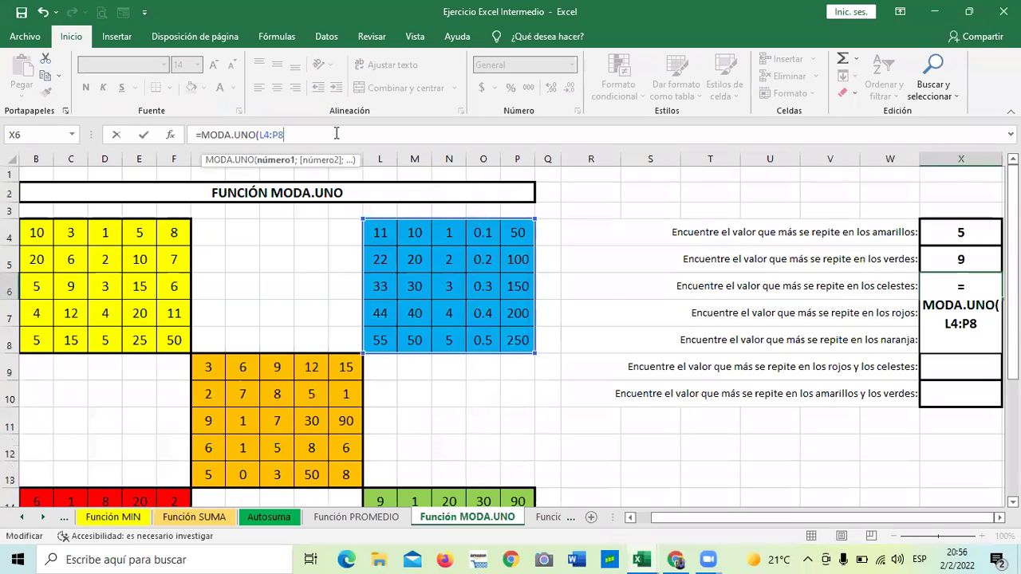
pyautogui.write(')')
pyautogui.press('Return')
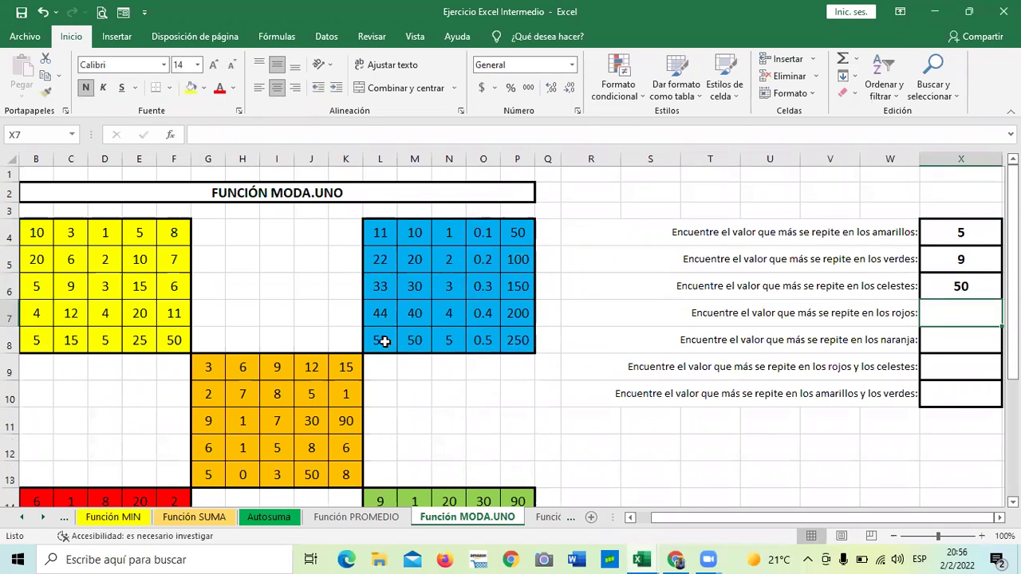
# Enter =MODA.UNO(B4:F8;L14:P18) in X10 to find the most repeated value across the yellow and green blocks.
pyautogui.click(942, 398)
pyautogui.write('=moda')
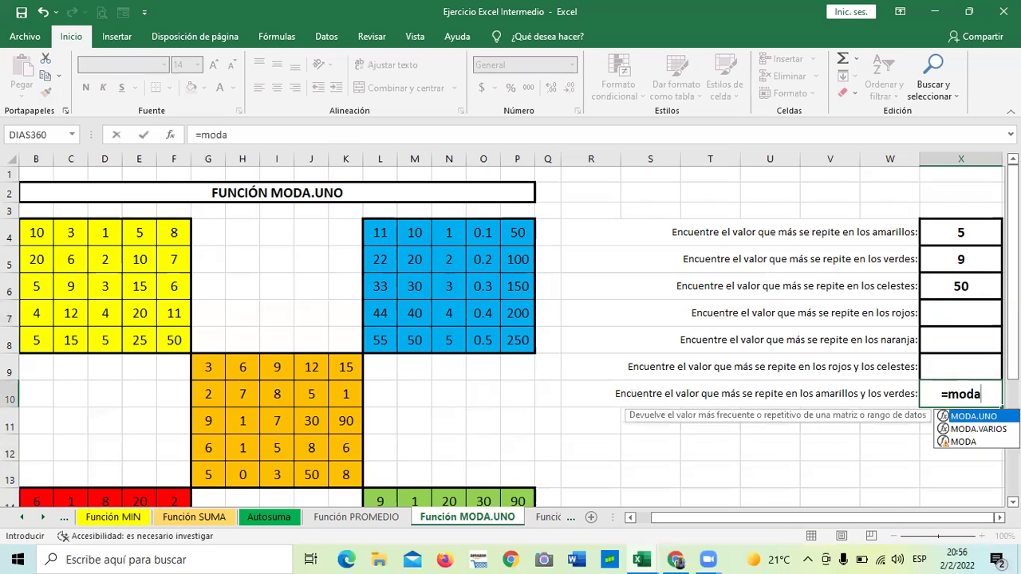
pyautogui.doubleClick(976, 415)
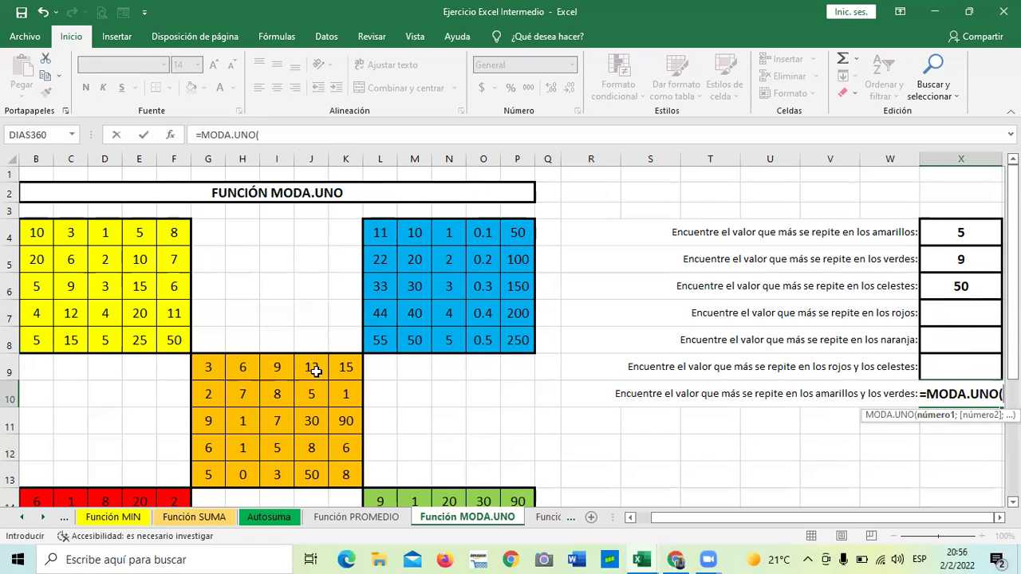
pyautogui.moveTo(31, 234); pyautogui.dragTo(162, 341)
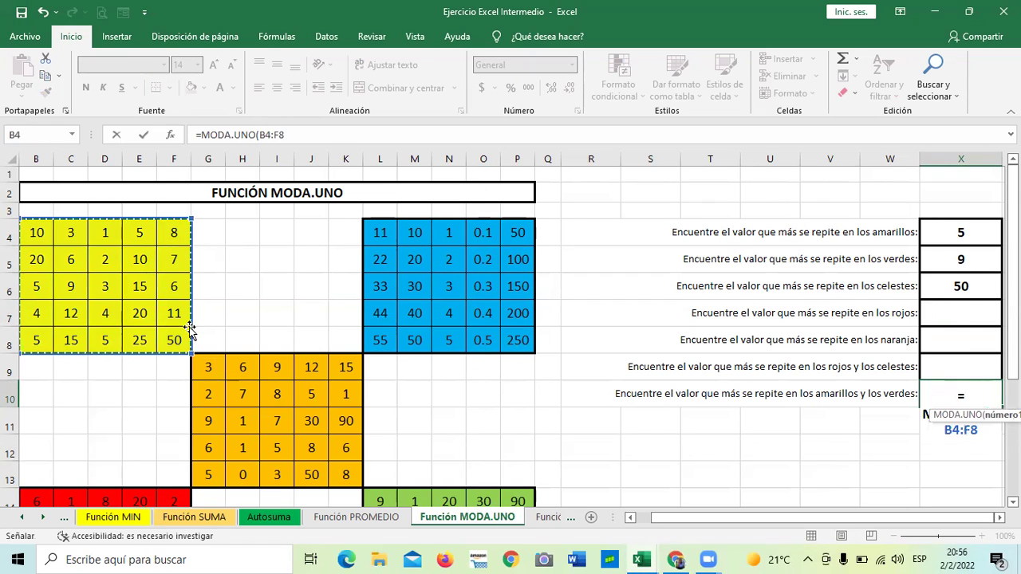
pyautogui.write(';')
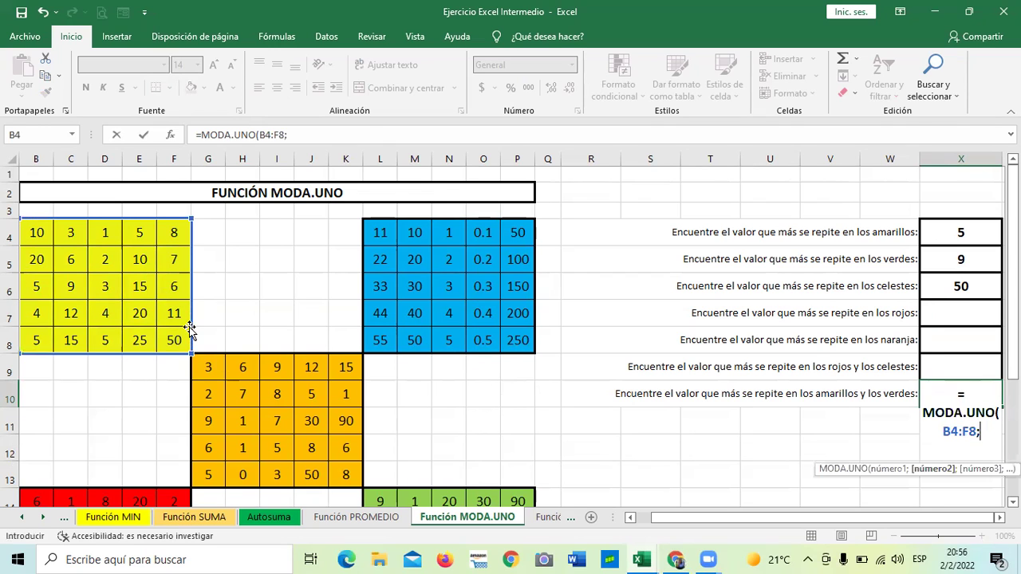
pyautogui.scroll(-2, 690, 422)
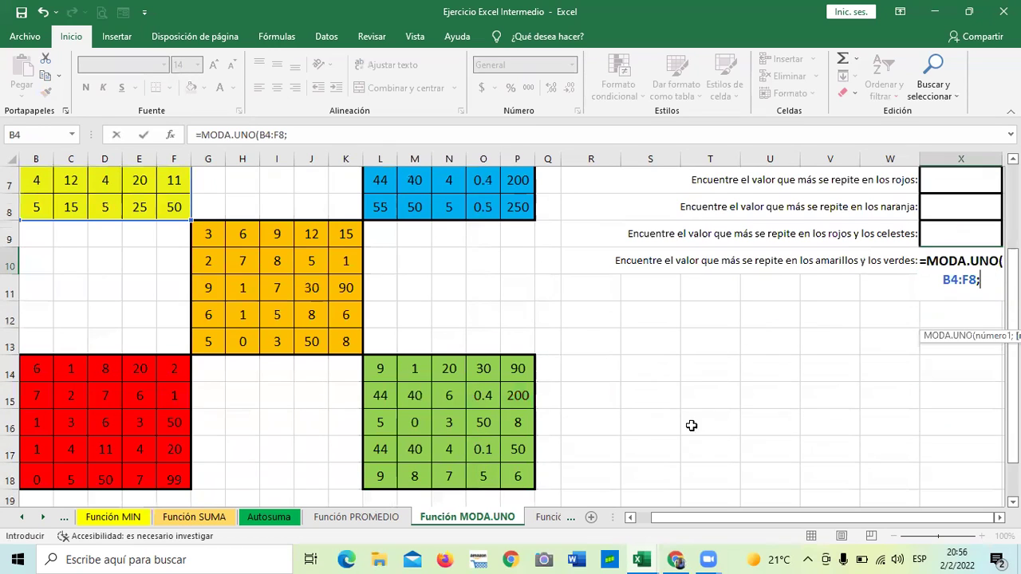
pyautogui.moveTo(378, 363); pyautogui.dragTo(518, 477)
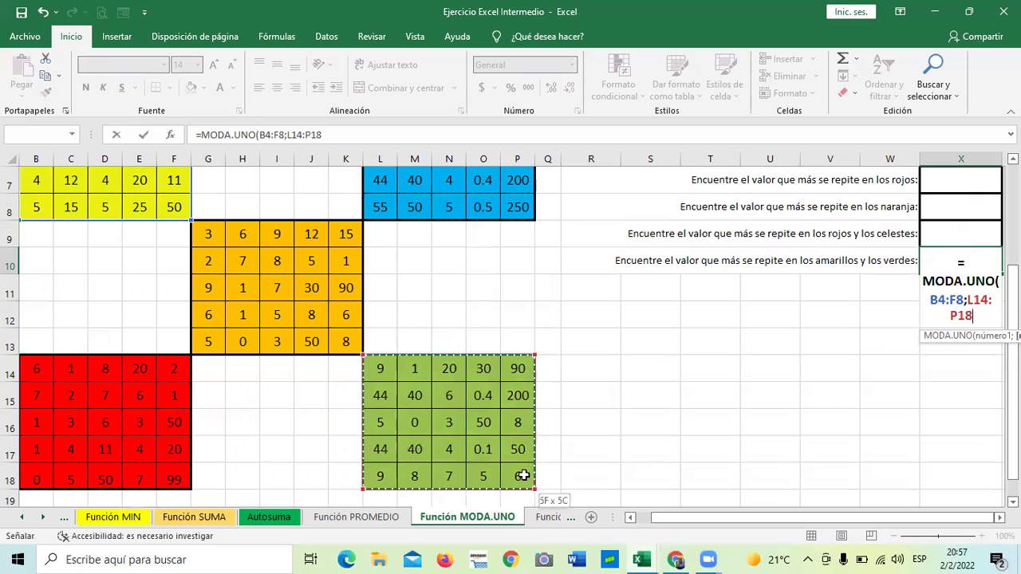
pyautogui.click(361, 137)
pyautogui.write(')')
pyautogui.press('Return')
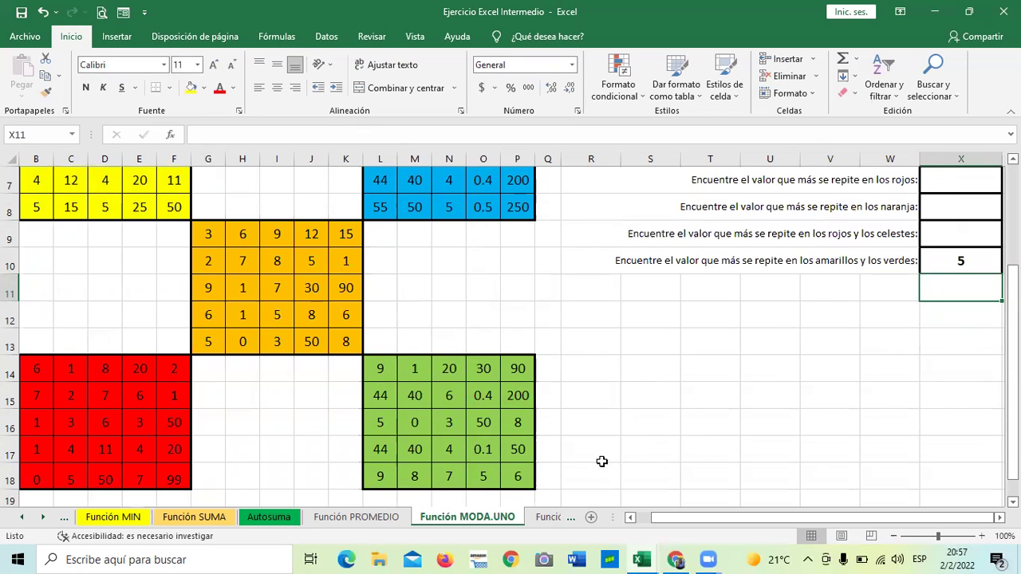
# Review the yellow and green blocks against the combined mode formula in X10.
pyautogui.scroll(2, 597, 456)
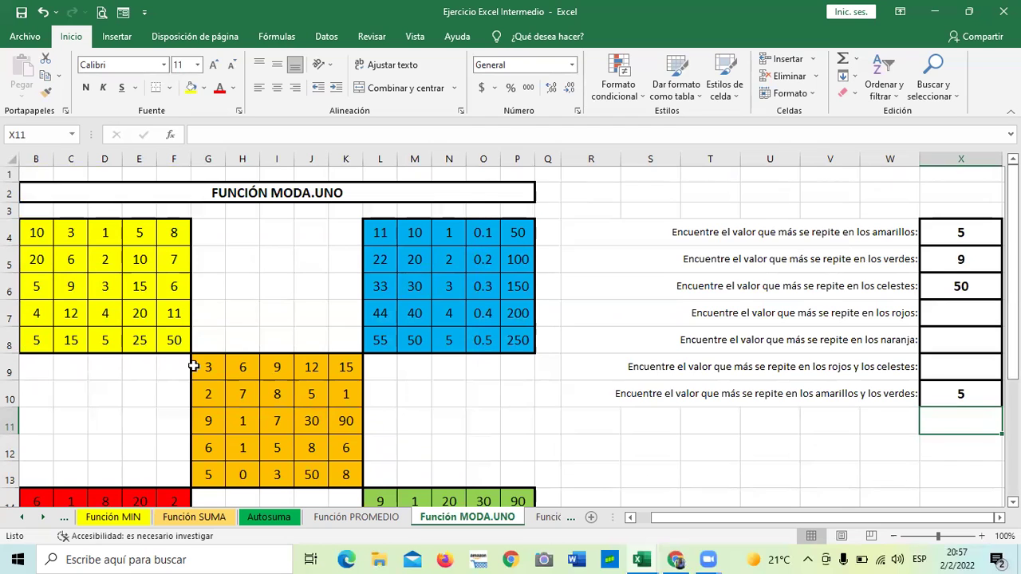
pyautogui.scroll(-2, 481, 430)
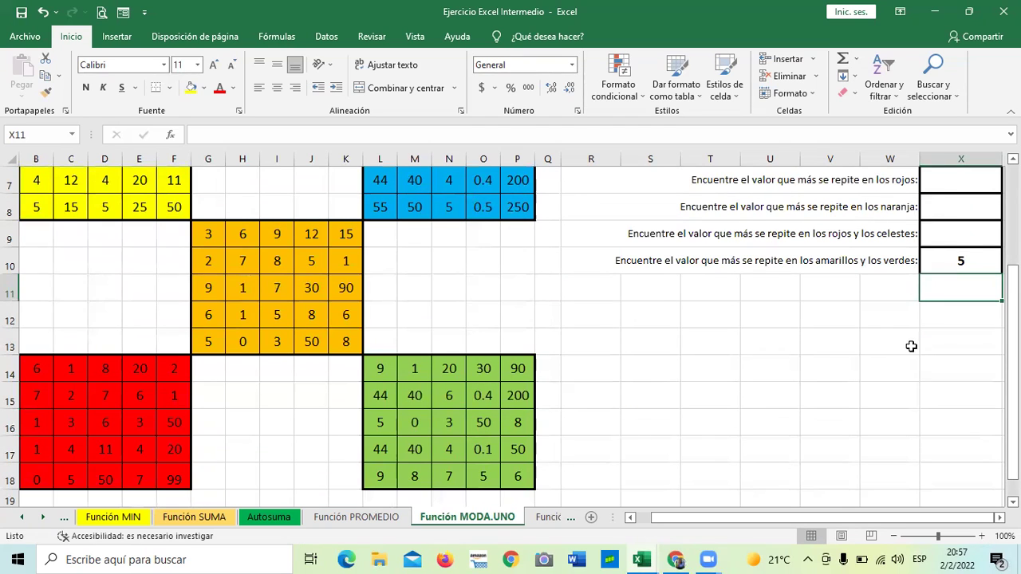
pyautogui.click(956, 259)
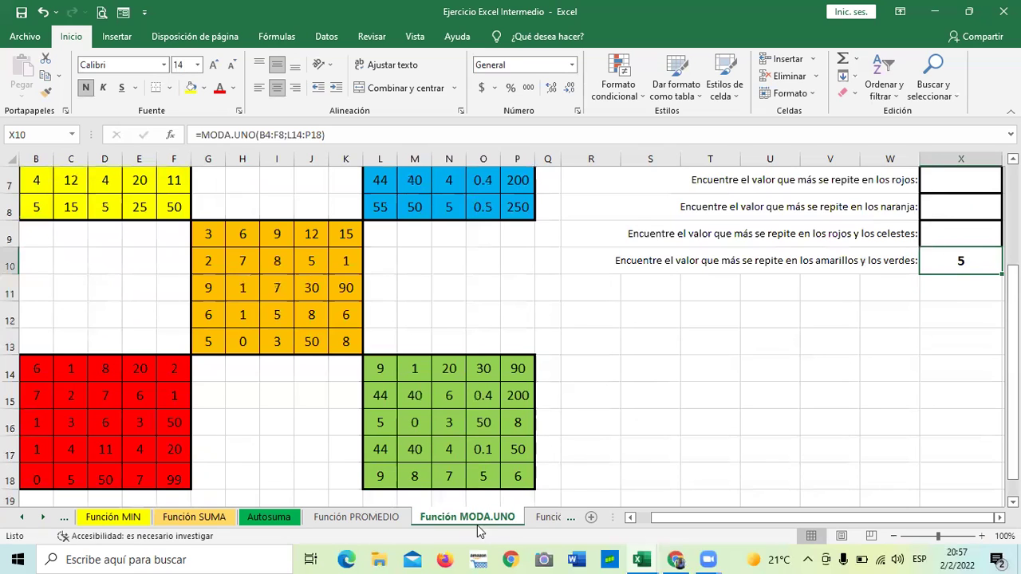
# Open the Función FECHA sheet and inspect the Dias Laborados formula in D21.
pyautogui.click(42, 518)
pyautogui.click(43, 518)
pyautogui.click(42, 518)
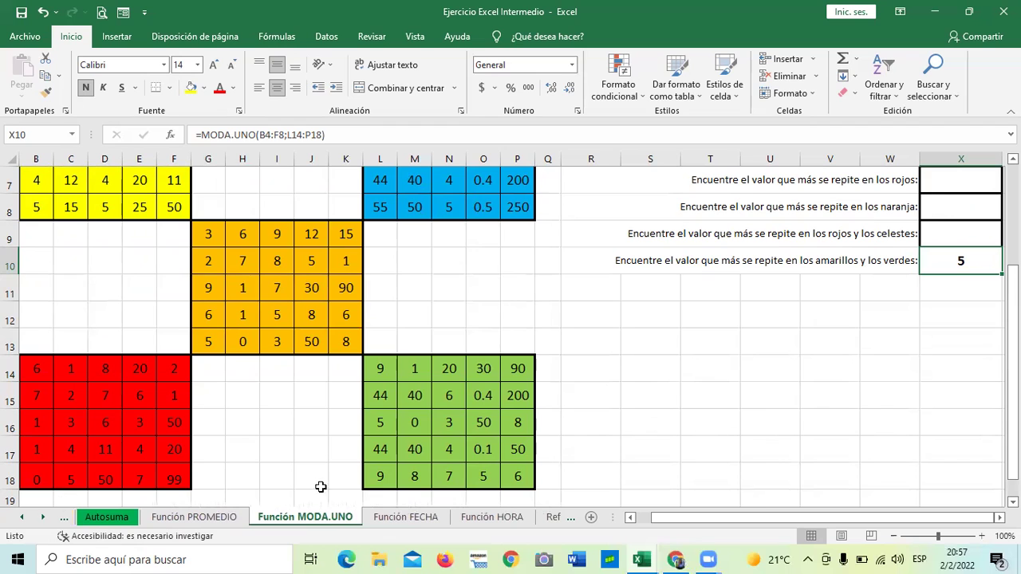
pyautogui.click(398, 523)
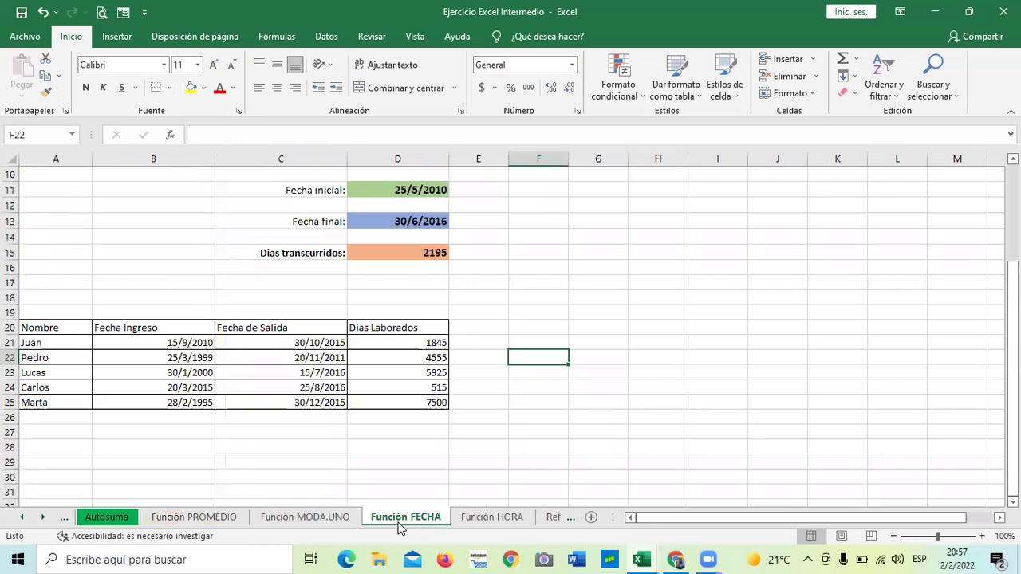
pyautogui.click(412, 343)
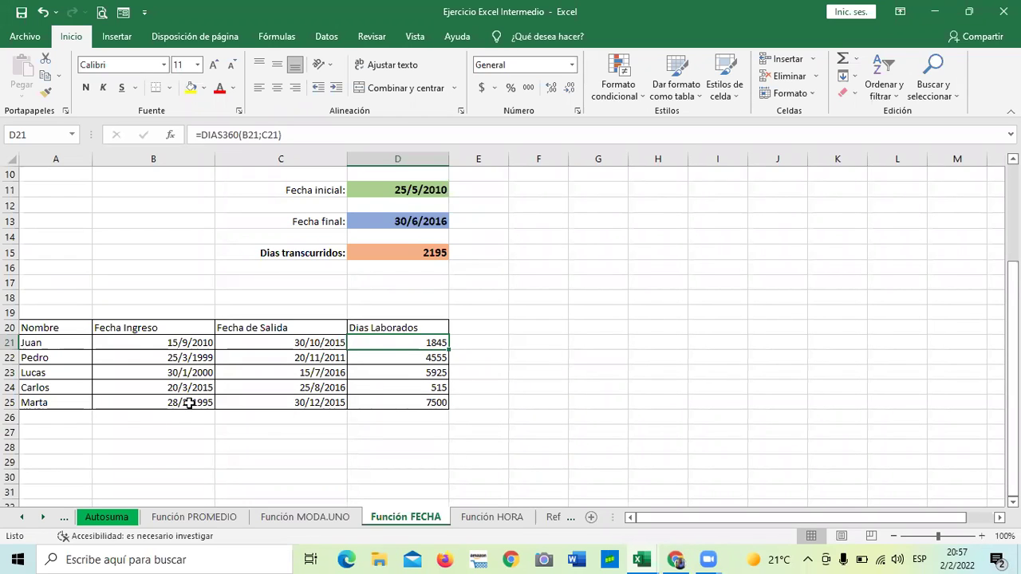
# Check the Fecha Ingreso and Fecha de Salida dates in B21 and C21 that feed the worked-days formula.
pyautogui.click(180, 344)
pyautogui.click(265, 342)
pyautogui.click(177, 343)
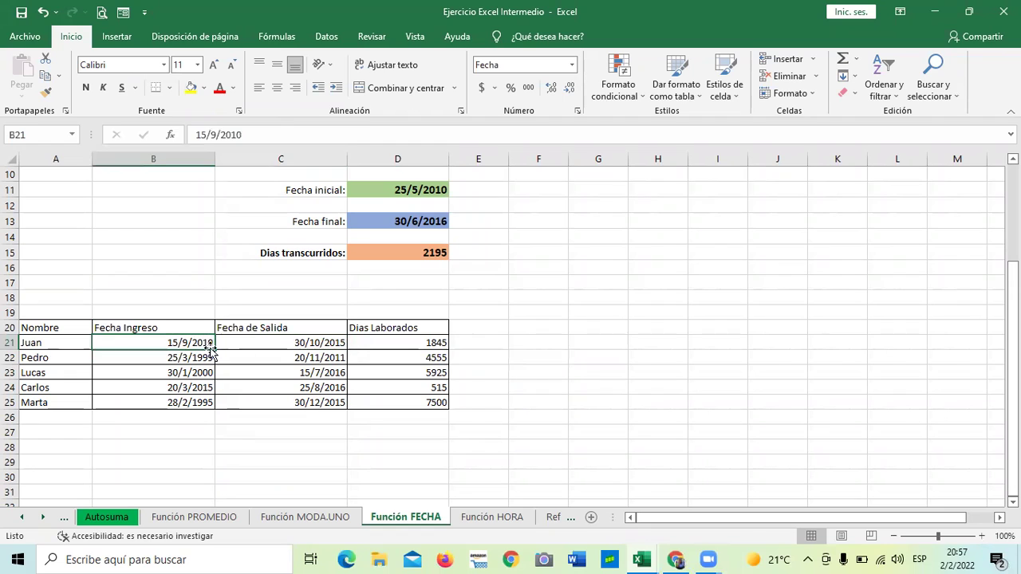
pyautogui.click(252, 344)
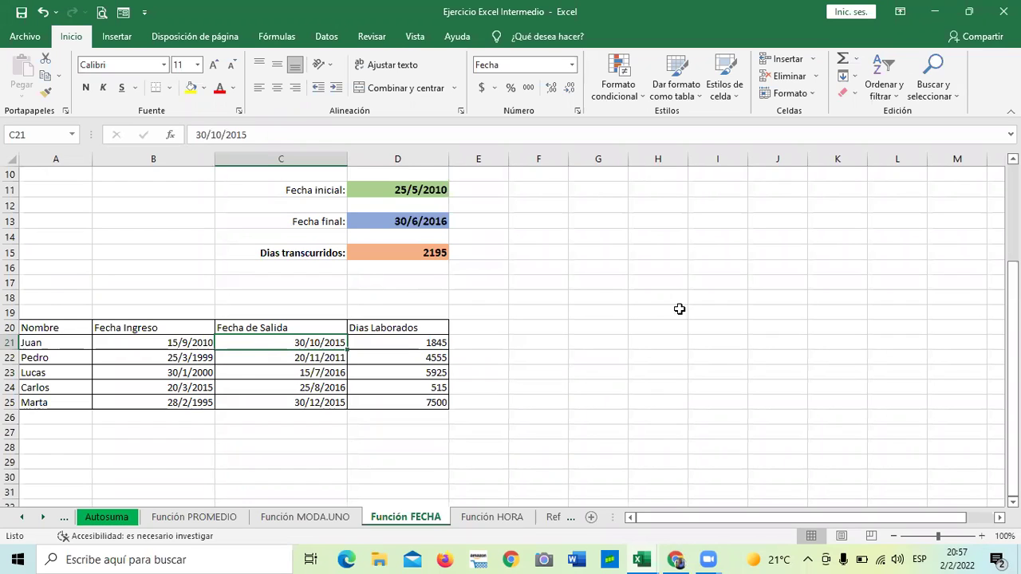
# Start a =dias formula in G16 to read the description of DIAS360, and clear the cell.
pyautogui.click(602, 267)
pyautogui.write('=')
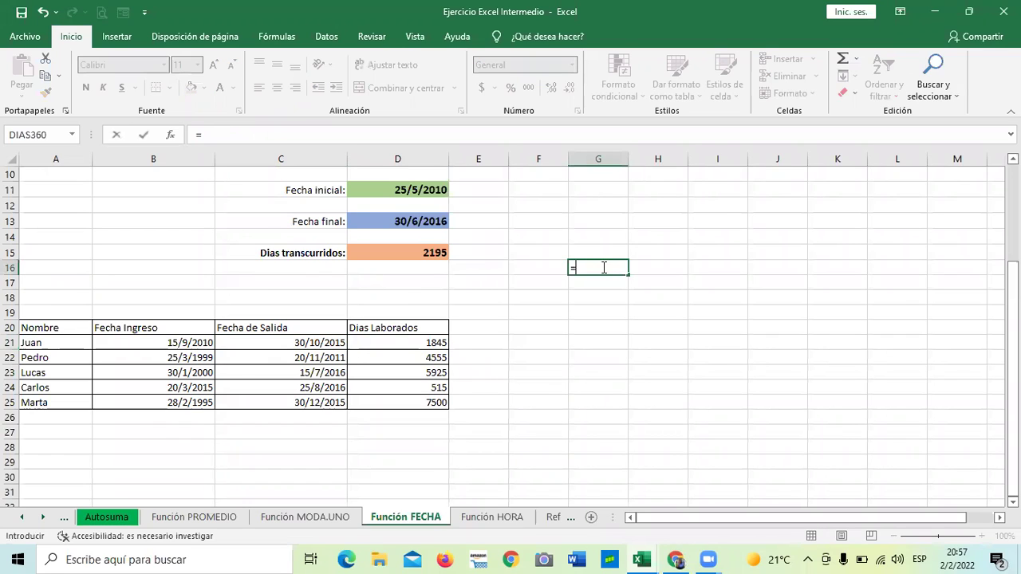
pyautogui.write('dias')
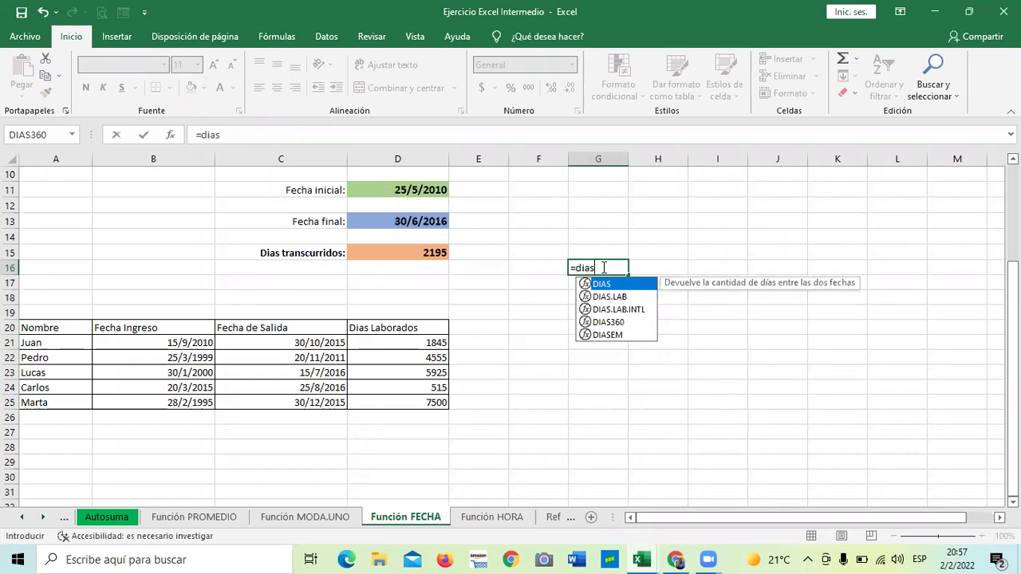
pyautogui.click(614, 324)
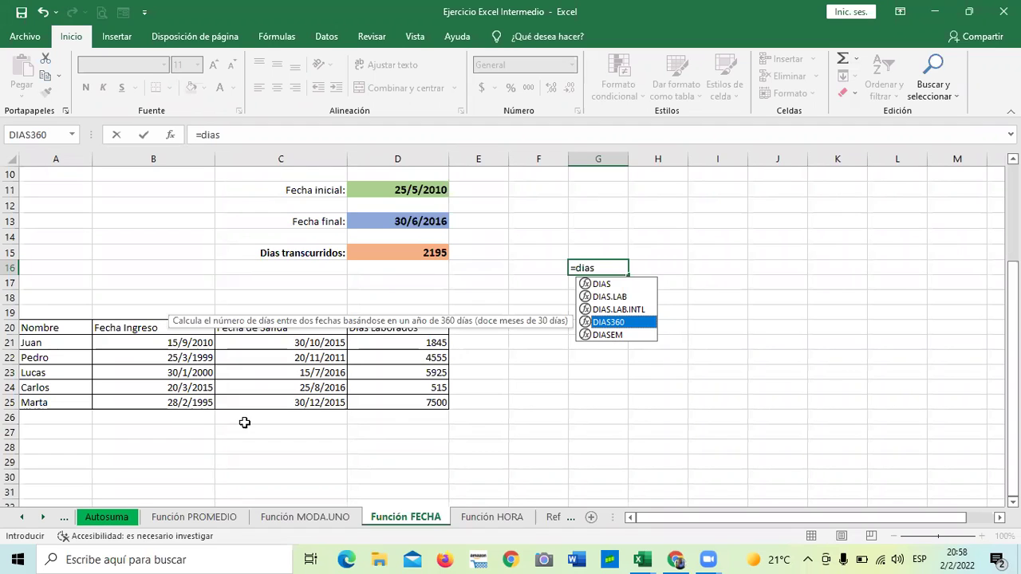
pyautogui.click(610, 389)
pyautogui.click(598, 266)
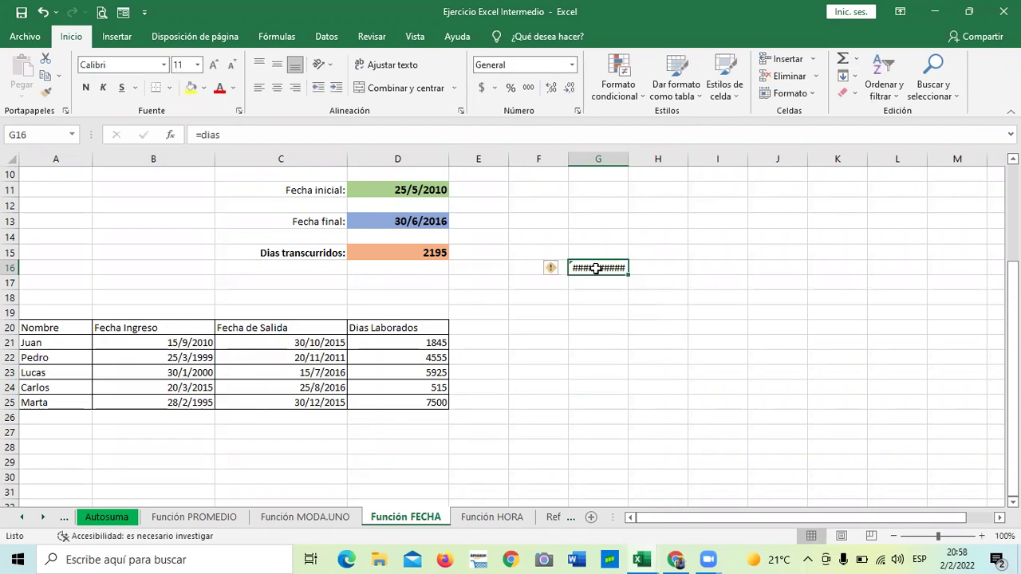
pyautogui.press('Delete')
pyautogui.click(604, 434)
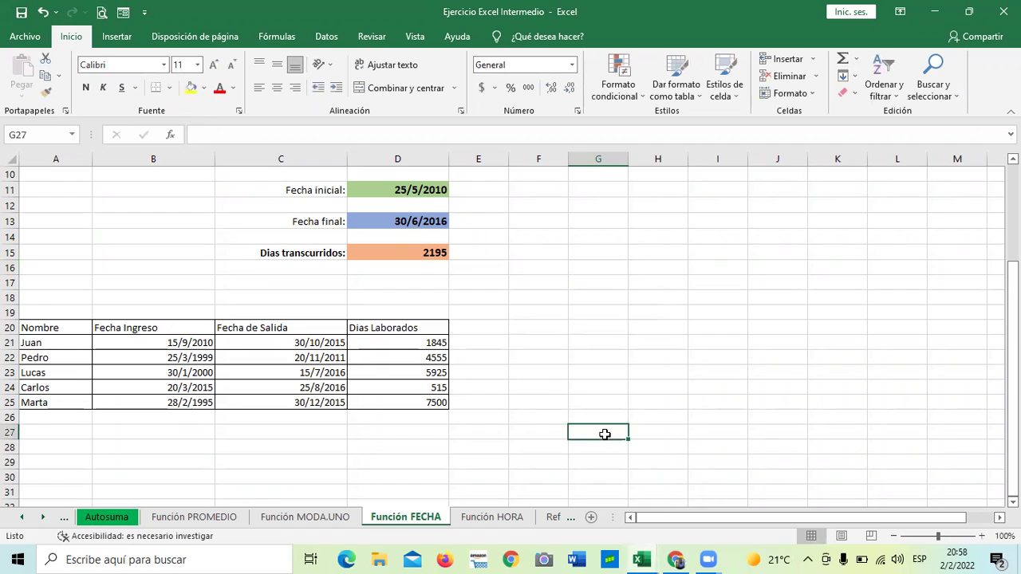
# Review the entry and exit dates in row 21 and the DIAS360 formulas in D21 to D23.
pyautogui.click(132, 344)
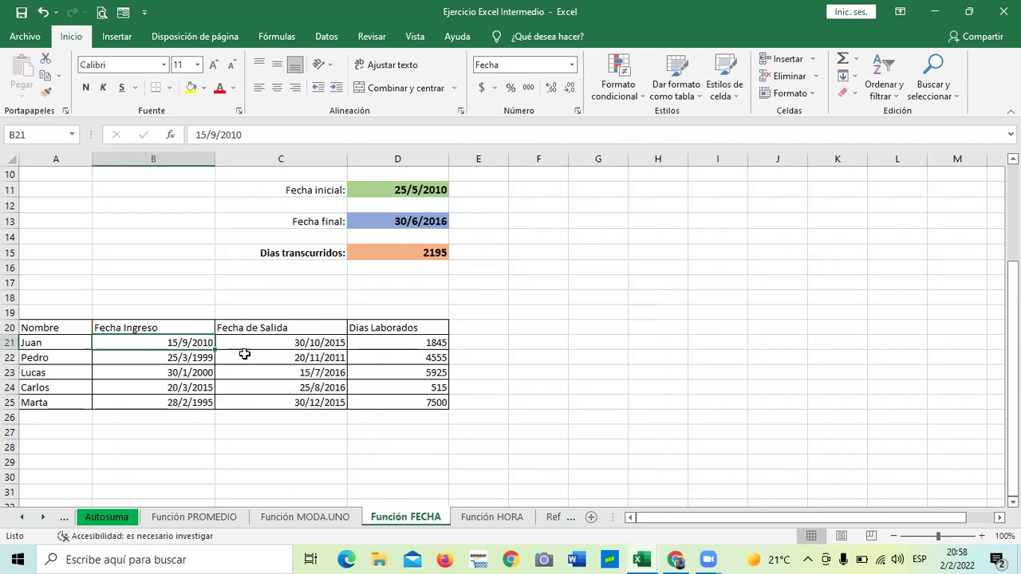
pyautogui.click(266, 341)
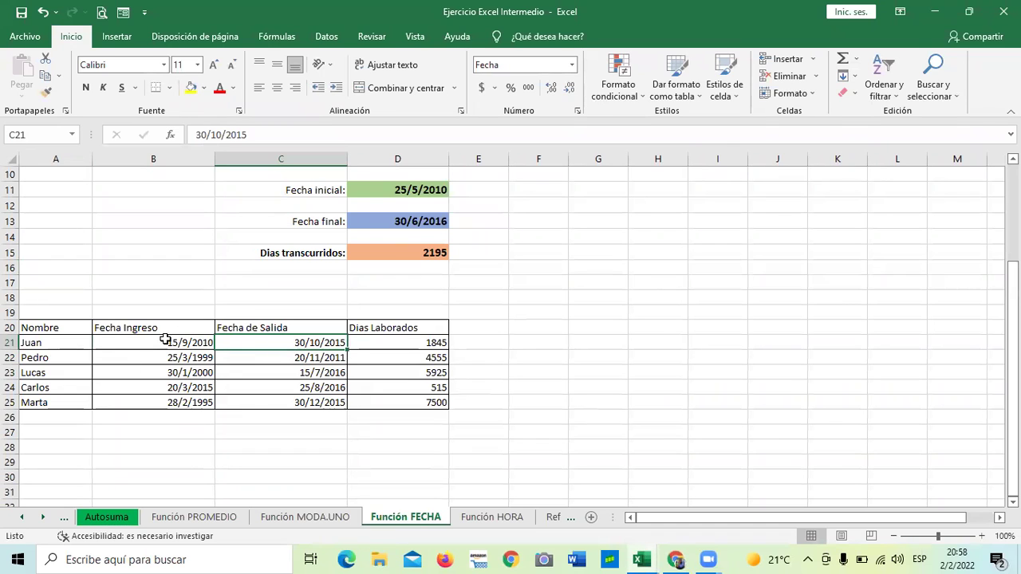
pyautogui.click(383, 342)
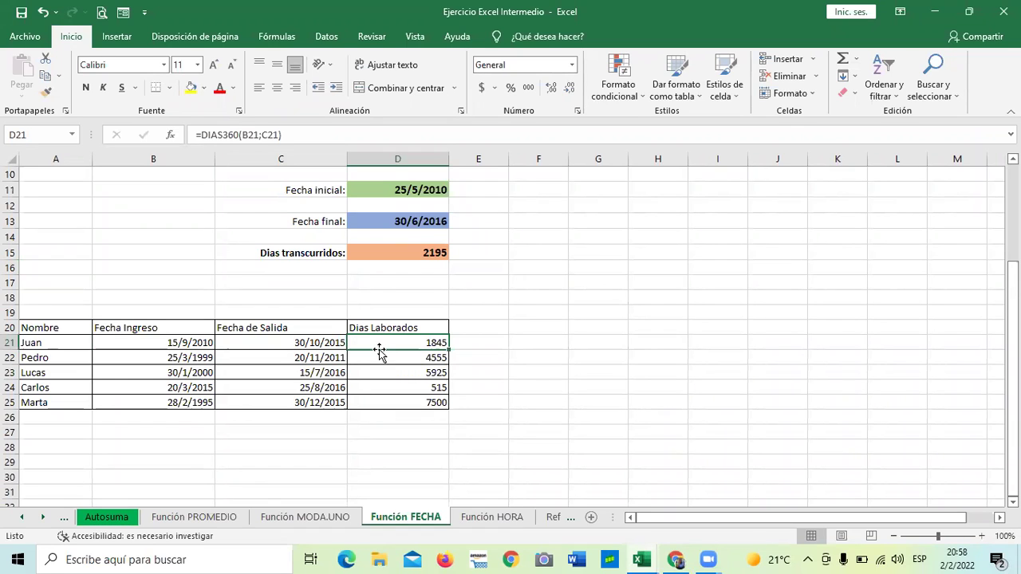
pyautogui.press('Down')
pyautogui.press('Down')
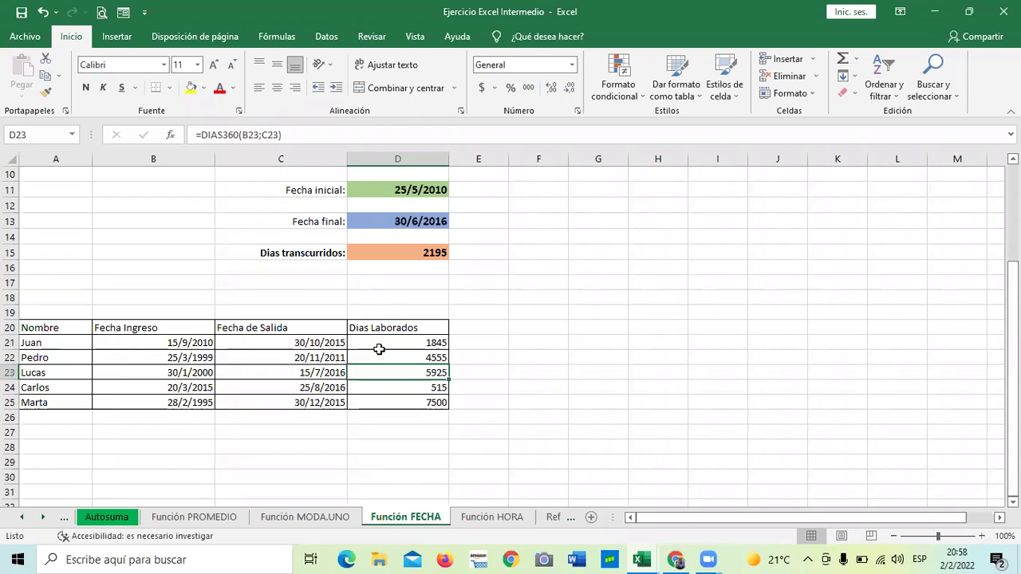
pyautogui.click(568, 310)
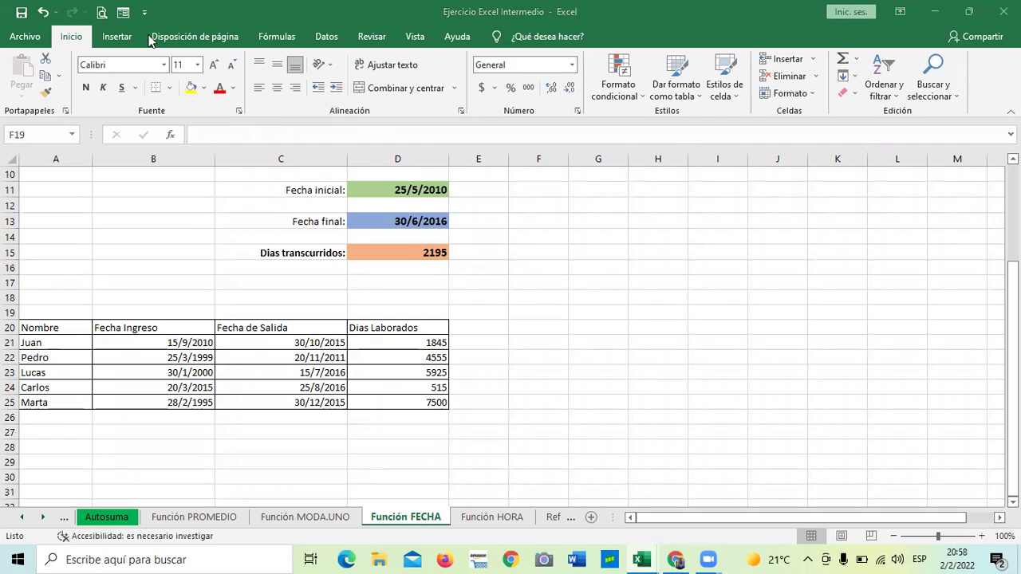
# Browse the function library's date and time, math, text, and lookup and reference categories without inserting a function.
pyautogui.click(293, 17)
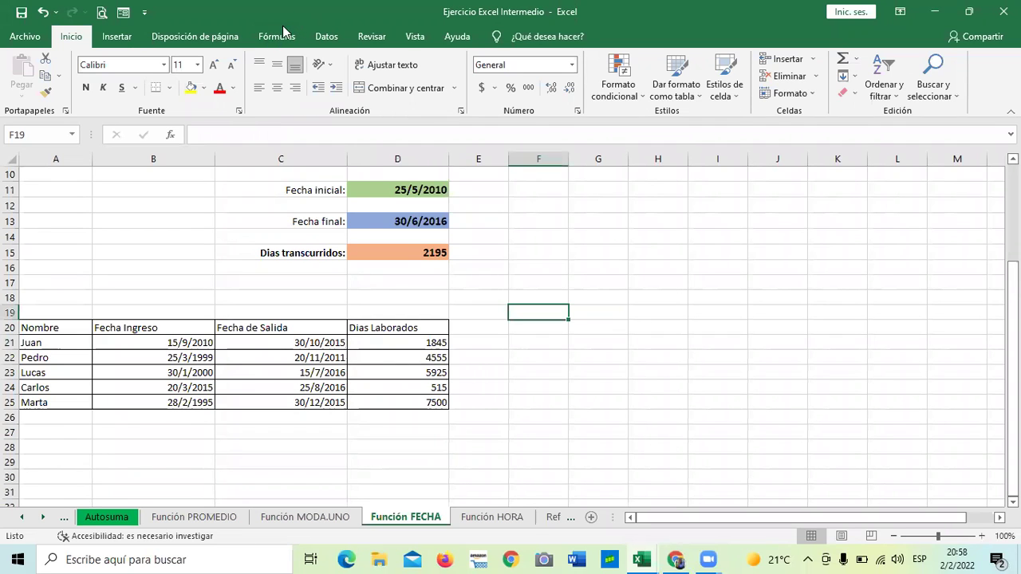
pyautogui.click(277, 36)
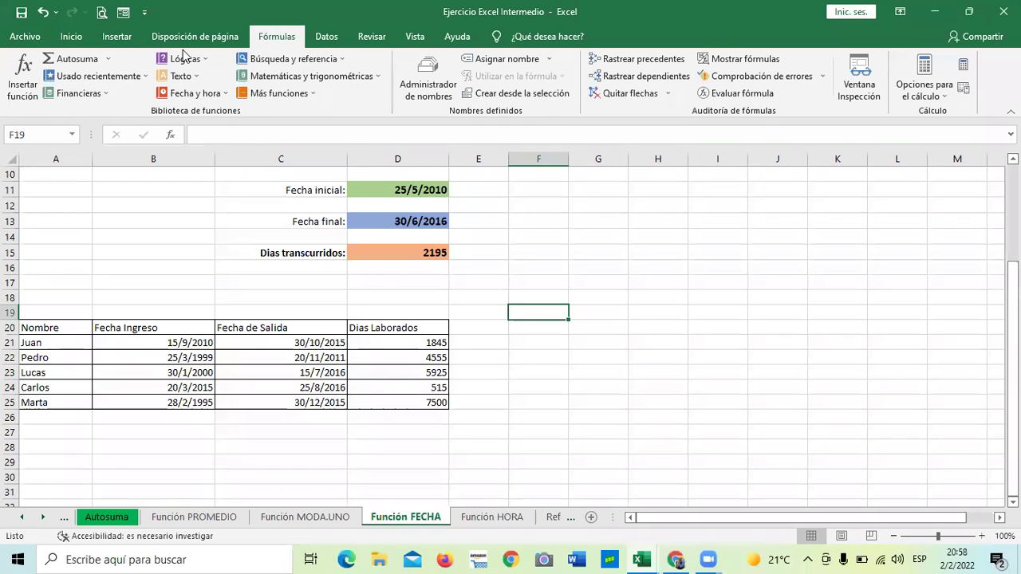
pyautogui.click(224, 94)
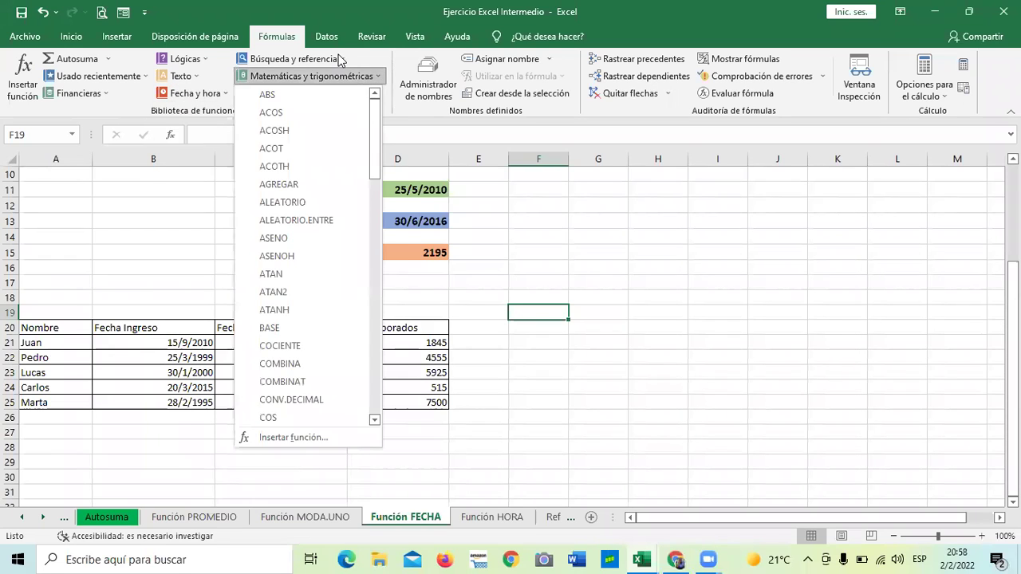
pyautogui.click(184, 77)
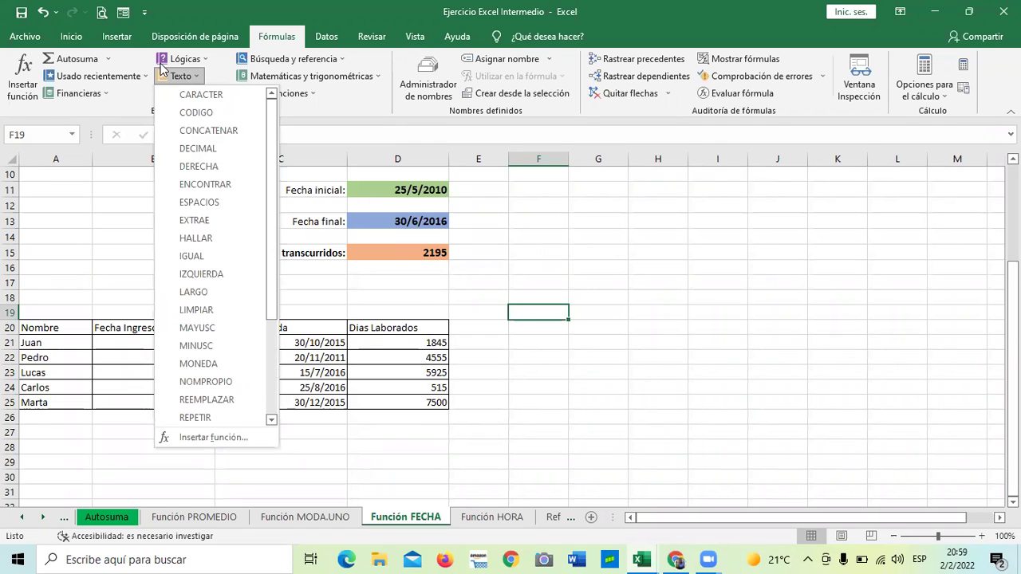
pyautogui.click(337, 102)
pyautogui.click(338, 59)
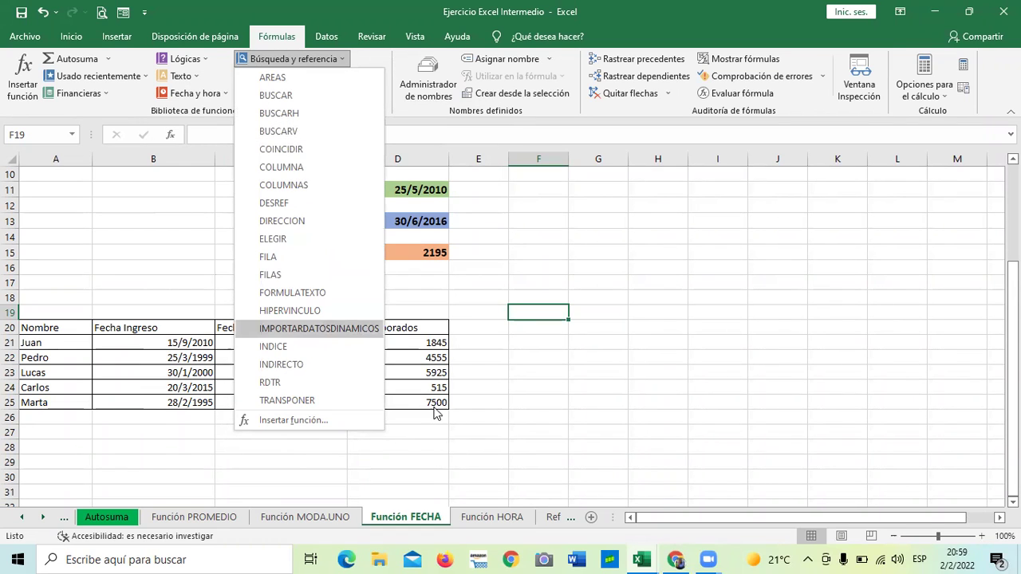
pyautogui.click(584, 216)
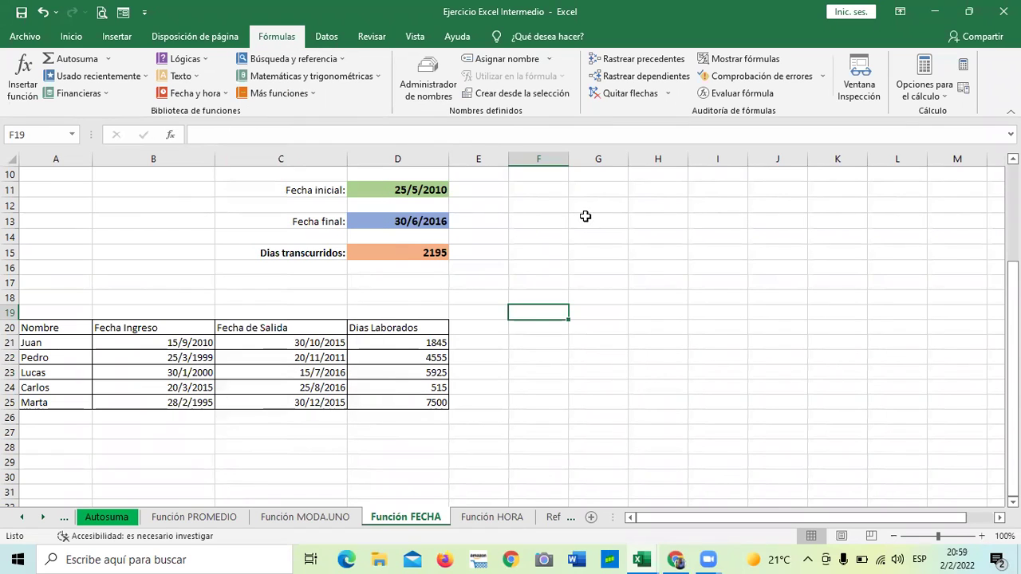
# Switch to the Chrome course page and view lesson 3.9 on the Lista de validación objective.
pyautogui.click(483, 203)
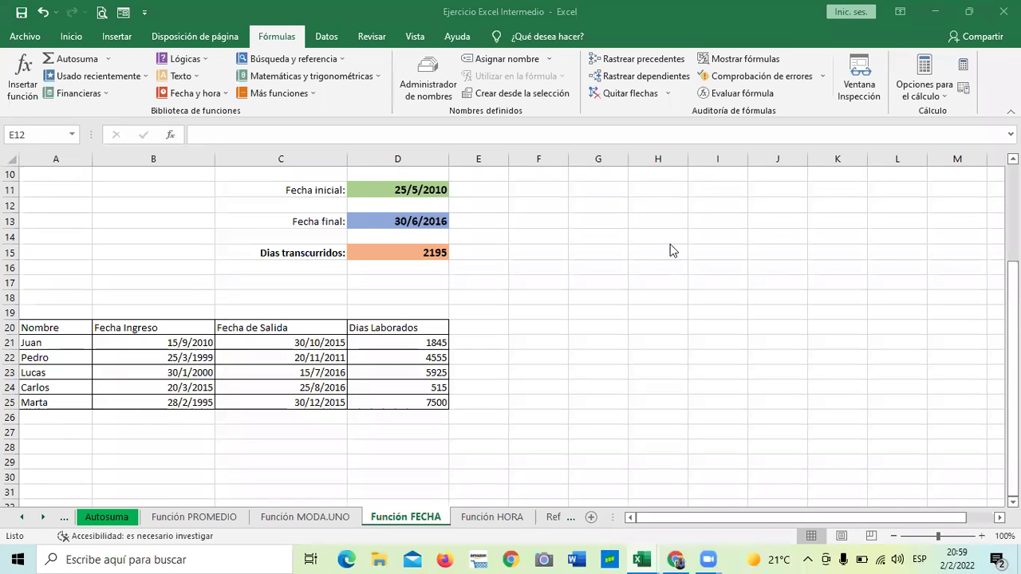
pyautogui.click(564, 251)
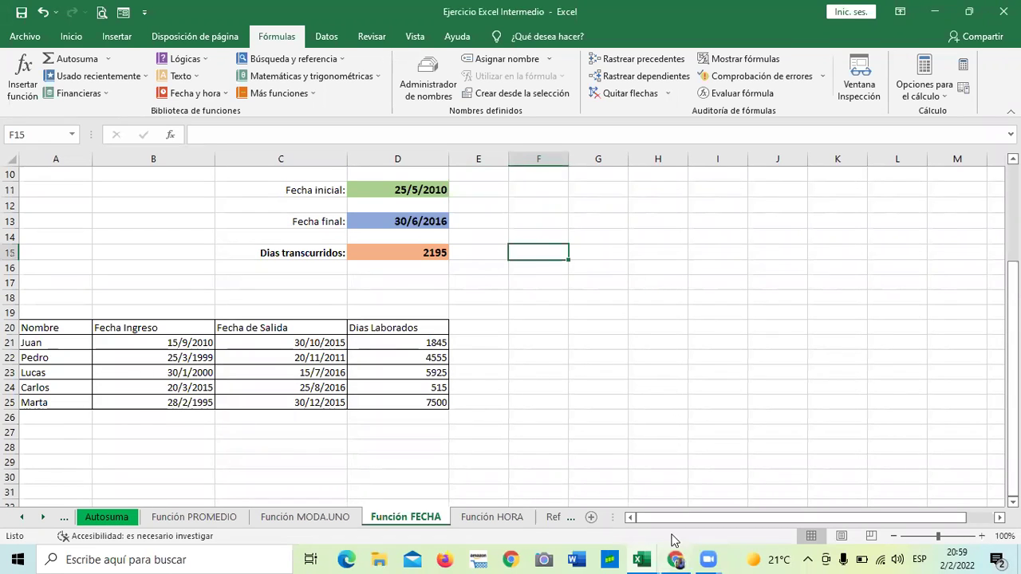
pyautogui.click(682, 560)
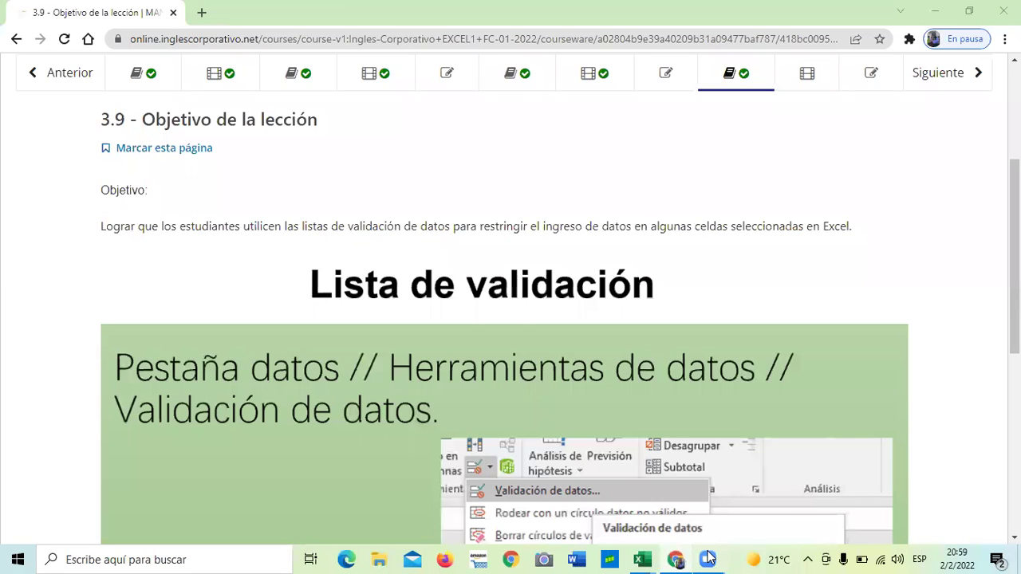
pyautogui.scroll(3, 453, 213)
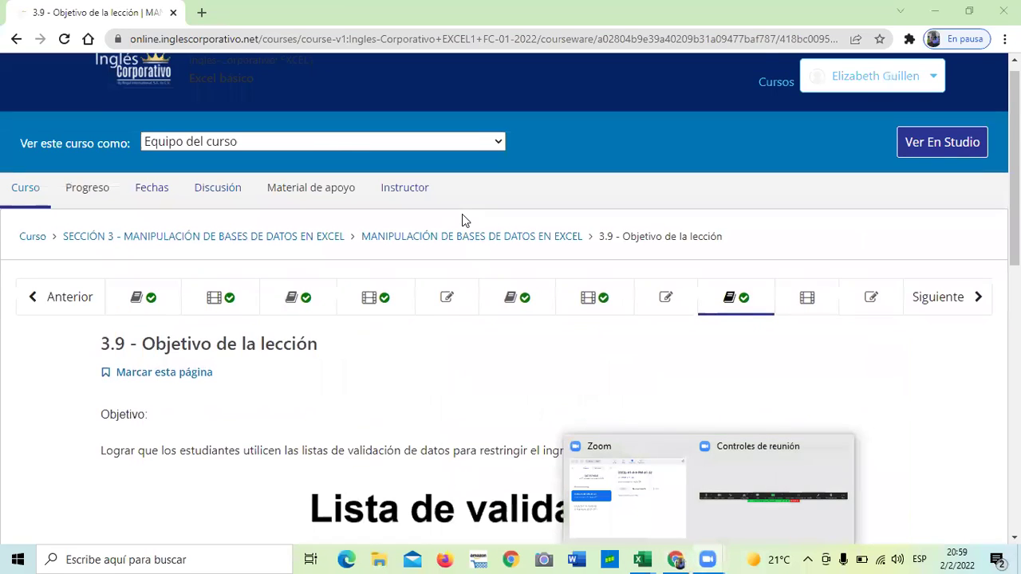
pyautogui.scroll(-2, 466, 213)
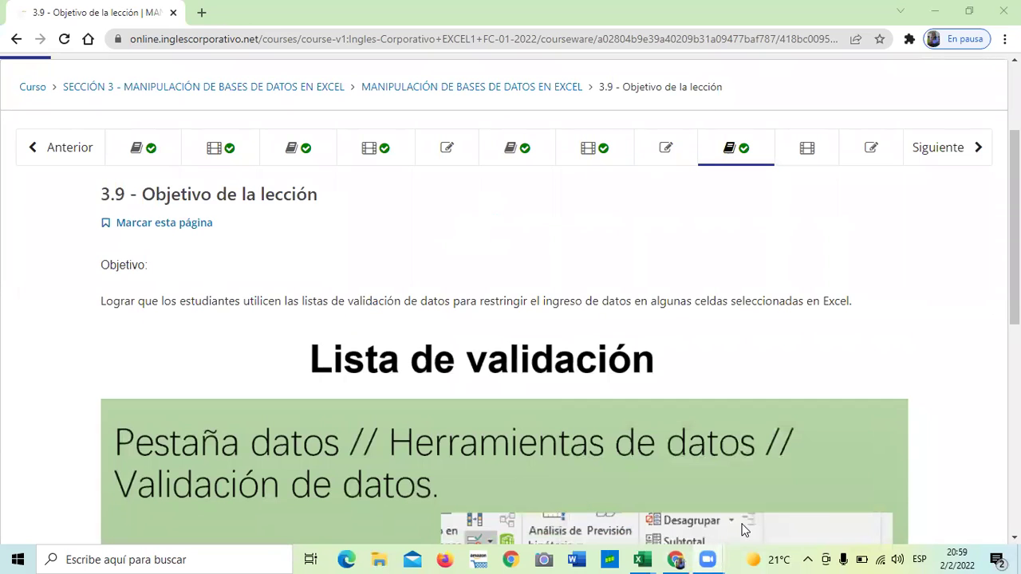